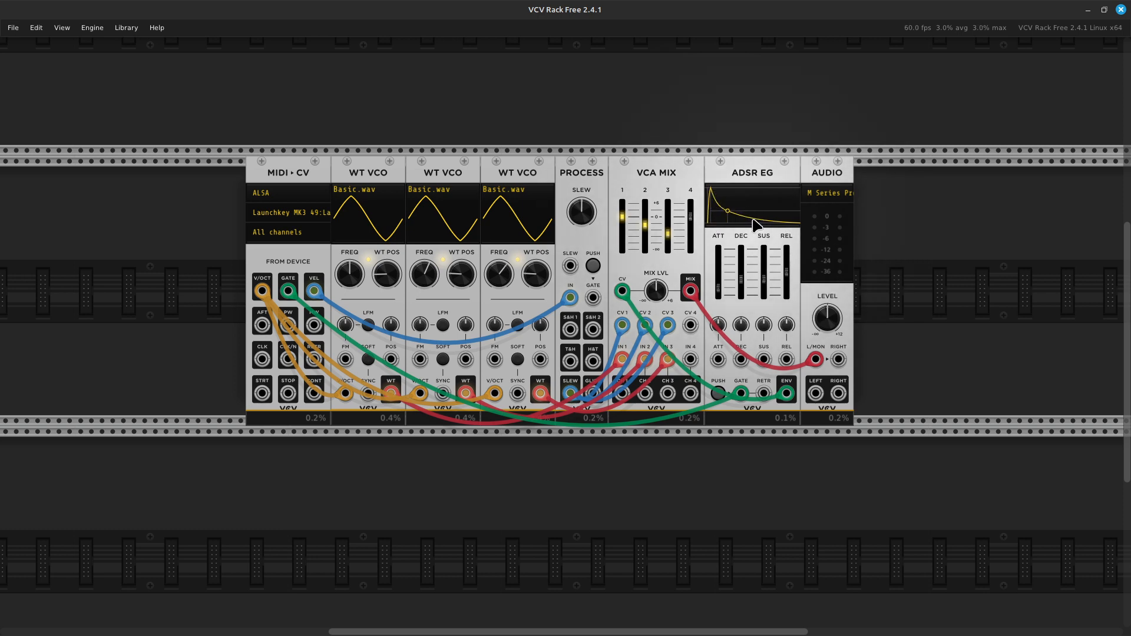
# Set the MIDI-CV module's polyphony channels to 3.
pyautogui.moveTo(701, 206)
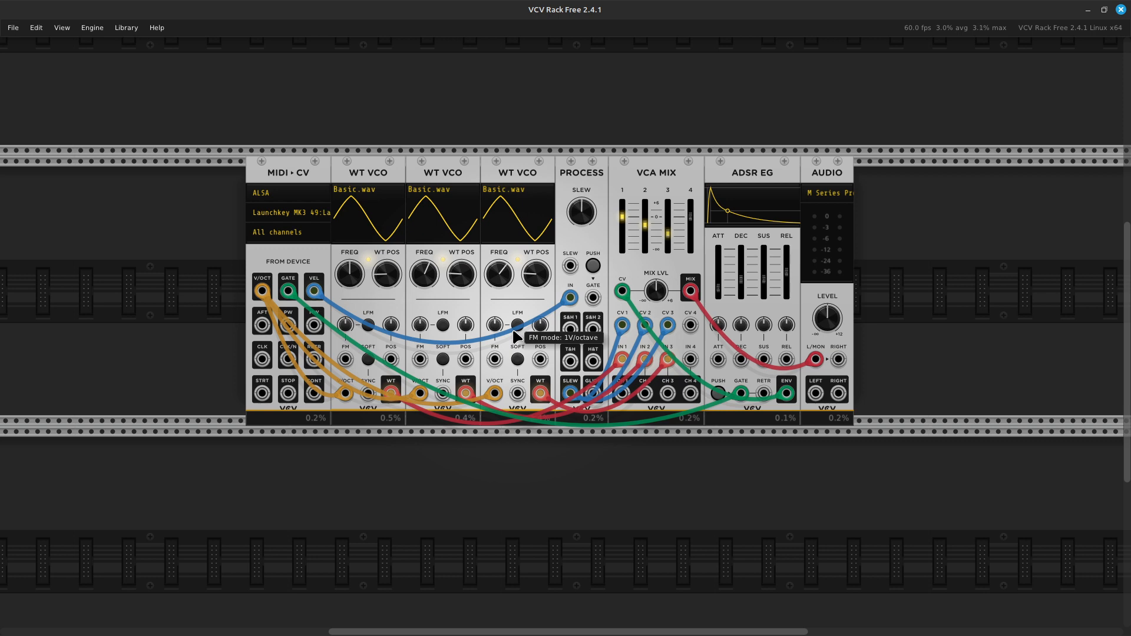
pyautogui.scroll(2, 514, 337)
pyautogui.scroll(2, 513, 331)
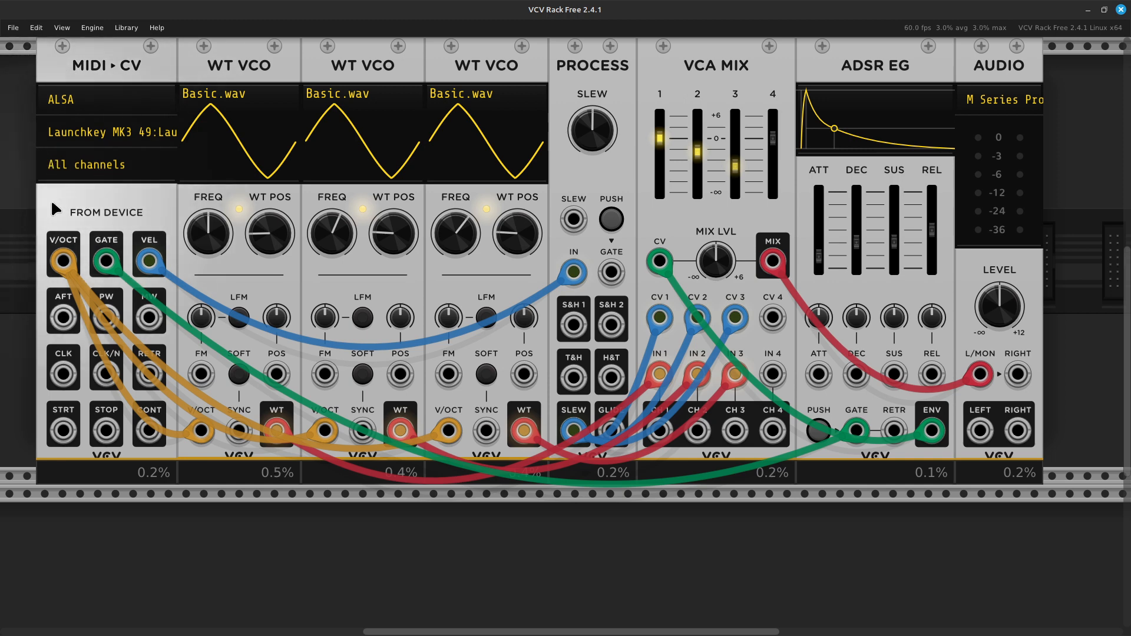
pyautogui.rightClick(81, 220)
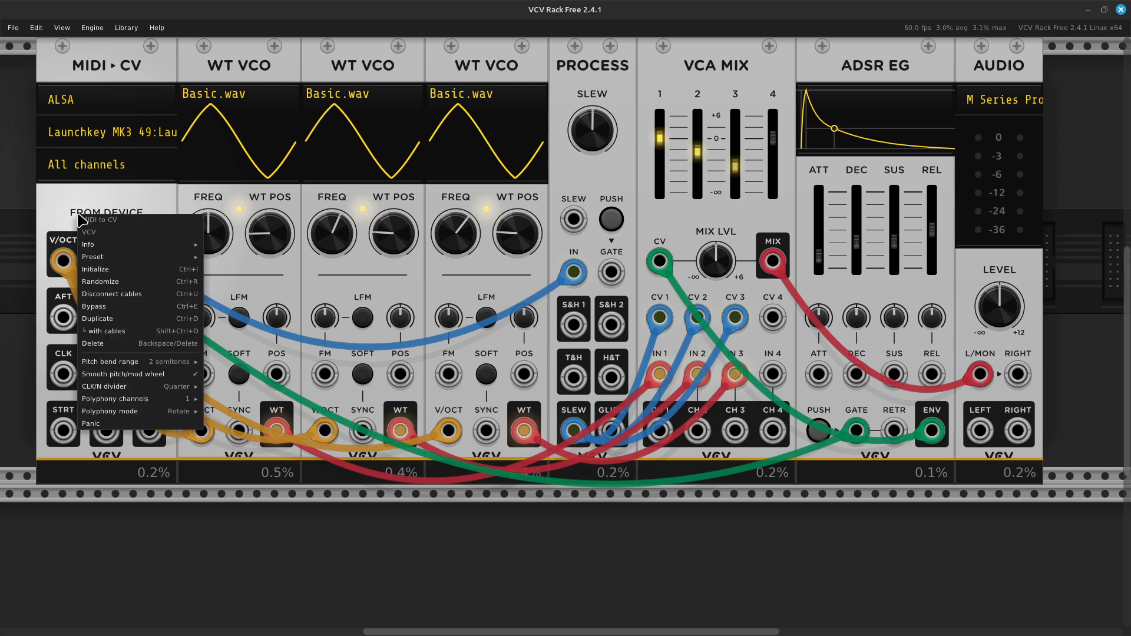
pyautogui.moveTo(147, 415)
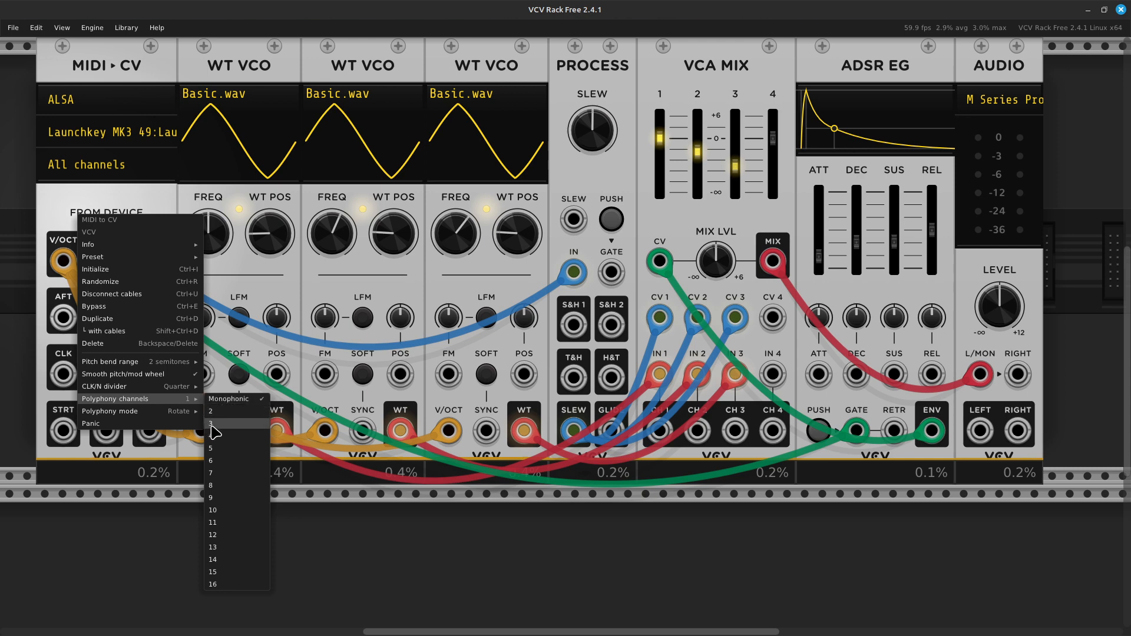
pyautogui.click(212, 424)
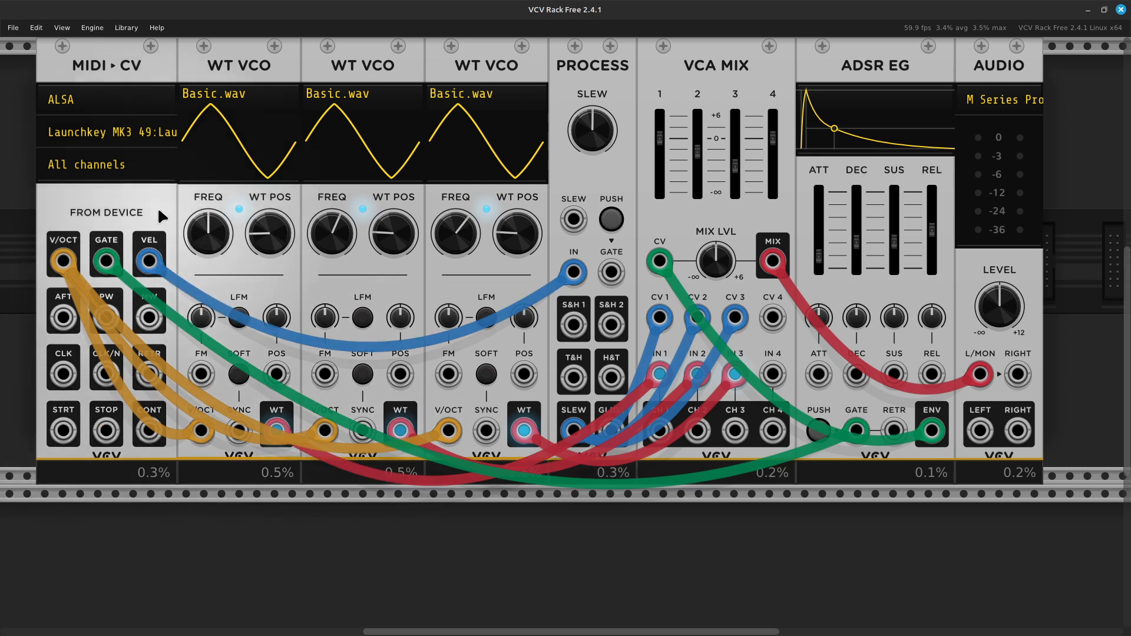
pyautogui.rightClick(245, 202)
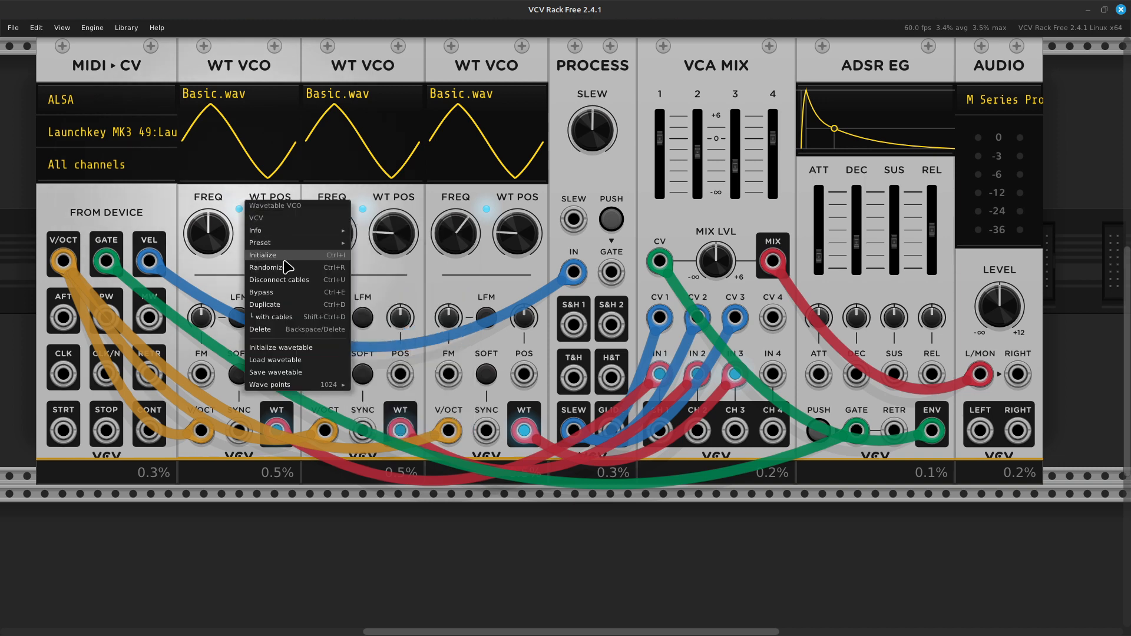
pyautogui.moveTo(334, 387)
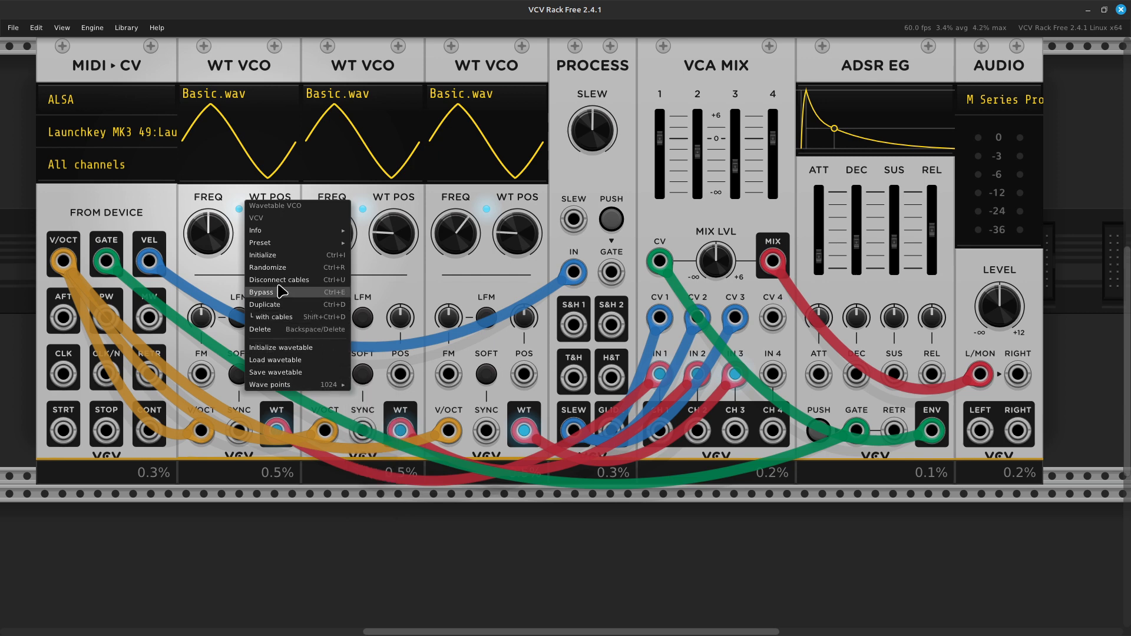
pyautogui.click(95, 210)
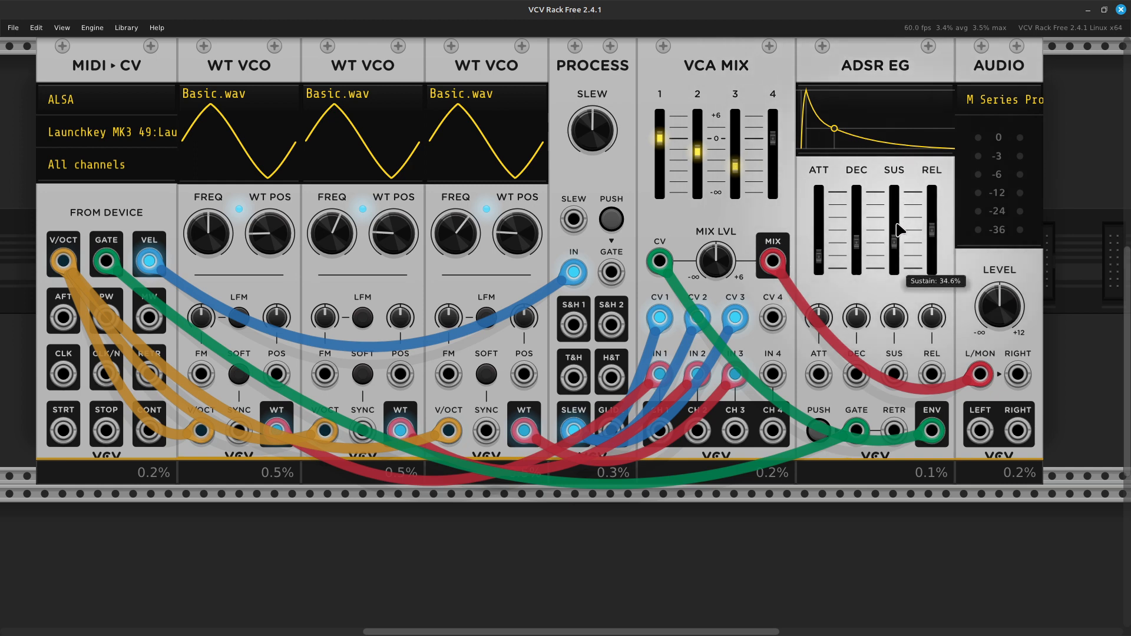
# Try the ADSR EG sustain at 65%, and finally lower it close to its minimum.
pyautogui.moveTo(902, 248)
pyautogui.moveTo(902, 248); pyautogui.dragTo(902, 222)
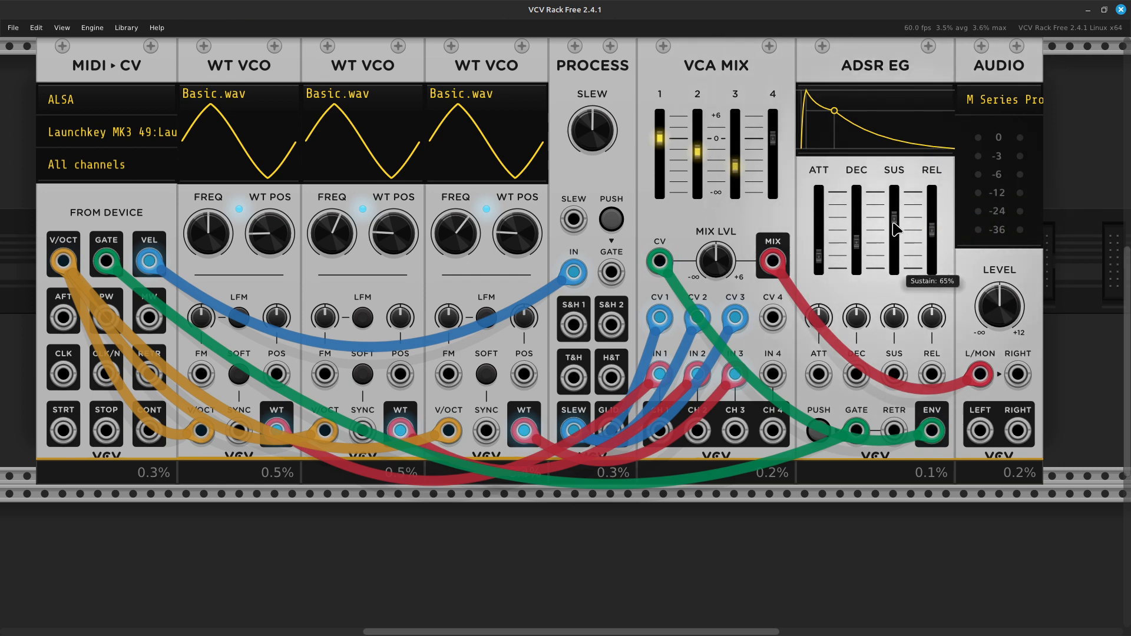
pyautogui.moveTo(894, 225); pyautogui.dragTo(897, 260)
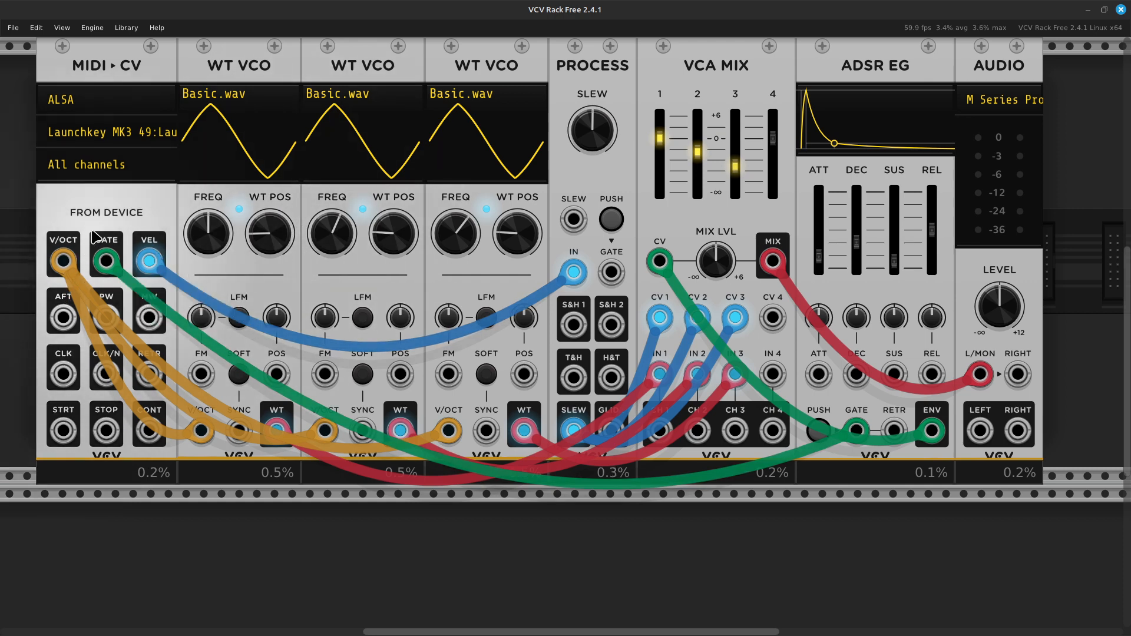
pyautogui.rightClick(121, 221)
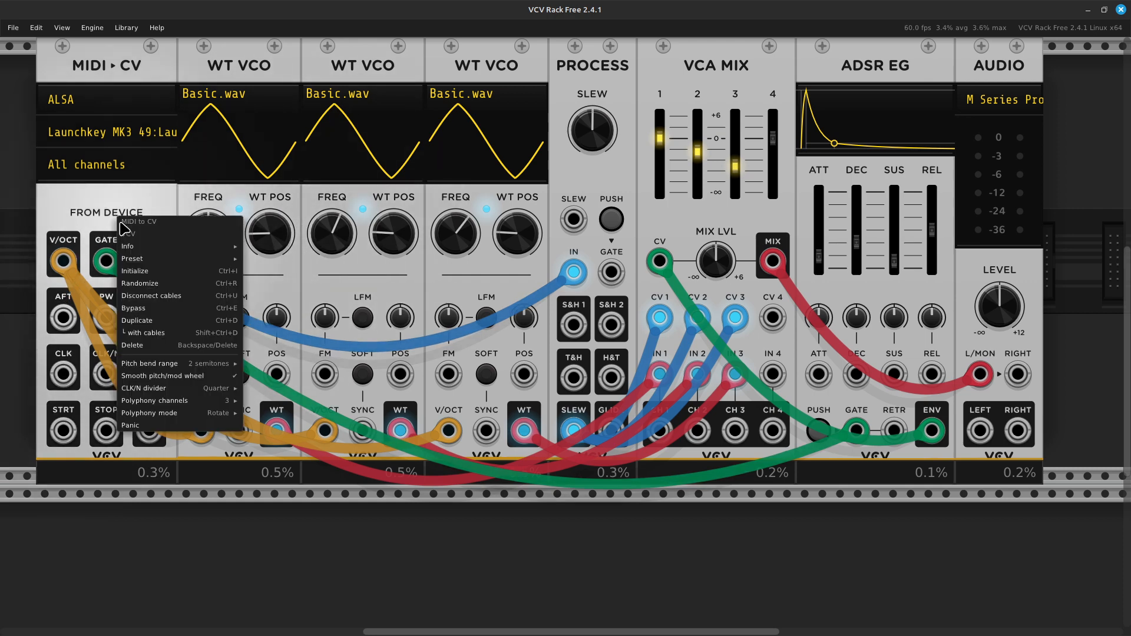
pyautogui.moveTo(183, 405)
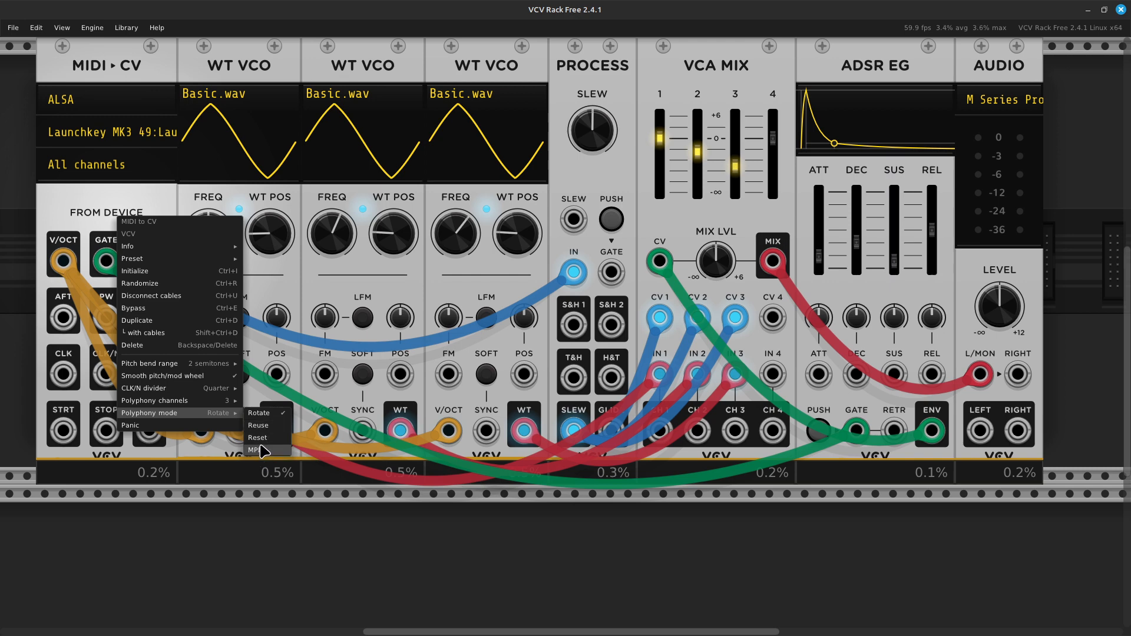
pyautogui.click(218, 558)
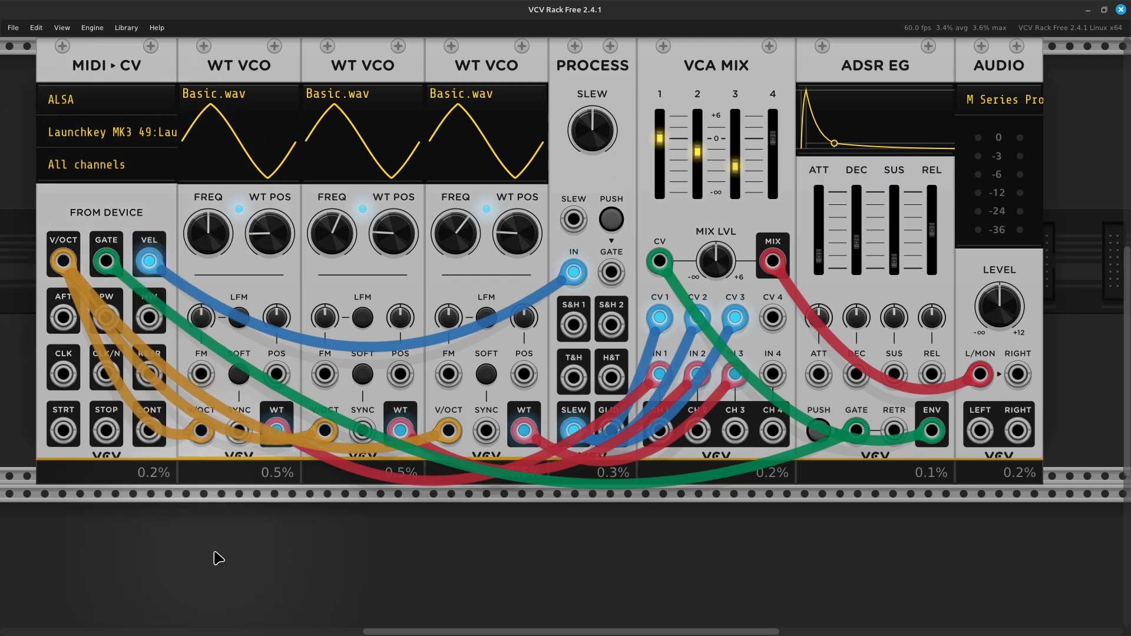
# Find the VIZ module with the search "viz", add it to the empty row, and align it beneath the MIDI-CV module's left edge.
pyautogui.scroll(-2, 163, 535)
pyautogui.scroll(-6, 163, 535)
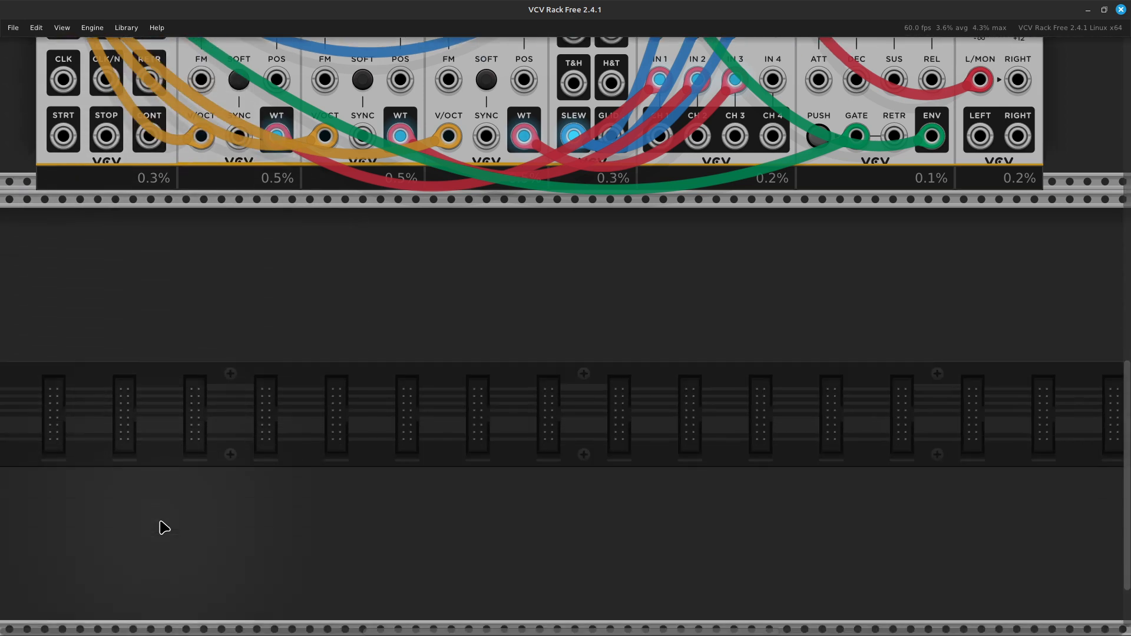
pyautogui.rightClick(169, 515)
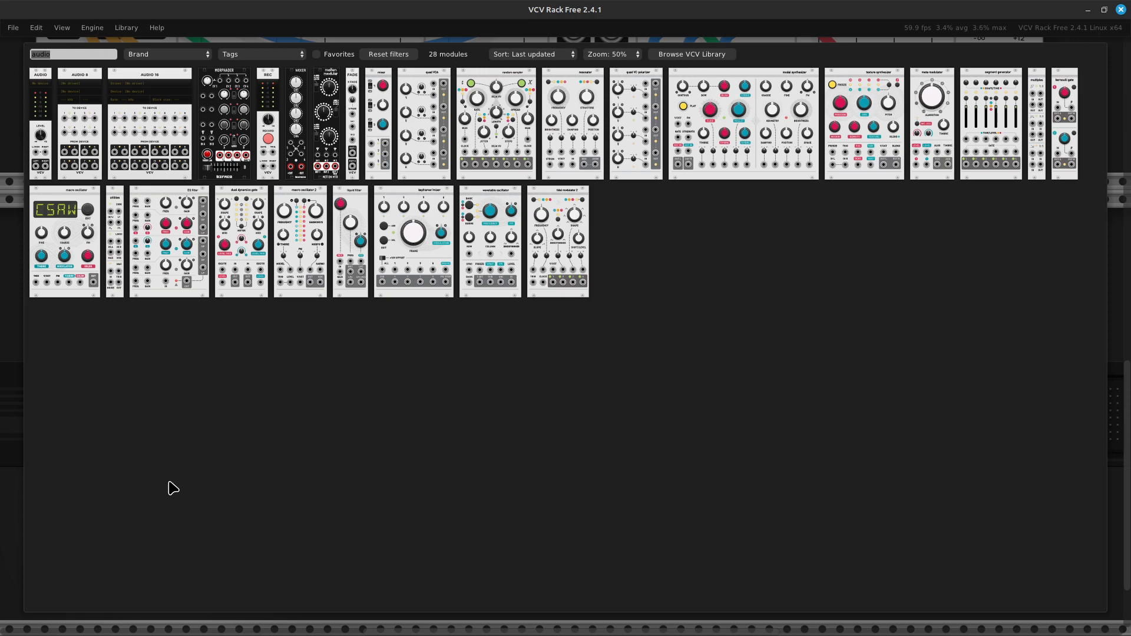
pyautogui.press('BackSpace')
pyautogui.write('viz')
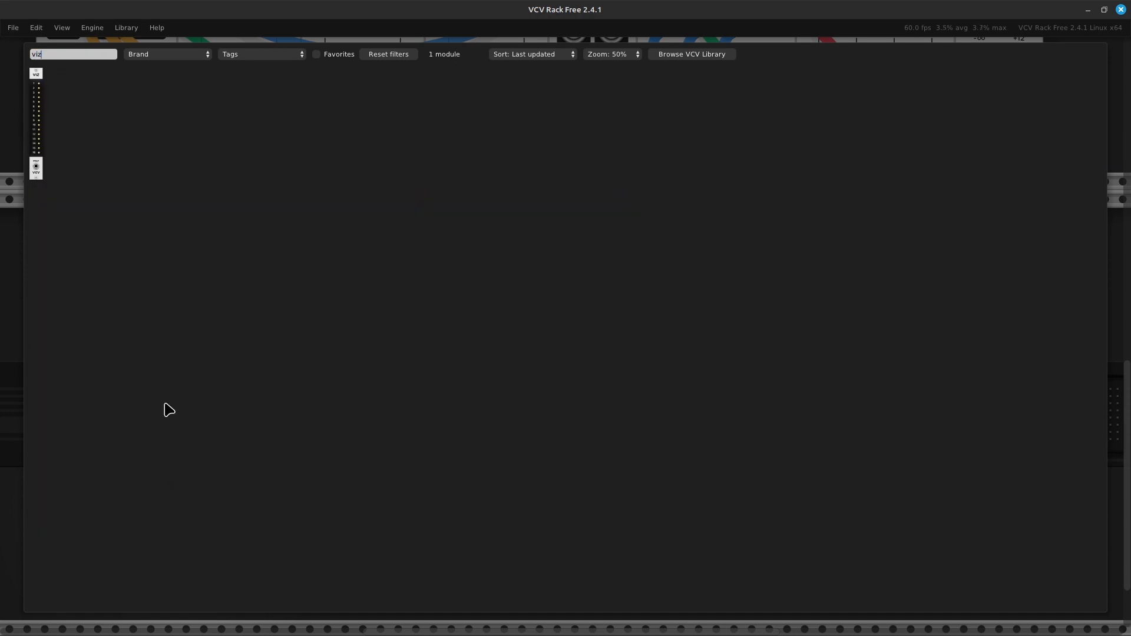
pyautogui.click(38, 125)
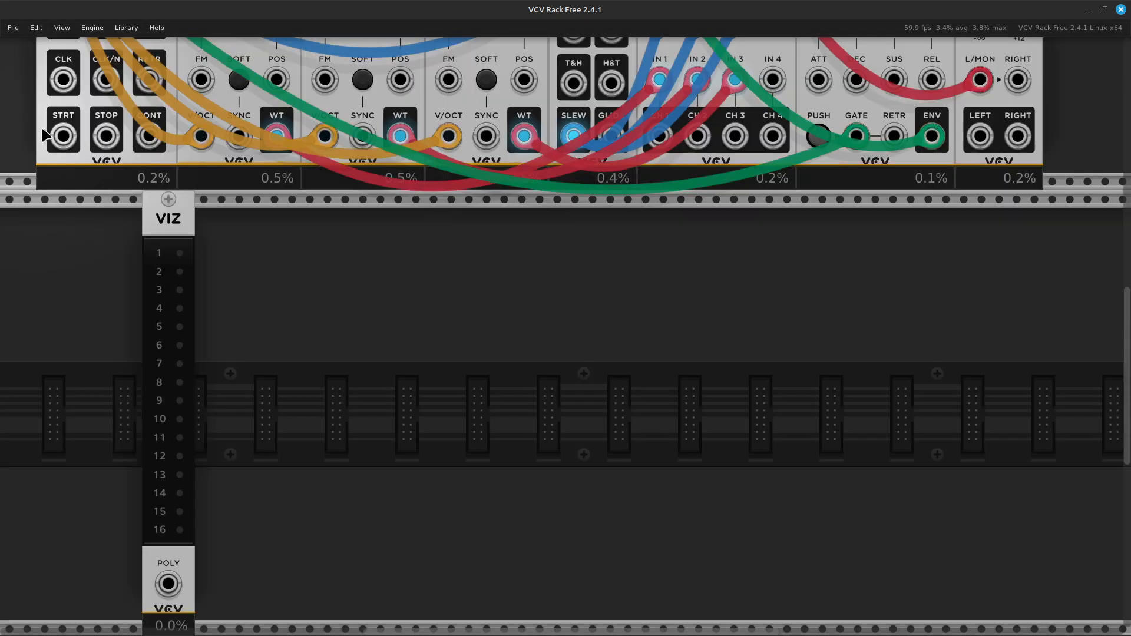
pyautogui.moveTo(182, 222); pyautogui.dragTo(79, 222)
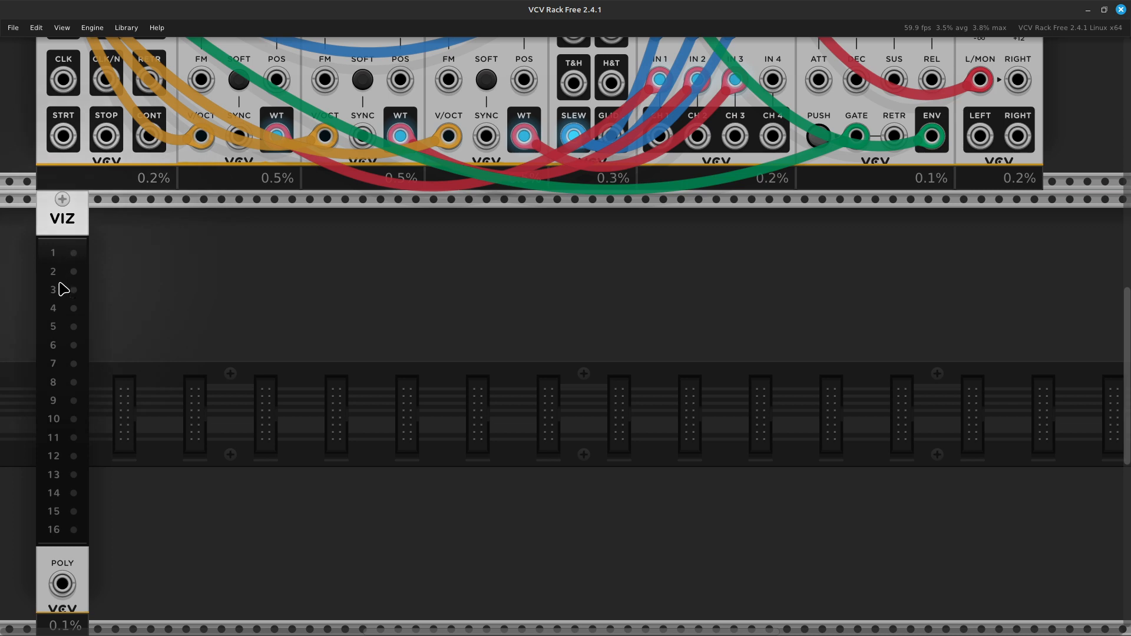
# Connect the MIDI-CV GATE output to the VIZ module's POLY input with a new green cable.
pyautogui.scroll(2, 66, 288)
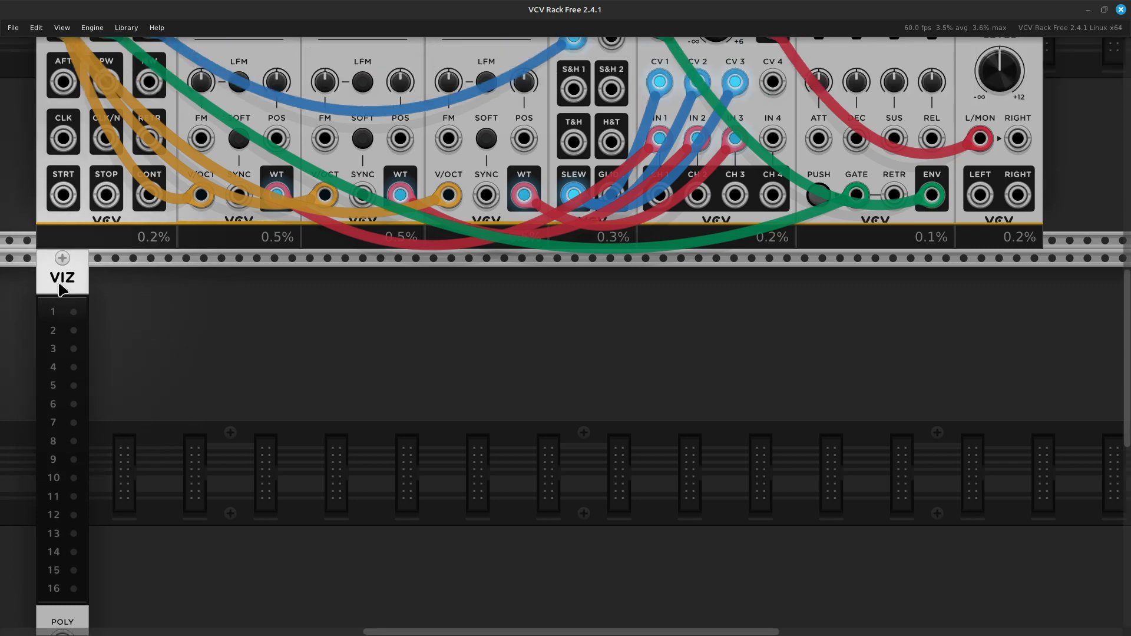
pyautogui.scroll(5, 61, 288)
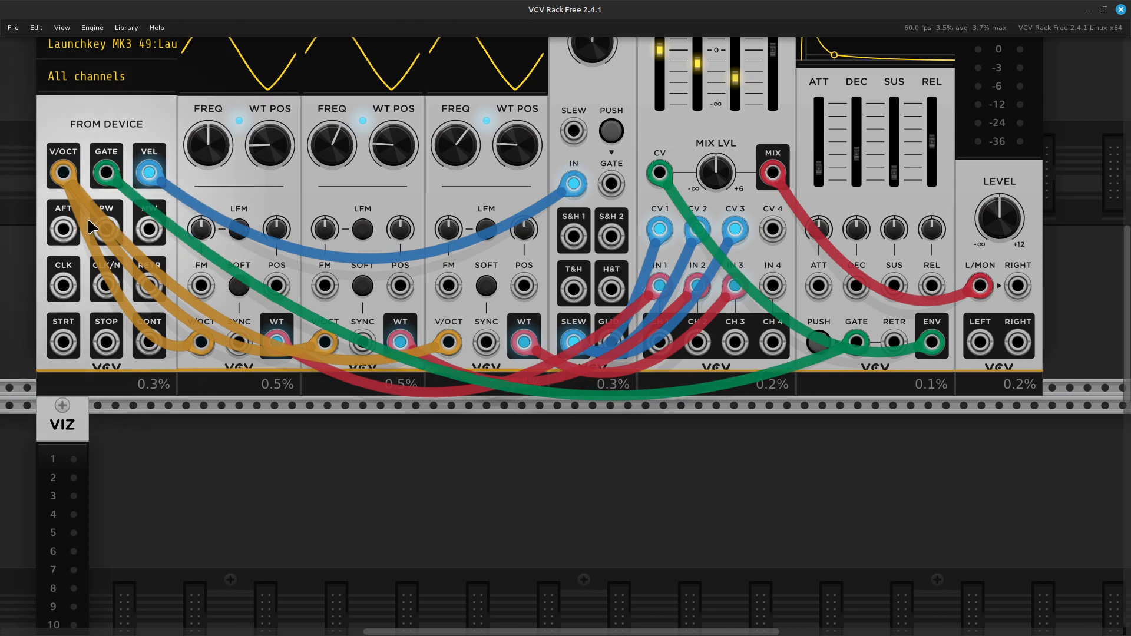
pyautogui.scroll(-9, 65, 360)
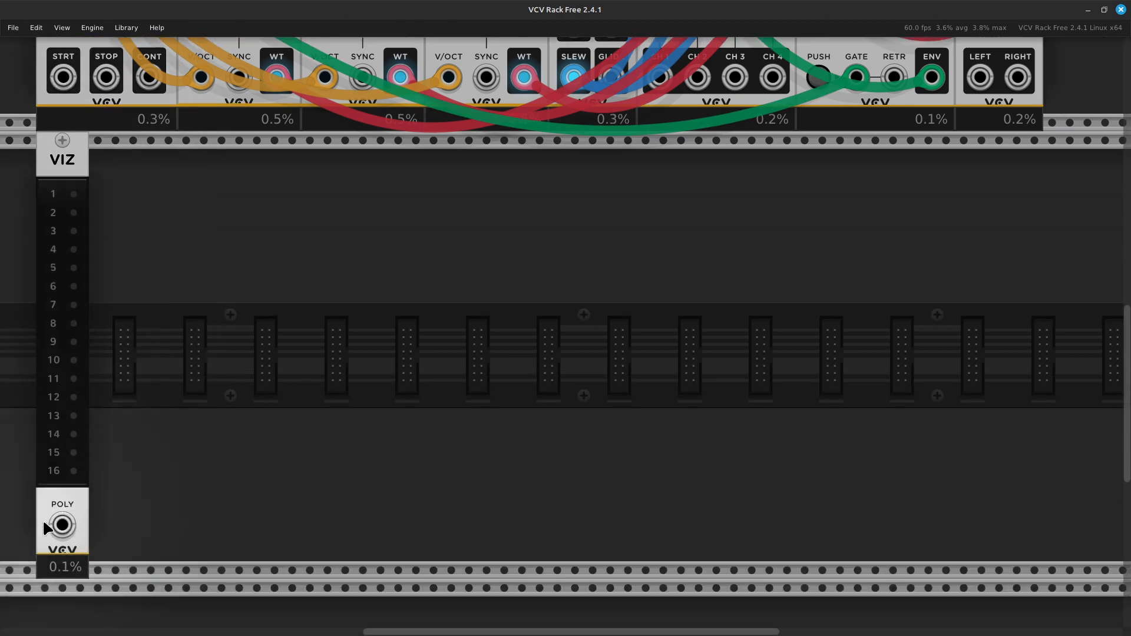
pyautogui.rightClick(58, 528)
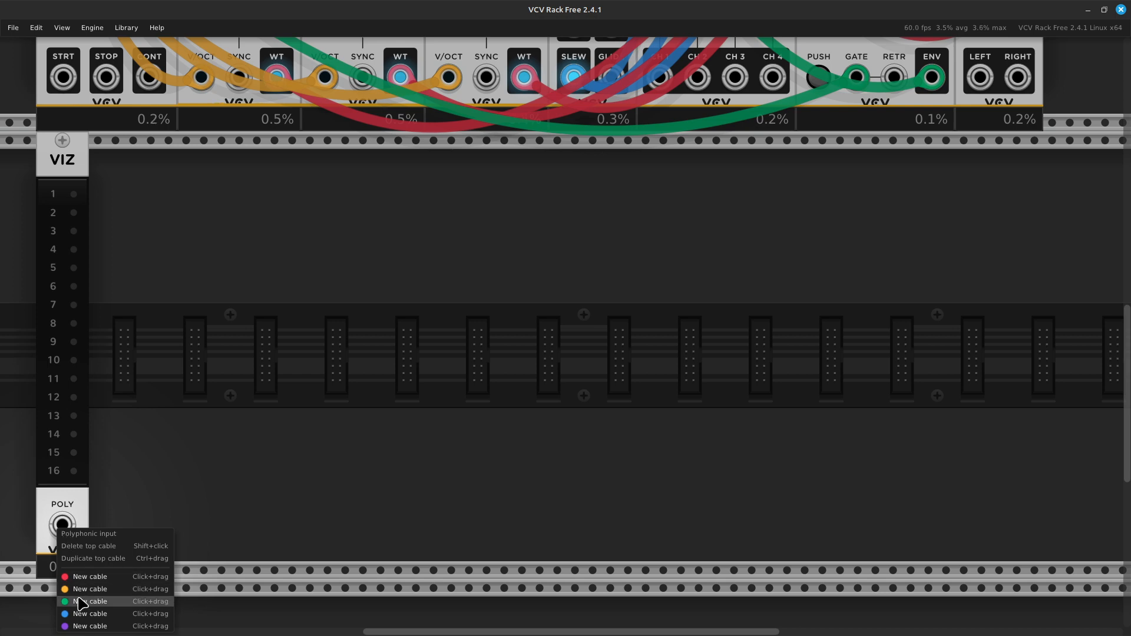
pyautogui.moveTo(80, 602); pyautogui.dragTo(107, 173)
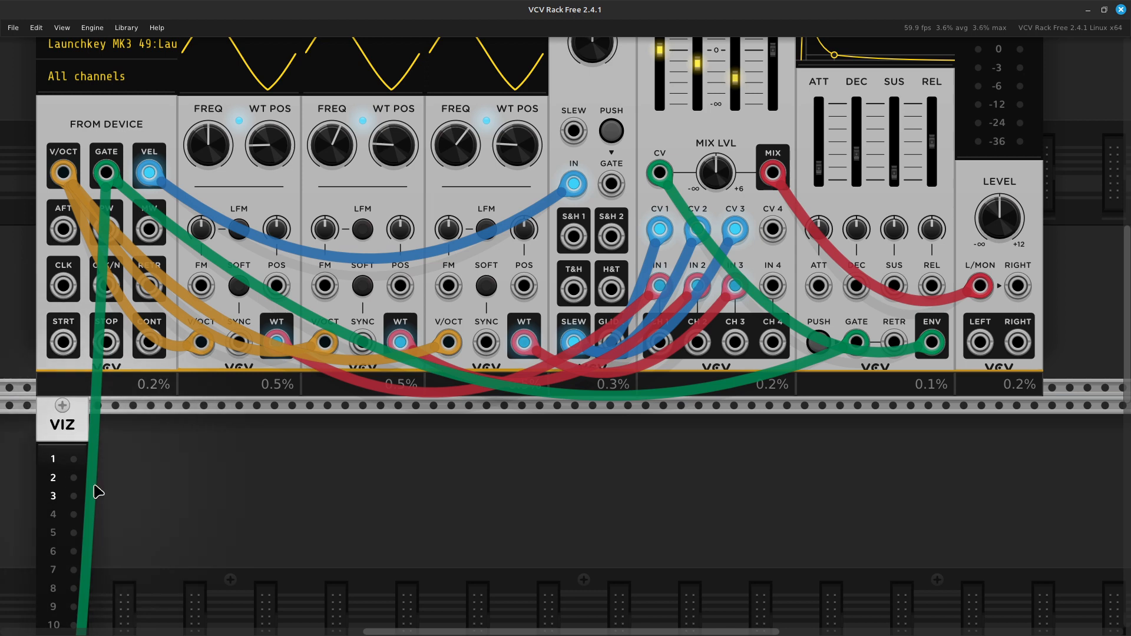
# Set the MIDI-CV module's polyphony mode to Reuse.
pyautogui.scroll(-1, 112, 487)
pyautogui.scroll(-2, 113, 488)
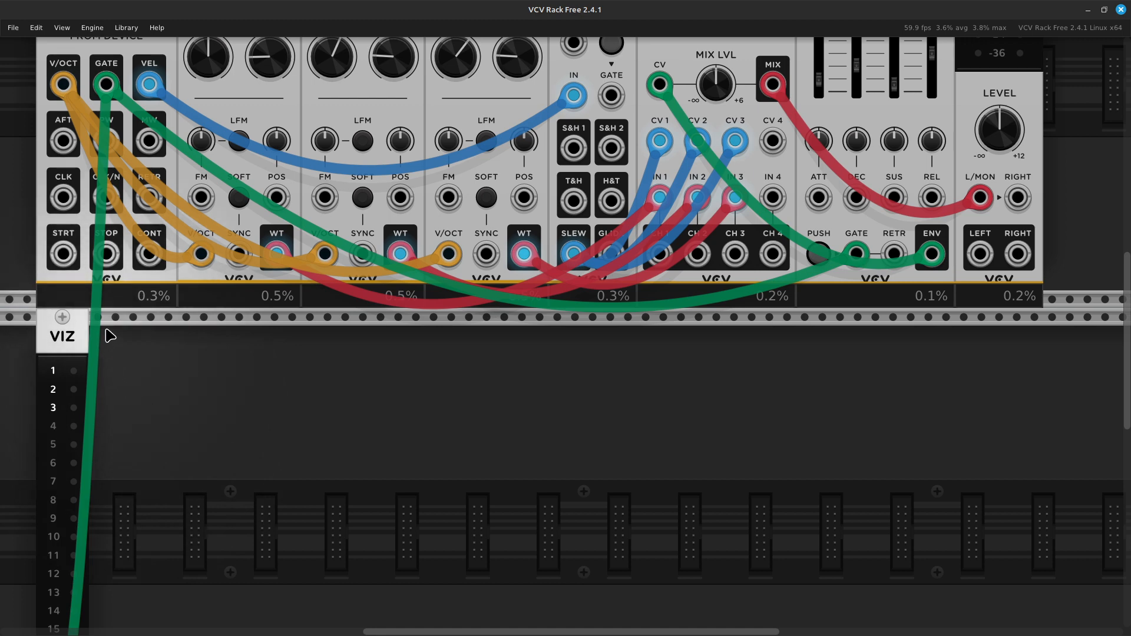
pyautogui.rightClick(121, 286)
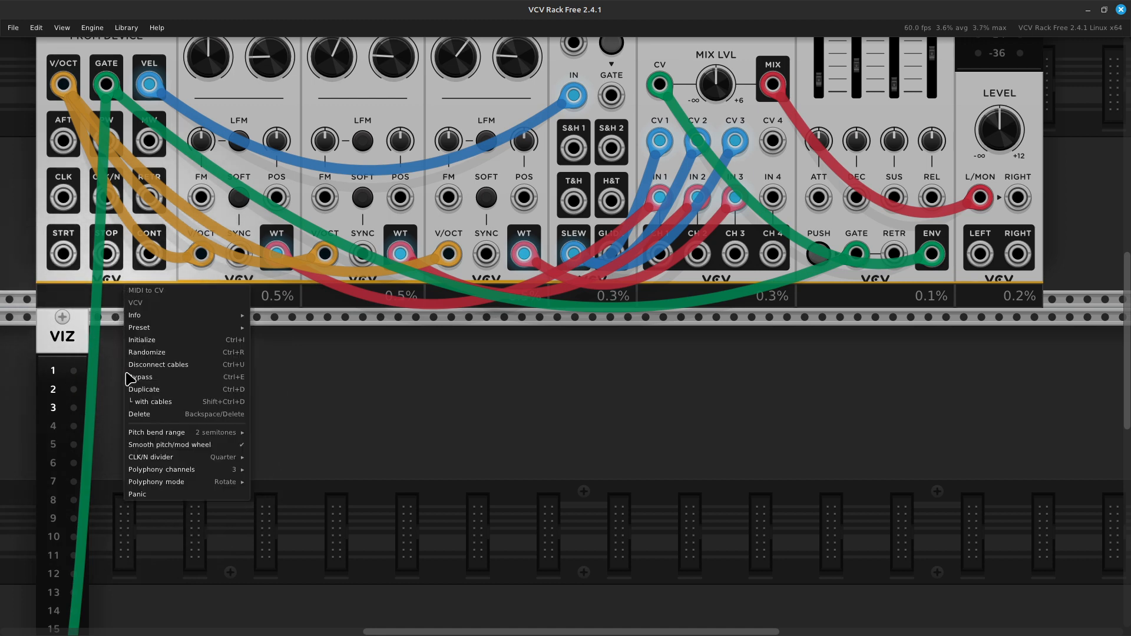
pyautogui.moveTo(169, 473)
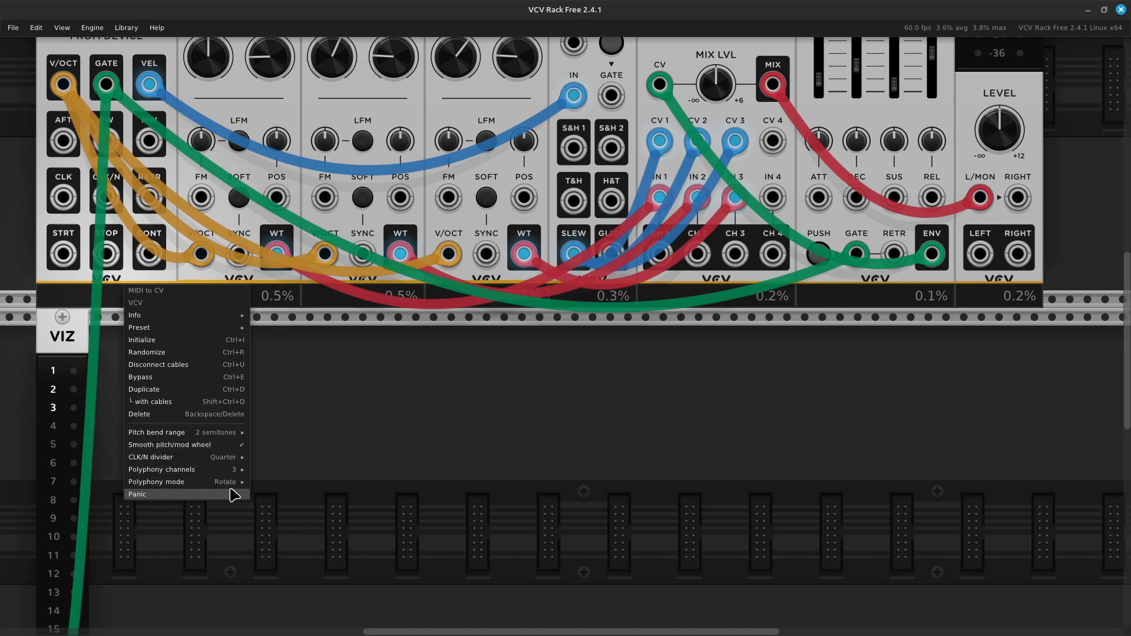
pyautogui.moveTo(229, 488)
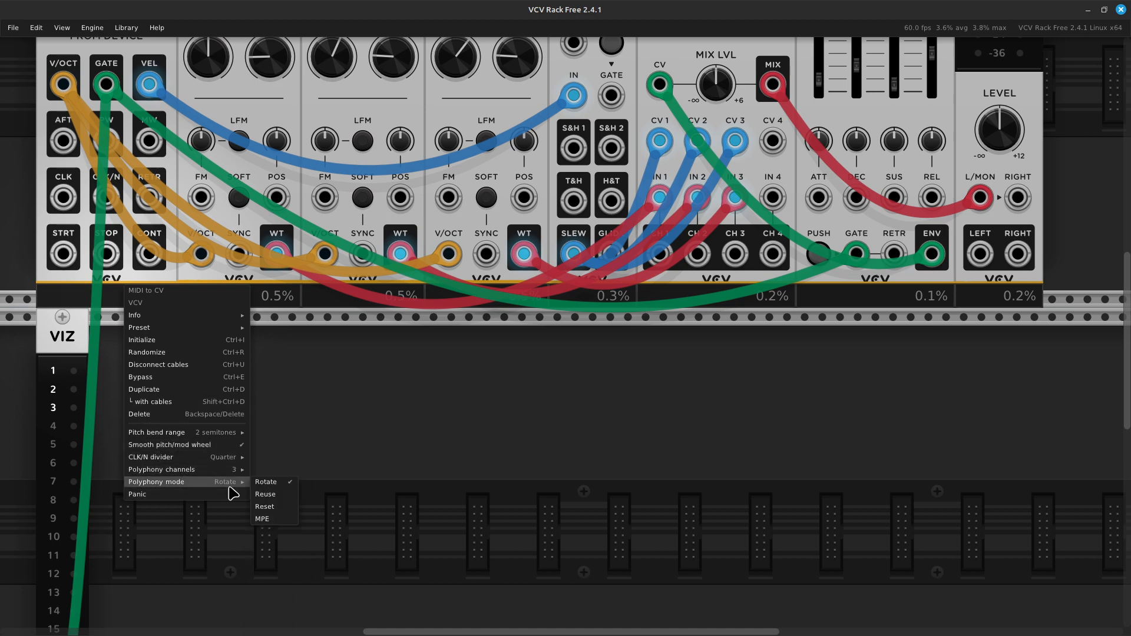
pyautogui.click(279, 495)
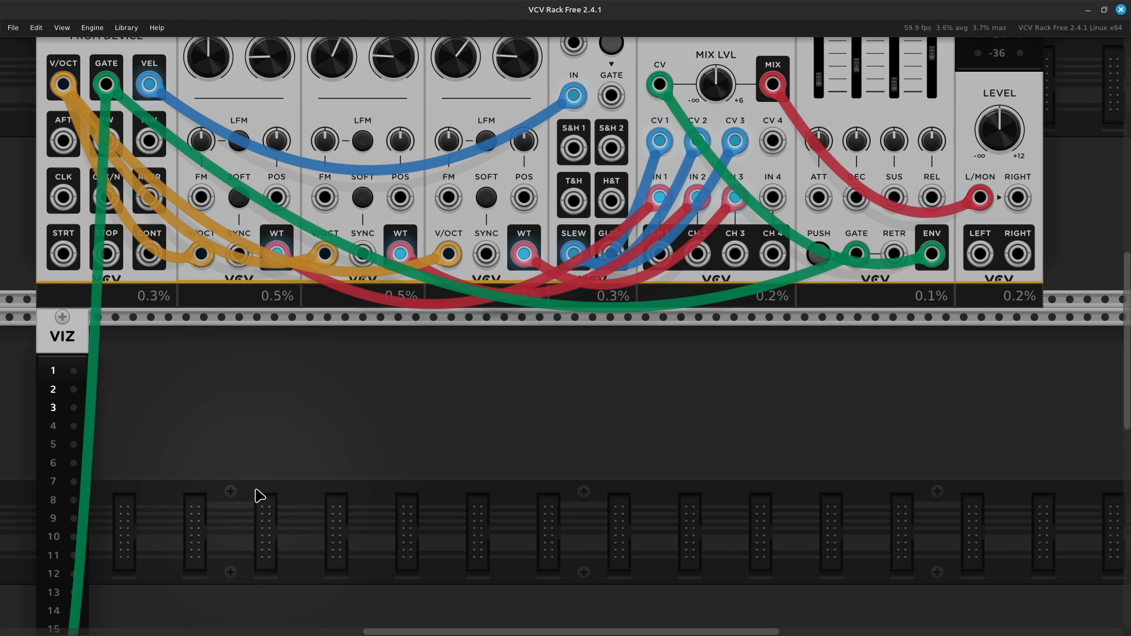
# Set the MIDI-CV module's polyphony mode to Reset.
pyautogui.rightClick(124, 285)
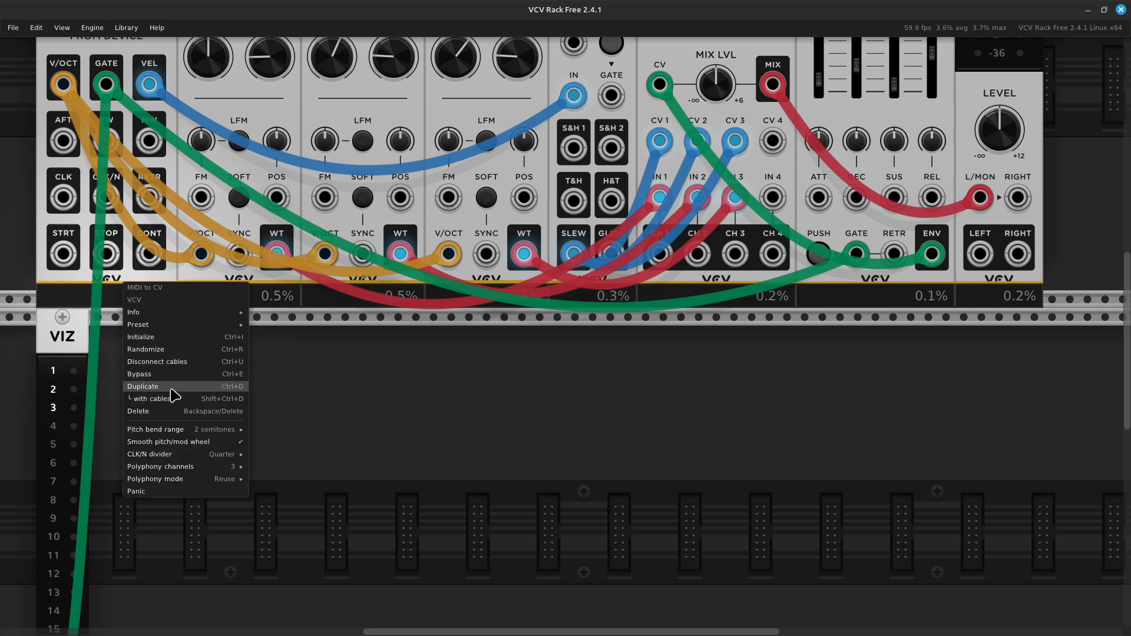
pyautogui.moveTo(183, 455)
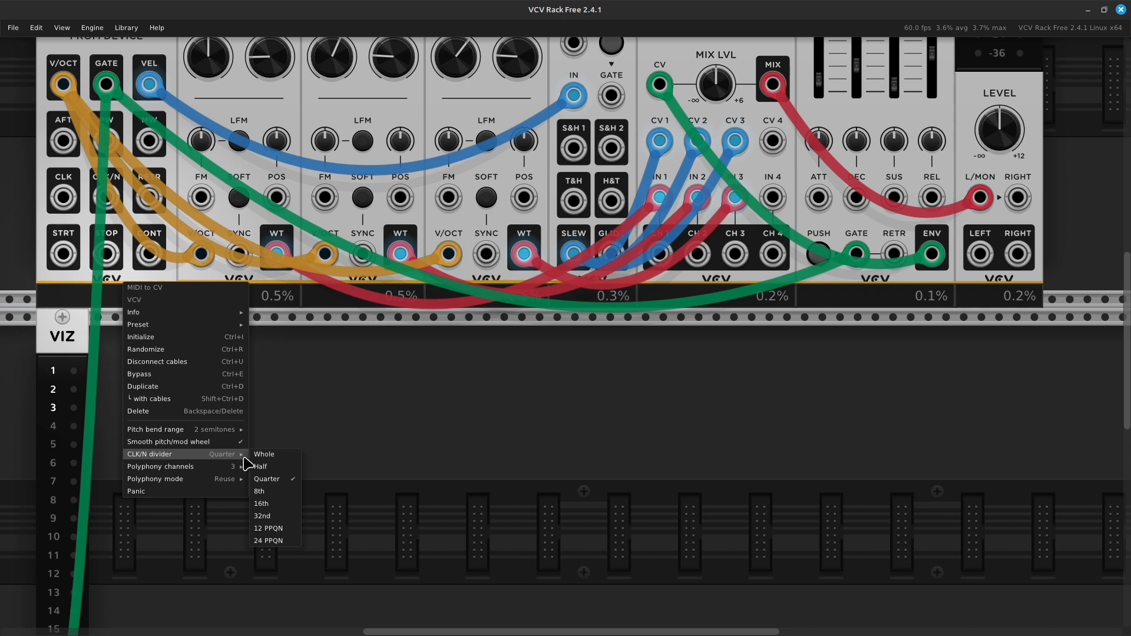
pyautogui.moveTo(216, 483)
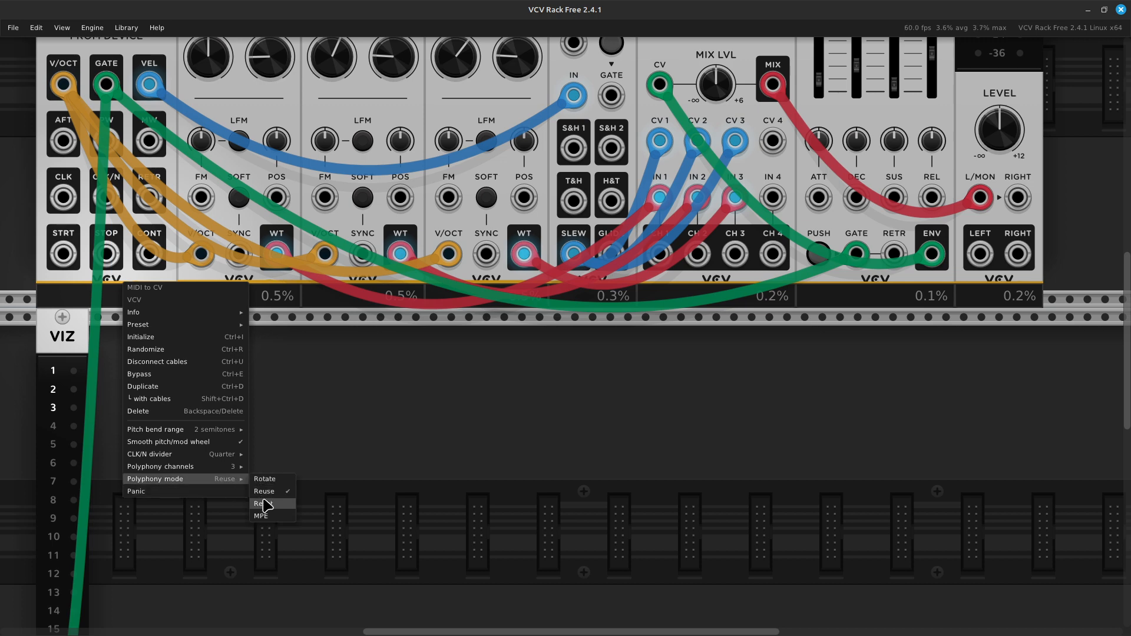
pyautogui.click(260, 502)
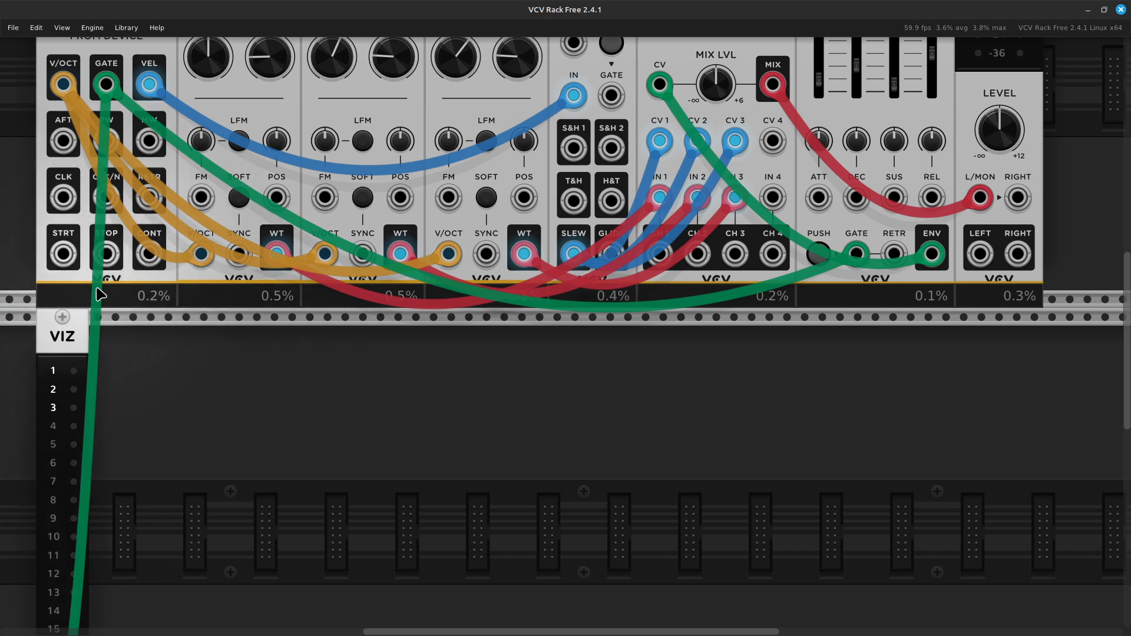
pyautogui.rightClick(118, 284)
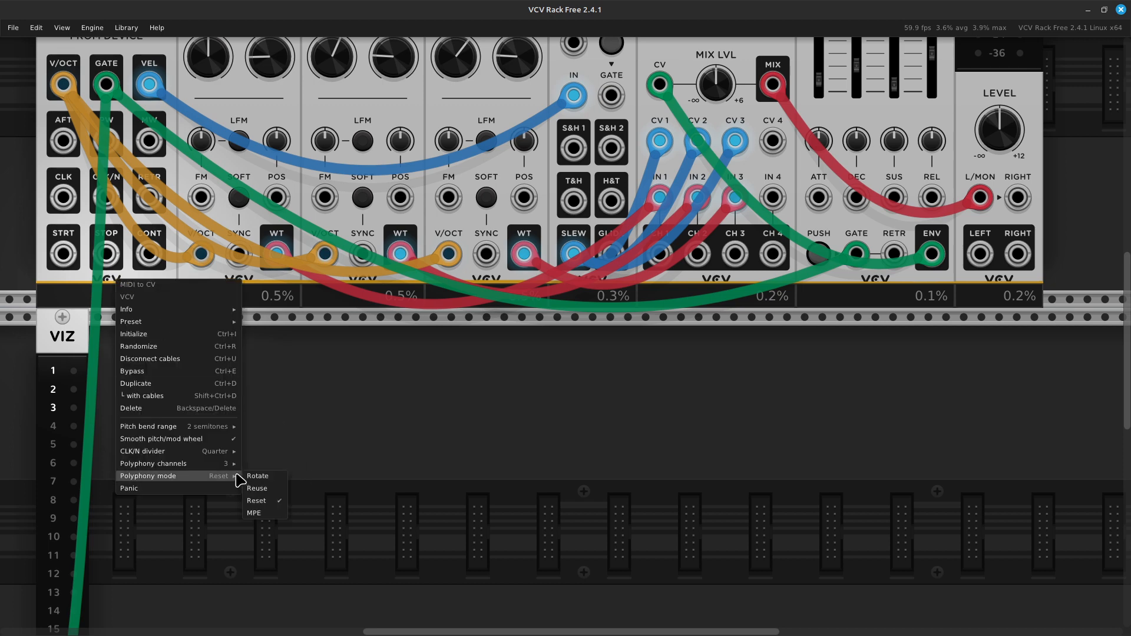
pyautogui.moveTo(228, 465)
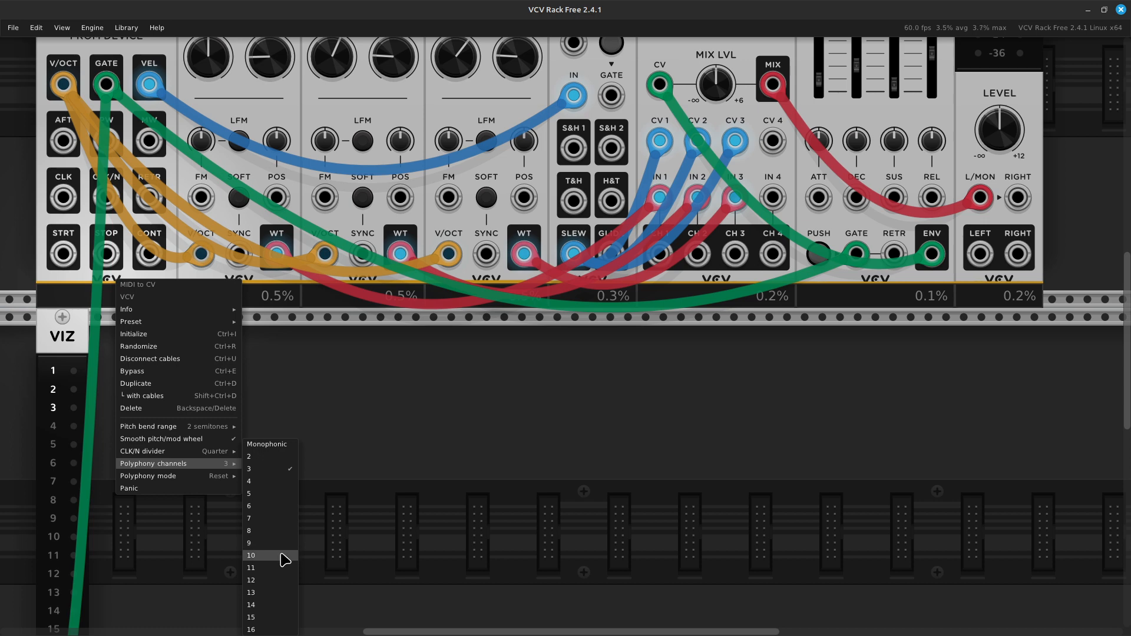
pyautogui.click(432, 423)
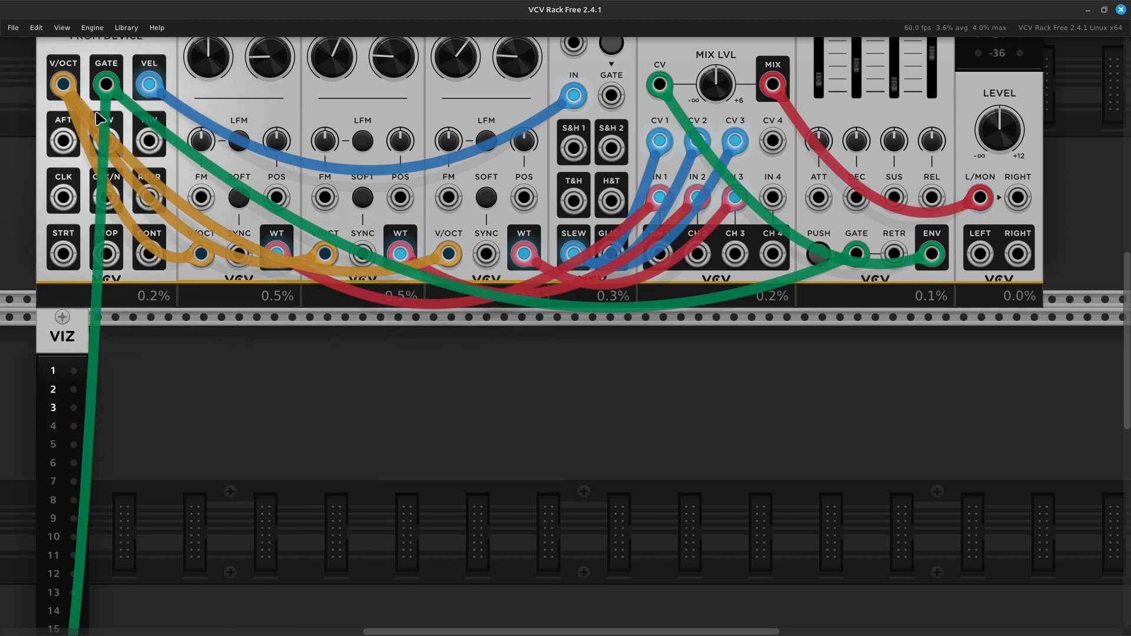
pyautogui.scroll(3, 90, 77)
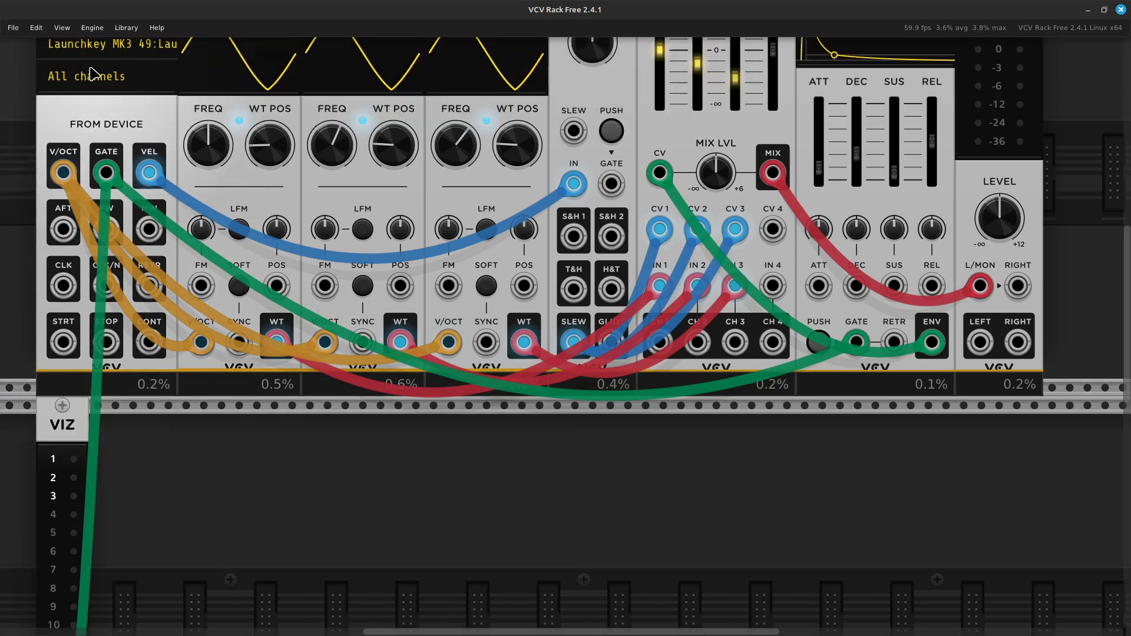
pyautogui.scroll(1, 91, 74)
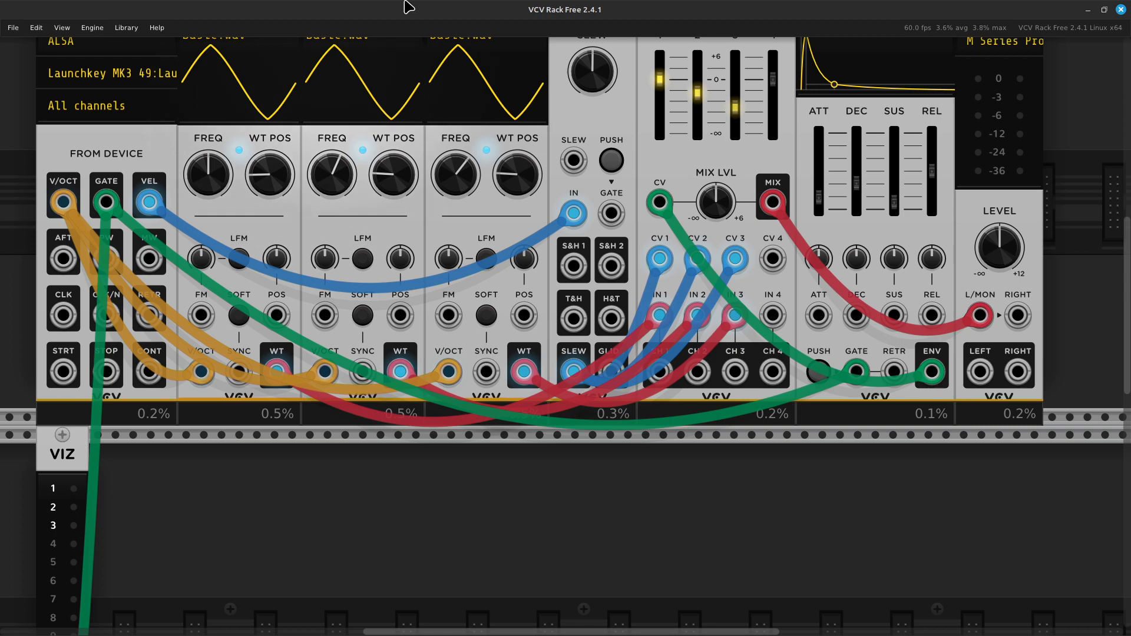
pyautogui.scroll(4, 449, 240)
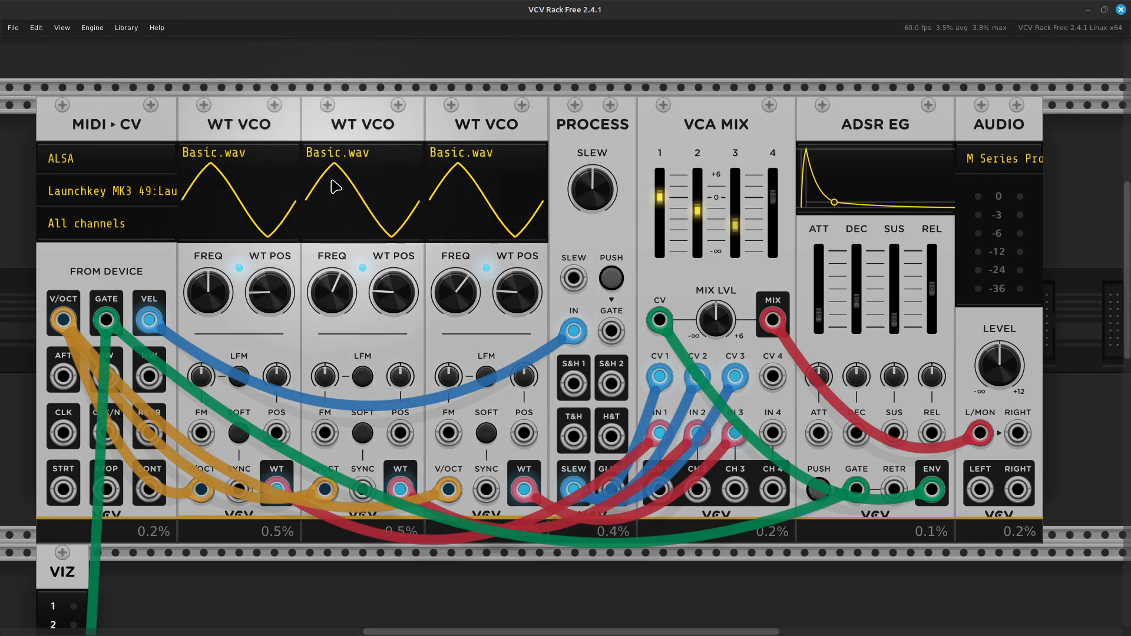
pyautogui.keyDown('ctrl'); pyautogui.click(361, 138); pyautogui.keyUp('ctrl')
pyautogui.keyDown('ctrl'); pyautogui.click(439, 131); pyautogui.keyUp('ctrl')
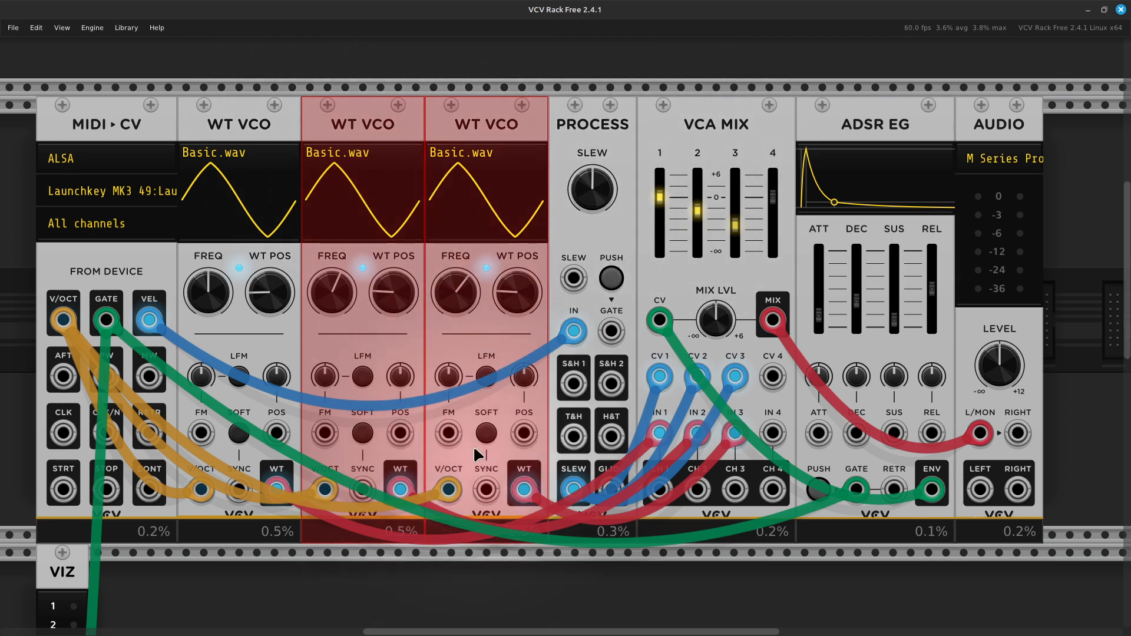
pyautogui.scroll(-1, 471, 466)
pyautogui.click(441, 564)
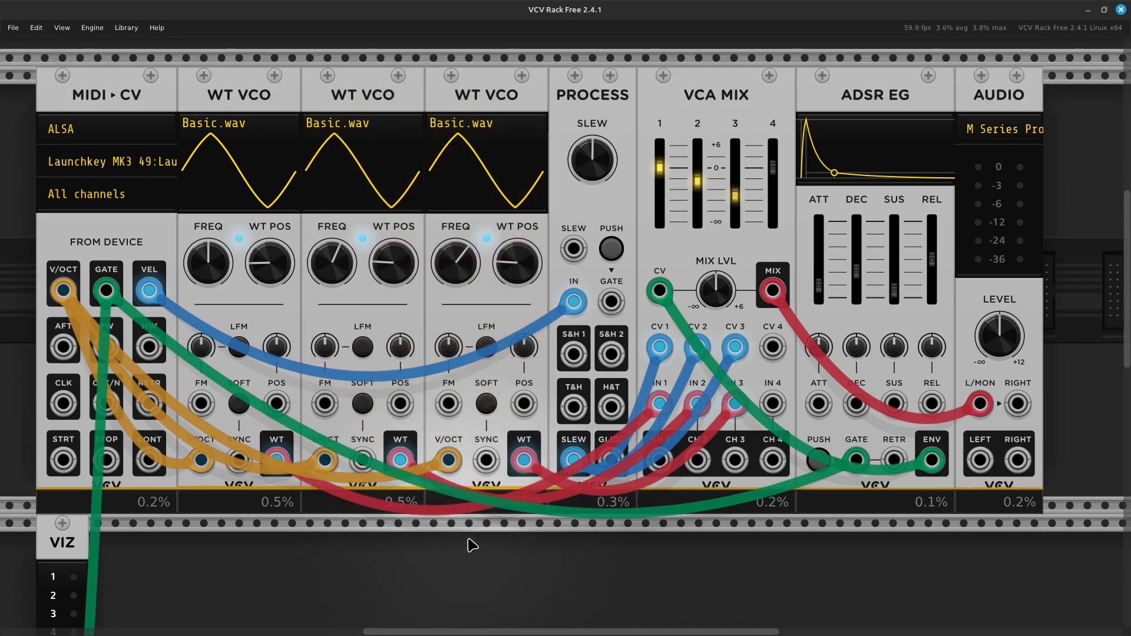
# Delete the PROCESS module between the third WT VCO and the VCA MIX.
pyautogui.scroll(2, 472, 545)
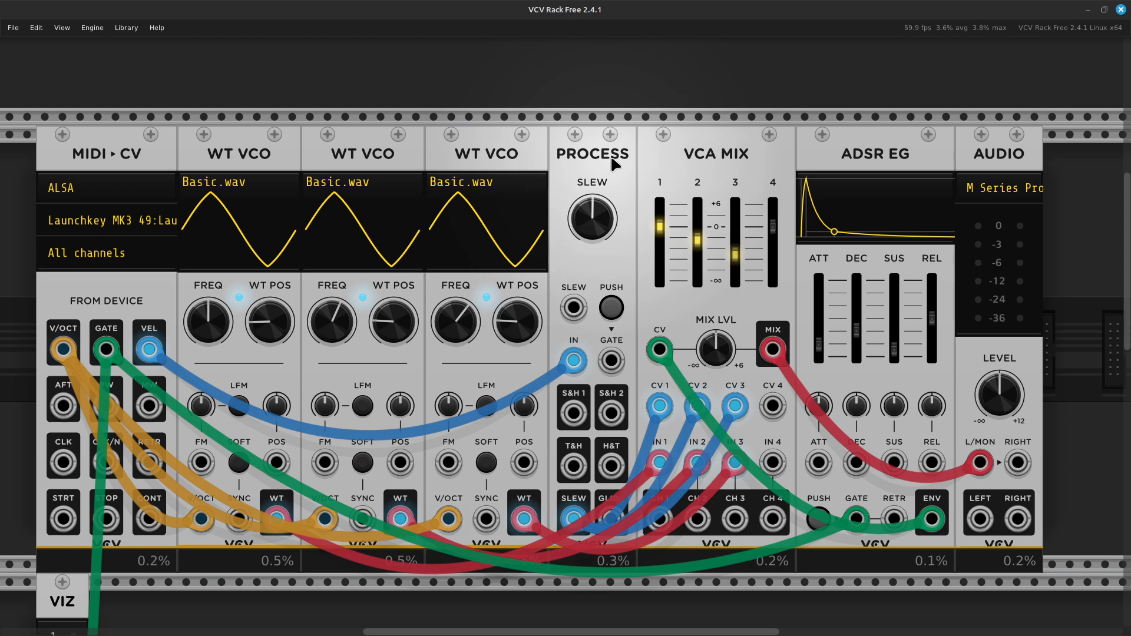
pyautogui.keyDown('ctrl'); pyautogui.click(607, 159); pyautogui.keyUp('ctrl')
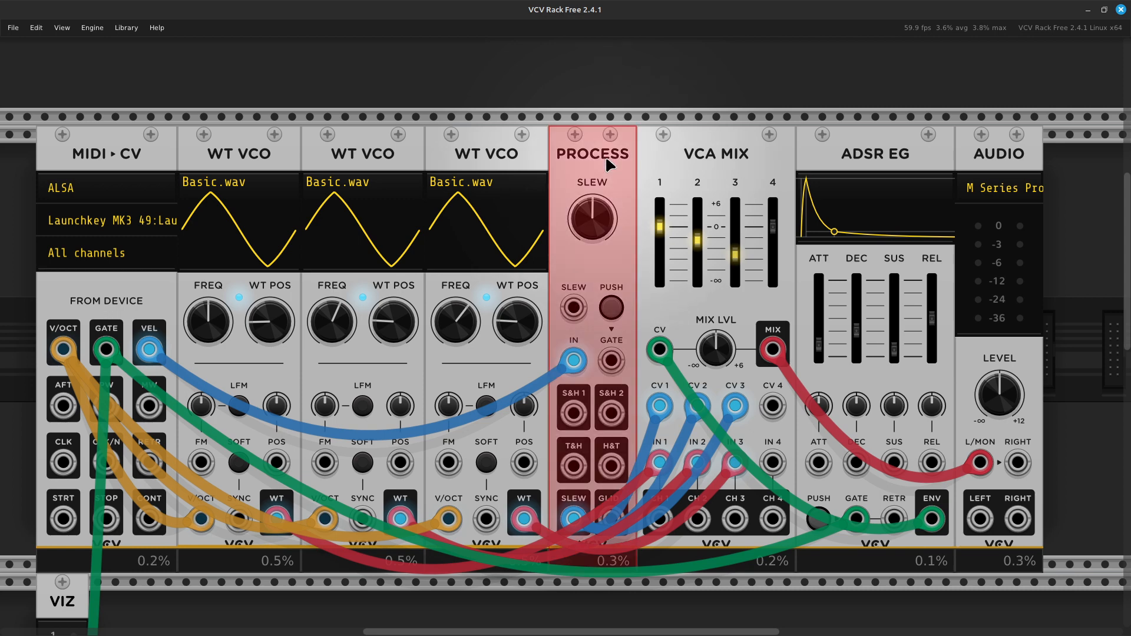
pyautogui.press('Delete')
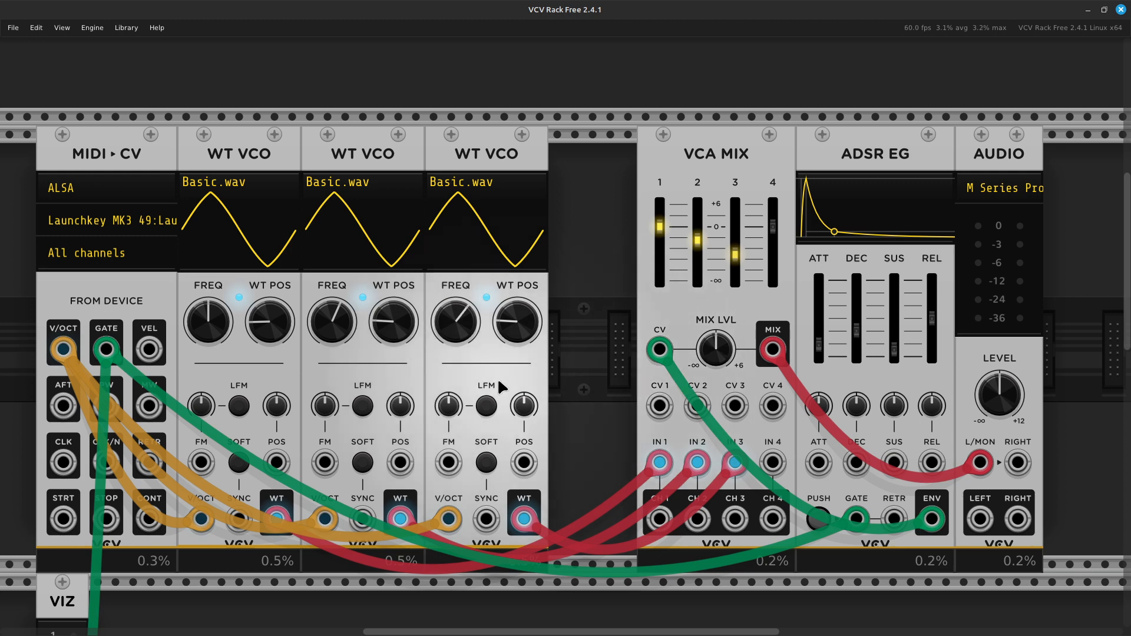
# Connect the MIDI-CV VEL output directly to the VCA MIX inputs CV 1, CV 2 and CV 3 with new blue cables.
pyautogui.rightClick(144, 352)
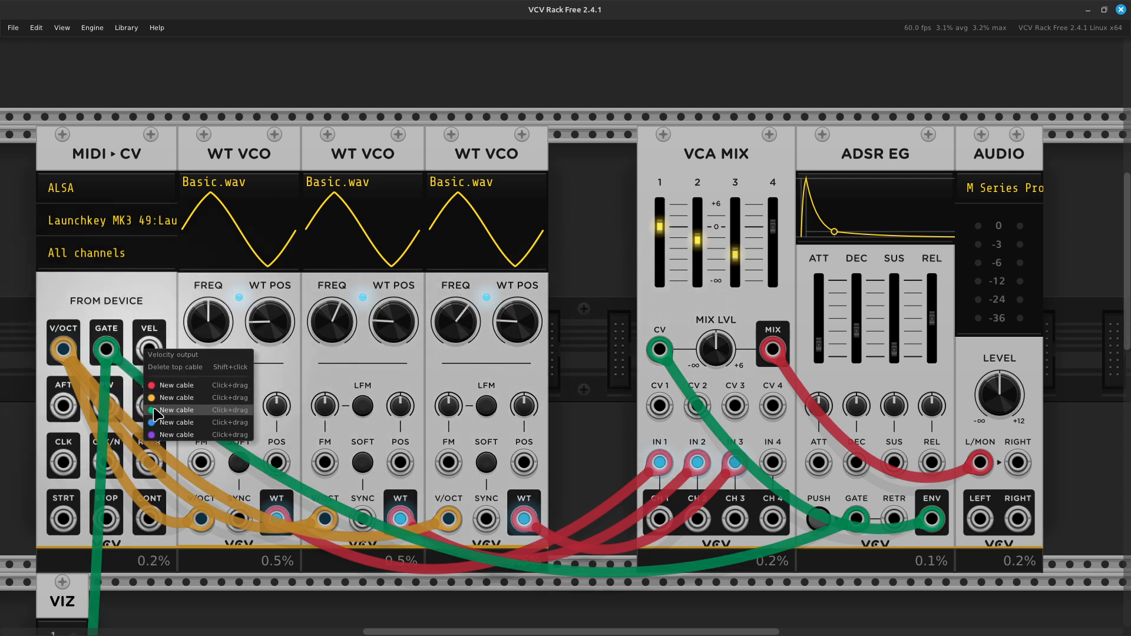
pyautogui.moveTo(159, 422); pyautogui.dragTo(660, 407)
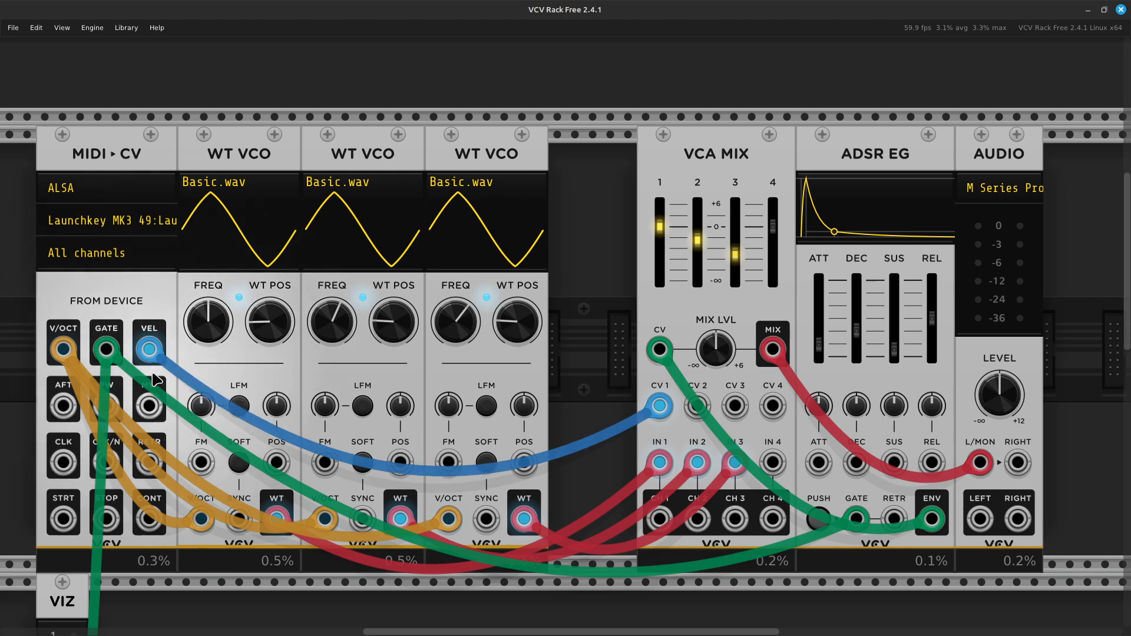
pyautogui.rightClick(698, 414)
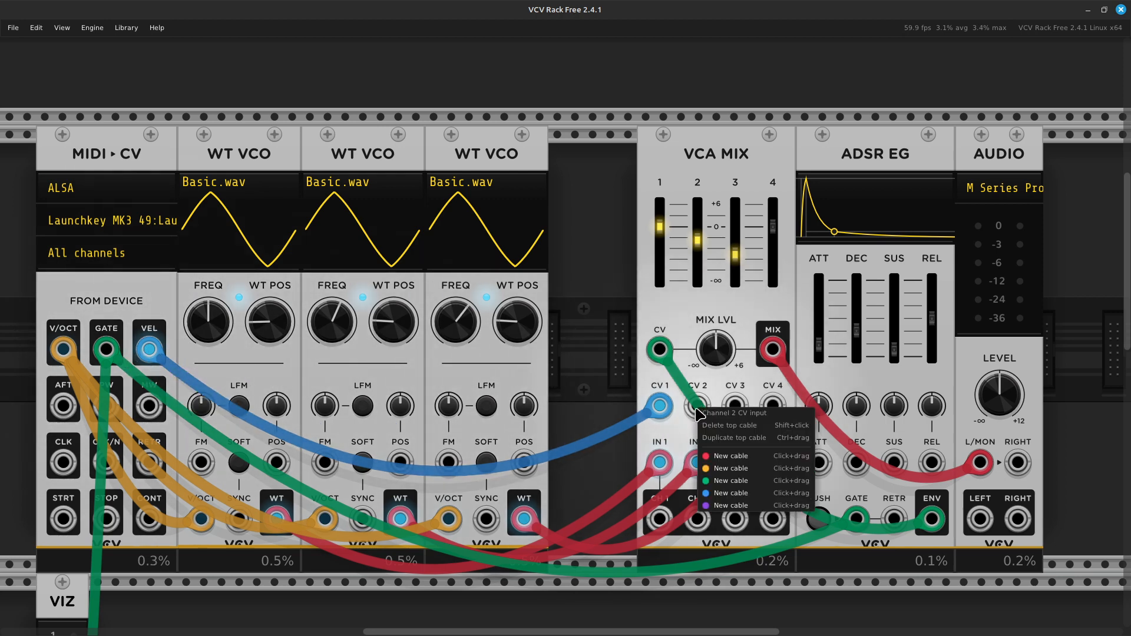
pyautogui.click(717, 493)
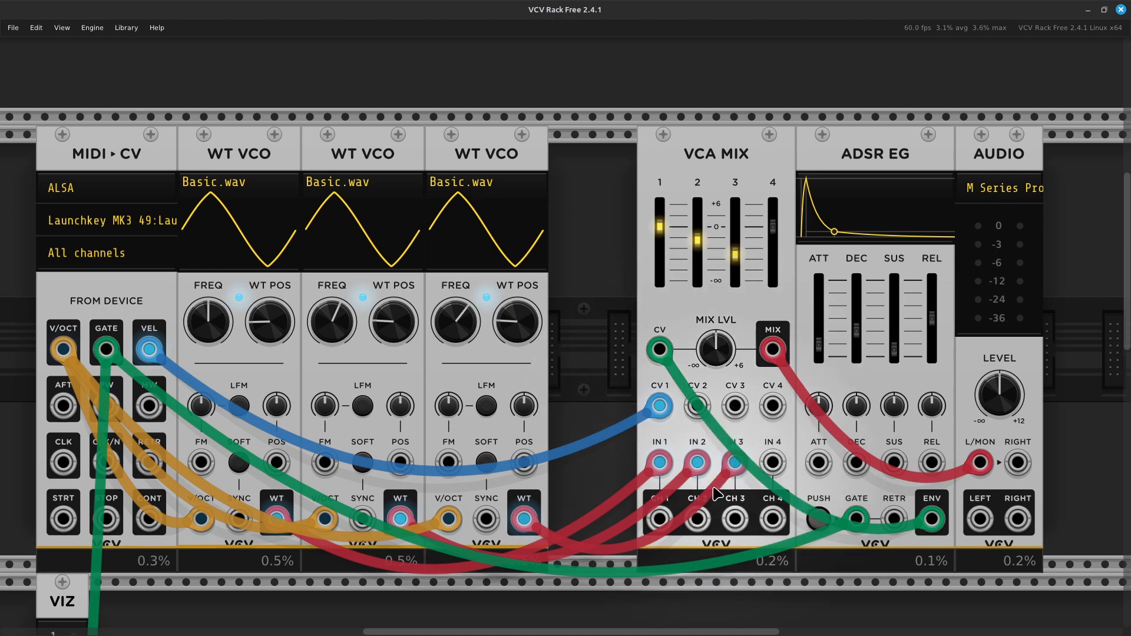
pyautogui.moveTo(713, 487); pyautogui.dragTo(708, 456)
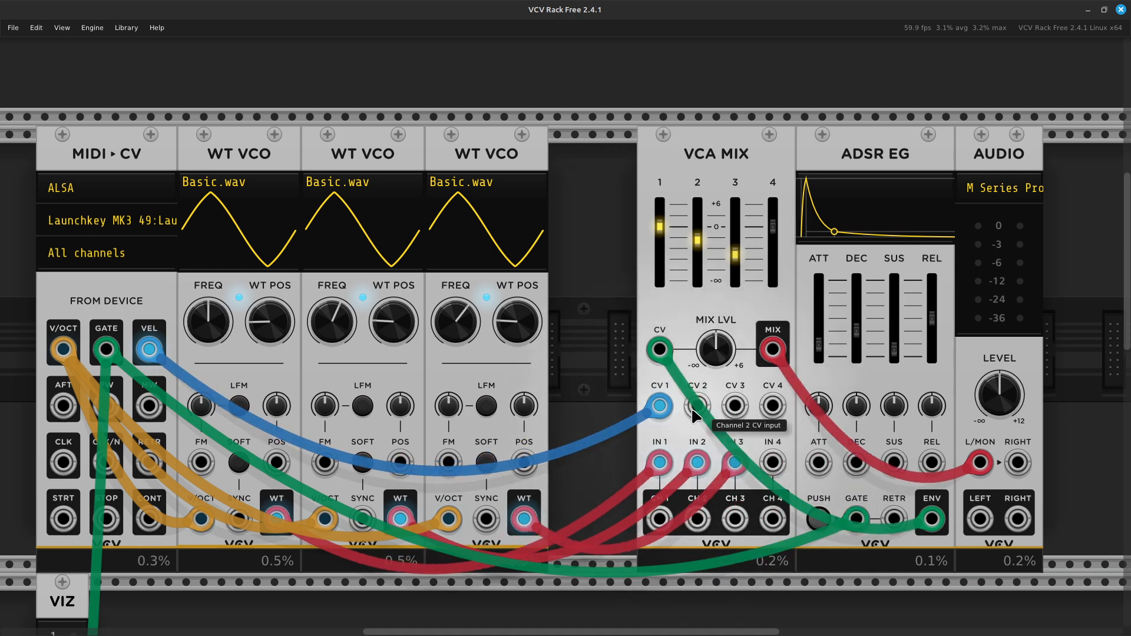
pyautogui.rightClick(698, 413)
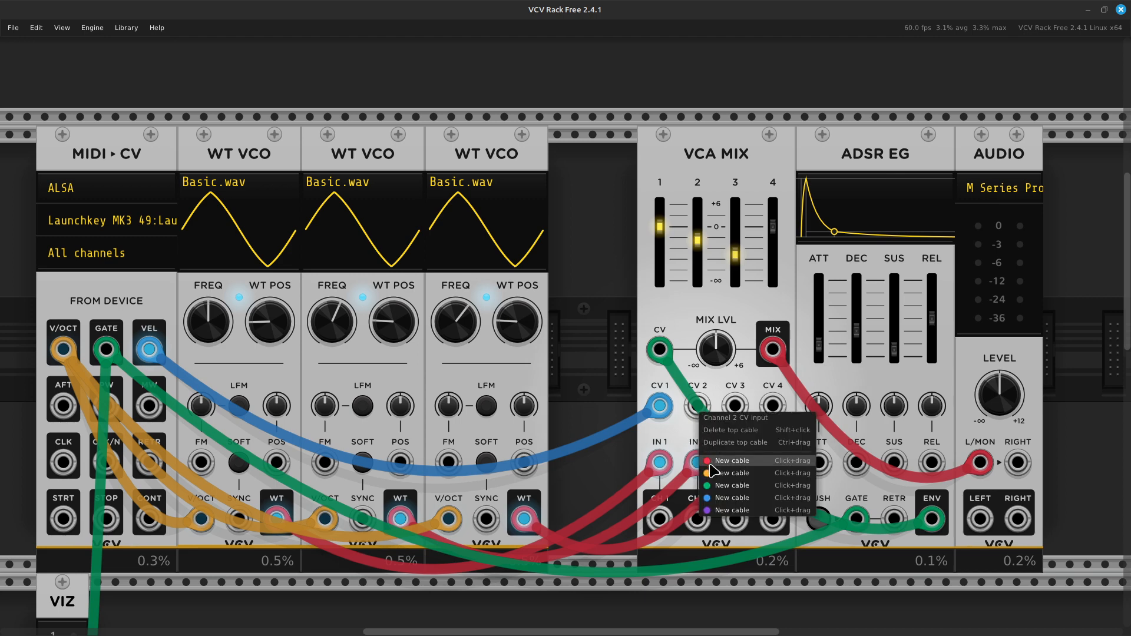
pyautogui.click(730, 498)
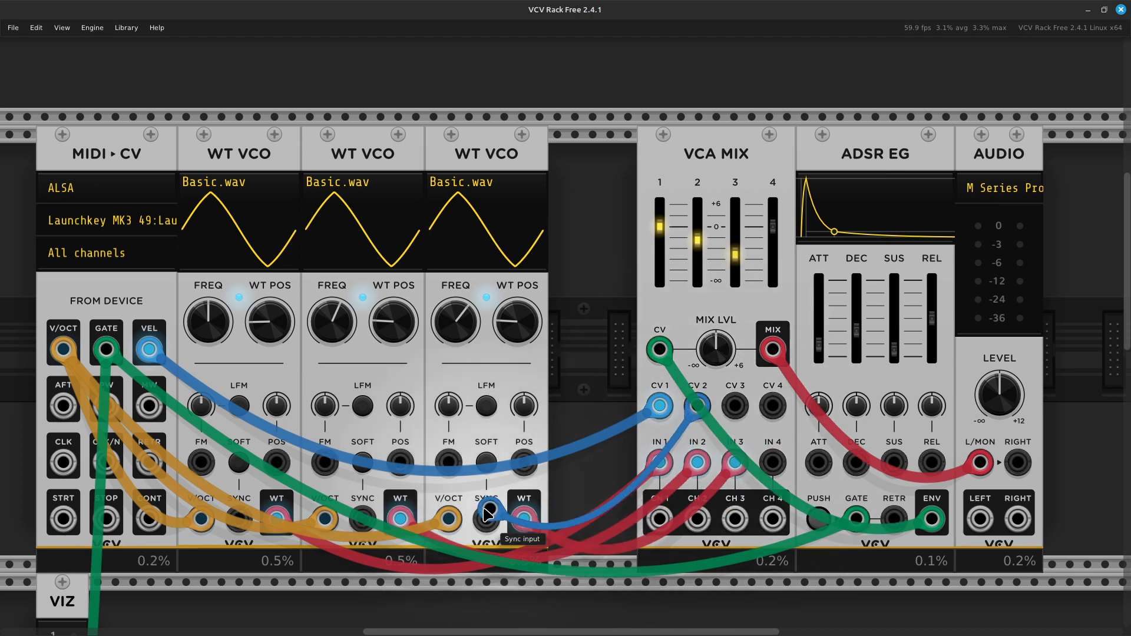
pyautogui.moveTo(487, 512); pyautogui.dragTo(152, 358)
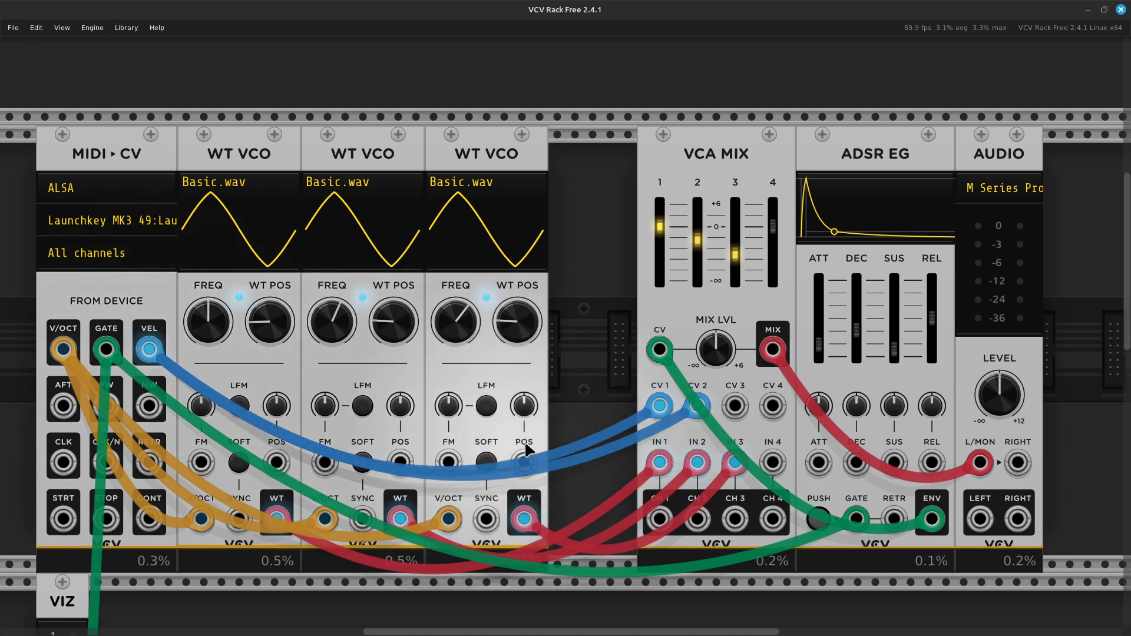
pyautogui.rightClick(739, 408)
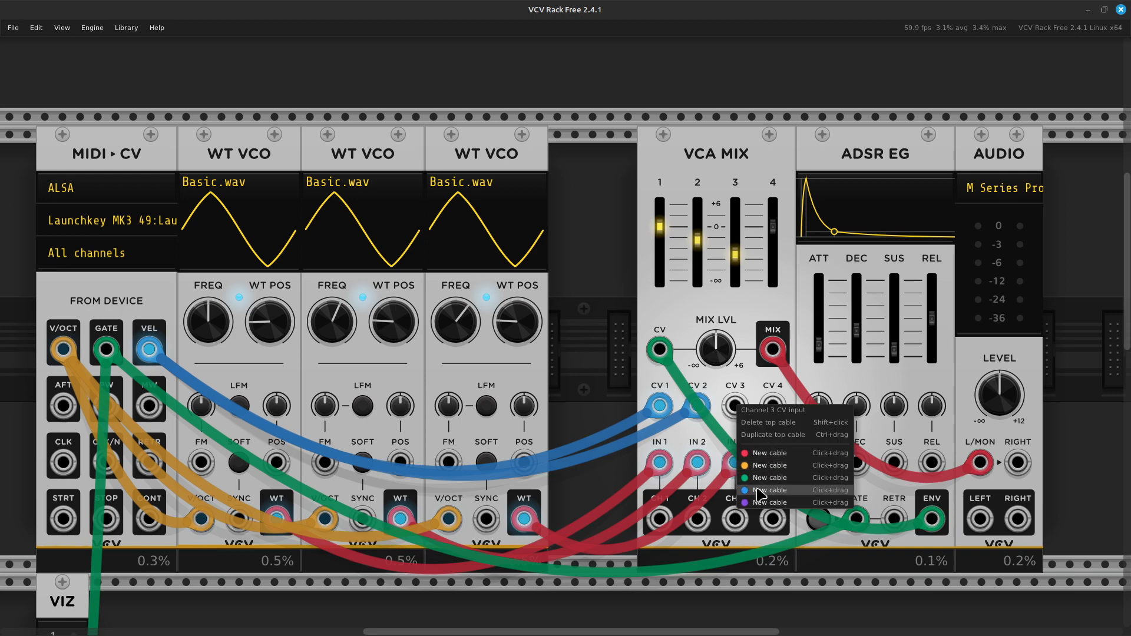
pyautogui.moveTo(760, 494); pyautogui.dragTo(148, 356)
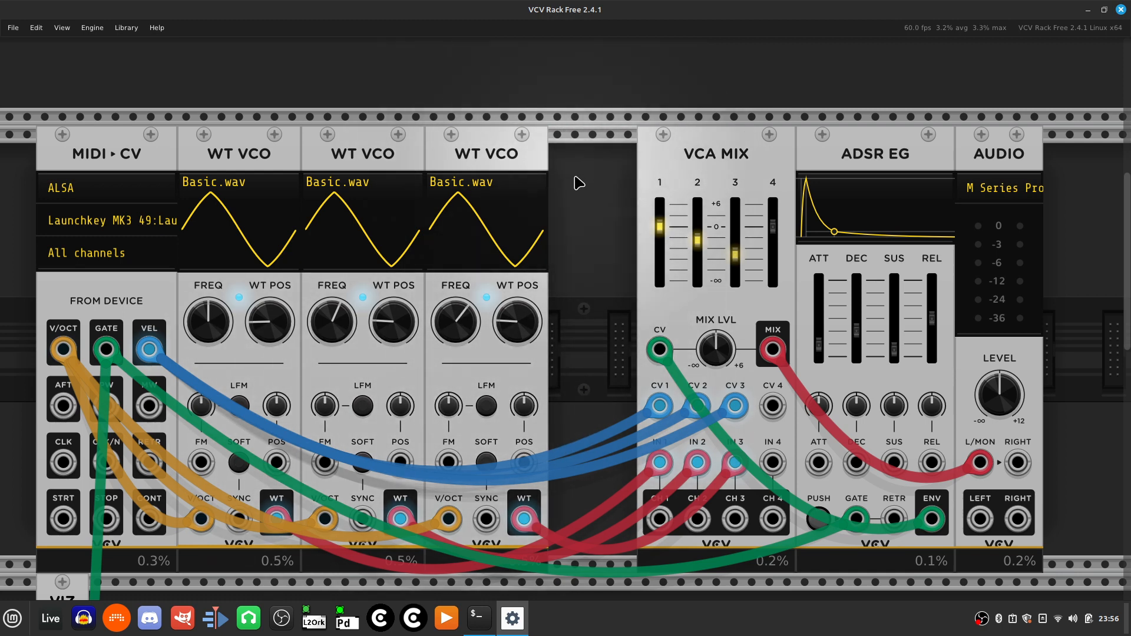
# Delete the second and third WT VCO modules together, keeping only the one beside MIDI-CV.
pyautogui.rightClick(583, 246)
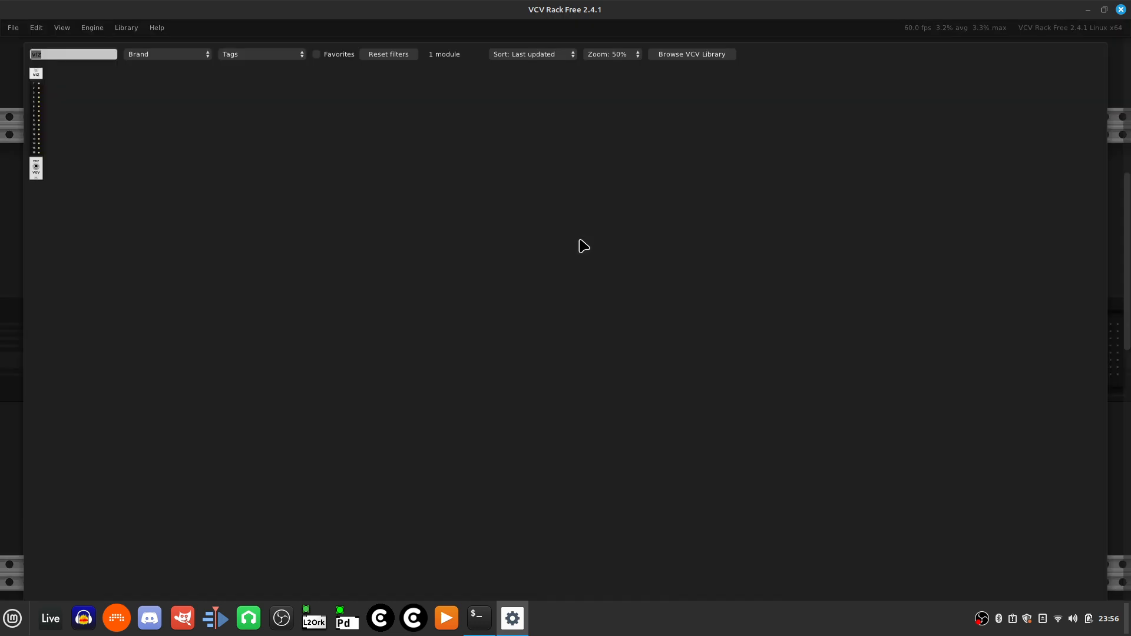
pyautogui.press('Escape')
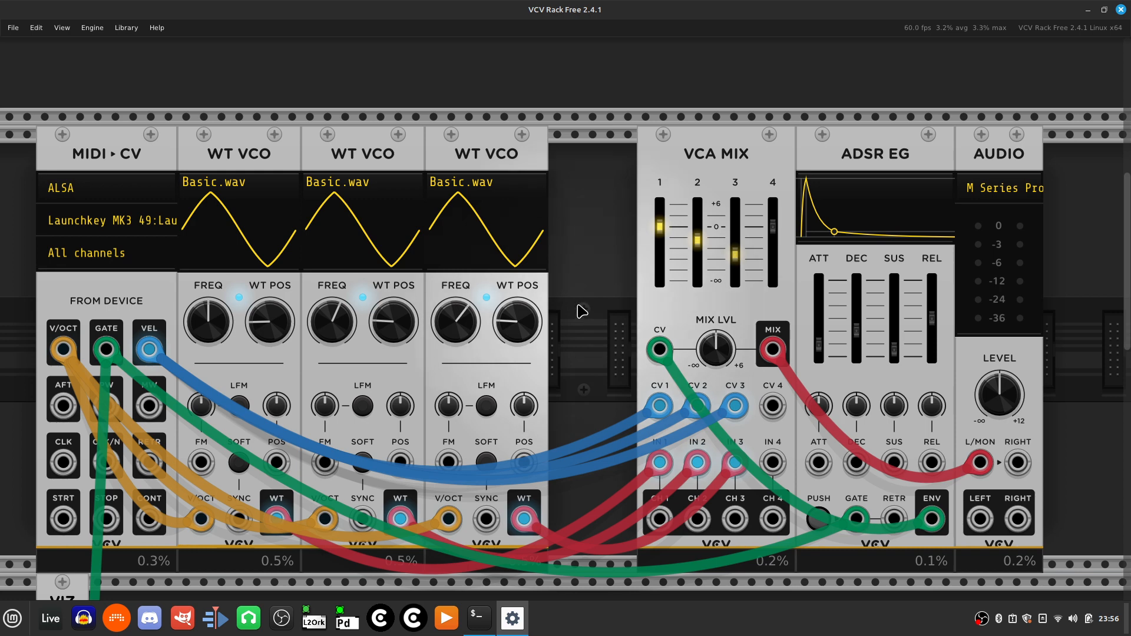
pyautogui.click(521, 160)
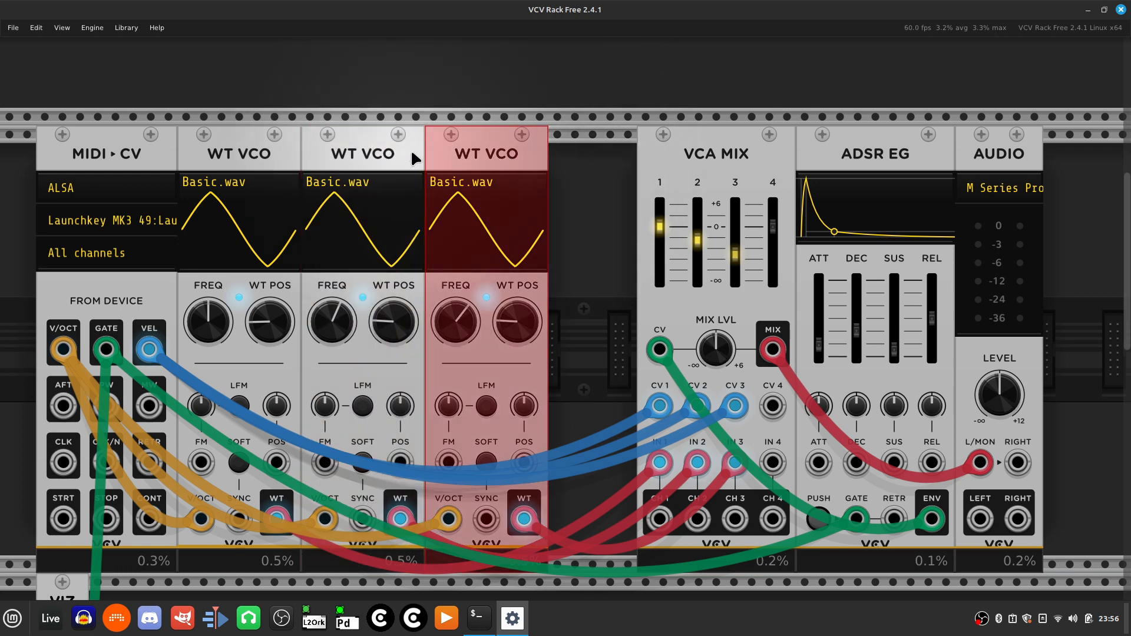
pyautogui.keyDown('shift'); pyautogui.click(371, 149); pyautogui.keyUp('shift')
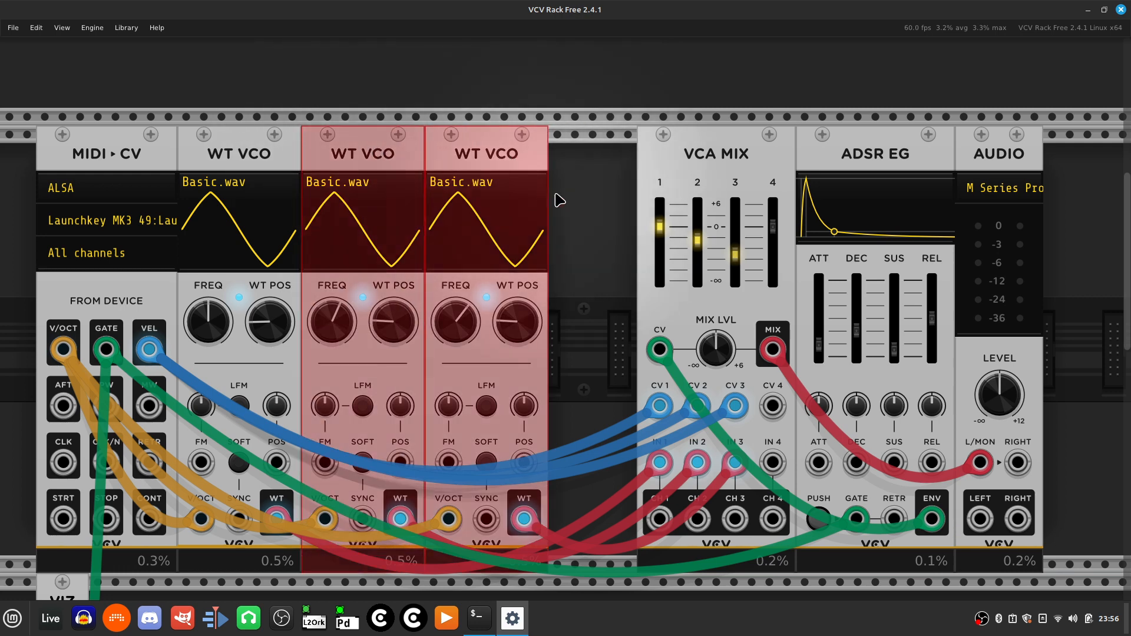
pyautogui.press('Delete')
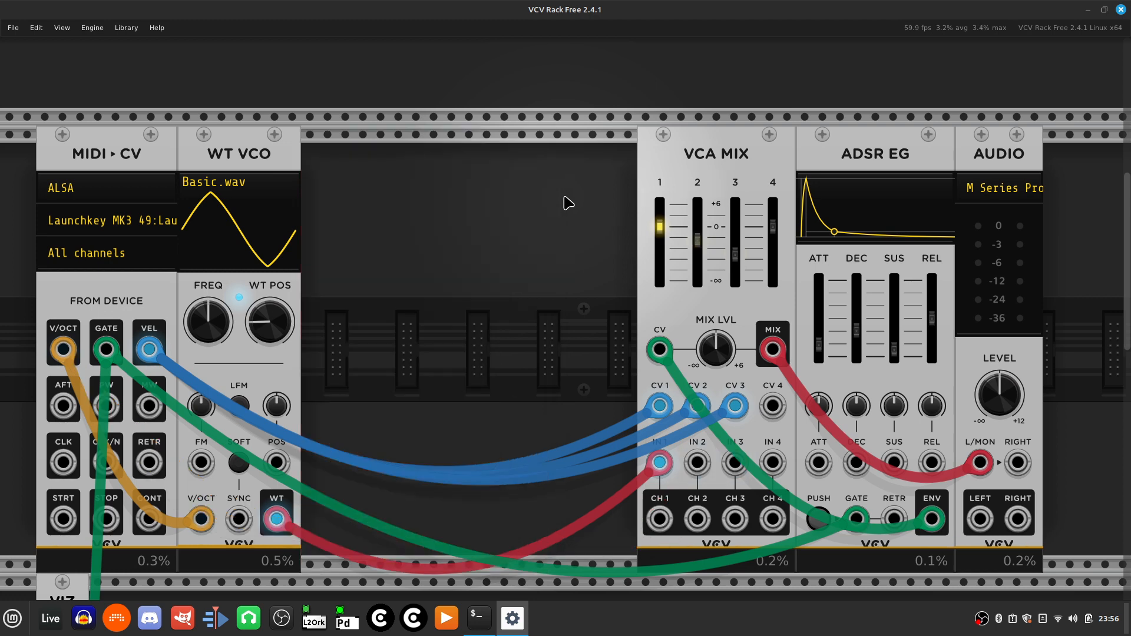
# Delete the VCA MIX and ADSR EG modules from the rack.
pyautogui.click(734, 154)
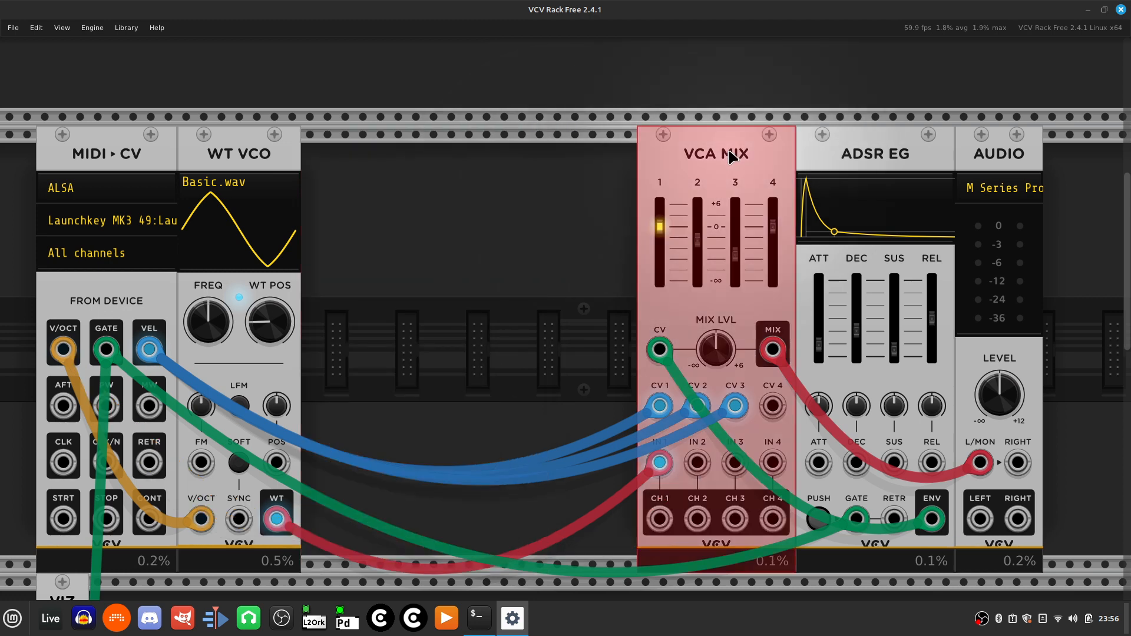
pyautogui.press('Delete')
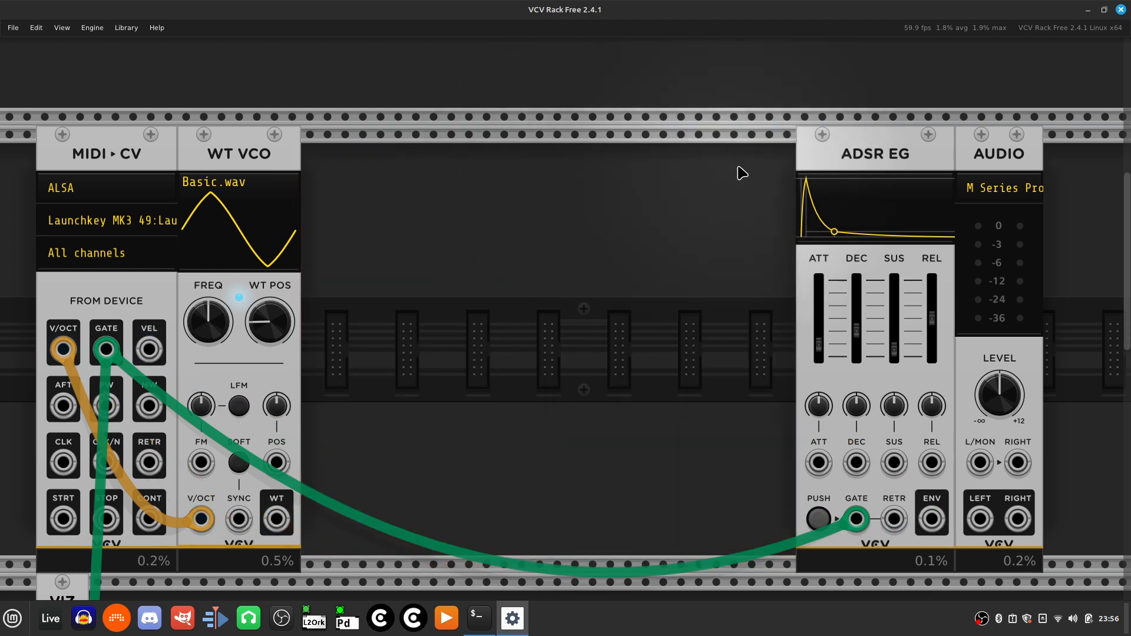
pyautogui.click(870, 163)
pyautogui.press('Delete')
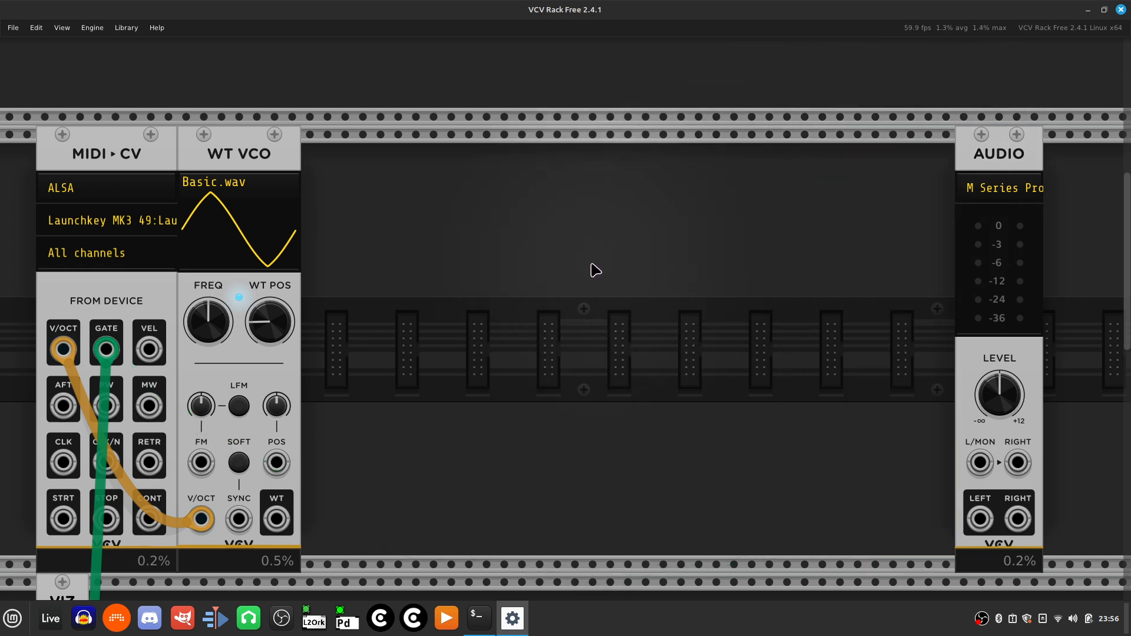
# Find the ADSR EG module with the search "eg" and add it directly after the WT VCO.
pyautogui.press('Left')
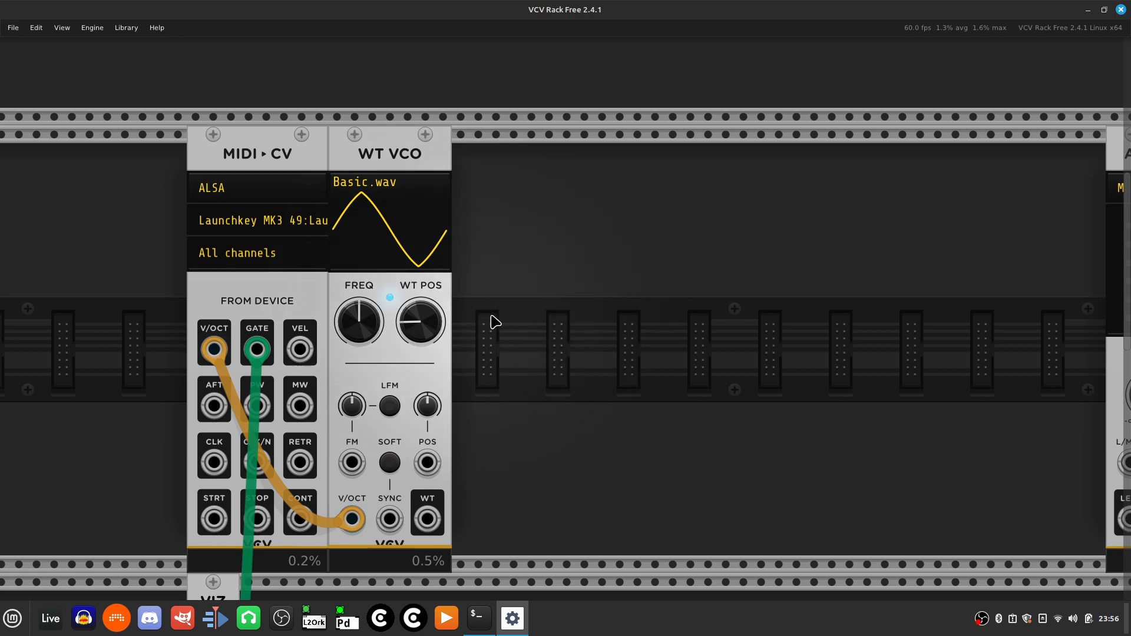
pyautogui.moveTo(346, 522)
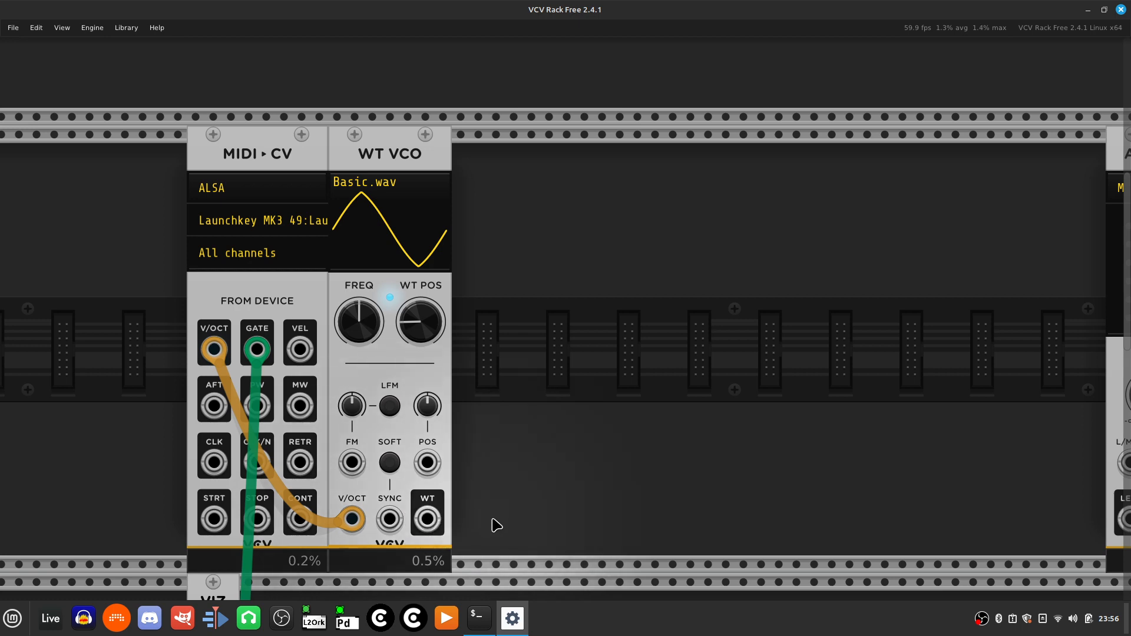
pyautogui.rightClick(521, 387)
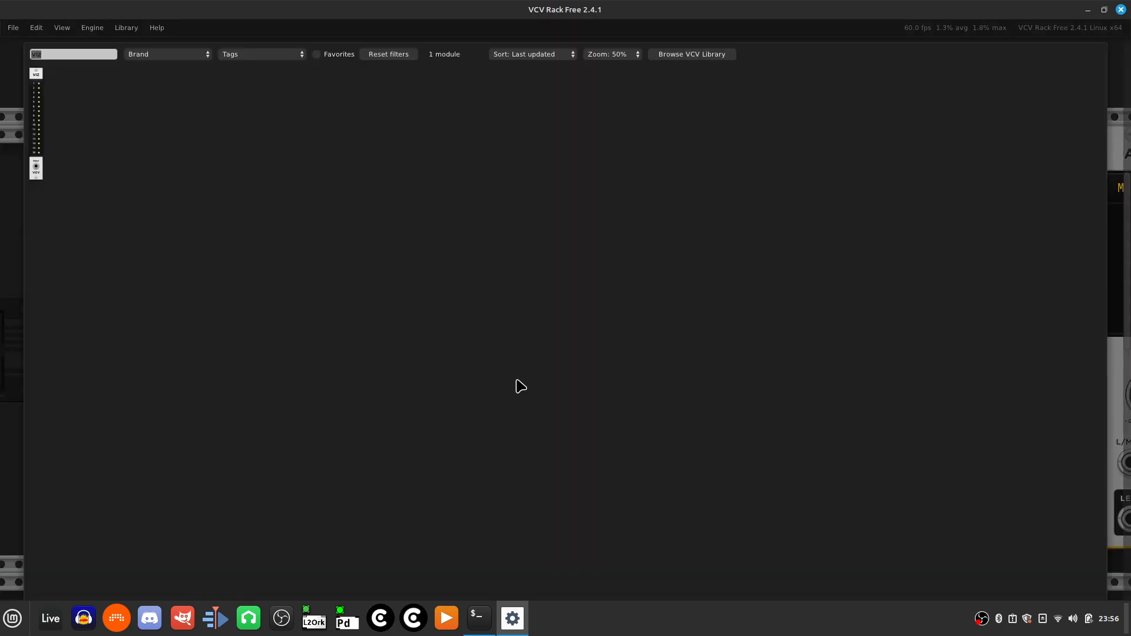
pyautogui.press('BackSpace')
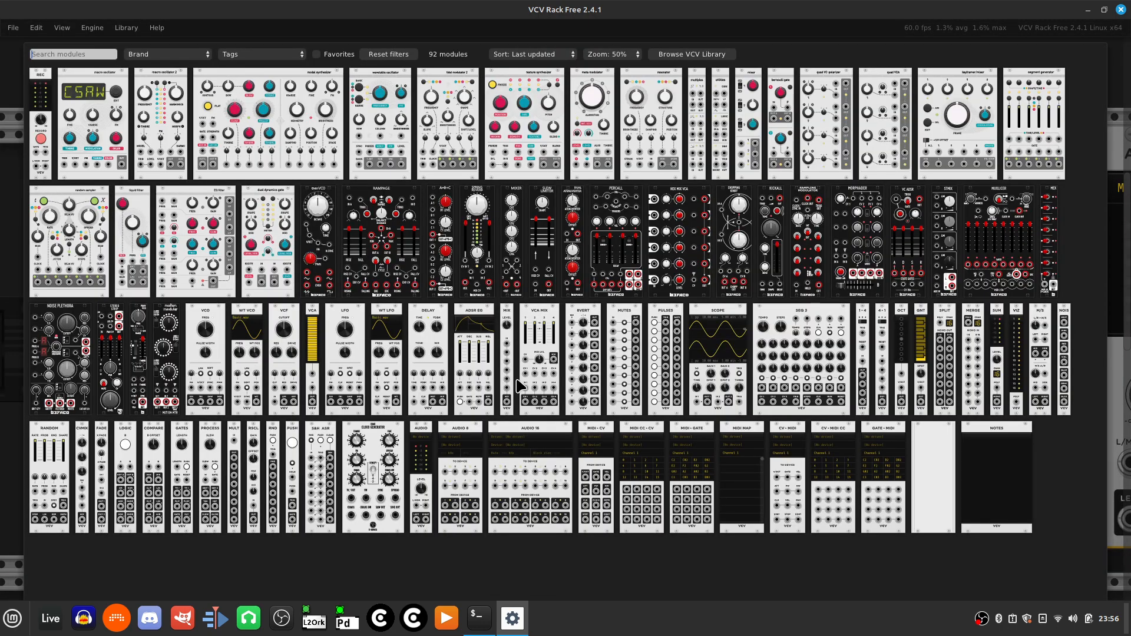
pyautogui.write('eg')
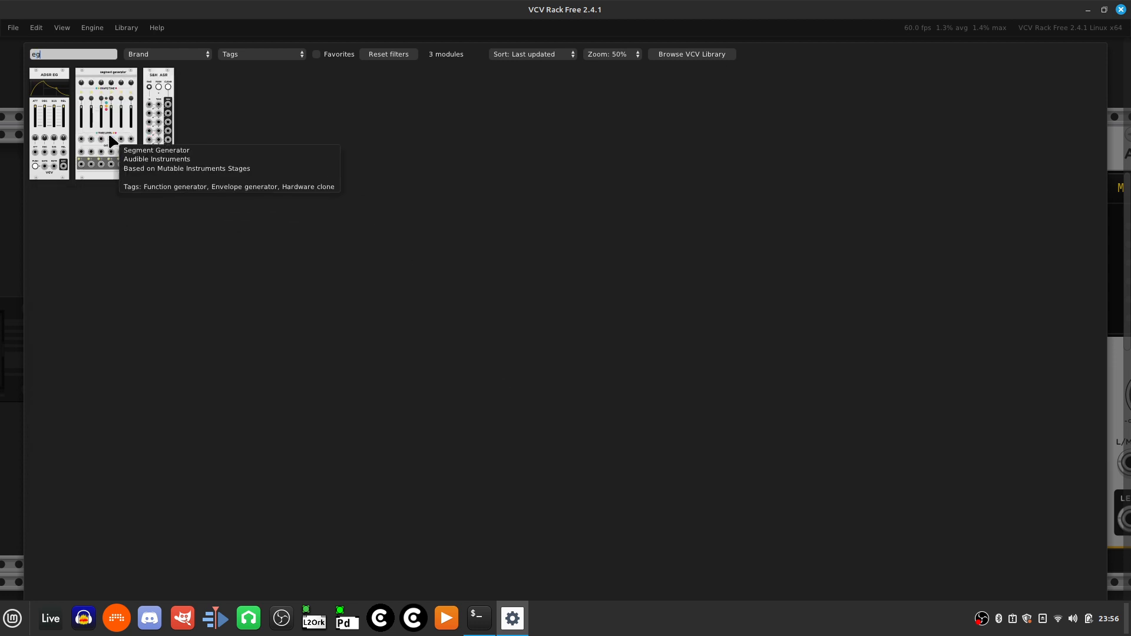
pyautogui.click(57, 134)
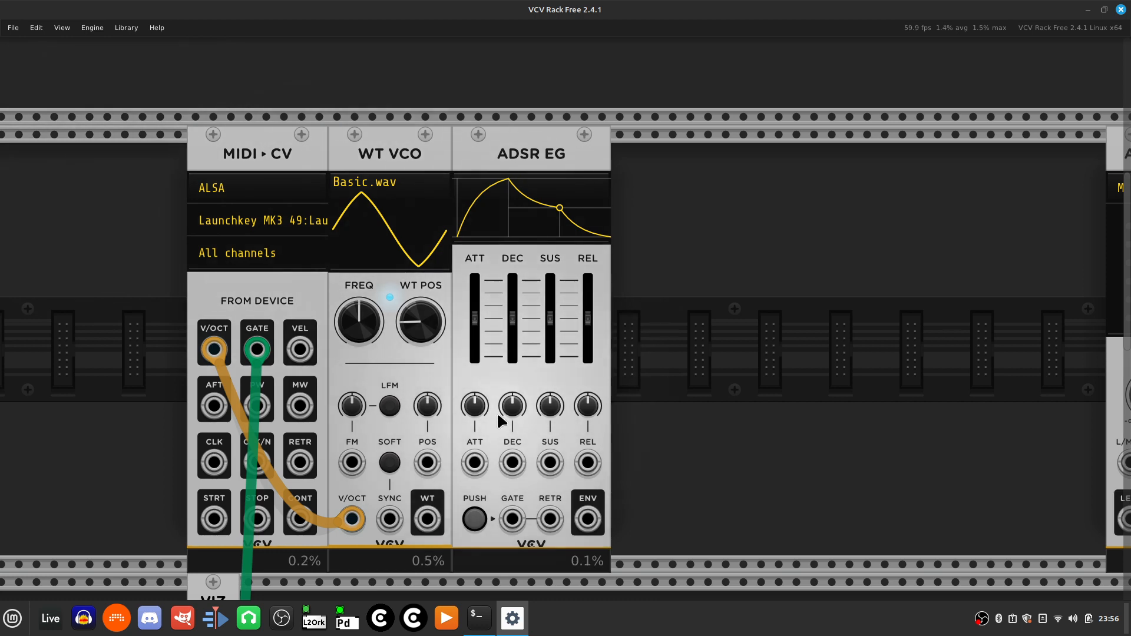
# Find the VCA module with the search "vca" and add it directly after the ADSR EG.
pyautogui.rightClick(637, 400)
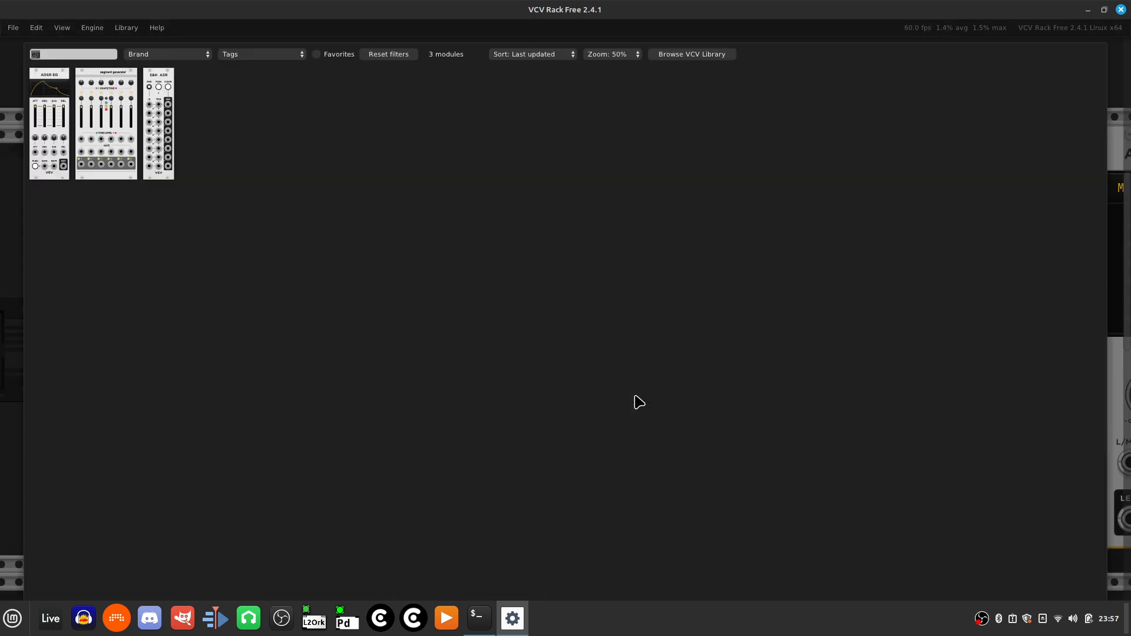
pyautogui.press('BackSpace')
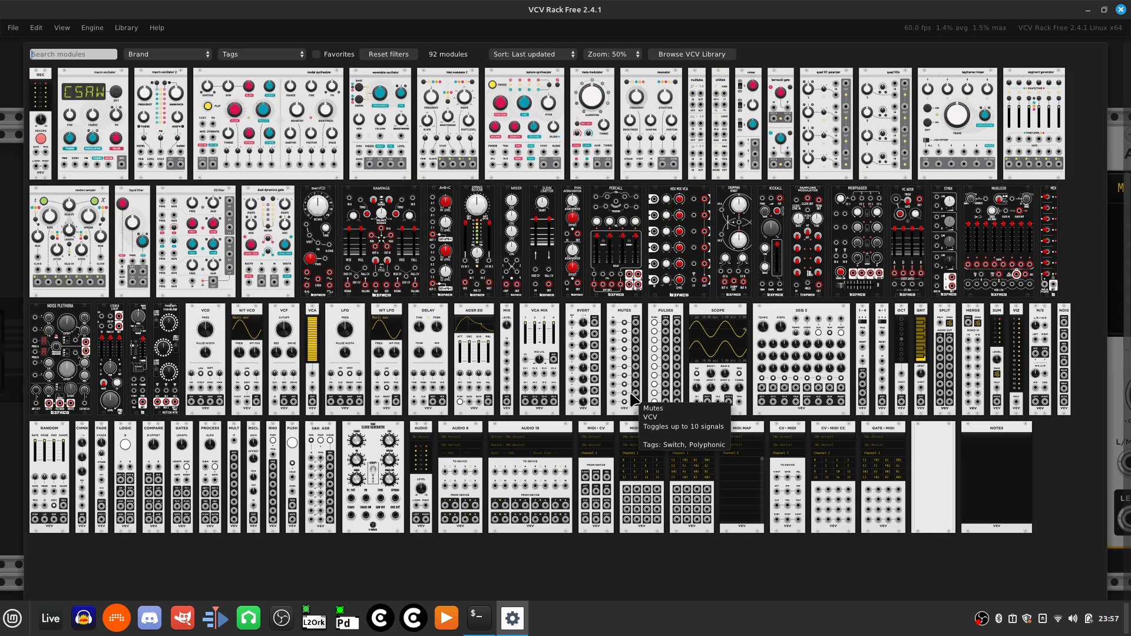
pyautogui.write('v')
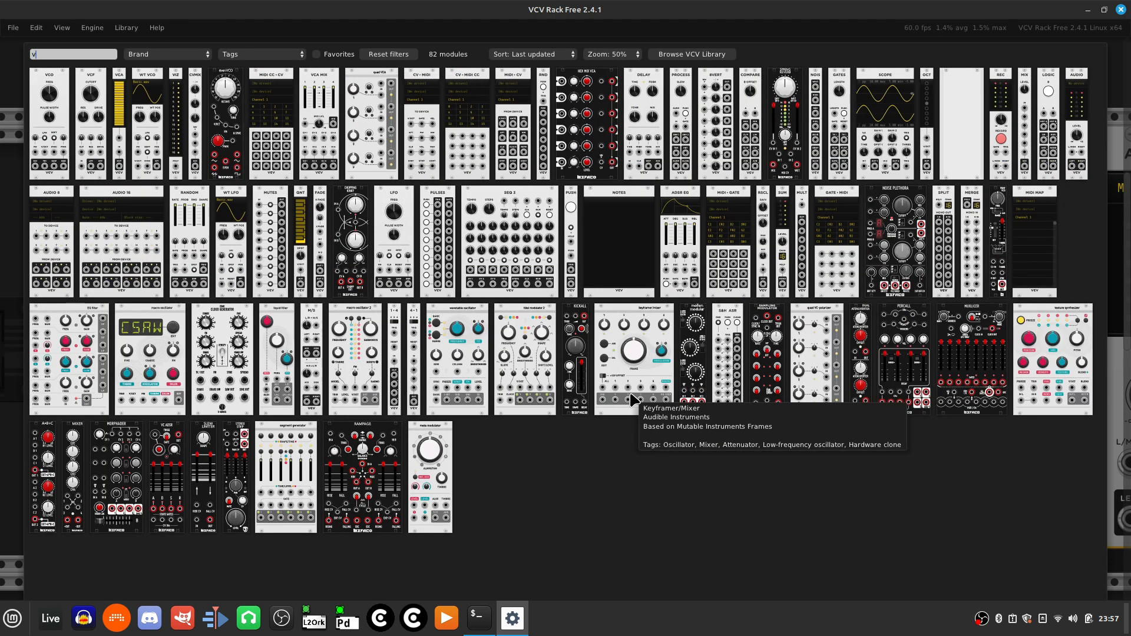
pyautogui.write('ca')
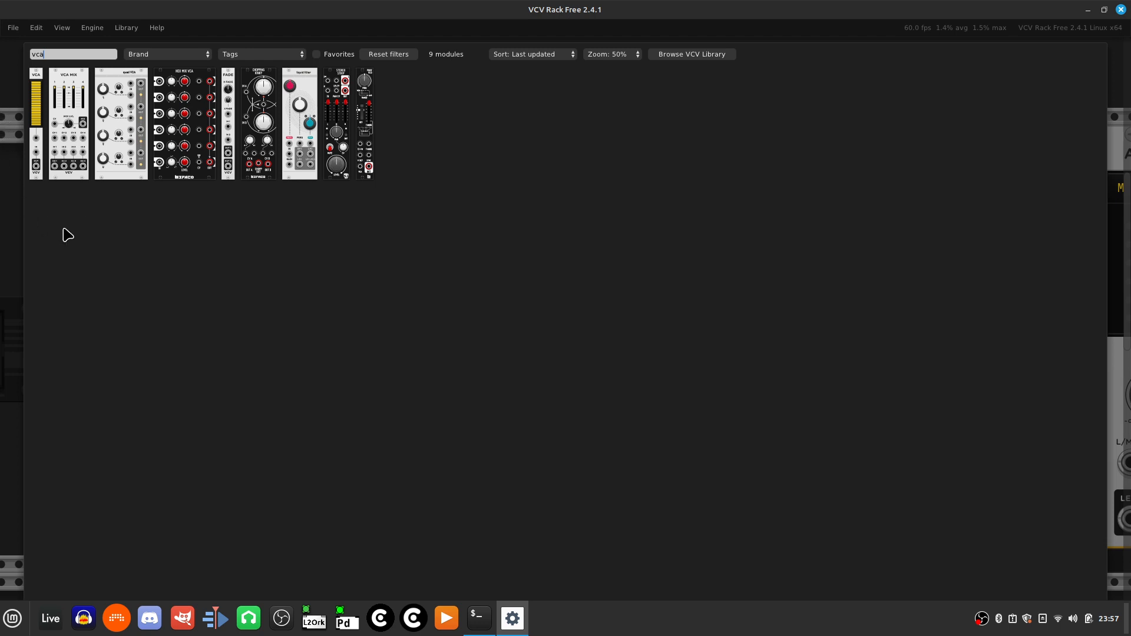
pyautogui.click(37, 171)
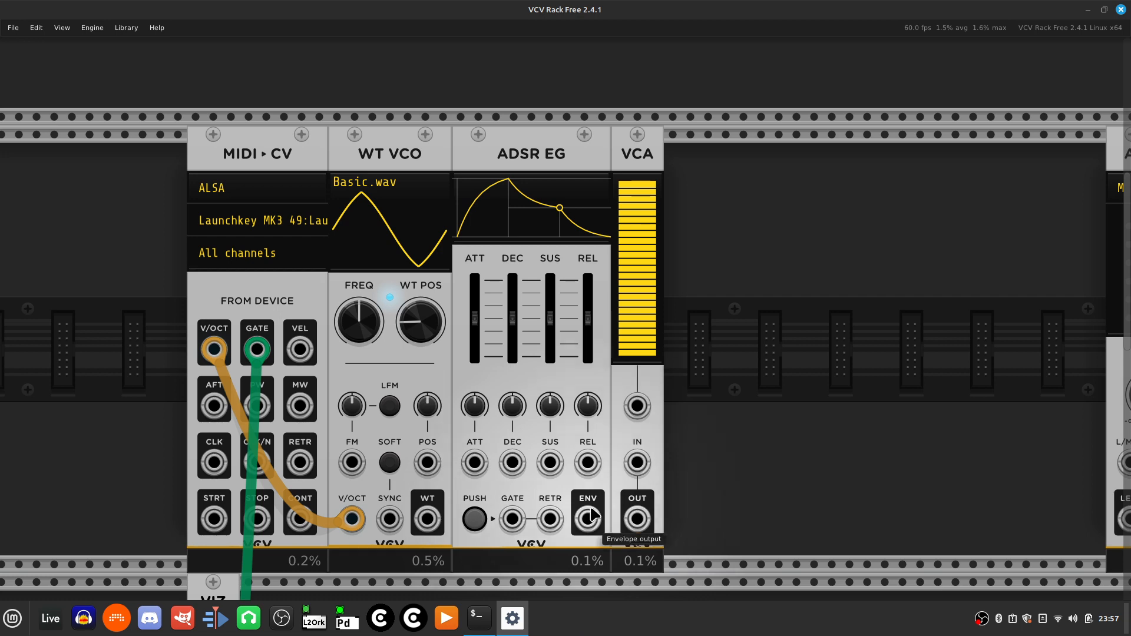
# Connect the ADSR EG ENV output to the VCA's CV input with a green cable and the WT VCO output to VCA IN with a red one.
pyautogui.rightClick(585, 523)
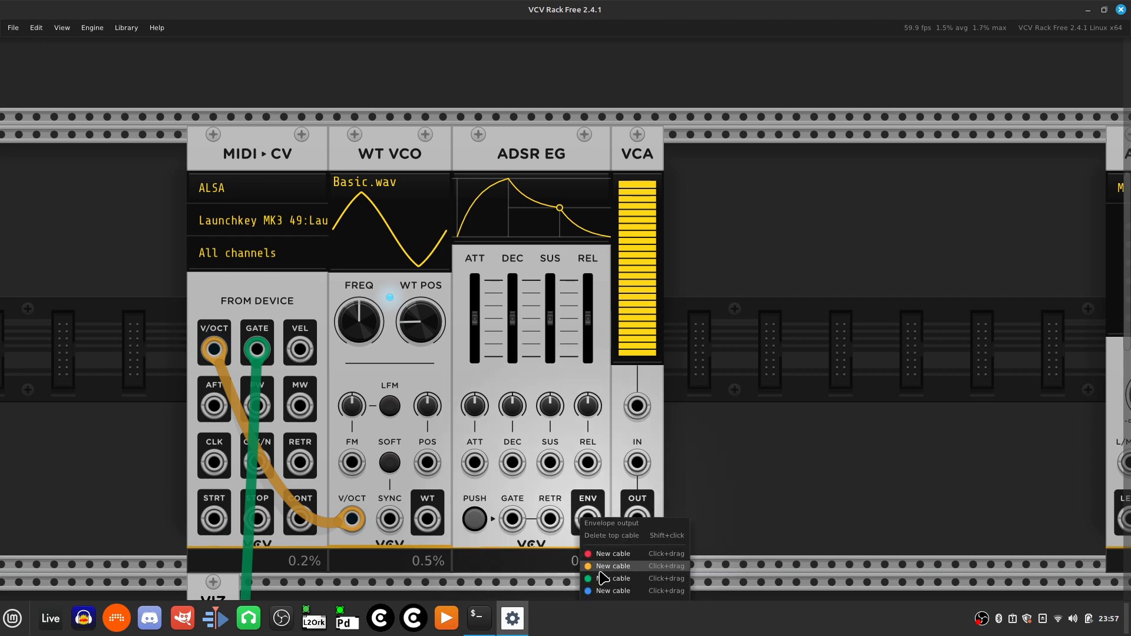
pyautogui.moveTo(604, 579); pyautogui.dragTo(638, 419)
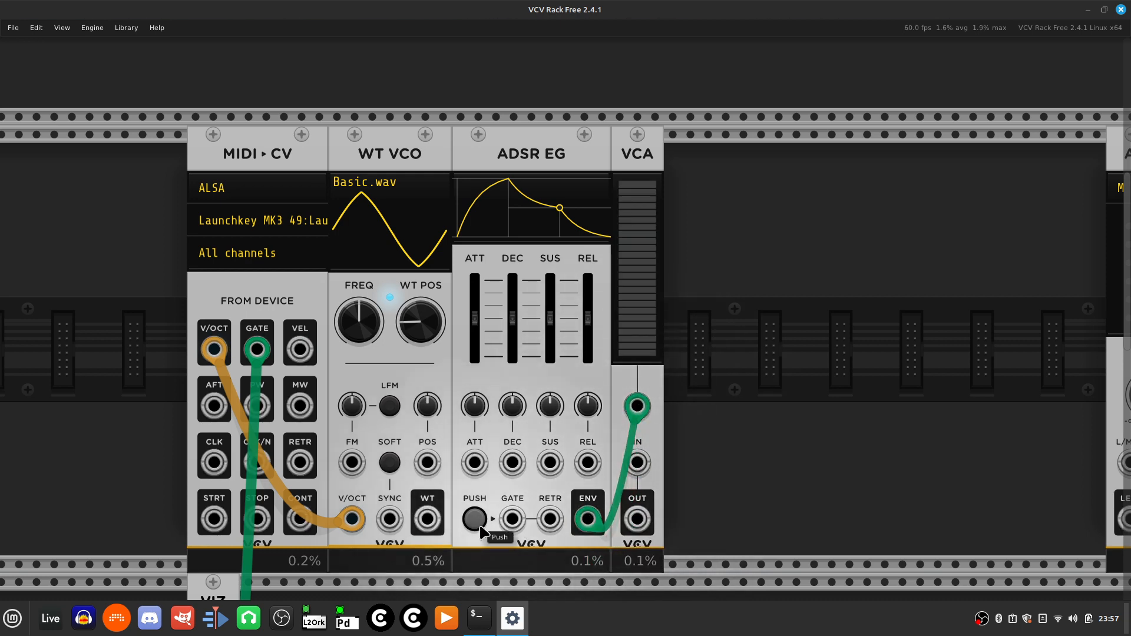
pyautogui.rightClick(430, 524)
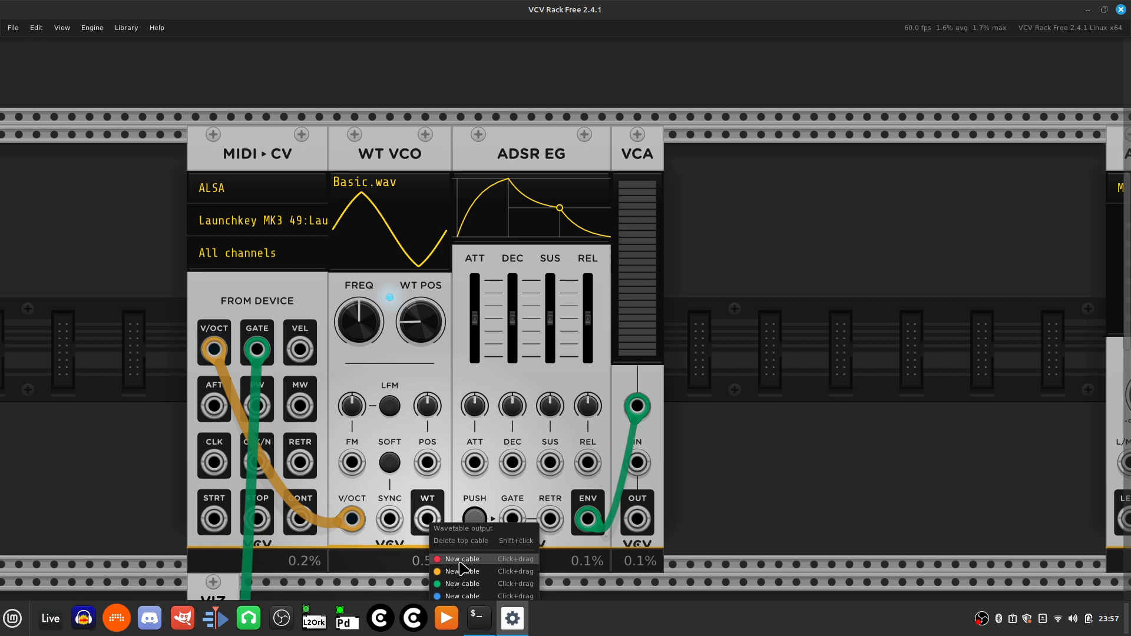
pyautogui.moveTo(448, 559); pyautogui.dragTo(642, 468)
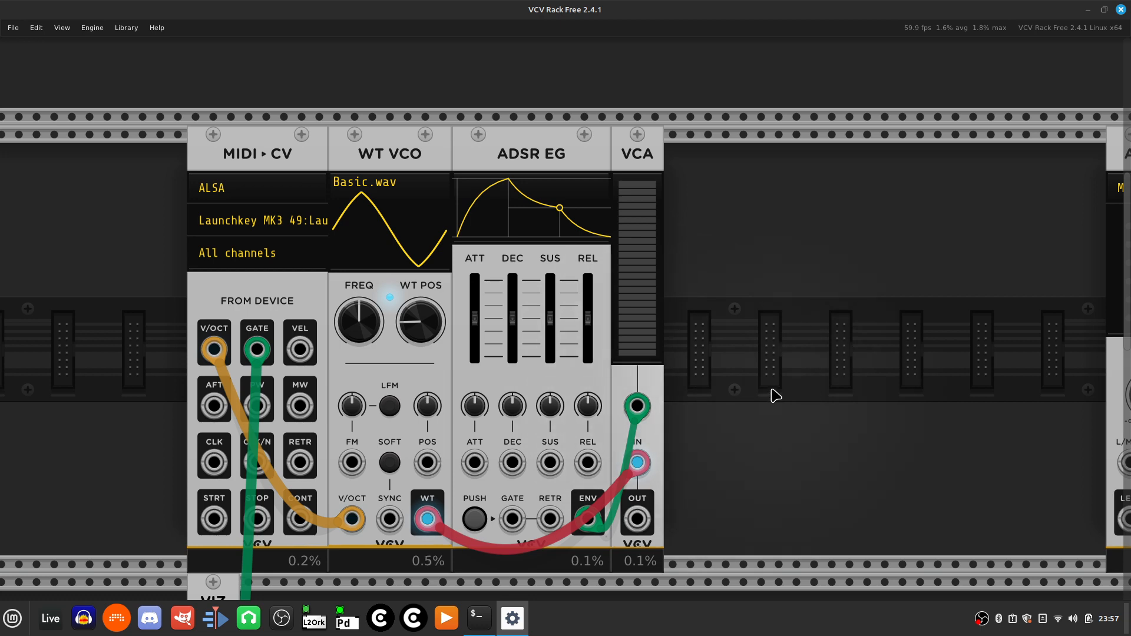
# Set the MIDI-CV module's polyphony mode to Rotate.
pyautogui.rightClick(303, 305)
pyautogui.moveTo(363, 490)
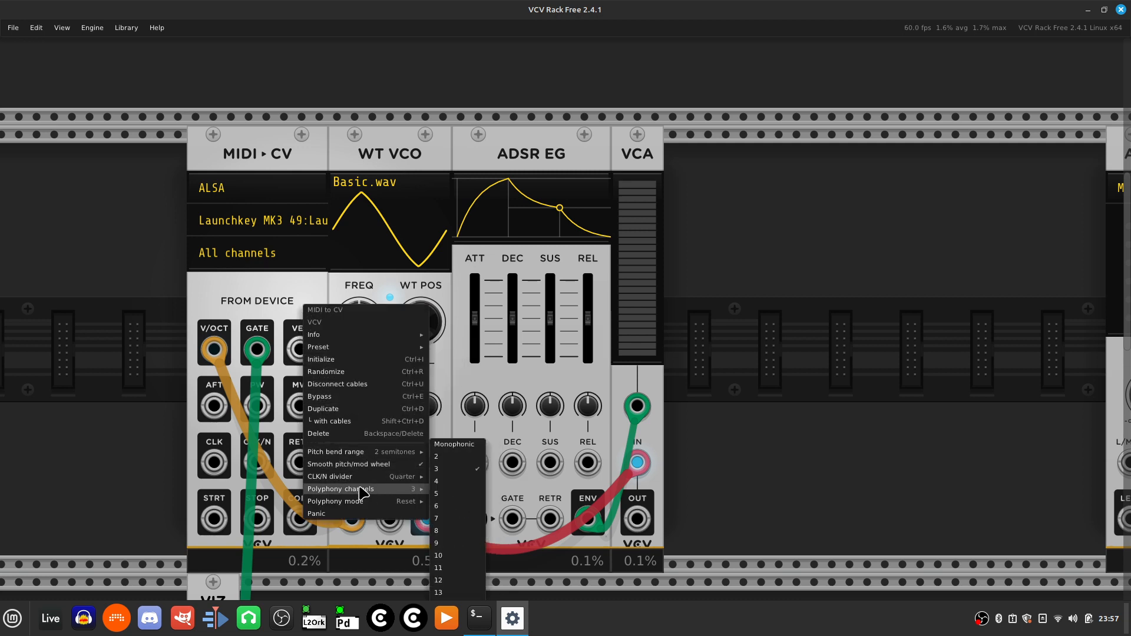
pyautogui.moveTo(400, 501)
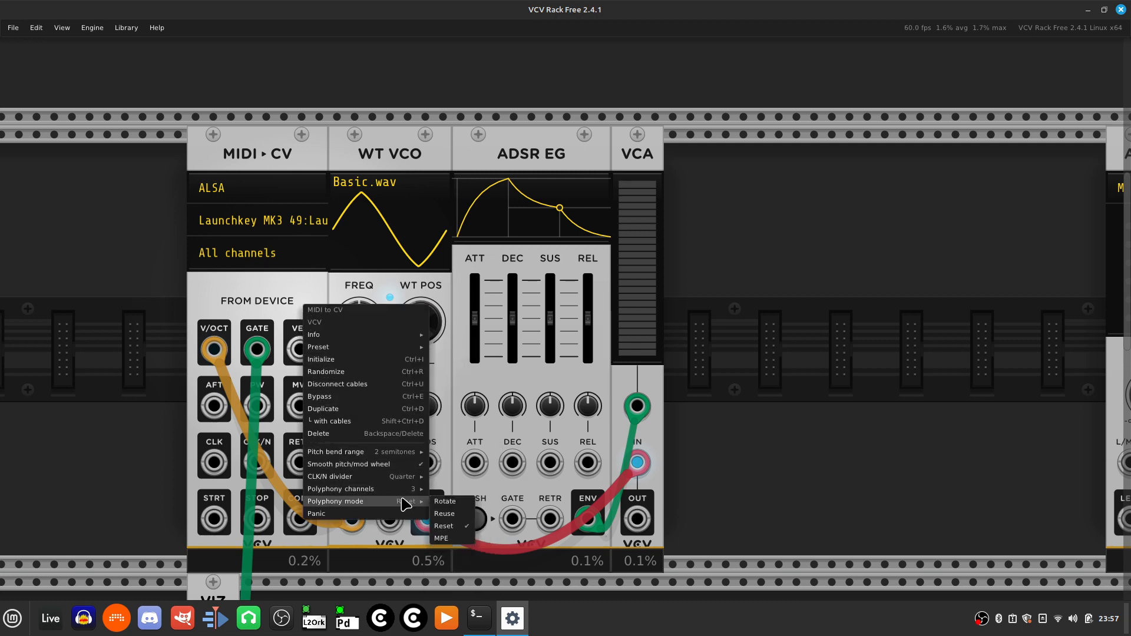
pyautogui.click(461, 502)
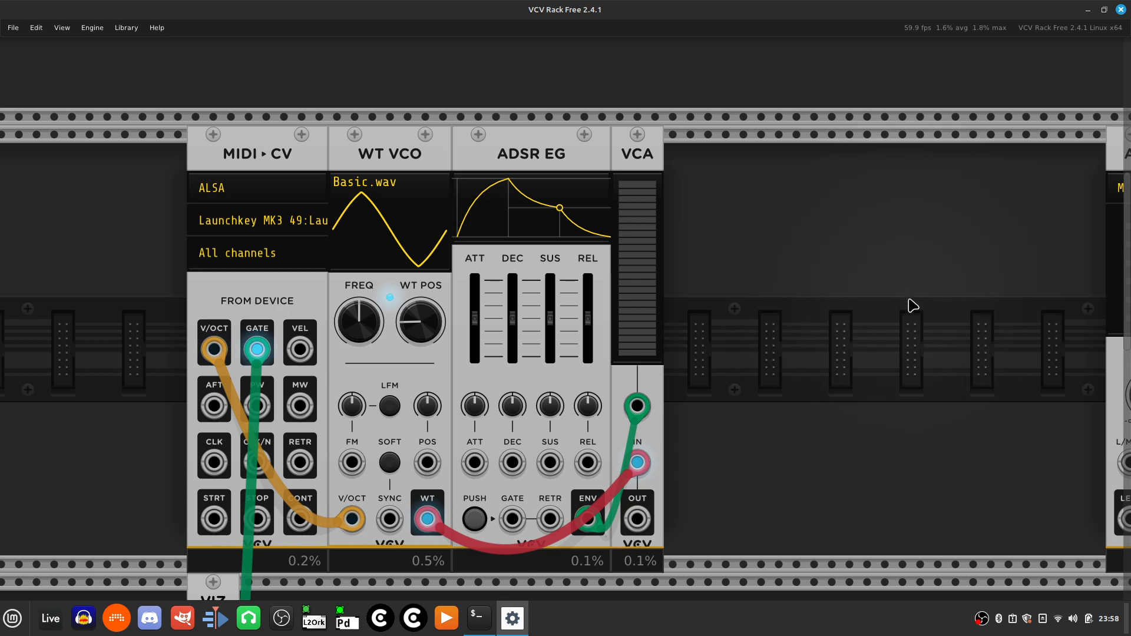
# Connect the ADSR EG GATE input to the MIDI-CV GATE output with a new green cable.
pyautogui.scroll(-3, 912, 295)
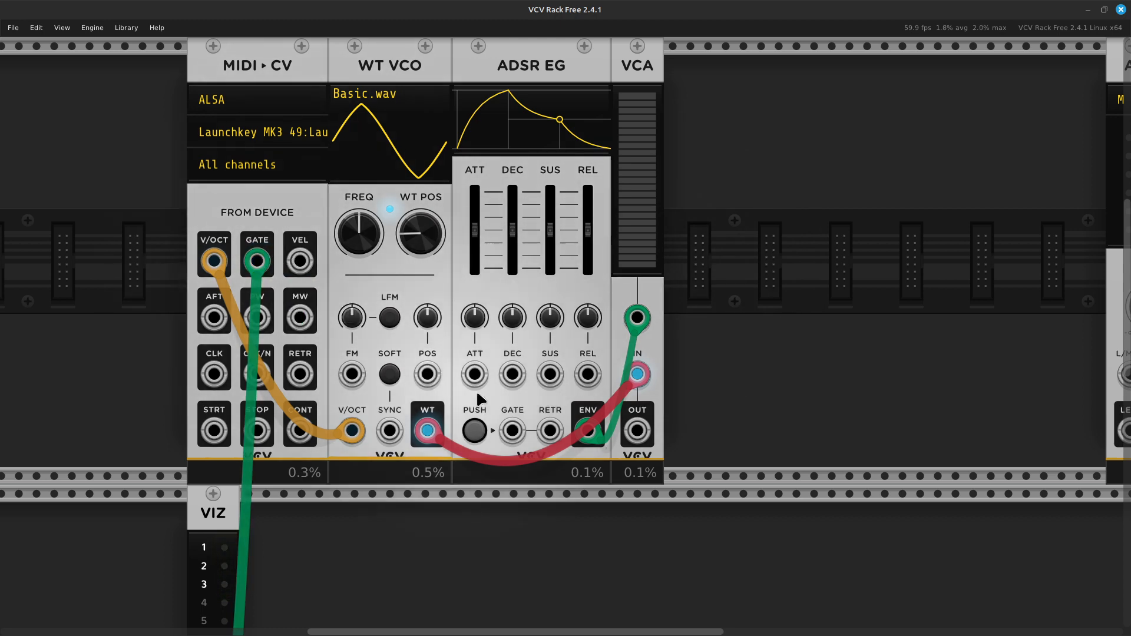
pyautogui.rightClick(516, 436)
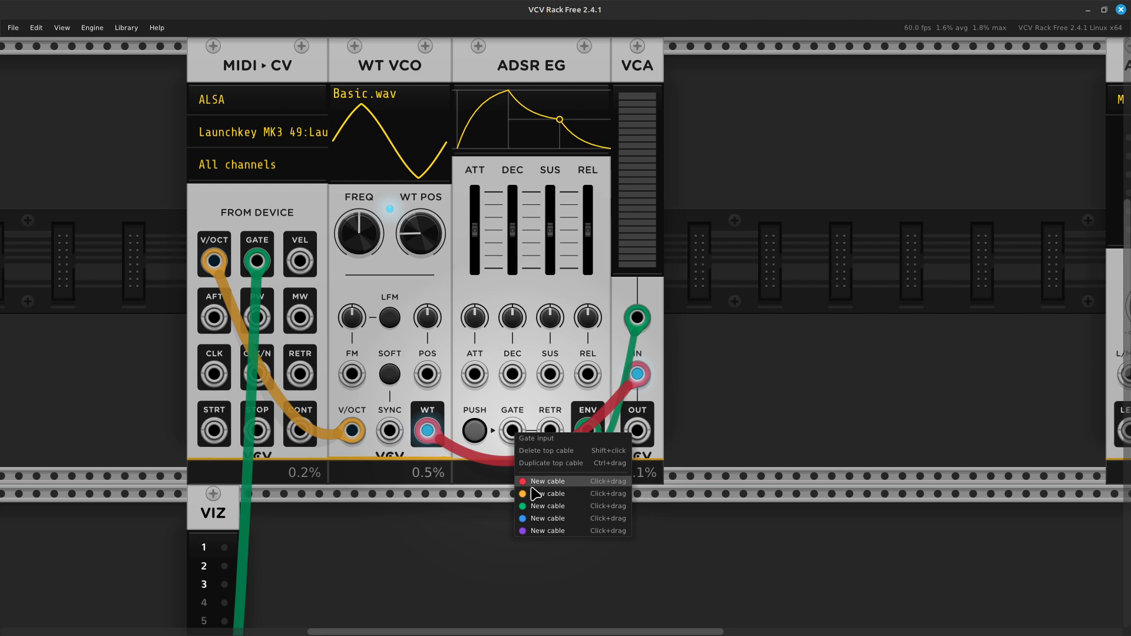
pyautogui.moveTo(538, 507); pyautogui.dragTo(261, 263)
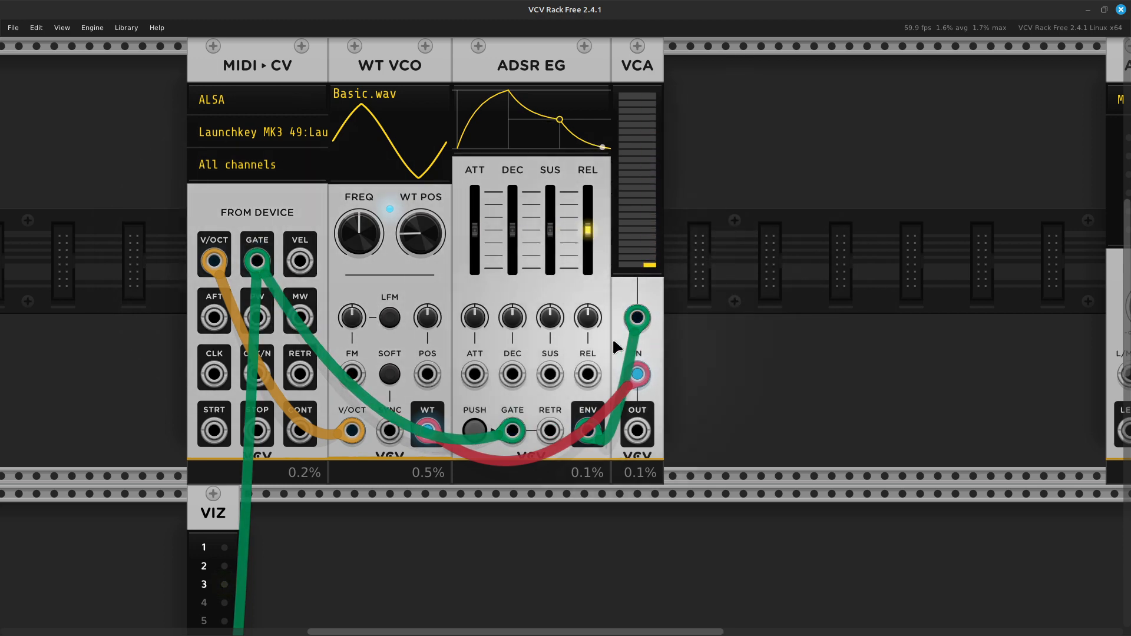
pyautogui.moveTo(650, 192)
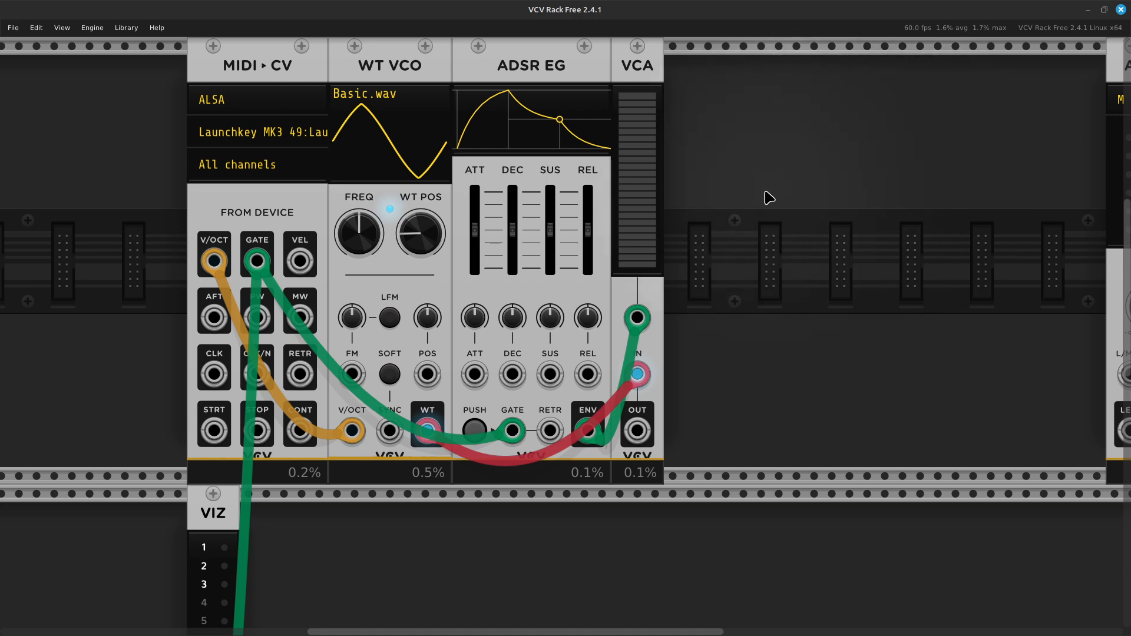
# Set the MIDI-CV module's polyphony mode to Reuse.
pyautogui.rightClick(275, 213)
pyautogui.moveTo(344, 396)
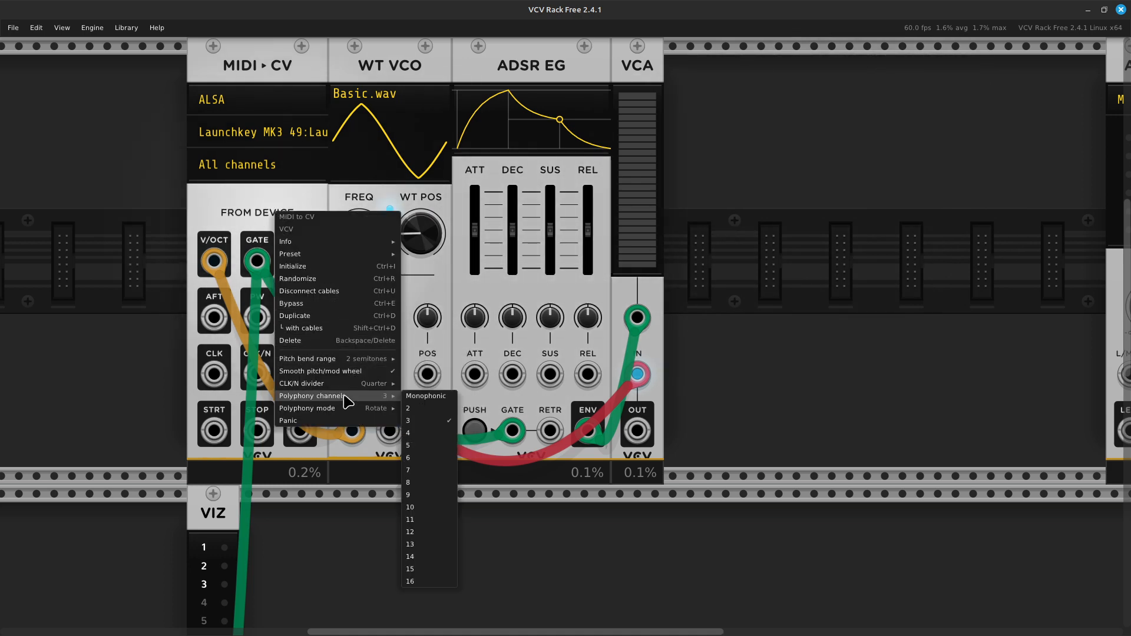
pyautogui.moveTo(373, 409)
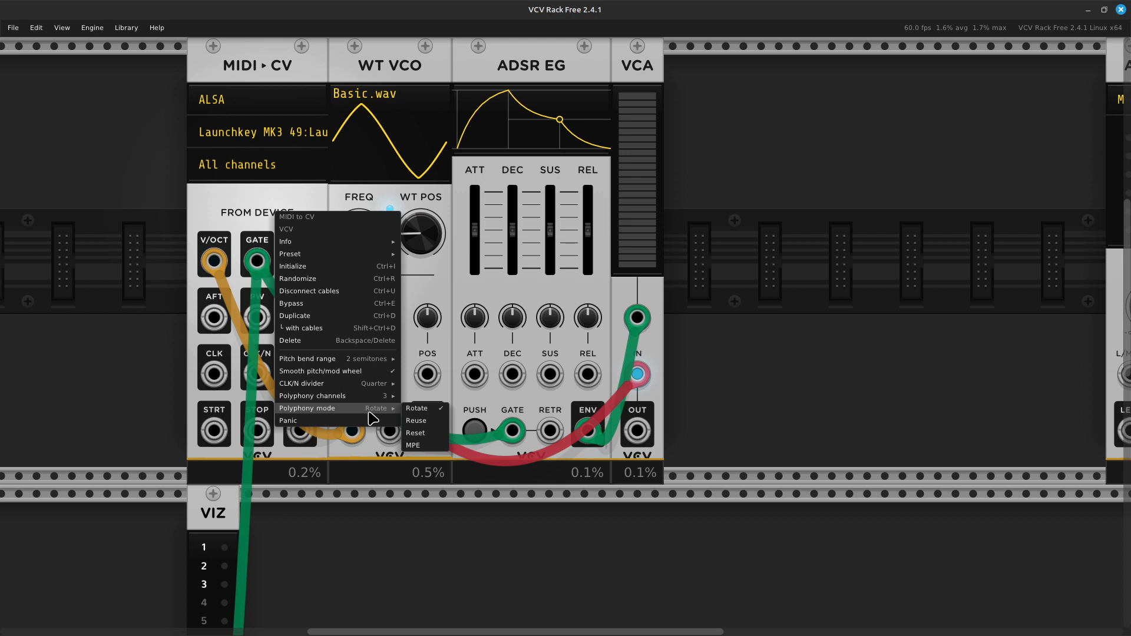
pyautogui.click(422, 421)
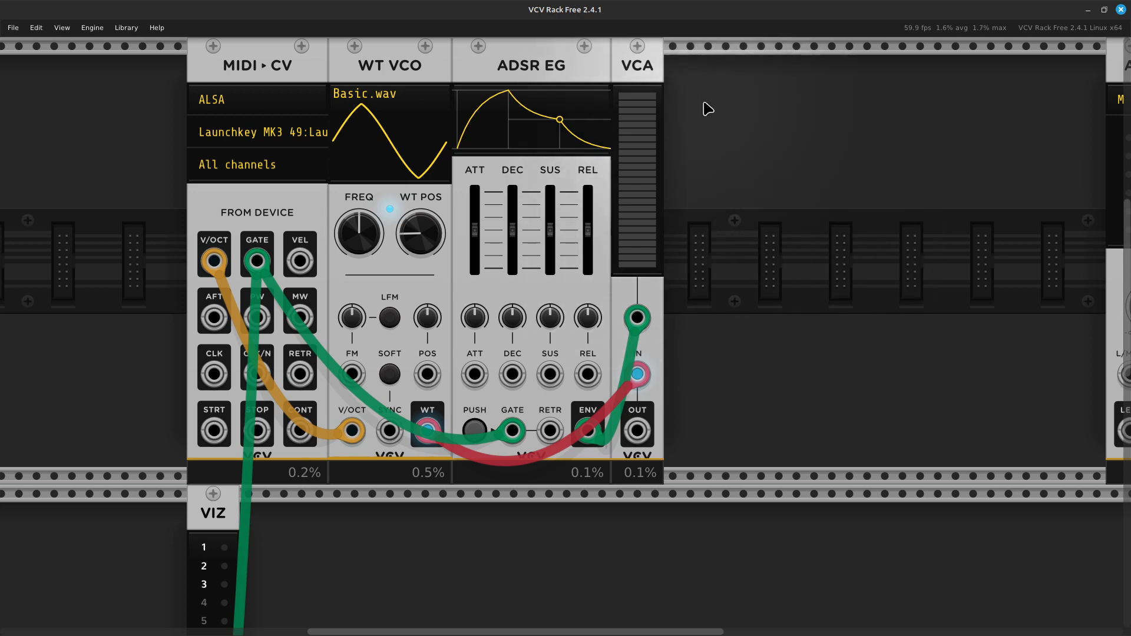
# Move the WT VCO, ADSR EG and VCA together along the rack, leaving a gap after MIDI-CV.
pyautogui.keyDown('shift'); pyautogui.click(622, 72); pyautogui.keyUp('shift')
pyautogui.keyDown('shift'); pyautogui.click(547, 75); pyautogui.keyUp('shift')
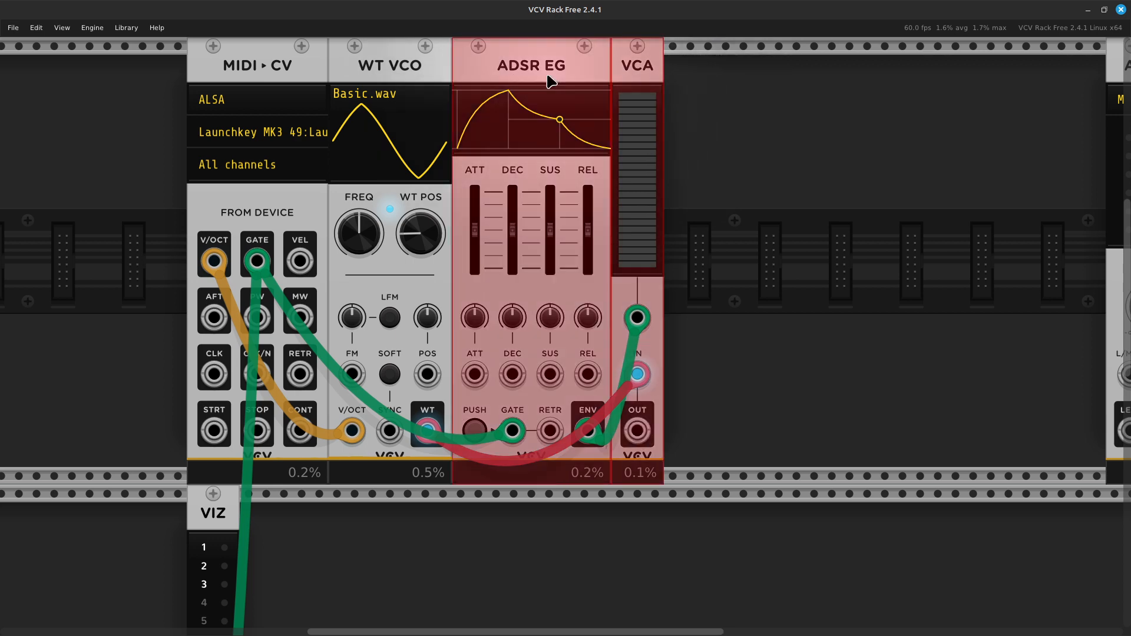
pyautogui.keyDown('shift'); pyautogui.click(382, 71); pyautogui.keyUp('shift')
pyautogui.moveTo(381, 71); pyautogui.dragTo(639, 82)
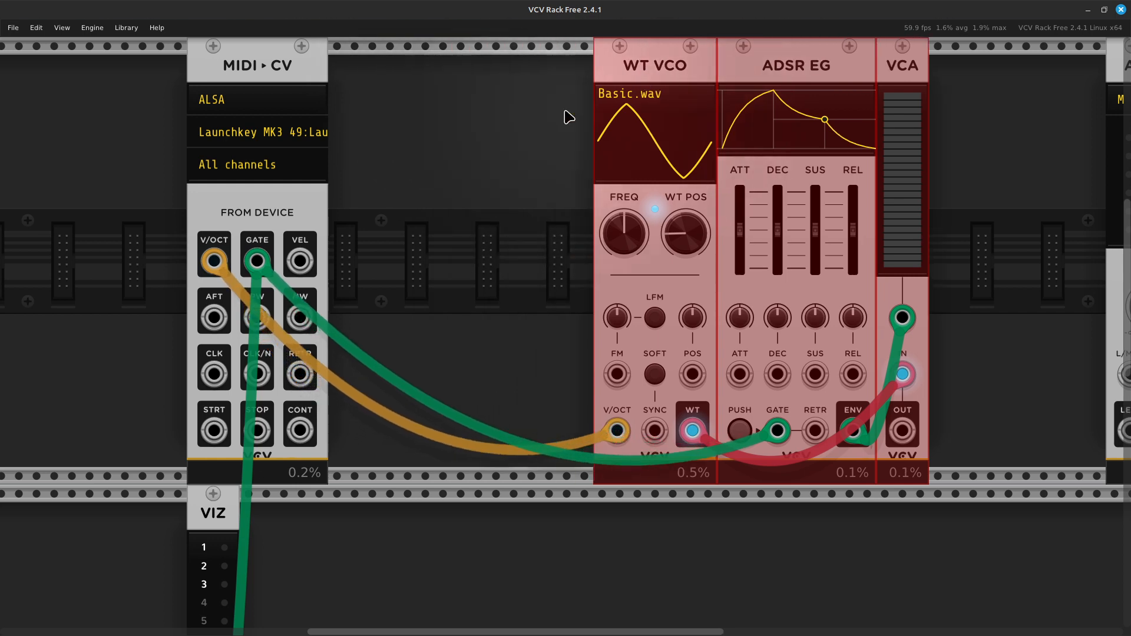
# Find the WT VCO with the search "vco" and add a second one directly after MIDI-CV.
pyautogui.click(384, 192)
pyautogui.rightClick(383, 192)
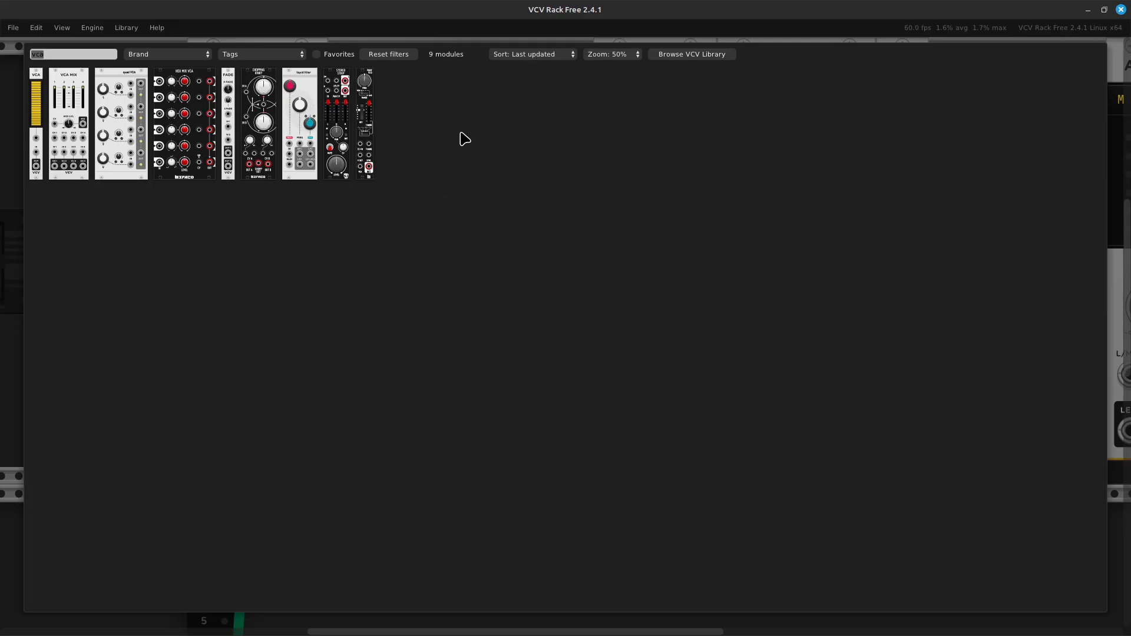
pyautogui.press('BackSpace')
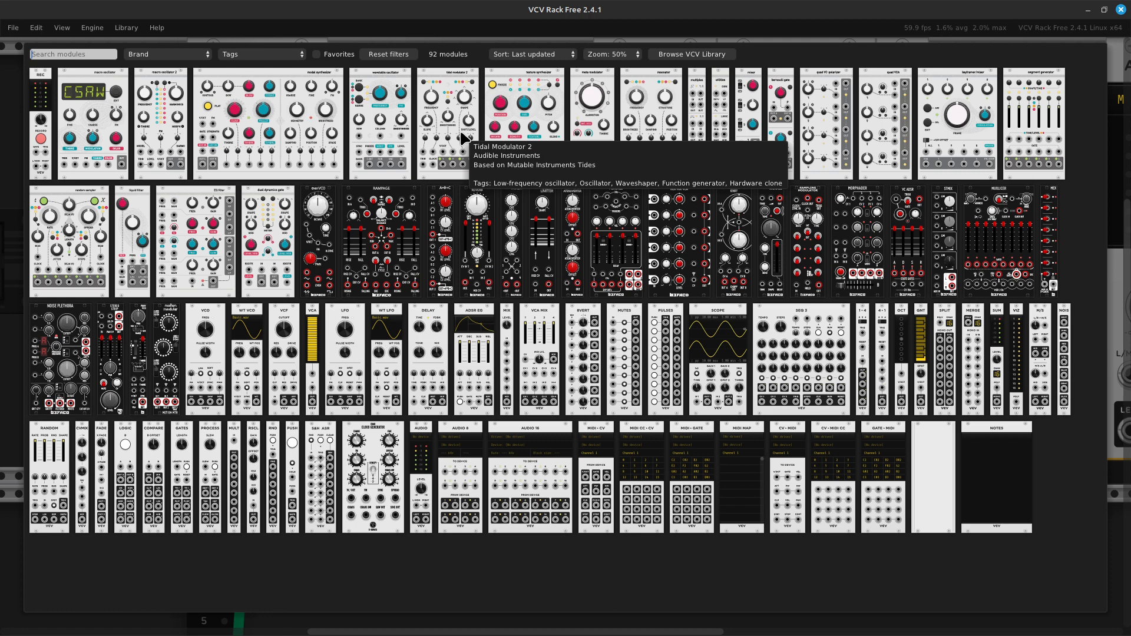
pyautogui.write('vco')
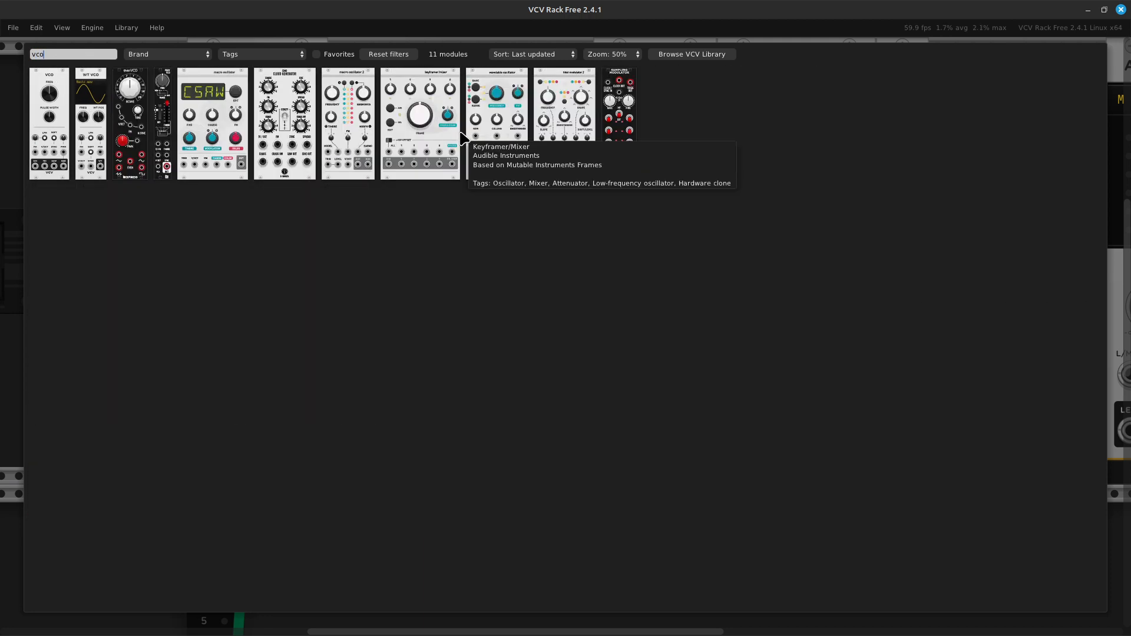
pyautogui.click(80, 171)
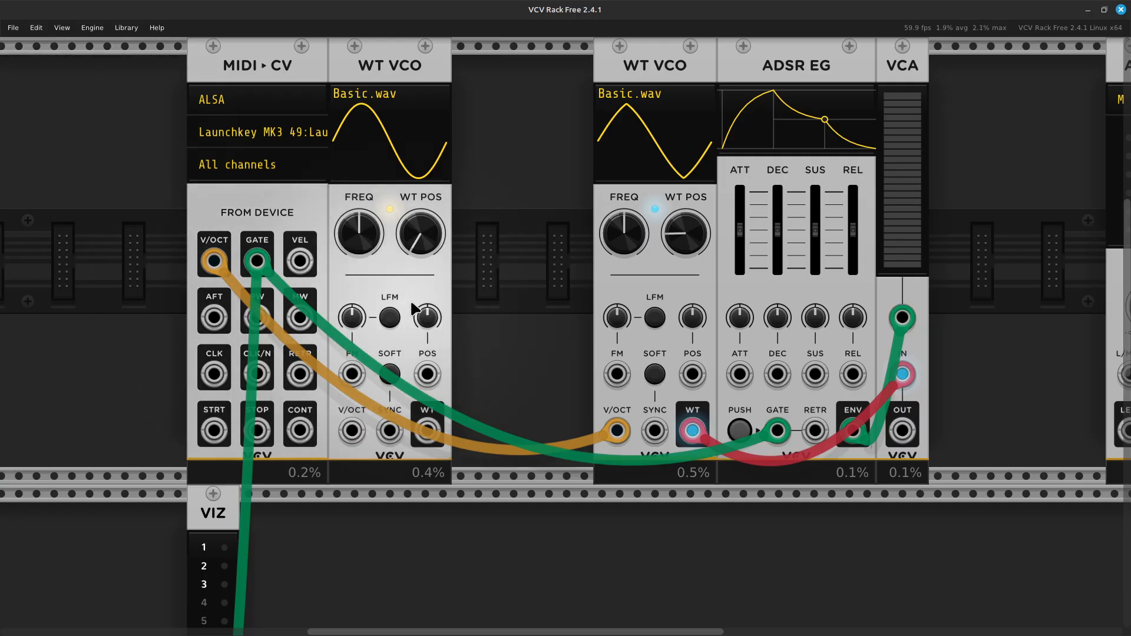
# Add the first module found with the search "vco", the plain VCO, between the two WT VCOs.
pyautogui.rightClick(506, 284)
pyautogui.write('vco')
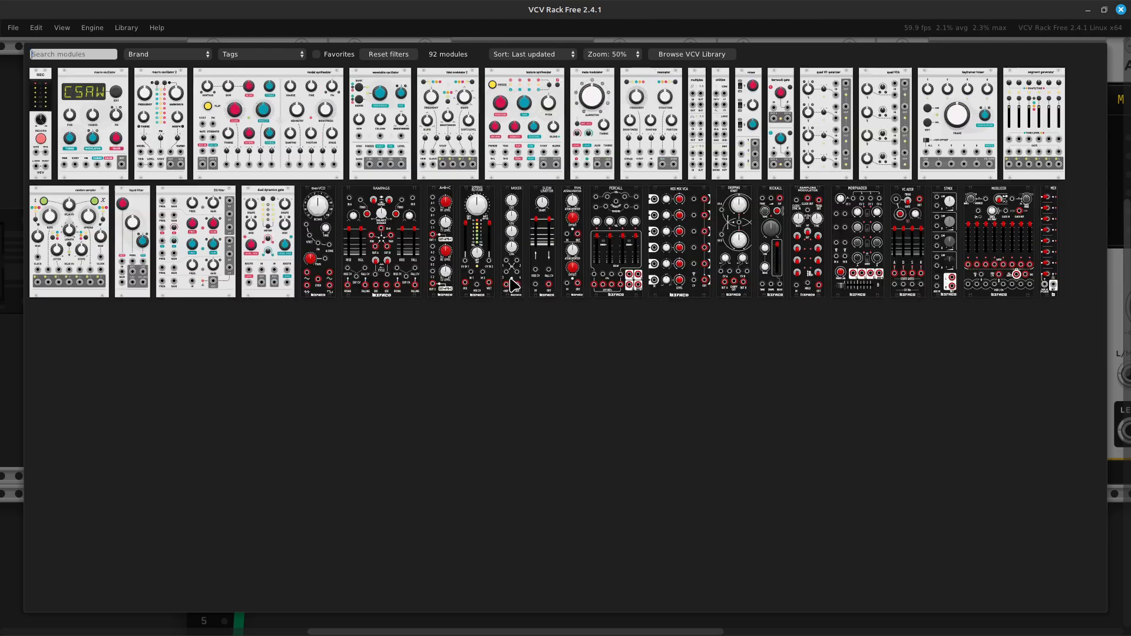
pyautogui.press('Return')
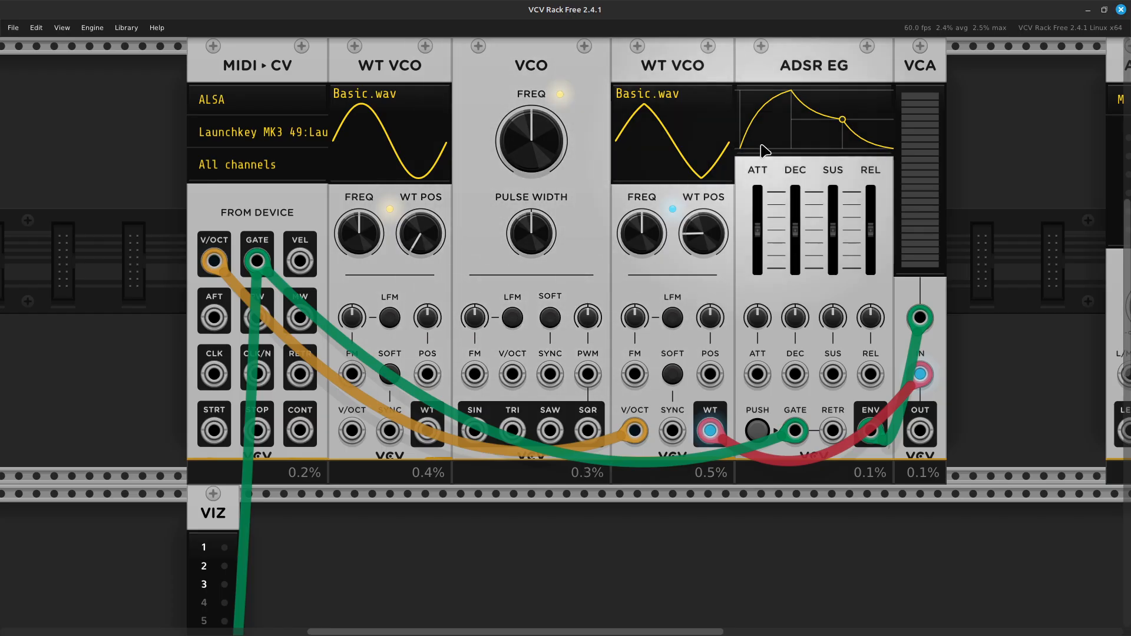
# Move the ADSR EG and VCA together along the rack until they sit directly against the AUDIO module.
pyautogui.hscroll(5, 939, 101)
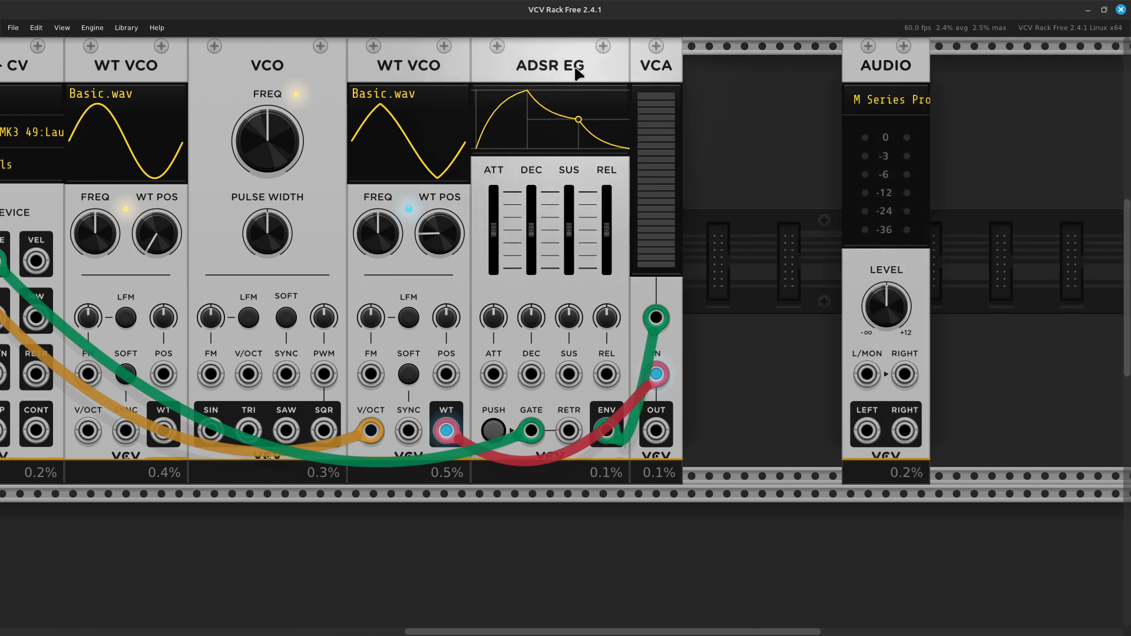
pyautogui.keyDown('shift'); pyautogui.click(589, 57); pyautogui.keyUp('shift')
pyautogui.keyDown('shift'); pyautogui.click(651, 59); pyautogui.keyUp('shift')
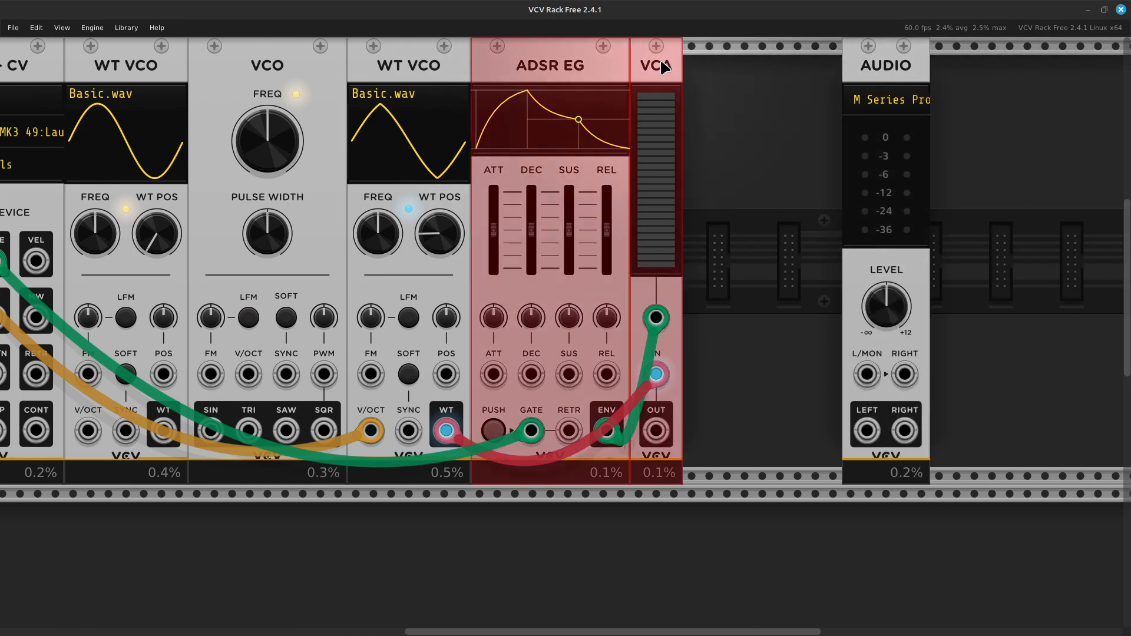
pyautogui.keyDown('shift'); pyautogui.click(586, 73); pyautogui.keyUp('shift')
pyautogui.keyDown('shift'); pyautogui.click(580, 71); pyautogui.keyUp('shift')
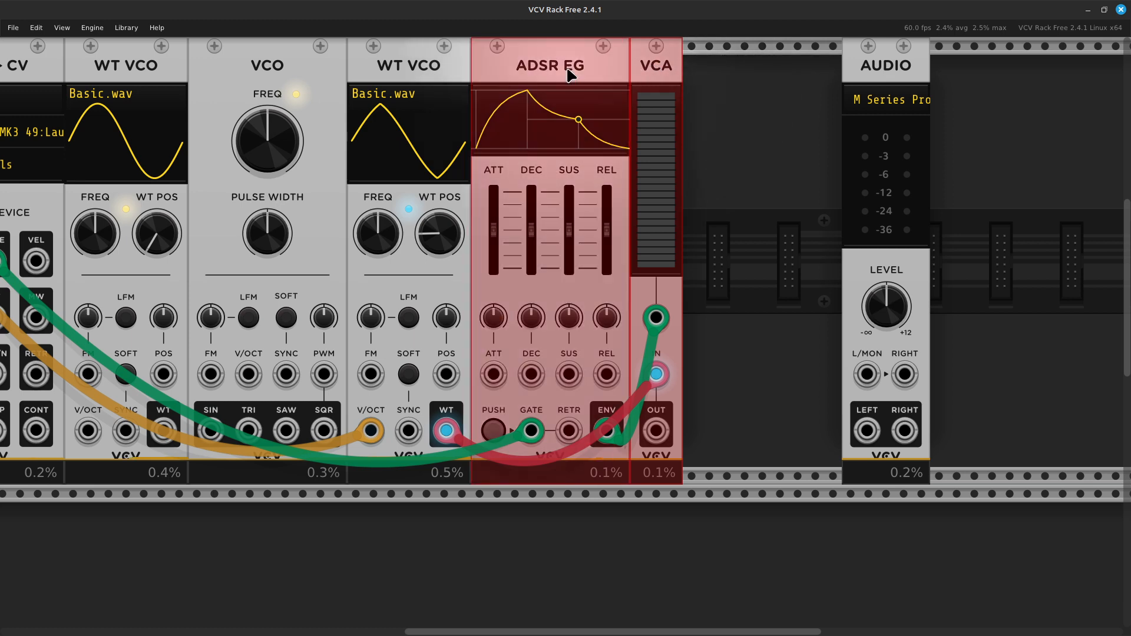
pyautogui.moveTo(563, 71); pyautogui.dragTo(712, 70)
pyautogui.click(560, 126)
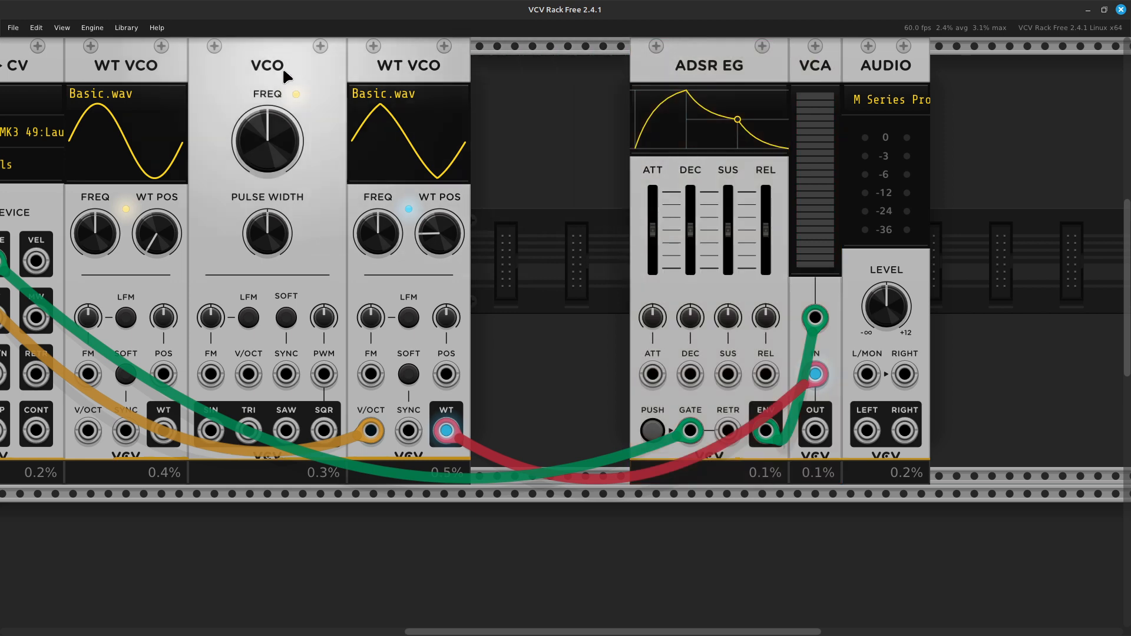
# Replace the plain VCO with another WT VCO found with the search "vco", placed directly against the first WT VCO.
pyautogui.keyDown('shift'); pyautogui.click(291, 88); pyautogui.keyUp('shift')
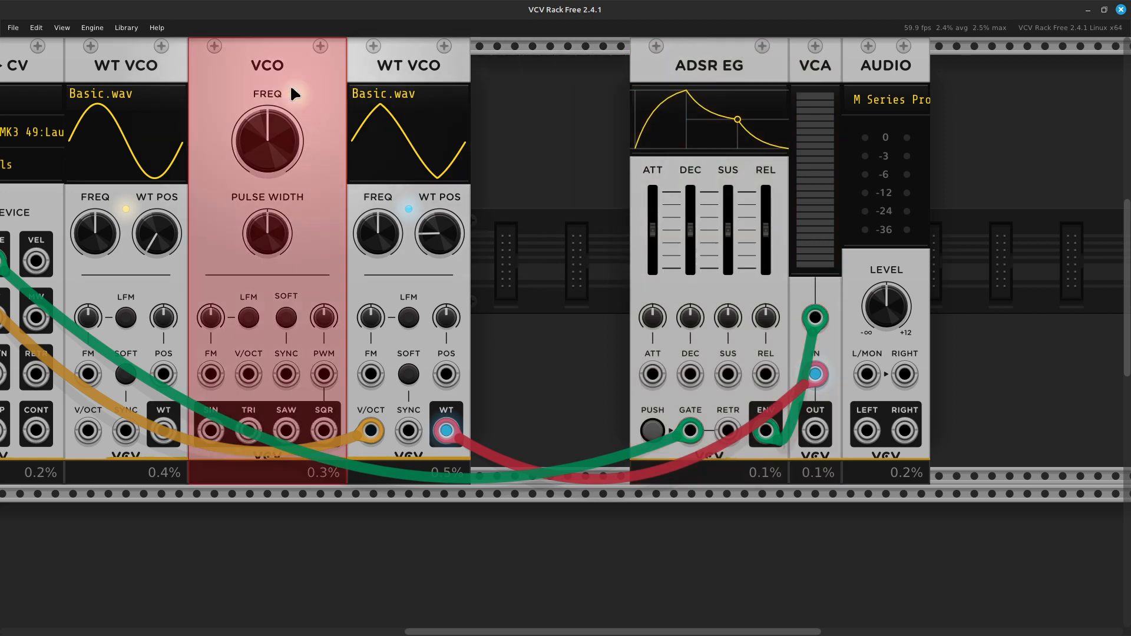
pyautogui.press('Delete')
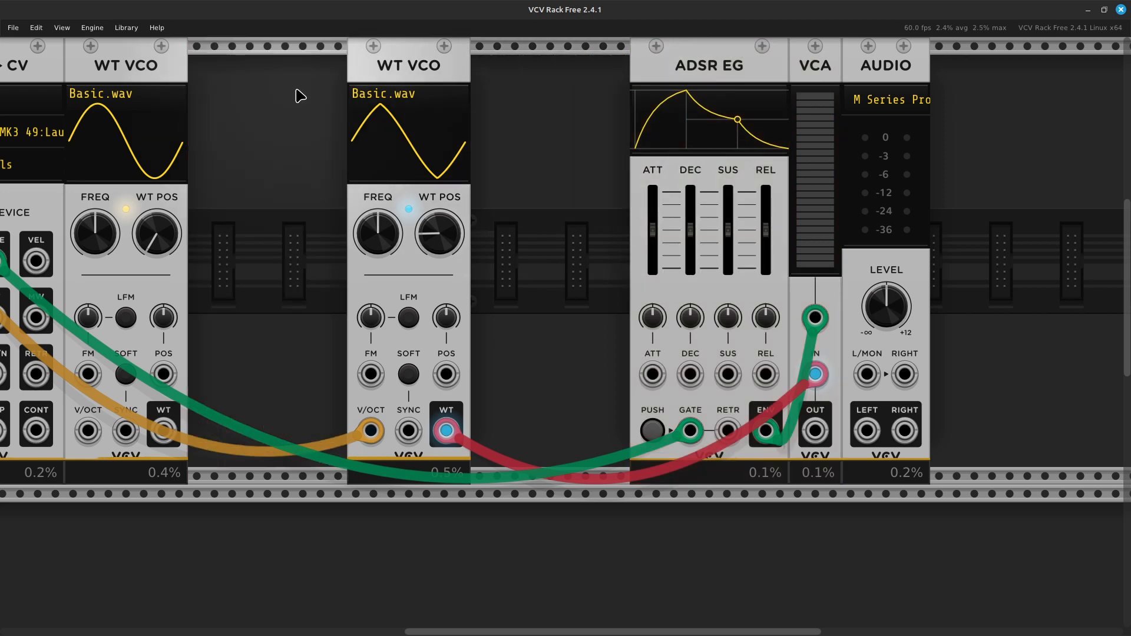
pyautogui.rightClick(285, 158)
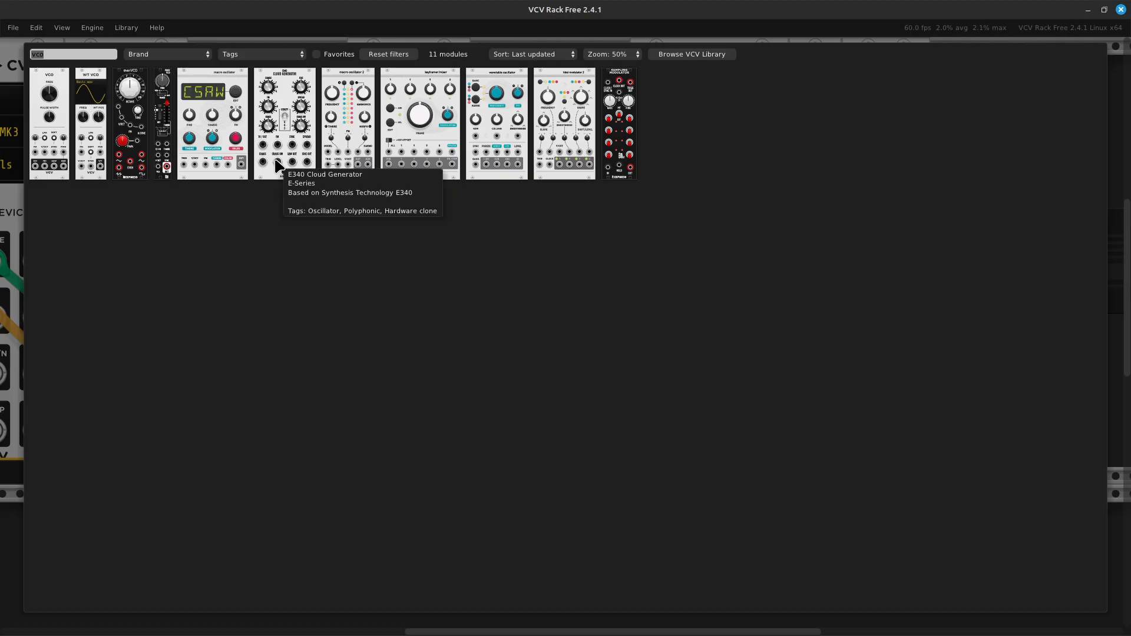
pyautogui.press('BackSpace')
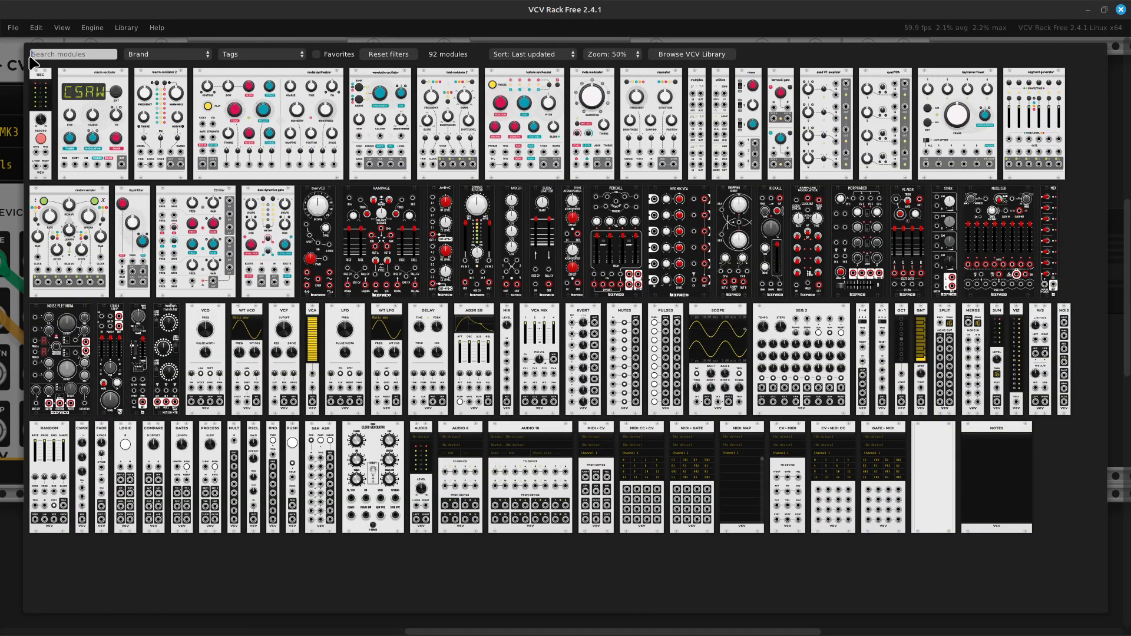
pyautogui.write('vco')
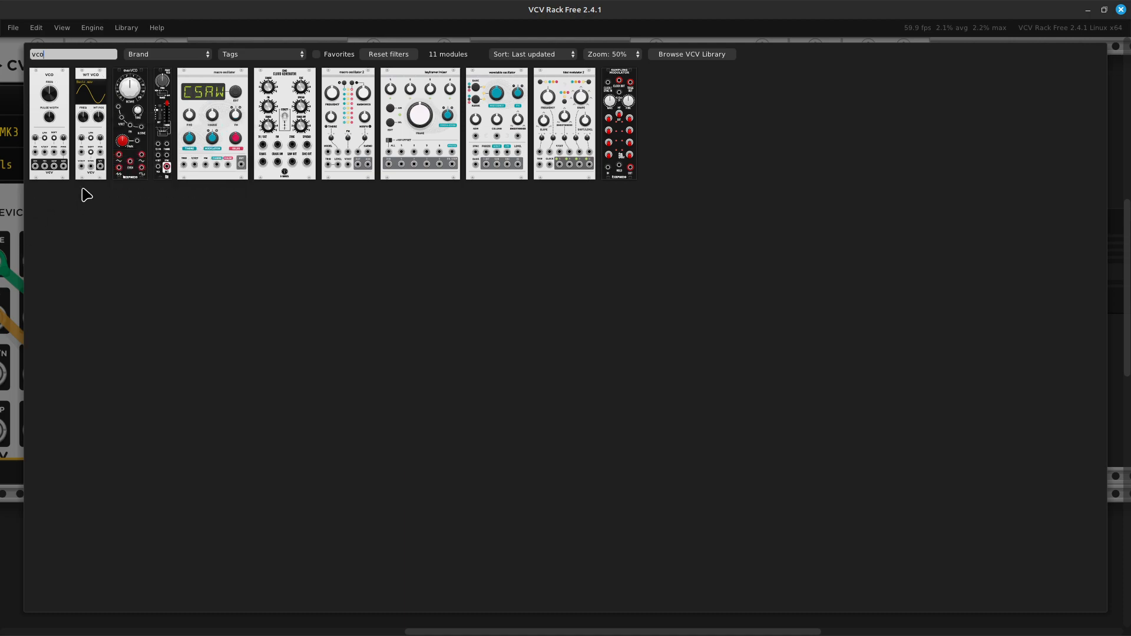
pyautogui.click(91, 162)
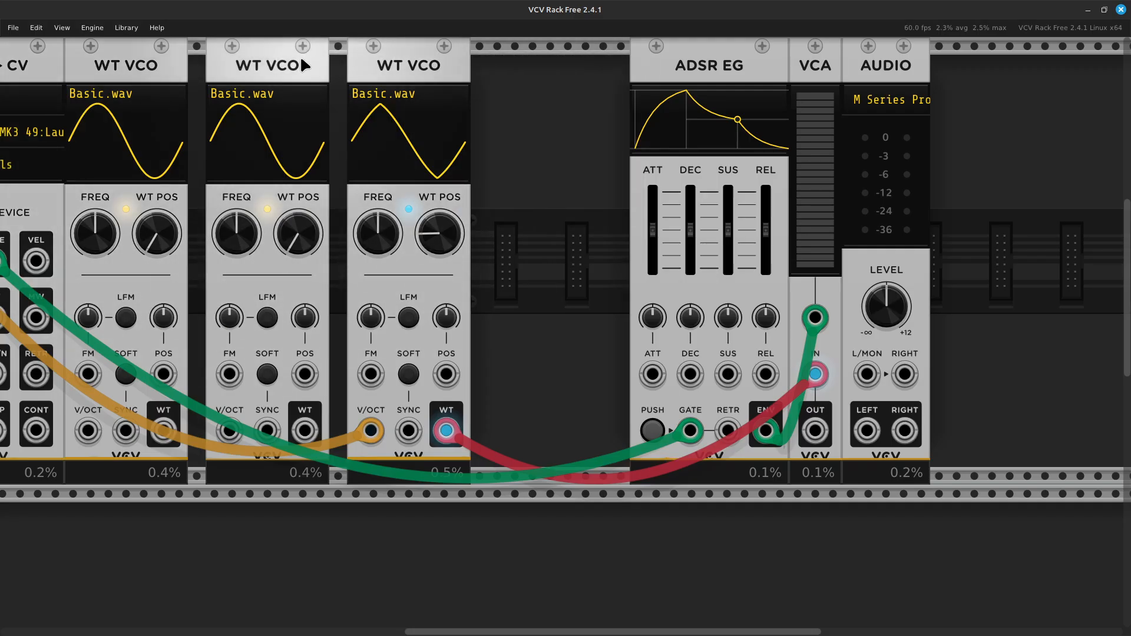
pyautogui.moveTo(297, 64); pyautogui.dragTo(270, 63)
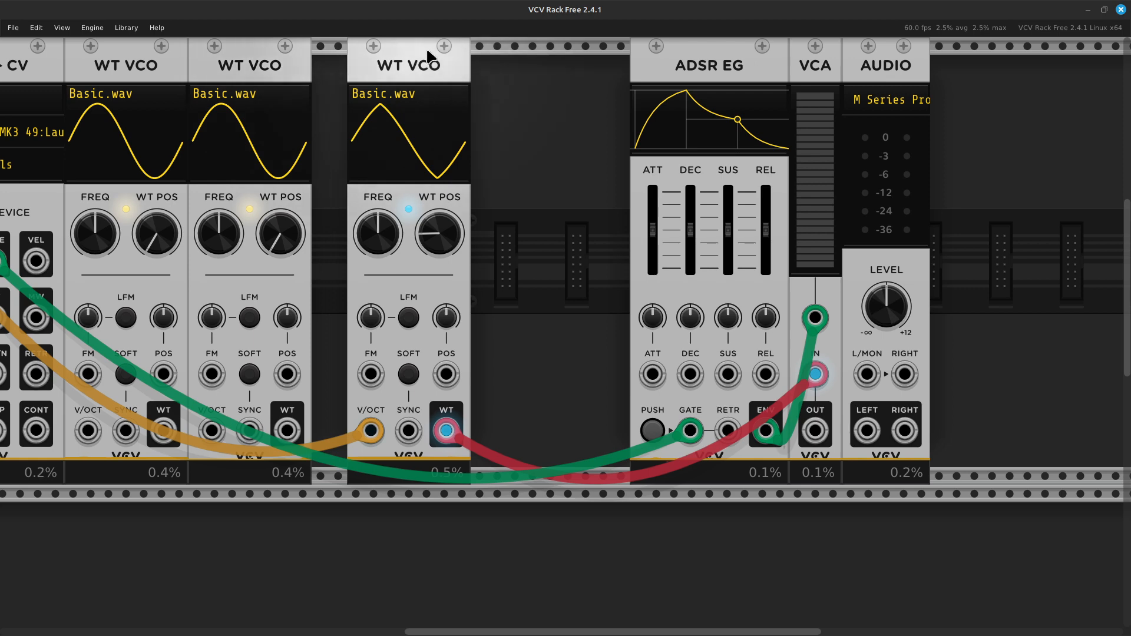
# Close the gap by moving the cabled WT VCO against its neighbour, and add a fourth WT VCO directly after it.
pyautogui.moveTo(413, 61); pyautogui.dragTo(375, 71)
pyautogui.rightClick(504, 133)
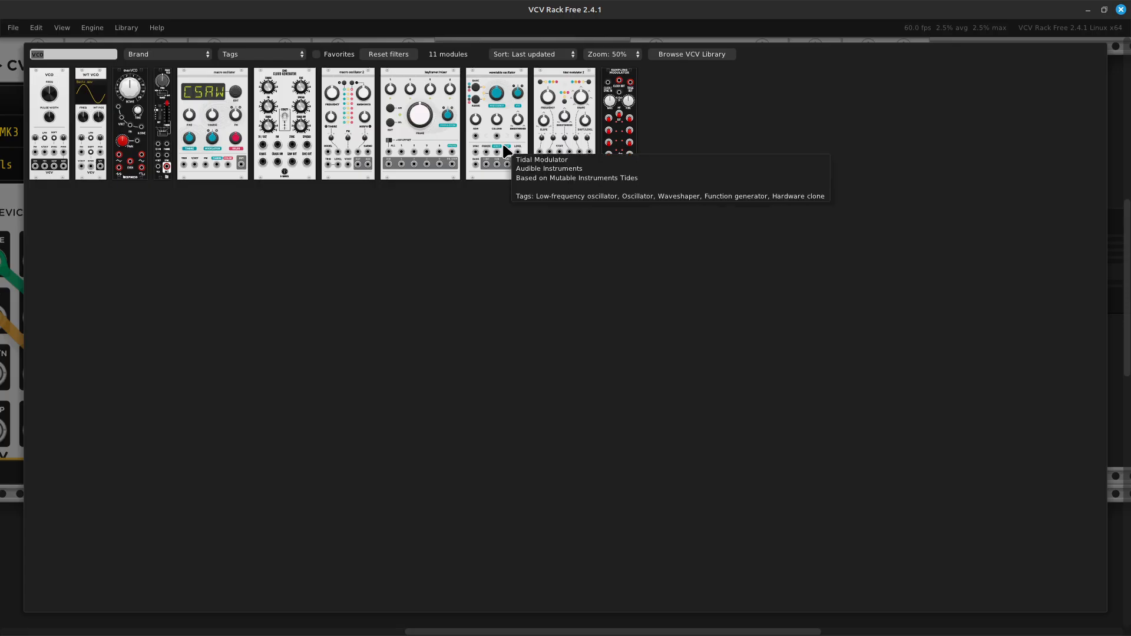
pyautogui.press('BackSpace')
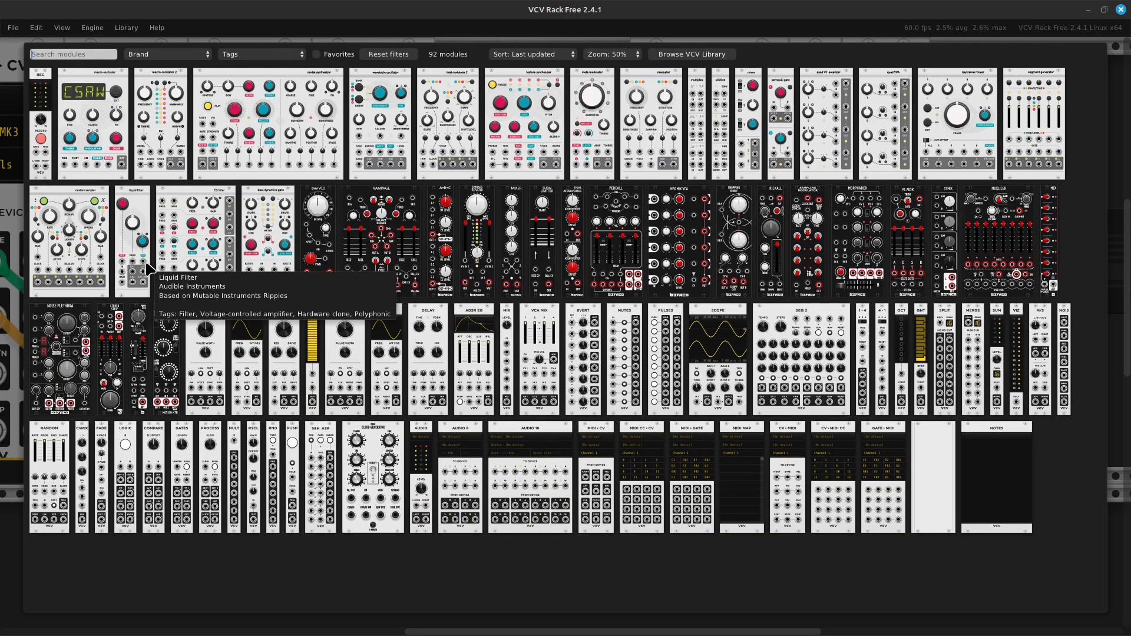
pyautogui.write('vco')
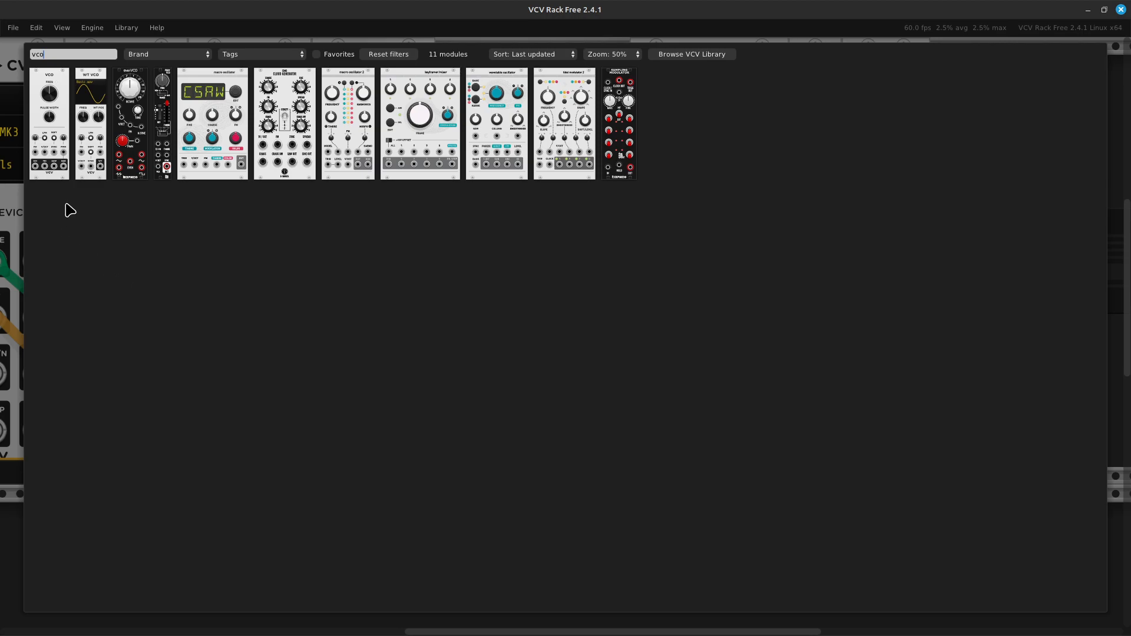
pyautogui.click(86, 166)
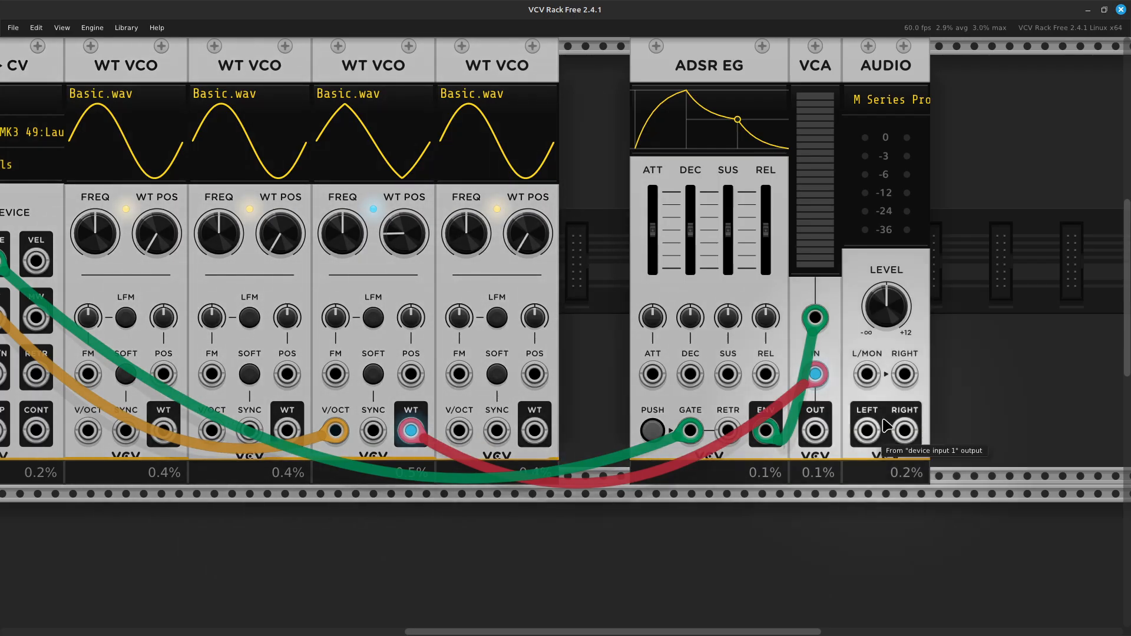
# Unplug the cable from the VCA's IN and move ADSR EG, VCA and AUDIO together along the rack, widening the gap after the oscillators.
pyautogui.moveTo(818, 389)
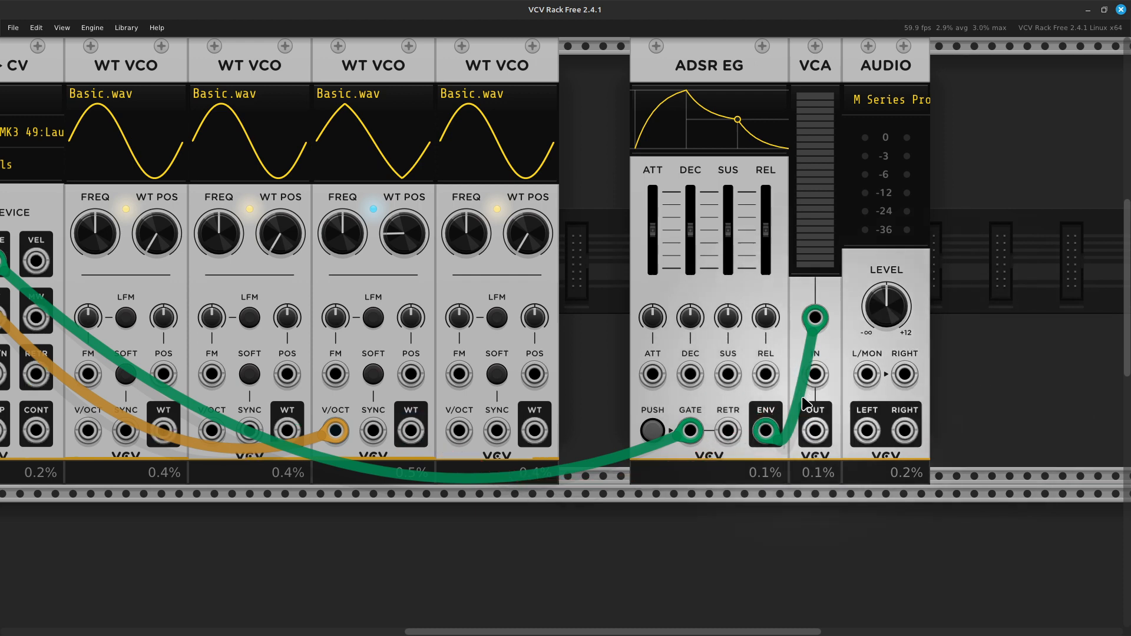
pyautogui.moveTo(818, 377); pyautogui.dragTo(706, 471)
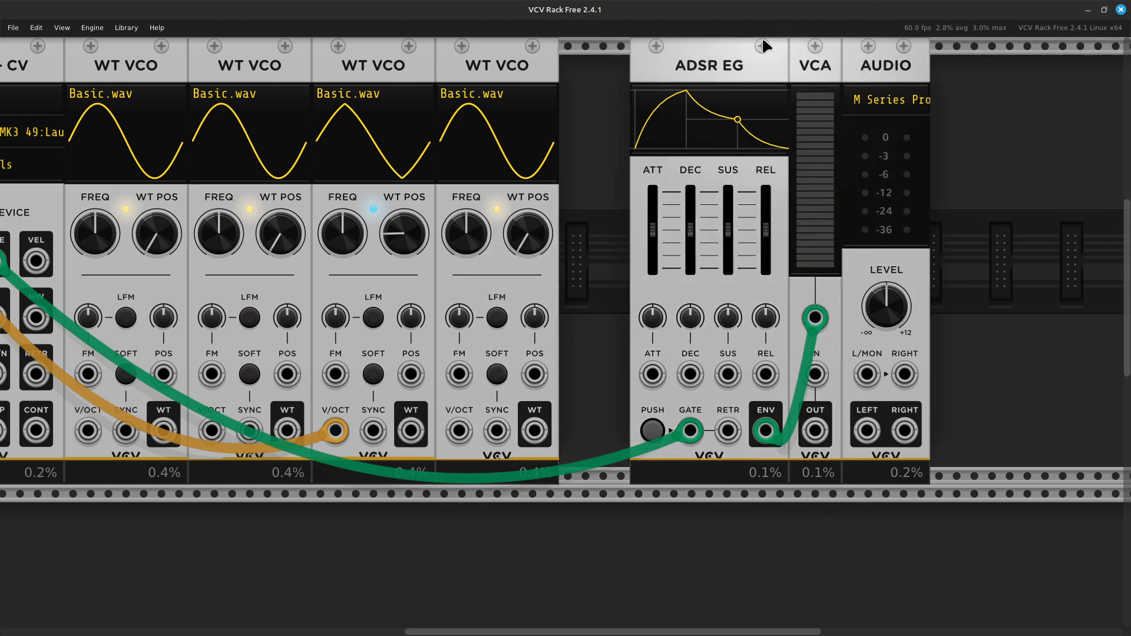
pyautogui.keyDown('shift'); pyautogui.click(737, 53); pyautogui.keyUp('shift')
pyautogui.keyDown('shift'); pyautogui.click(826, 59); pyautogui.keyUp('shift')
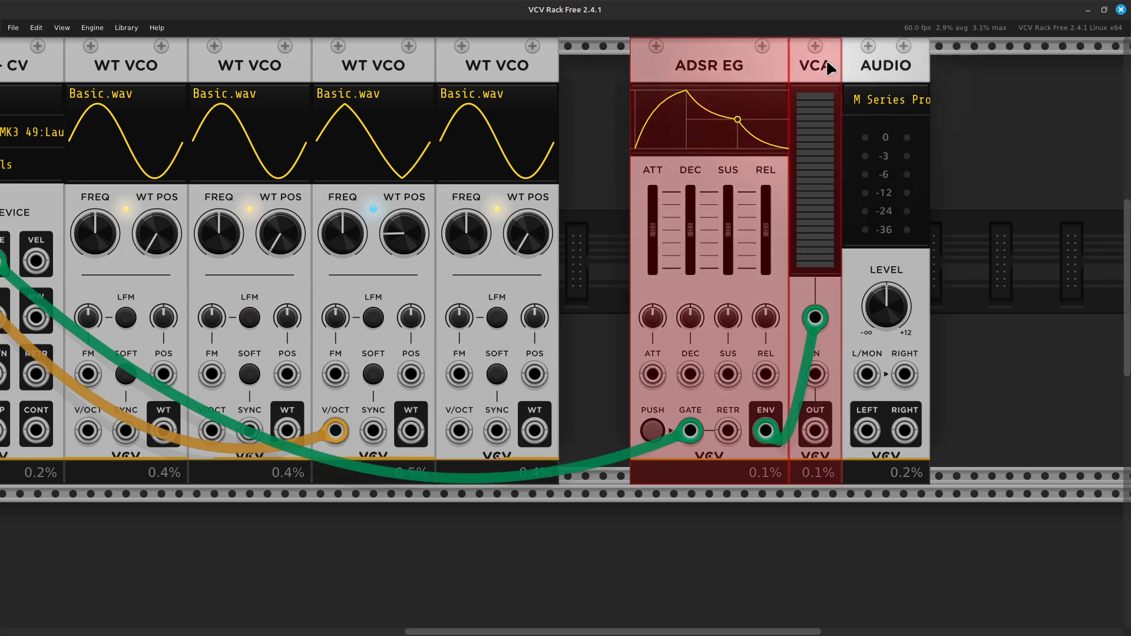
pyautogui.keyDown('shift'); pyautogui.click(892, 65); pyautogui.keyUp('shift')
pyautogui.moveTo(755, 58); pyautogui.dragTo(808, 64)
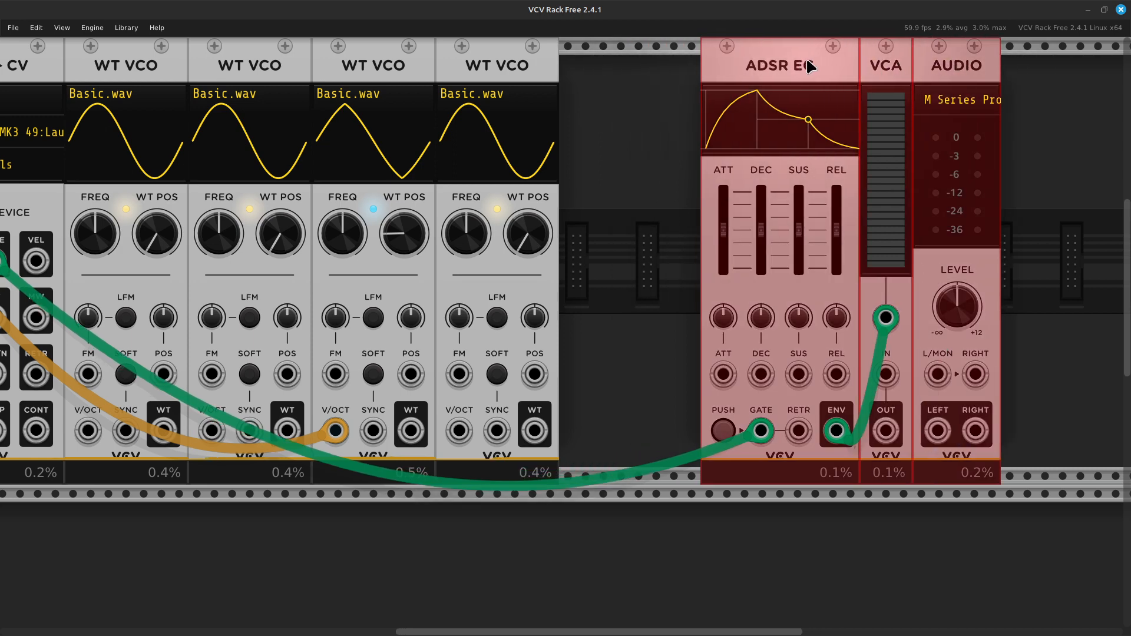
# Find VCA MIX with the search "mix" and add it between the fourth WT VCO and ADSR EG.
pyautogui.doubleClick(581, 264)
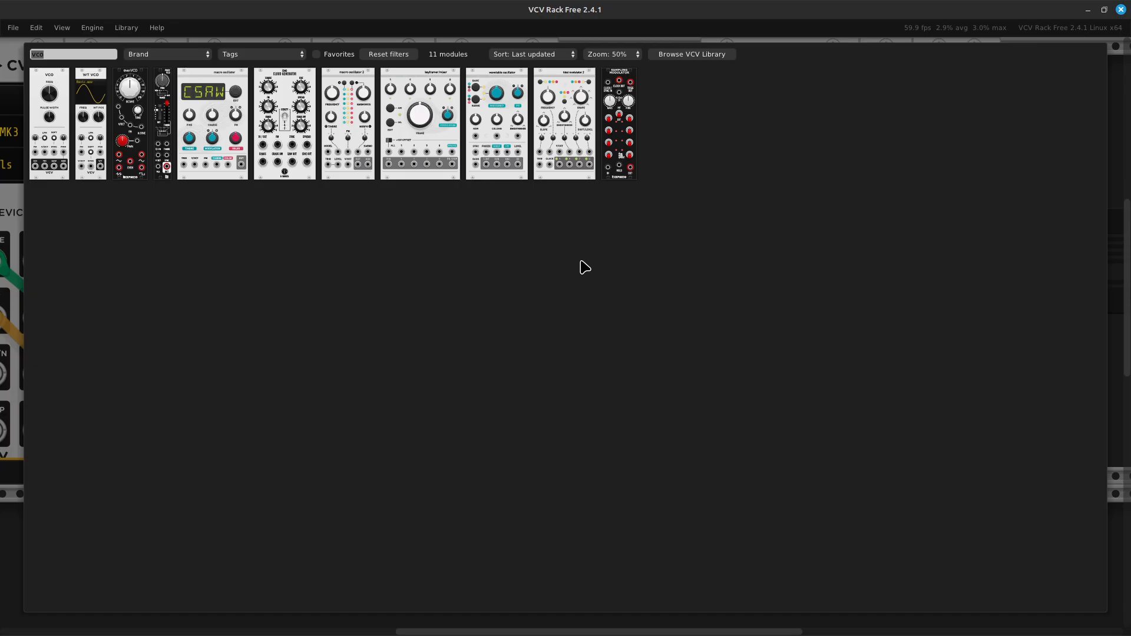
pyautogui.press('BackSpace')
pyautogui.write('mix')
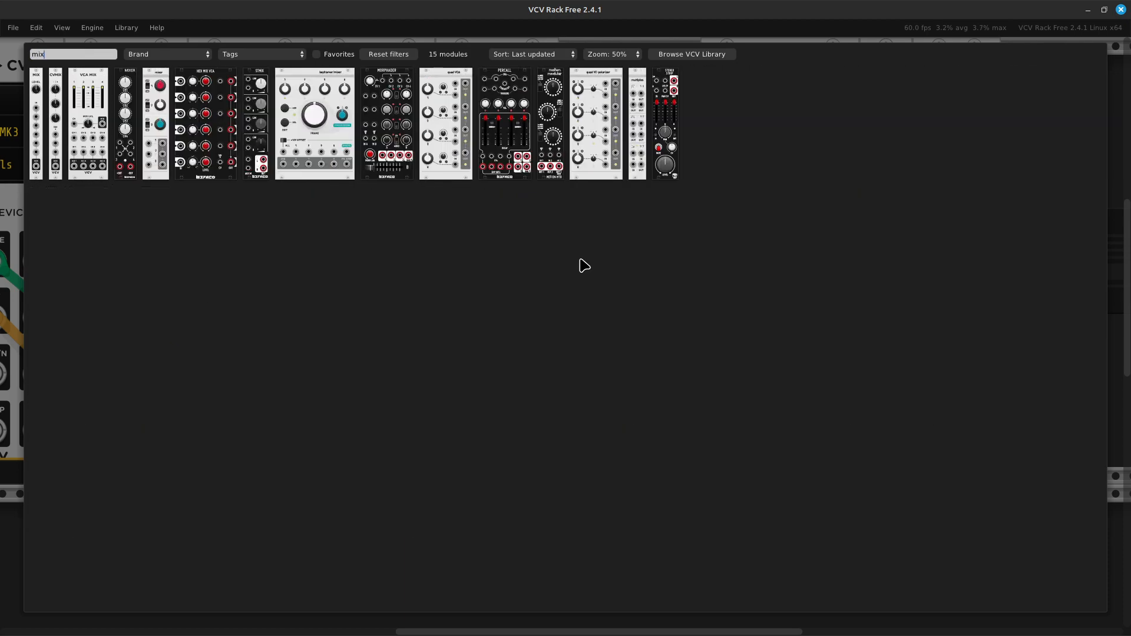
pyautogui.click(86, 173)
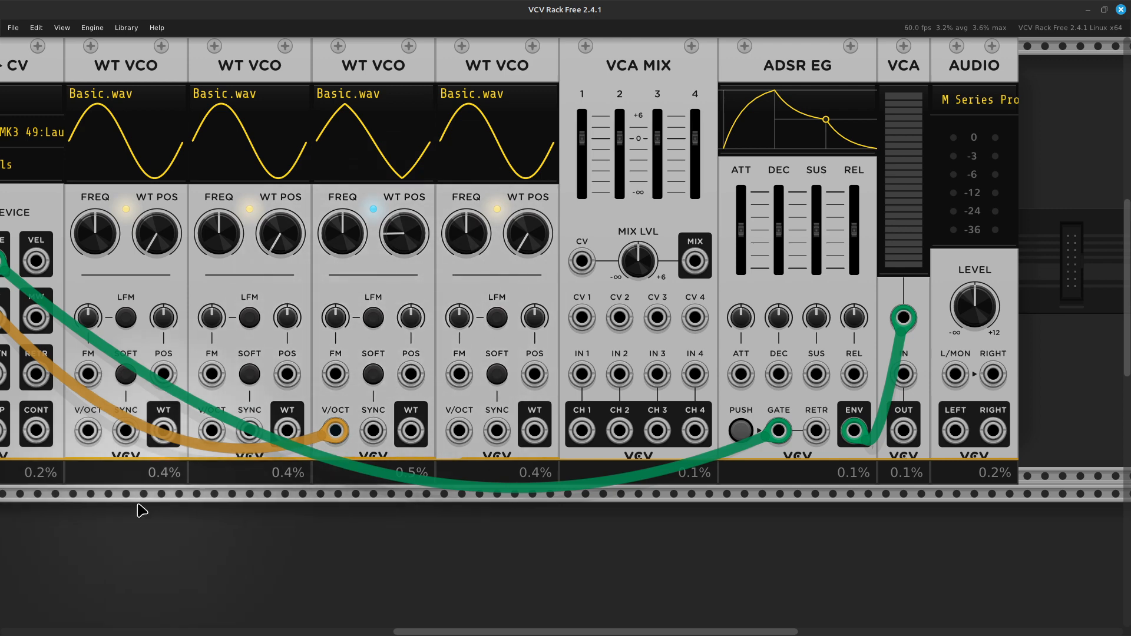
# Connect the WT outputs of the four WT VCOs, in rack order, to VCA MIX inputs IN 1 to IN 4 with red cables.
pyautogui.rightClick(162, 446)
pyautogui.moveTo(193, 486); pyautogui.dragTo(591, 380)
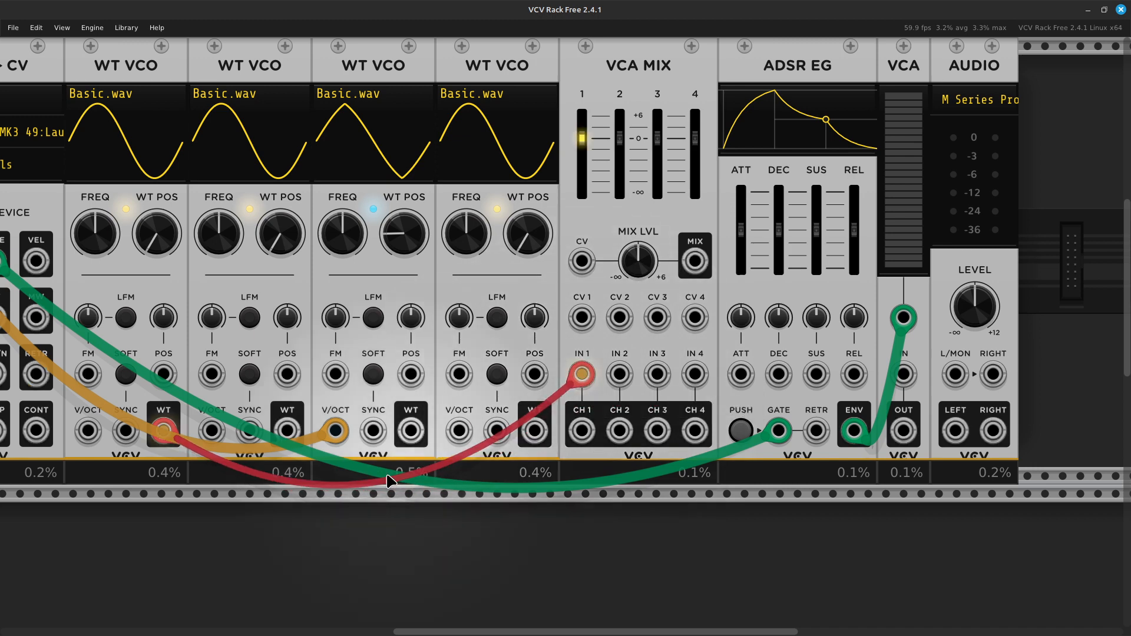
pyautogui.rightClick(624, 376)
pyautogui.moveTo(644, 422); pyautogui.dragTo(284, 434)
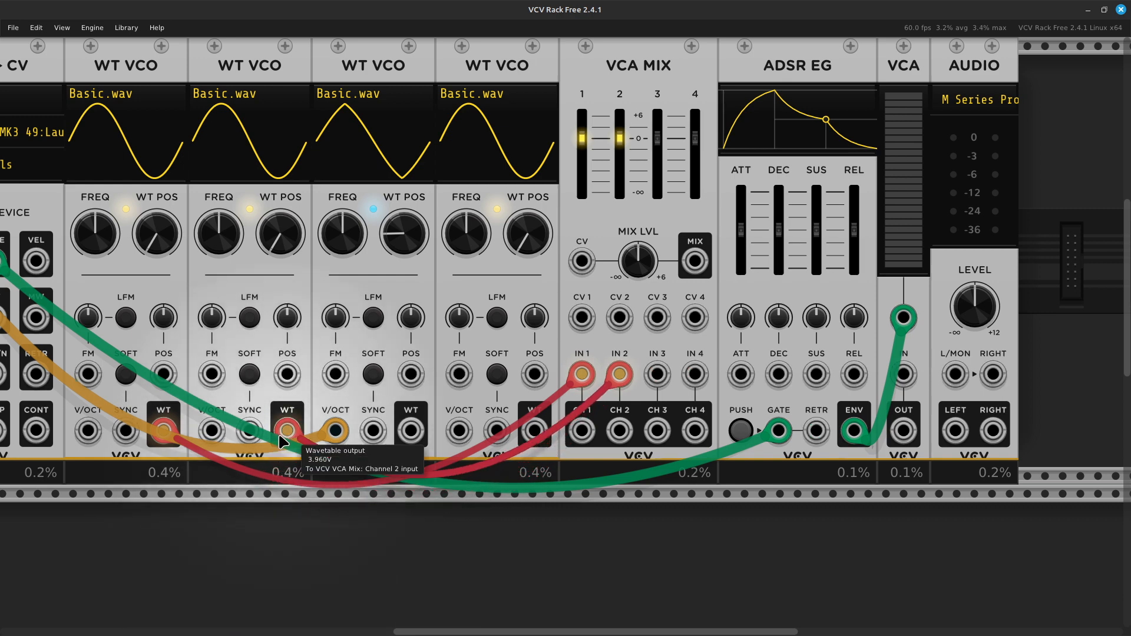
pyautogui.rightClick(658, 377)
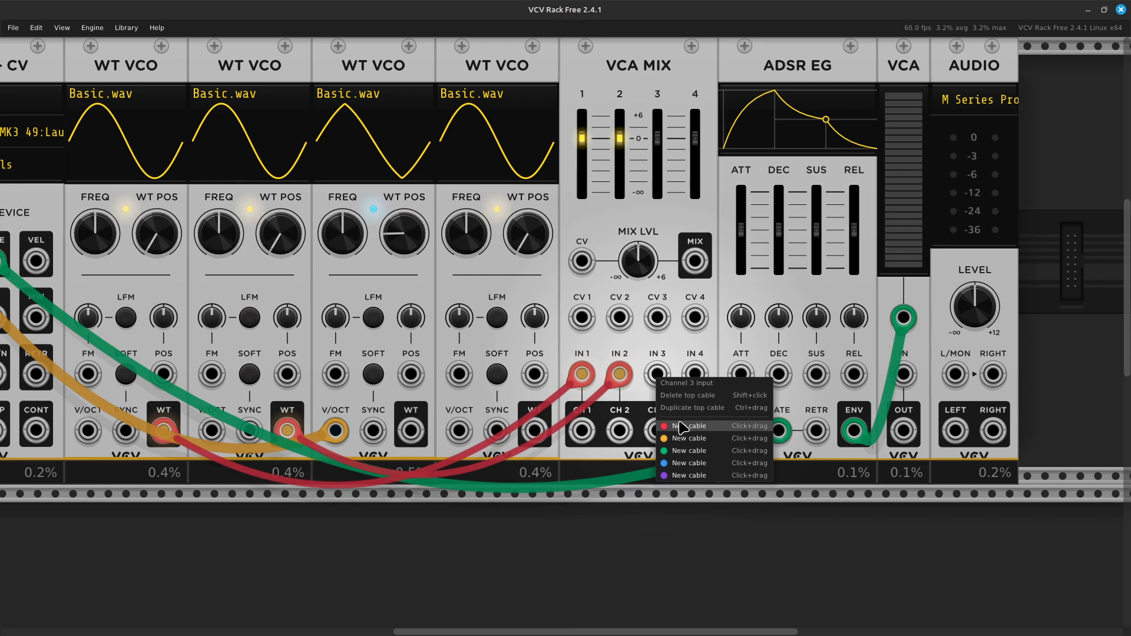
pyautogui.moveTo(684, 430); pyautogui.dragTo(411, 430)
pyautogui.rightClick(533, 431)
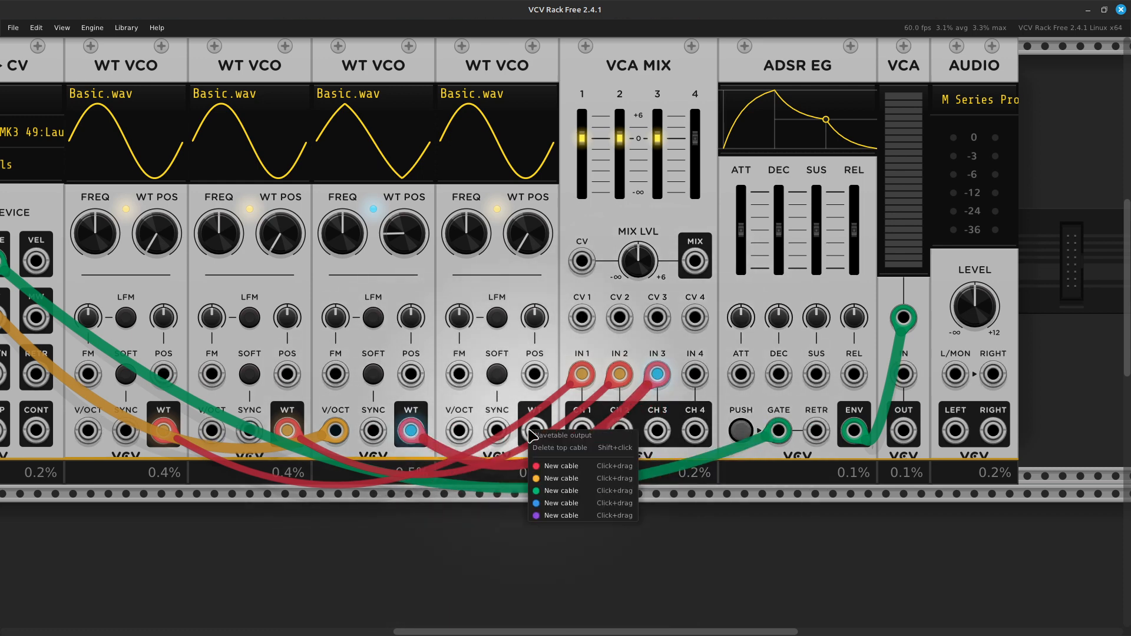
pyautogui.moveTo(554, 466); pyautogui.dragTo(694, 375)
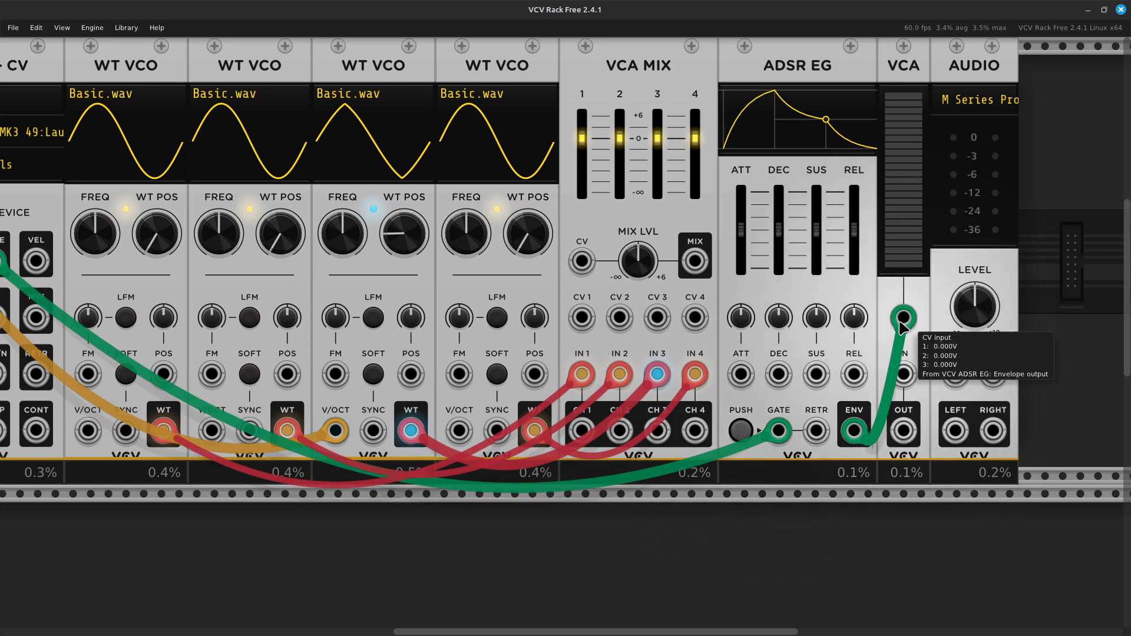
# Move the envelope cable from the VCA's CV input to VCA MIX's CV, and connect the MIX output to the VCA's IN in red.
pyautogui.moveTo(903, 318); pyautogui.dragTo(582, 261)
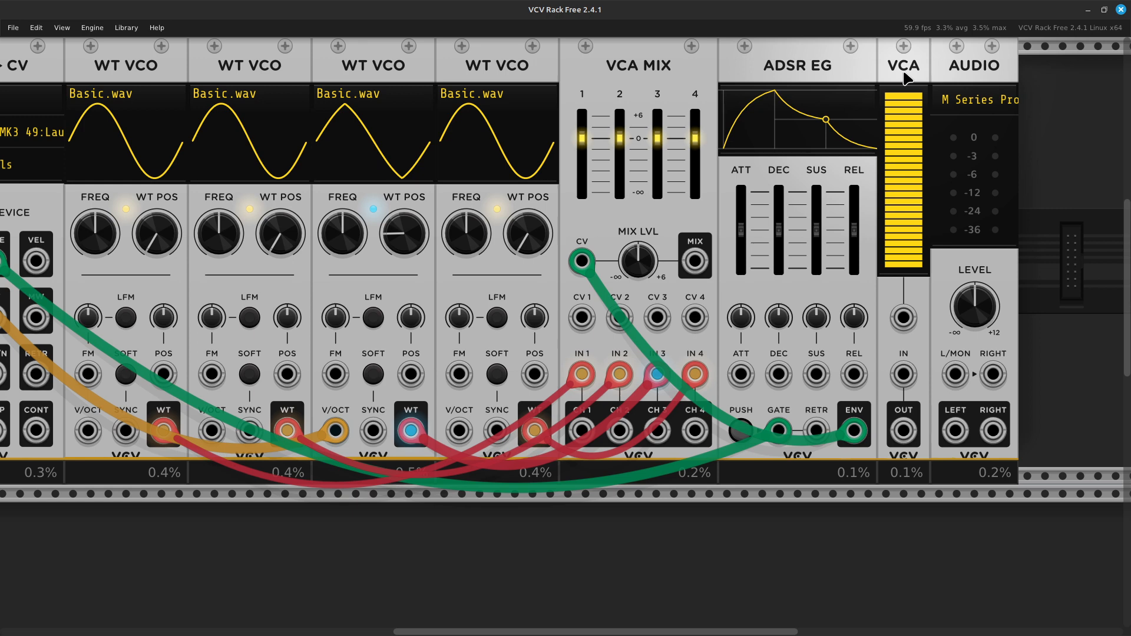
pyautogui.rightClick(695, 266)
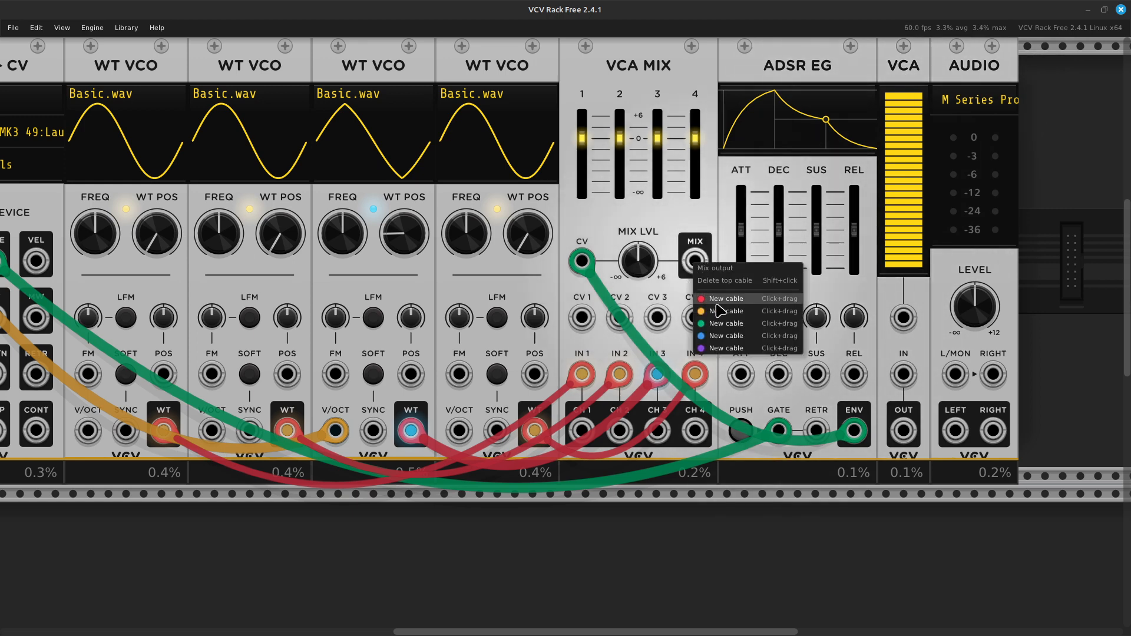
pyautogui.moveTo(736, 305); pyautogui.dragTo(905, 376)
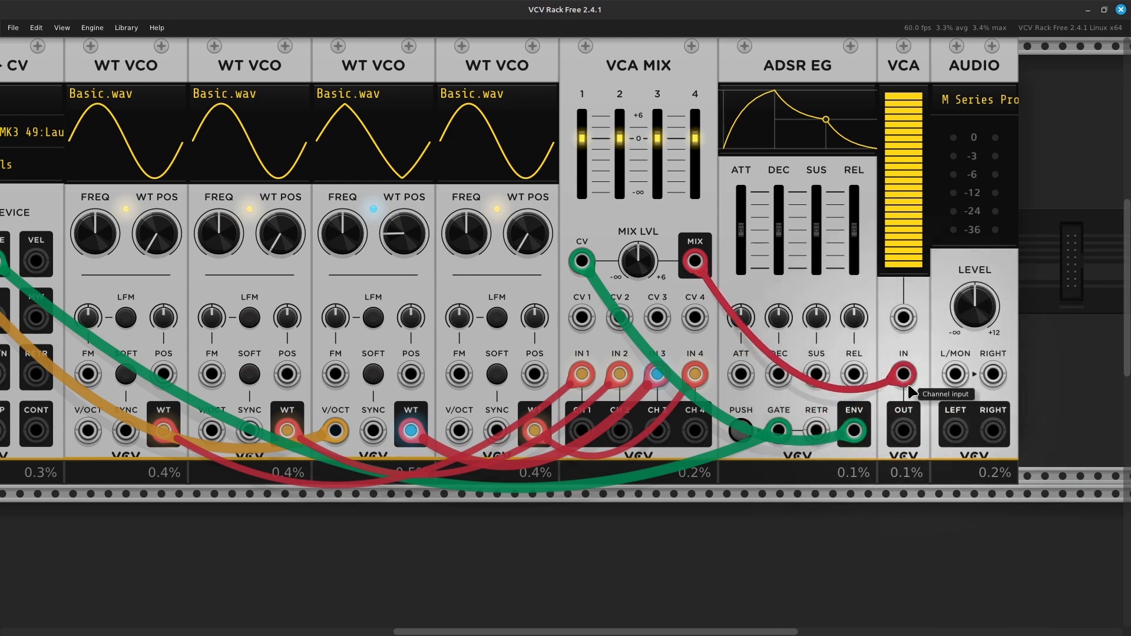
pyautogui.moveTo(908, 384); pyautogui.dragTo(908, 386)
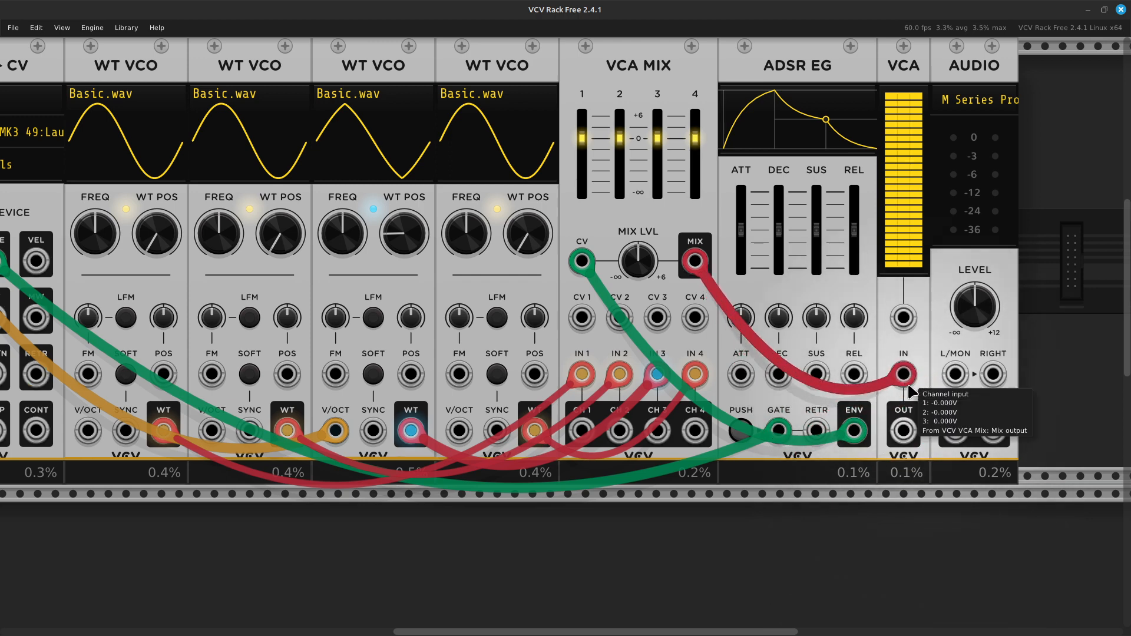
# Connect the VCA's OUT to the AUDIO module's L/MON input with a red cable.
pyautogui.rightClick(906, 435)
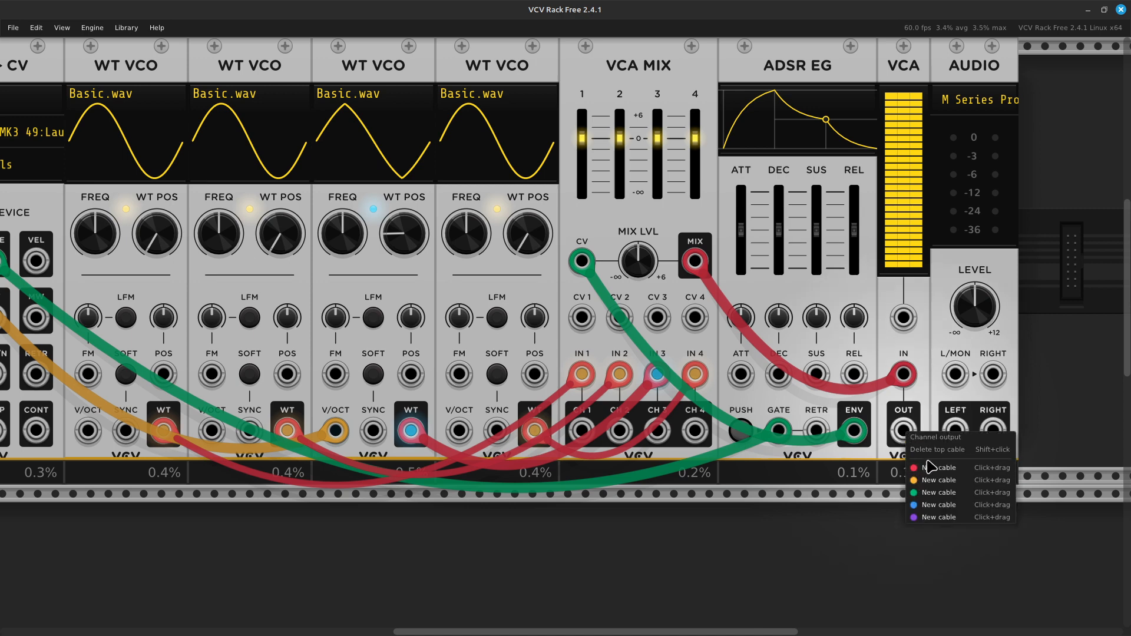
pyautogui.moveTo(931, 469); pyautogui.dragTo(956, 374)
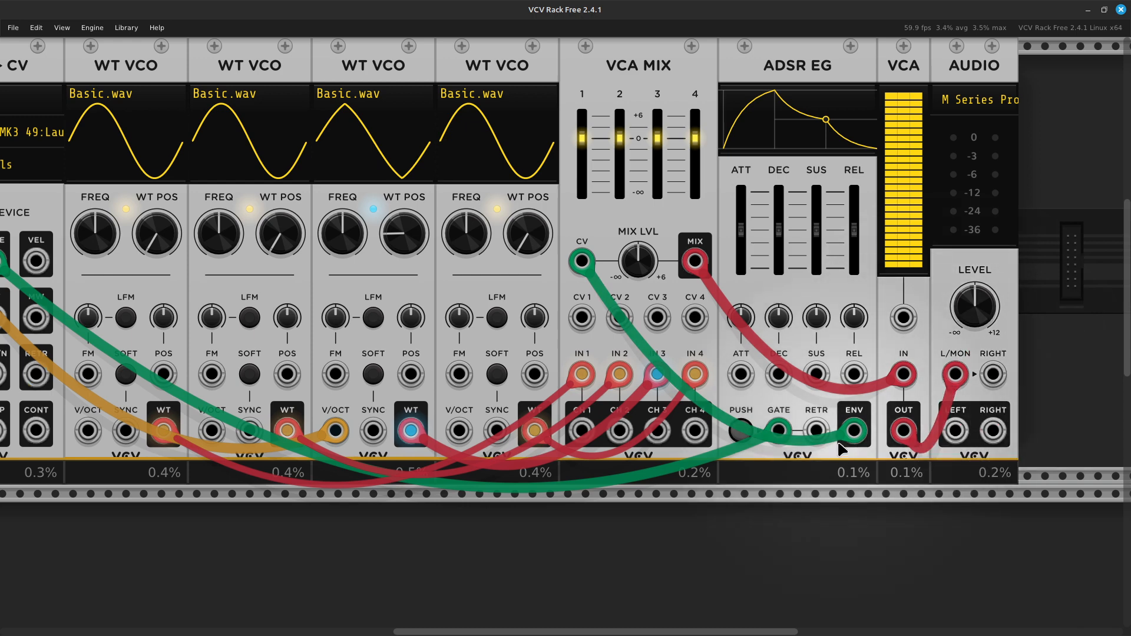
pyautogui.press('Left')
pyautogui.press('Left')
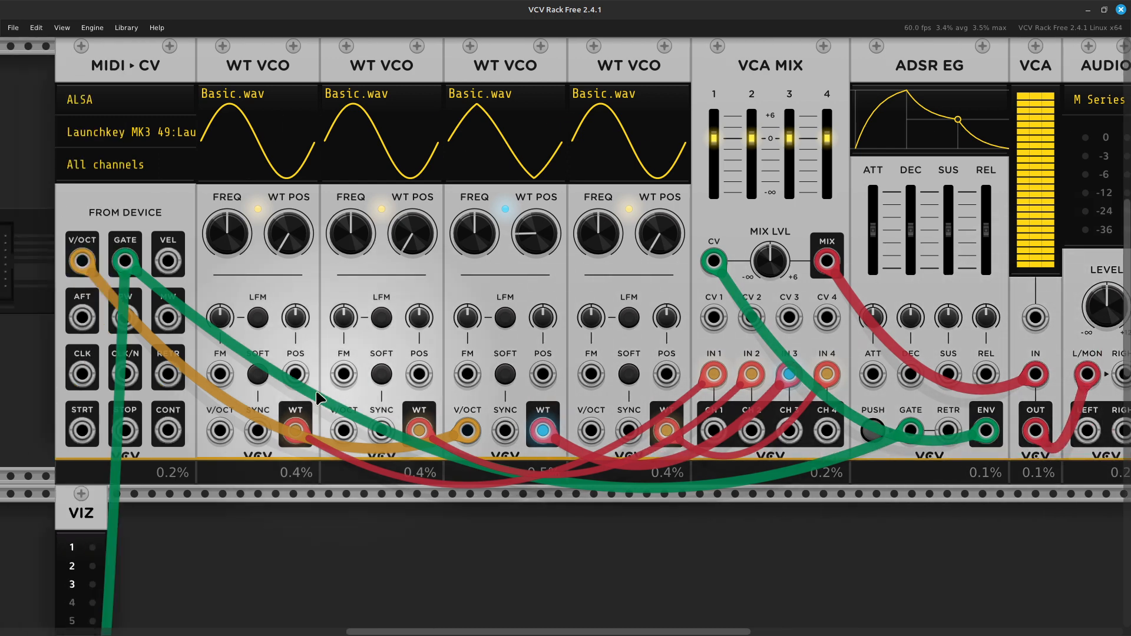
pyautogui.press('Right')
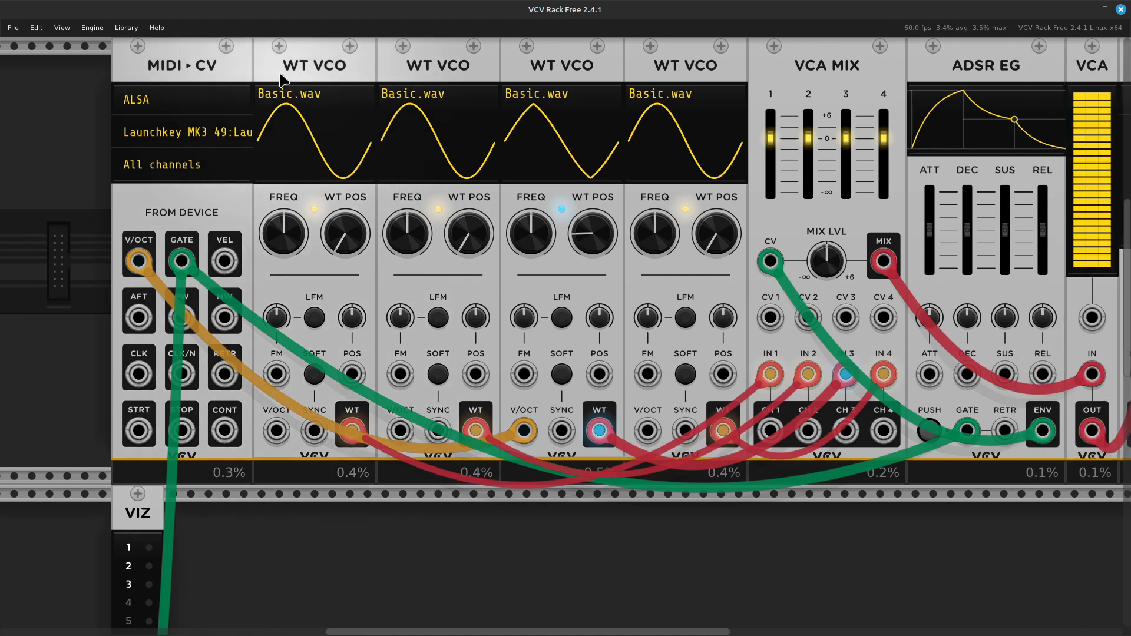
pyautogui.keyDown('shift'); pyautogui.click(317, 69); pyautogui.keyUp('shift')
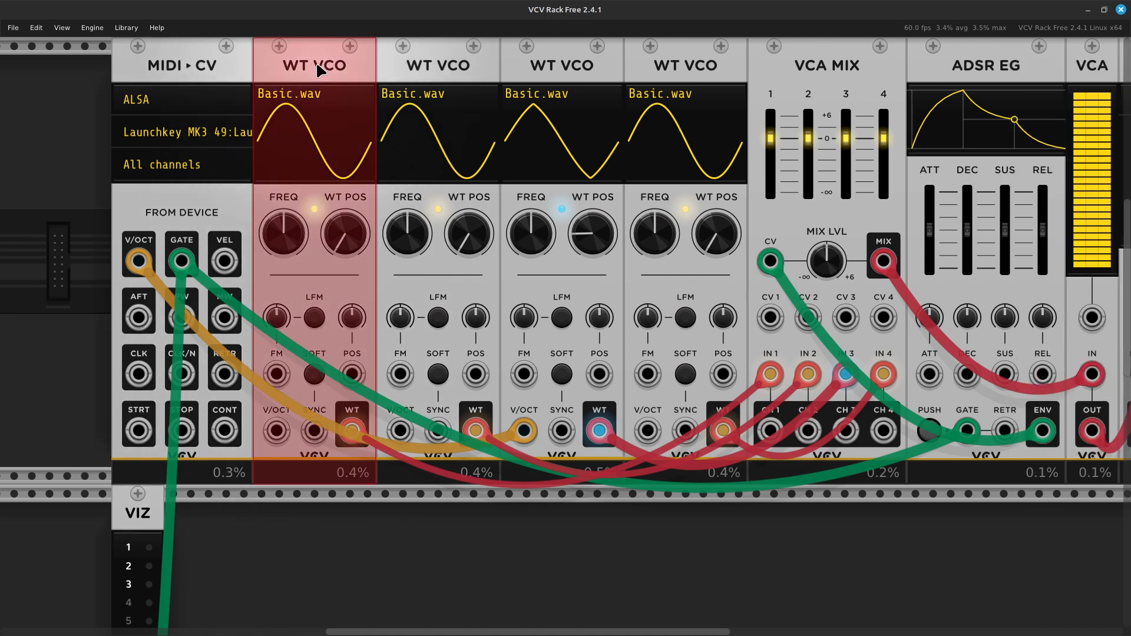
pyautogui.keyDown('shift'); pyautogui.click(401, 62); pyautogui.keyUp('shift')
pyautogui.keyDown('shift'); pyautogui.click(580, 83); pyautogui.keyUp('shift')
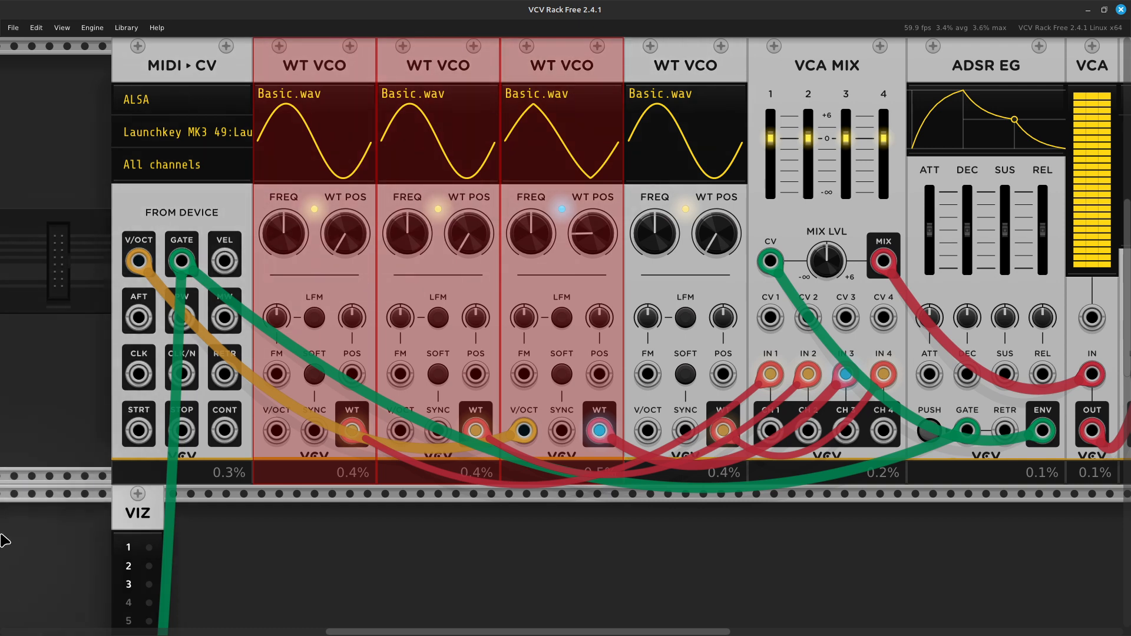
pyautogui.click(356, 552)
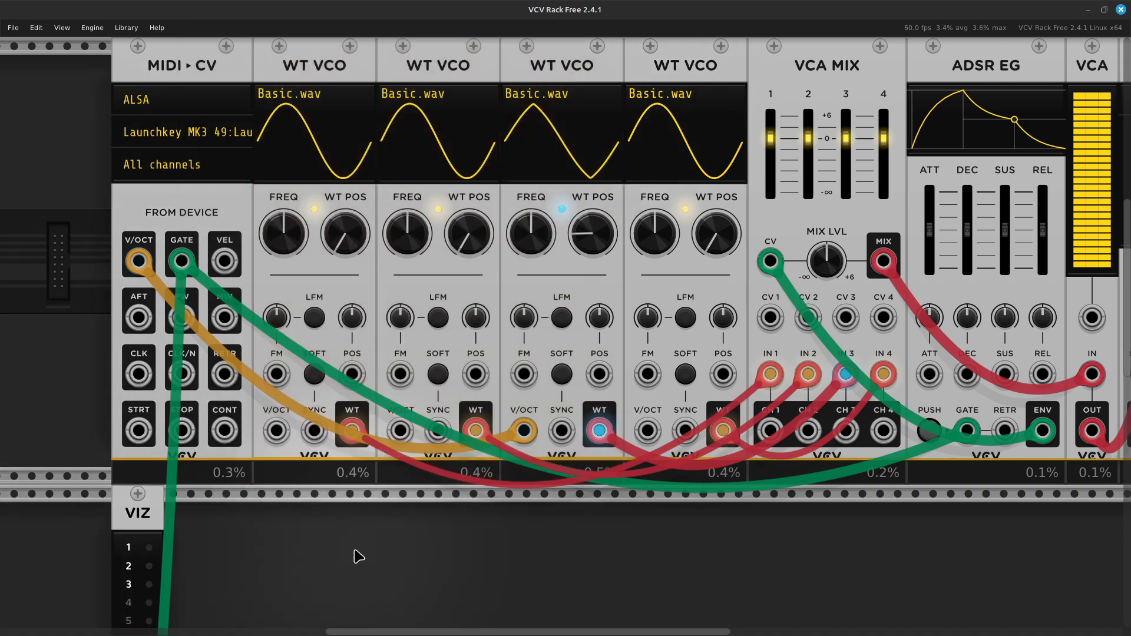
pyautogui.hscroll(-5, 356, 553)
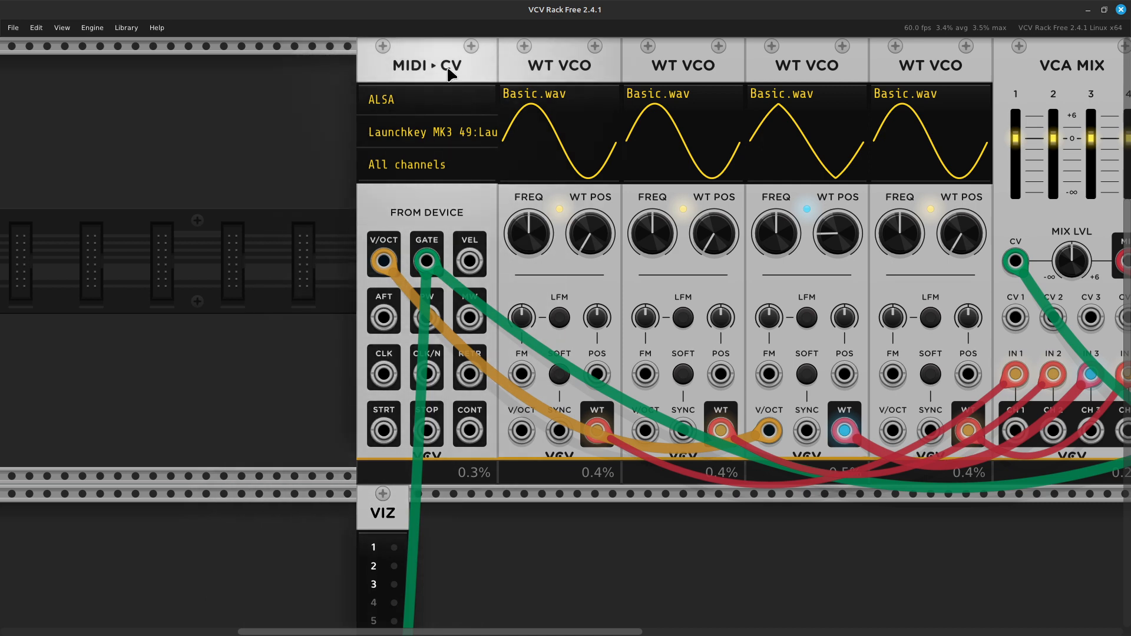
# Move MIDI-CV away from the first WT VCO, find SPLIT with the search "split" and add it in the gap.
pyautogui.moveTo(443, 69); pyautogui.dragTo(353, 87)
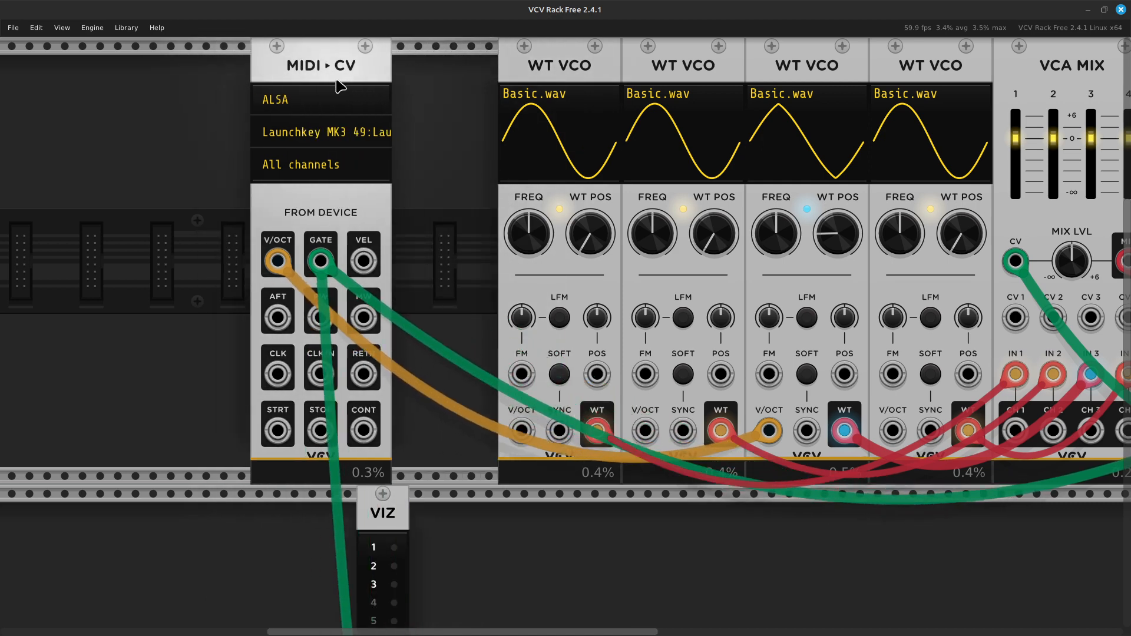
pyautogui.rightClick(447, 270)
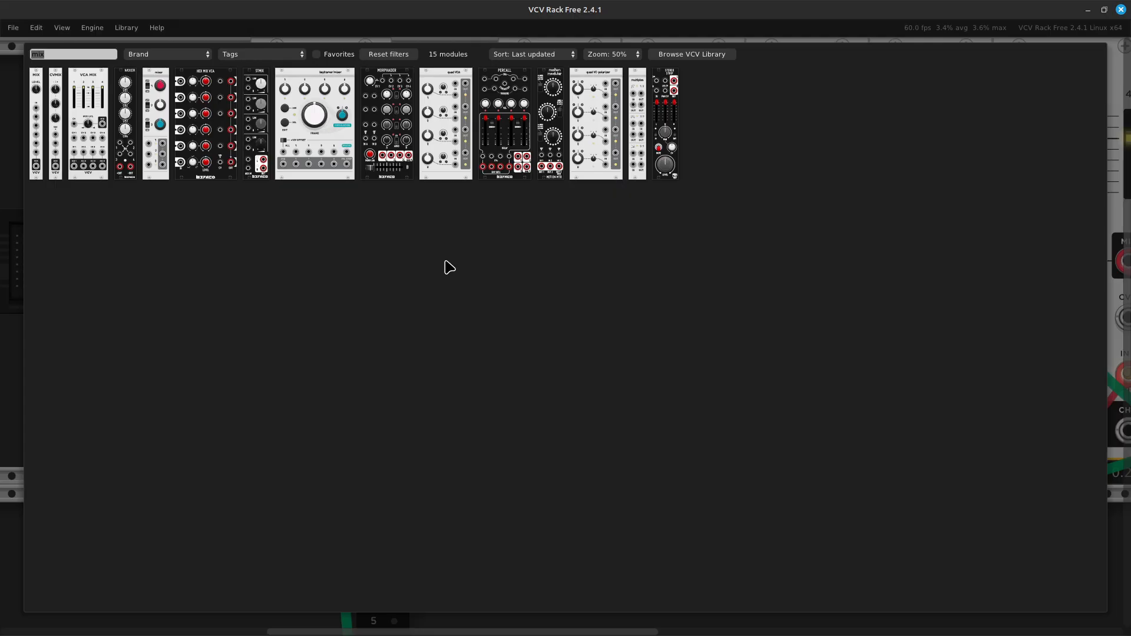
pyautogui.press('BackSpace')
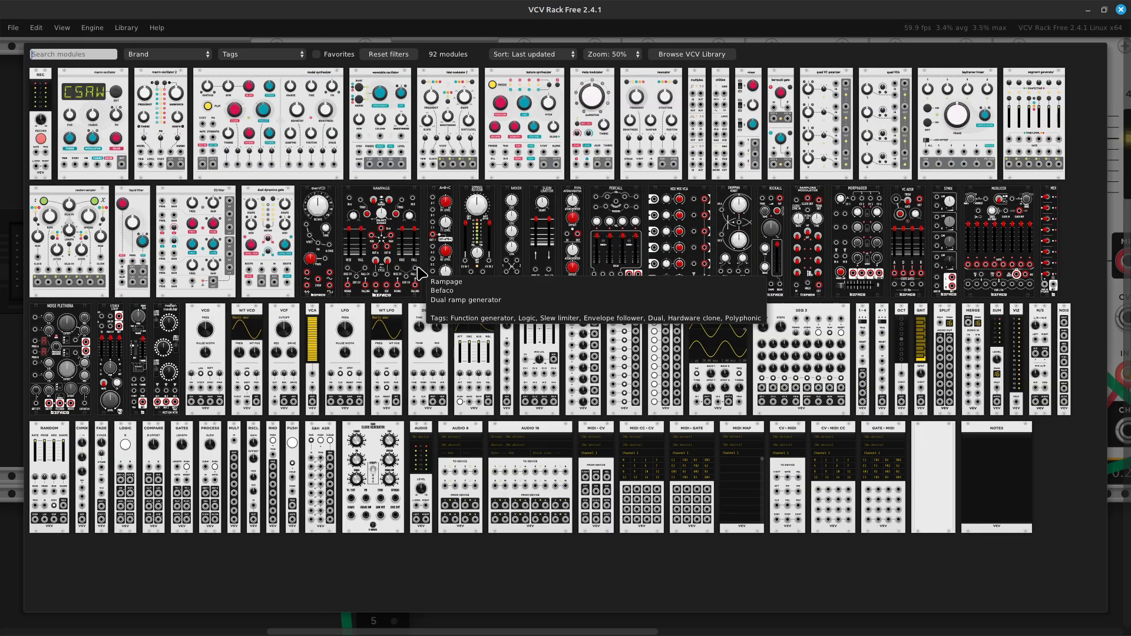
pyautogui.write('split')
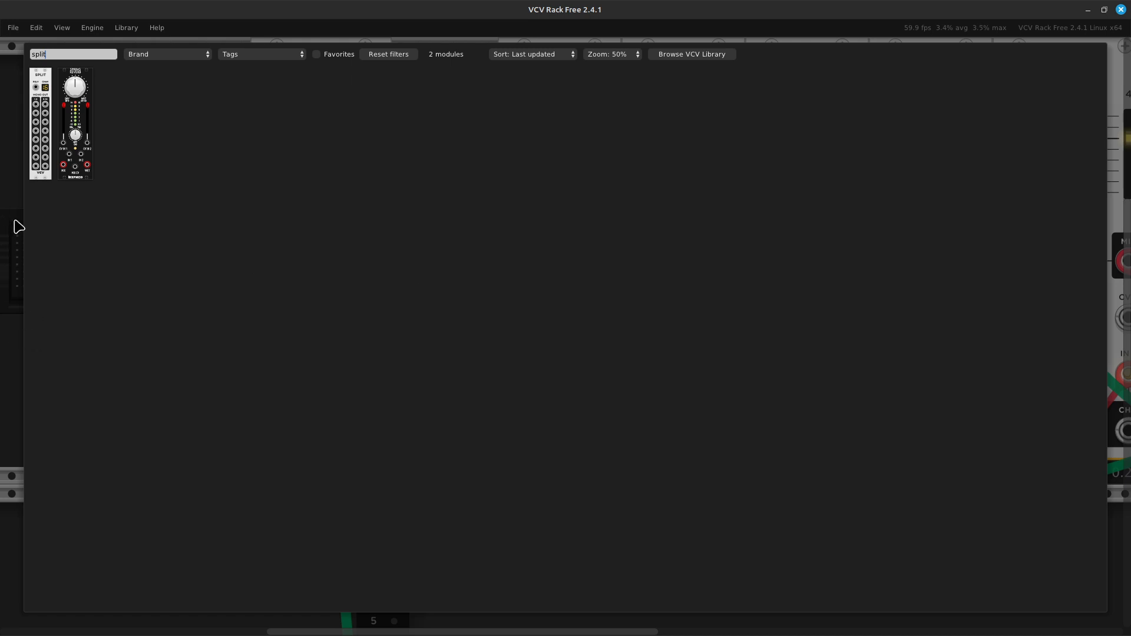
pyautogui.click(41, 166)
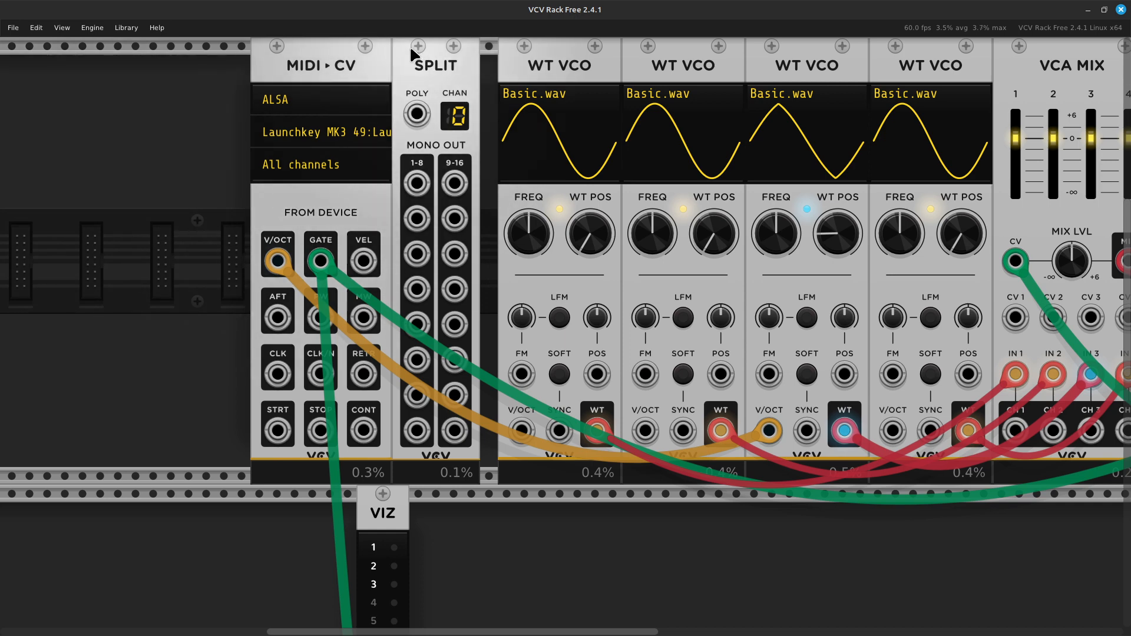
# Select MIDI-CV and SPLIT together and move them flush against the first WT VCO.
pyautogui.keyDown('shift'); pyautogui.click(435, 76); pyautogui.keyUp('shift')
pyautogui.keyDown('shift'); pyautogui.click(328, 69); pyautogui.keyUp('shift')
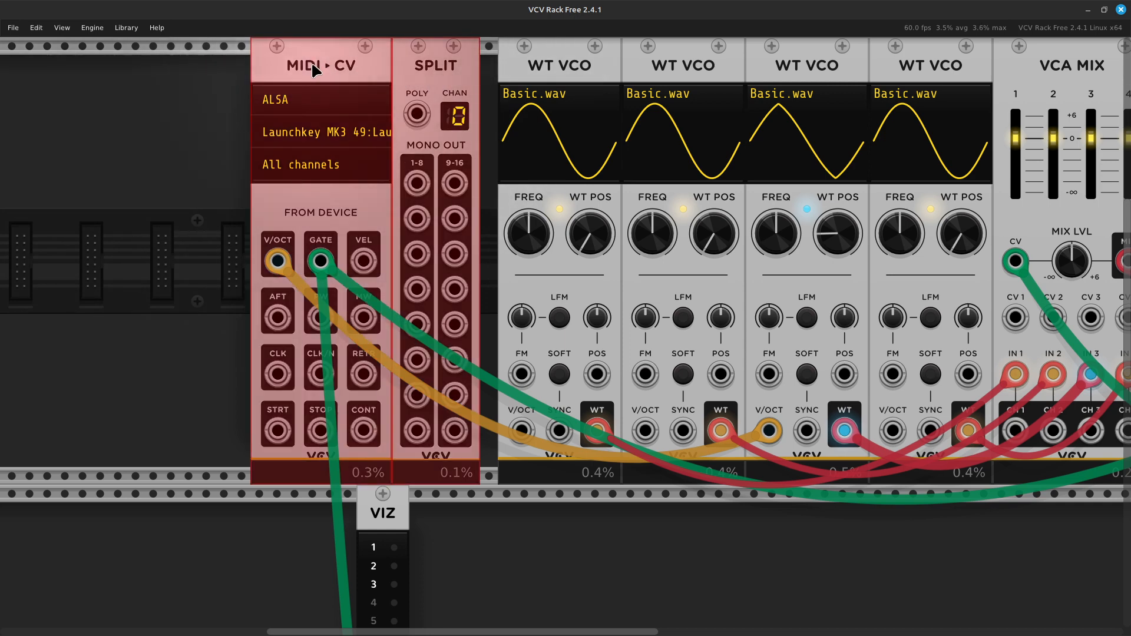
pyautogui.moveTo(319, 69); pyautogui.dragTo(337, 69)
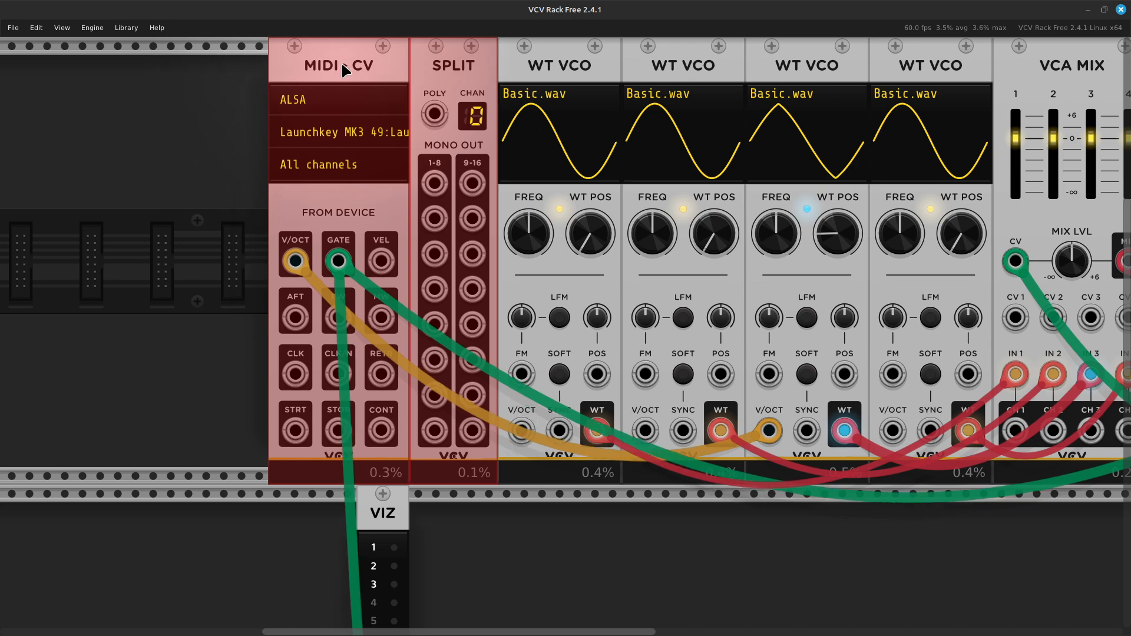
pyautogui.click(512, 554)
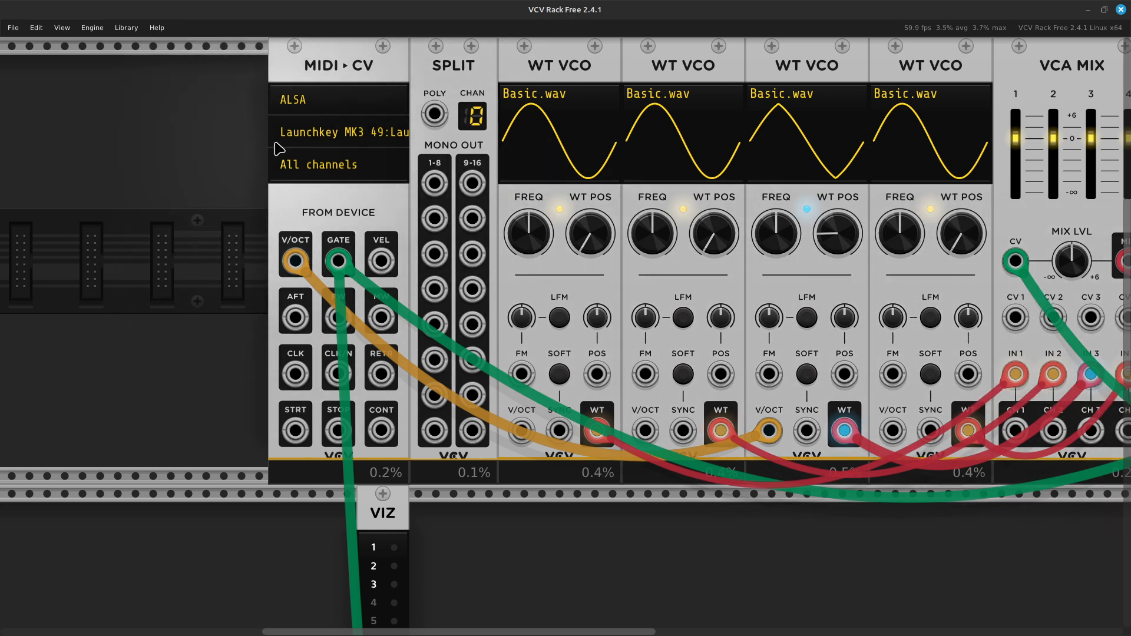
# Move the pitch cable from the third WT VCO to SPLIT's POLY, and connect SPLIT outputs 1 to 4 to the four V/OCT inputs in yellow.
pyautogui.hscroll(6, 441, 144)
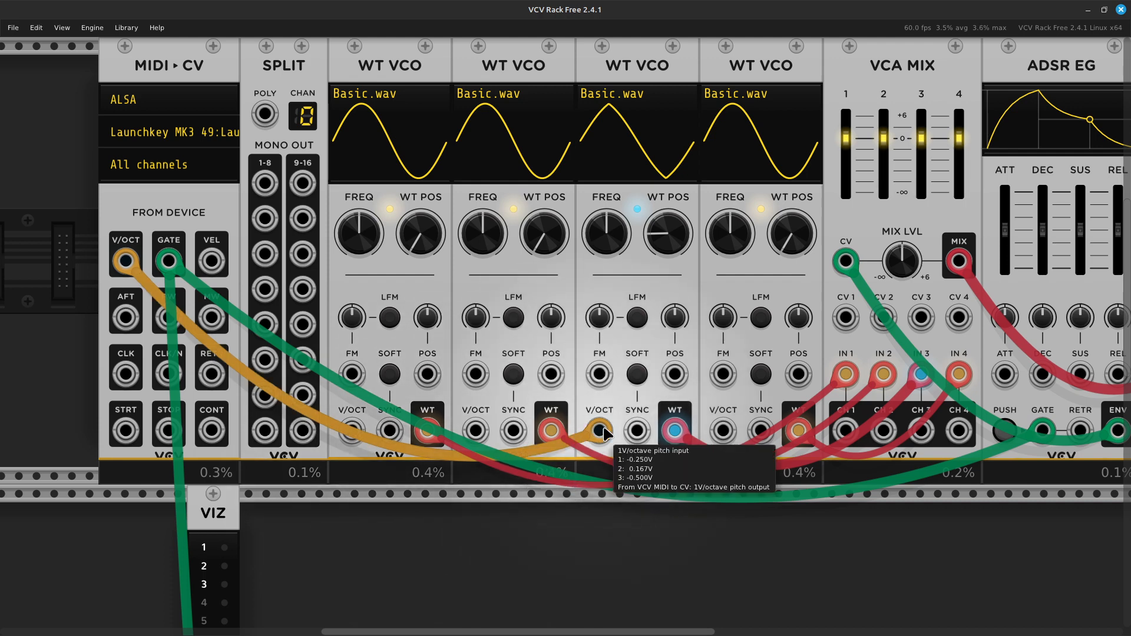
pyautogui.moveTo(599, 431); pyautogui.dragTo(271, 114)
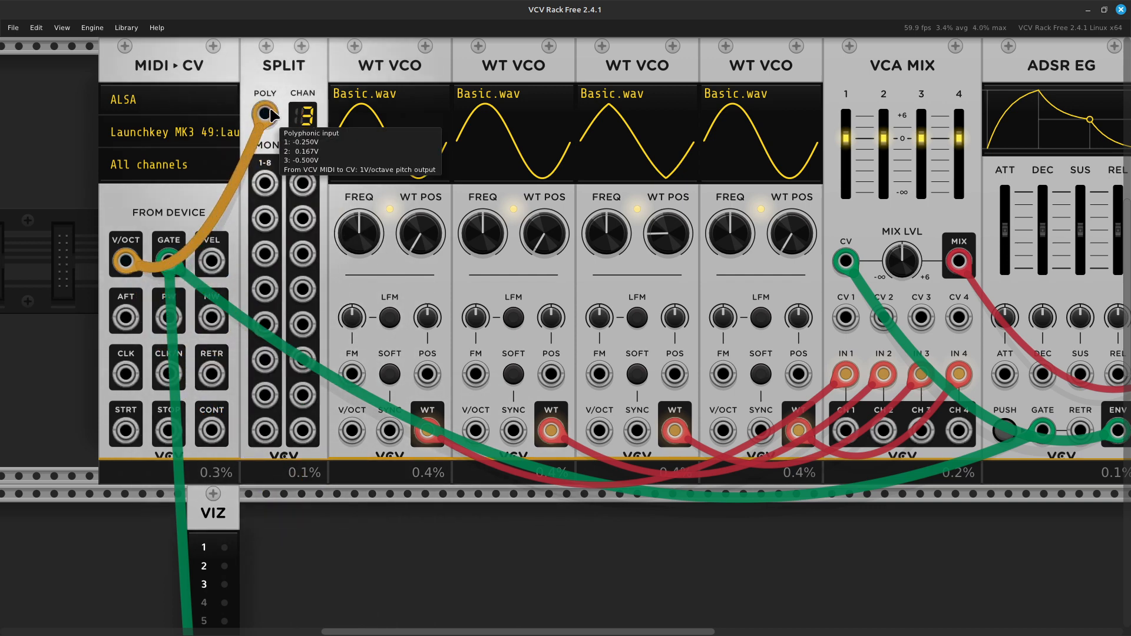
pyautogui.rightClick(267, 190)
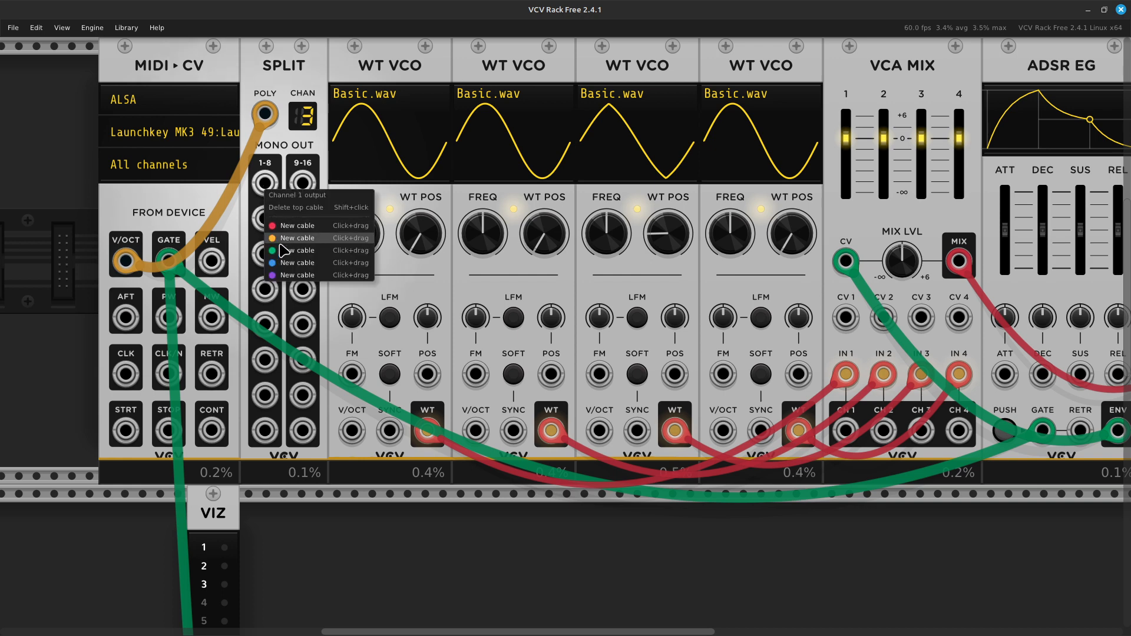
pyautogui.moveTo(281, 244); pyautogui.dragTo(352, 431)
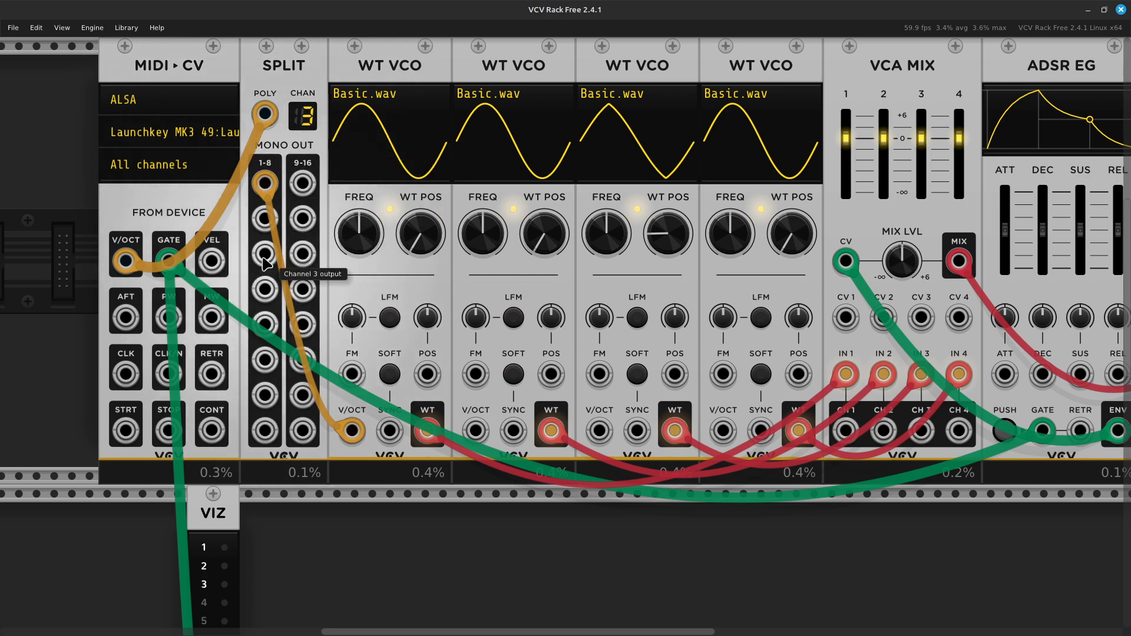
pyautogui.rightClick(263, 225)
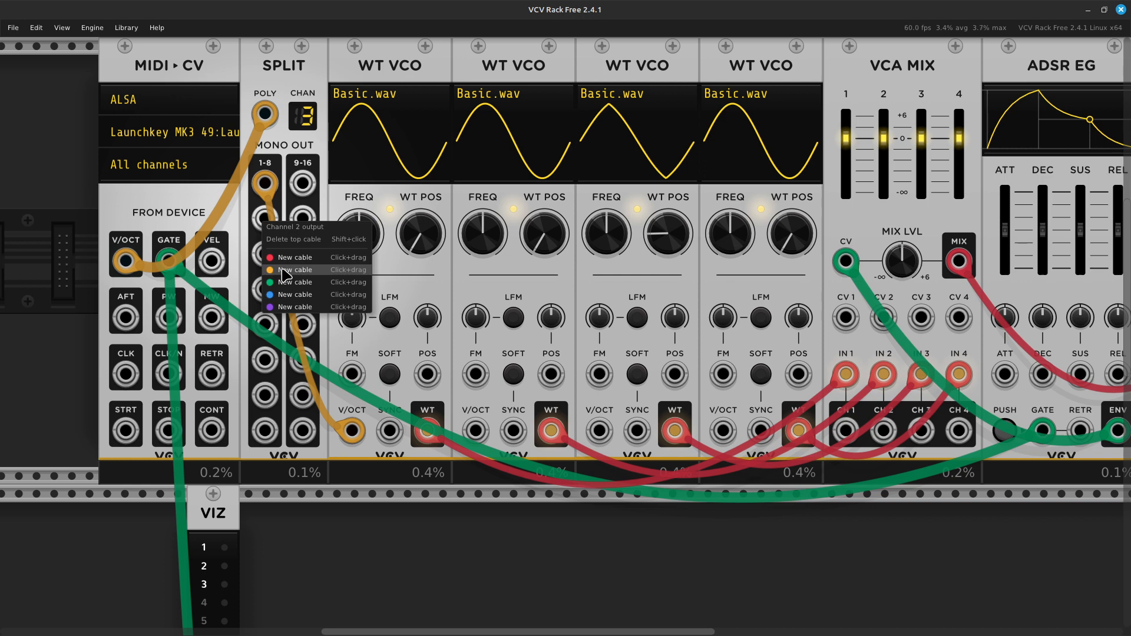
pyautogui.moveTo(286, 274); pyautogui.dragTo(480, 439)
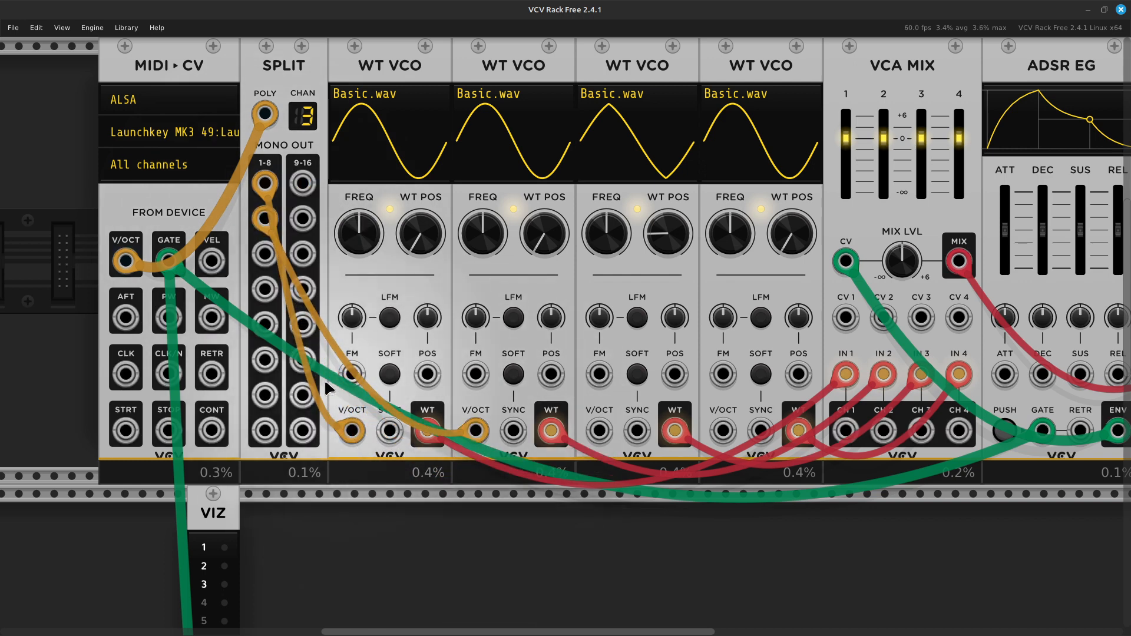
pyautogui.rightClick(263, 264)
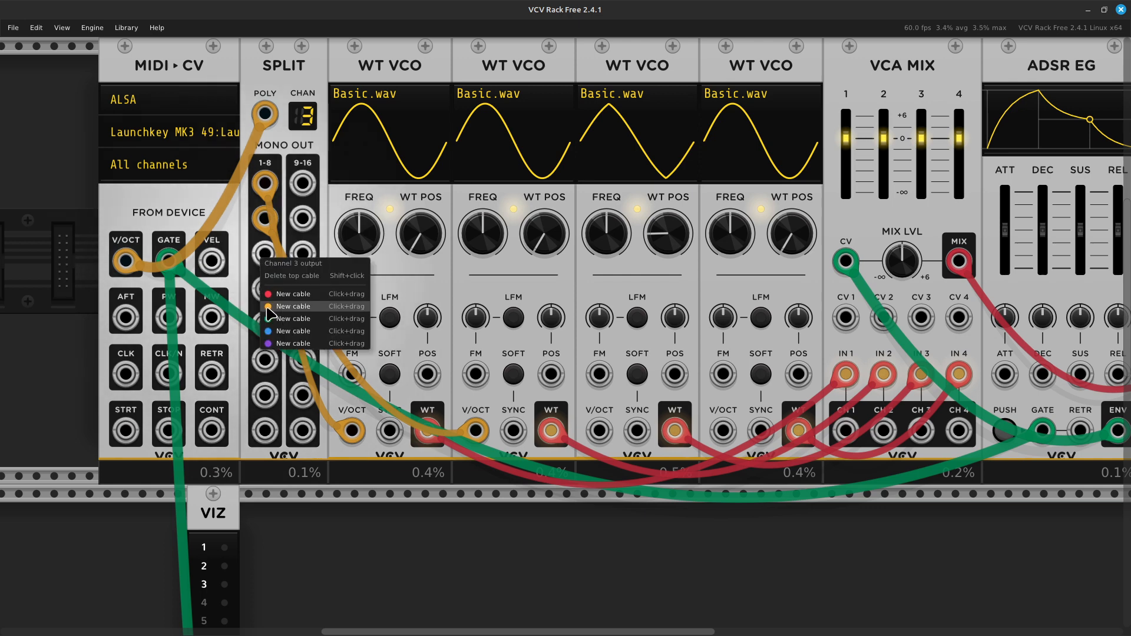
pyautogui.moveTo(270, 306); pyautogui.dragTo(599, 431)
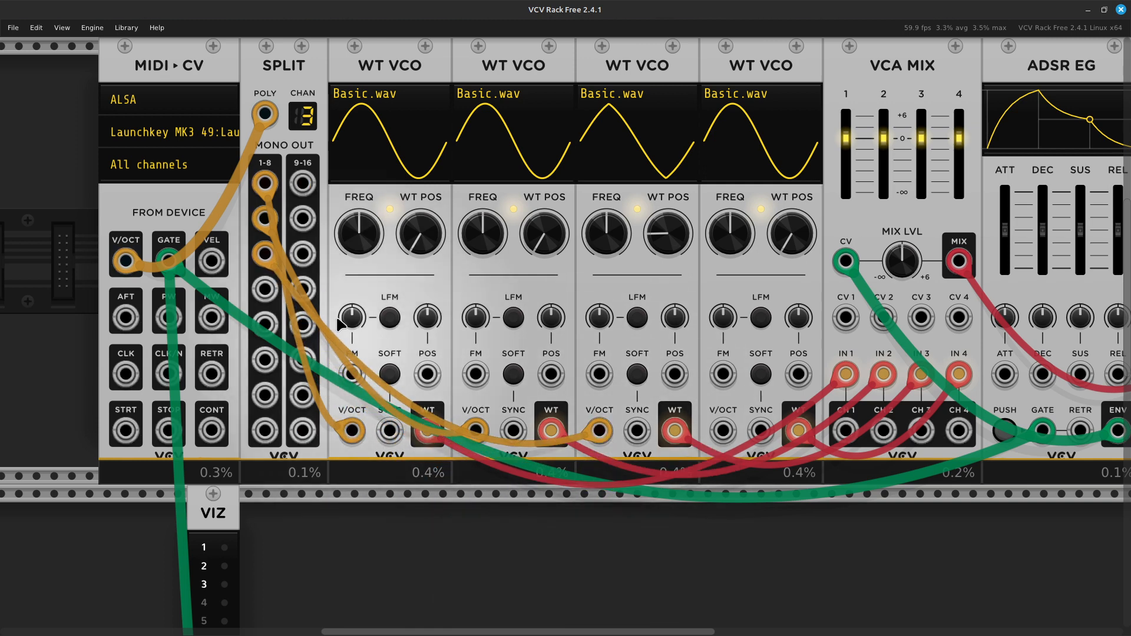
pyautogui.rightClick(265, 292)
pyautogui.moveTo(281, 340); pyautogui.dragTo(526, 541)
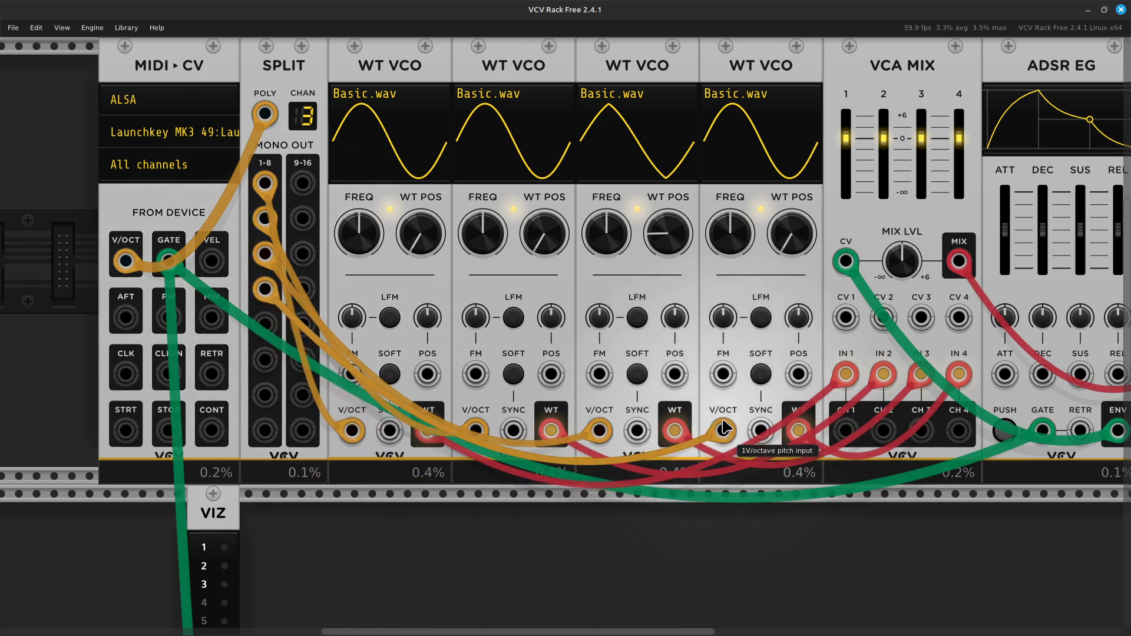
pyautogui.moveTo(735, 431); pyautogui.dragTo(725, 431)
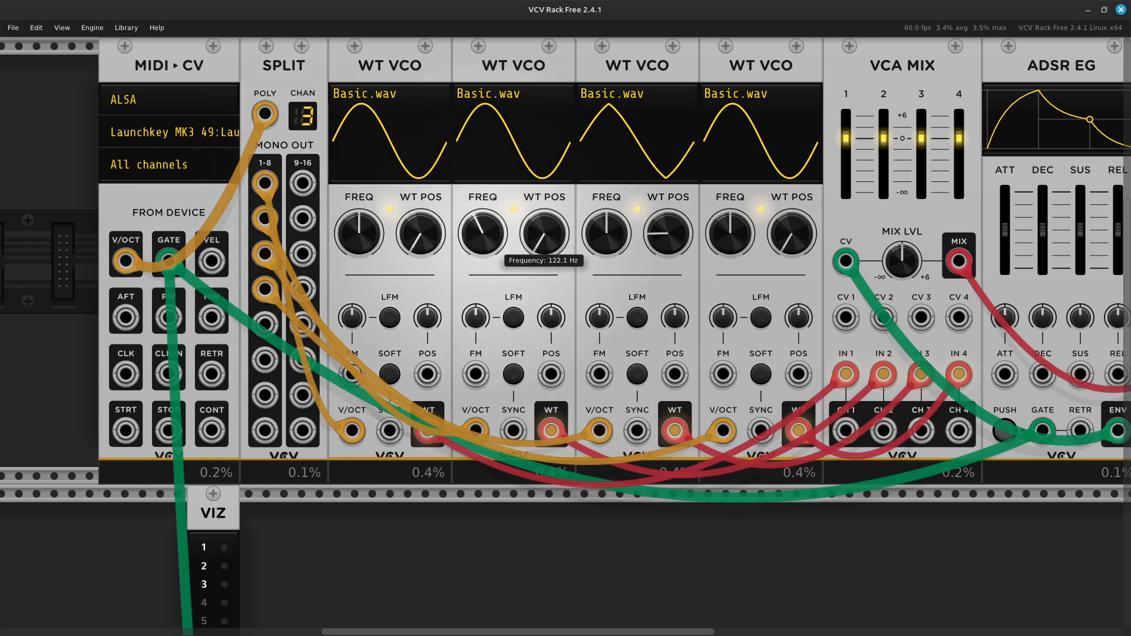
# Try lowering the second WT VCO's frequency to about 20 Hz, and reset the knob to its default.
pyautogui.moveTo(483, 232); pyautogui.dragTo(483, 257)
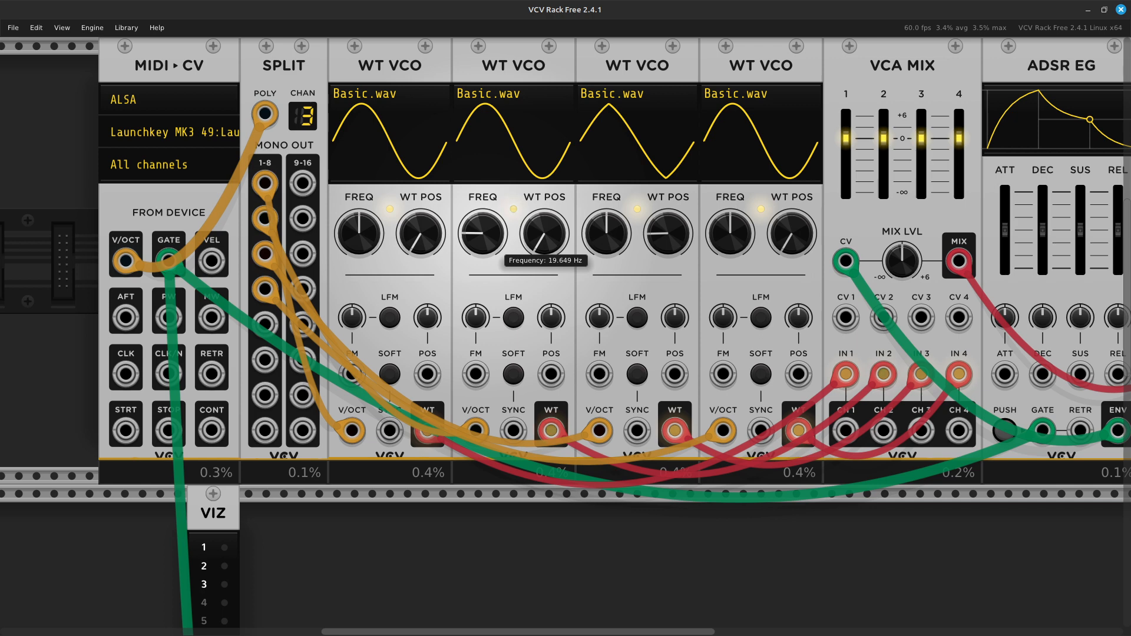
pyautogui.rightClick(491, 211)
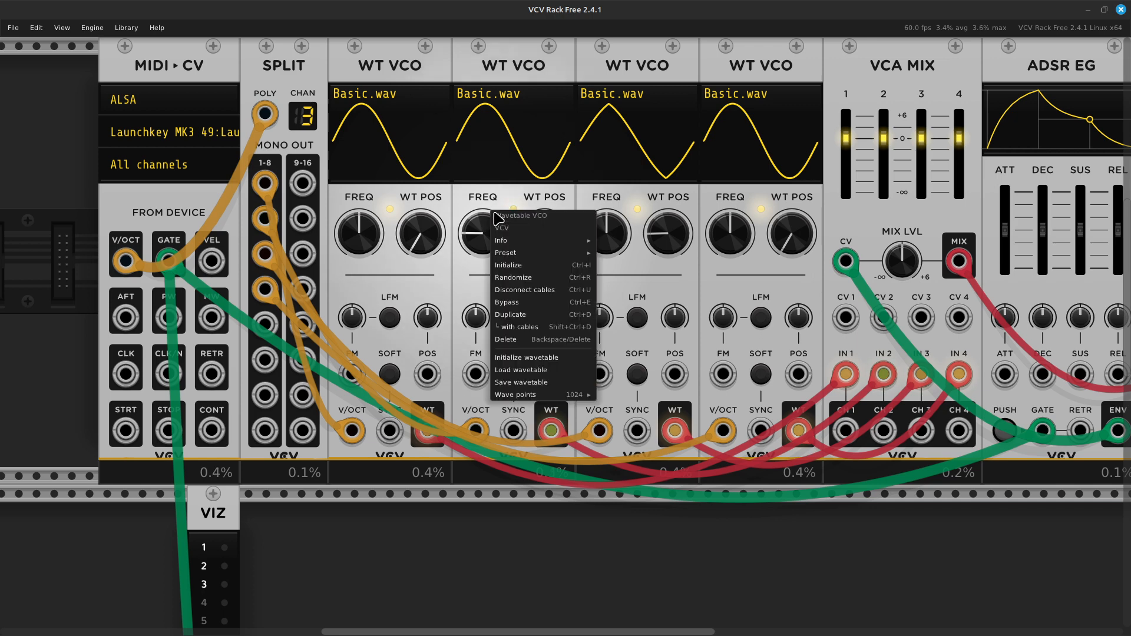
pyautogui.moveTo(522, 244)
pyautogui.click(472, 217)
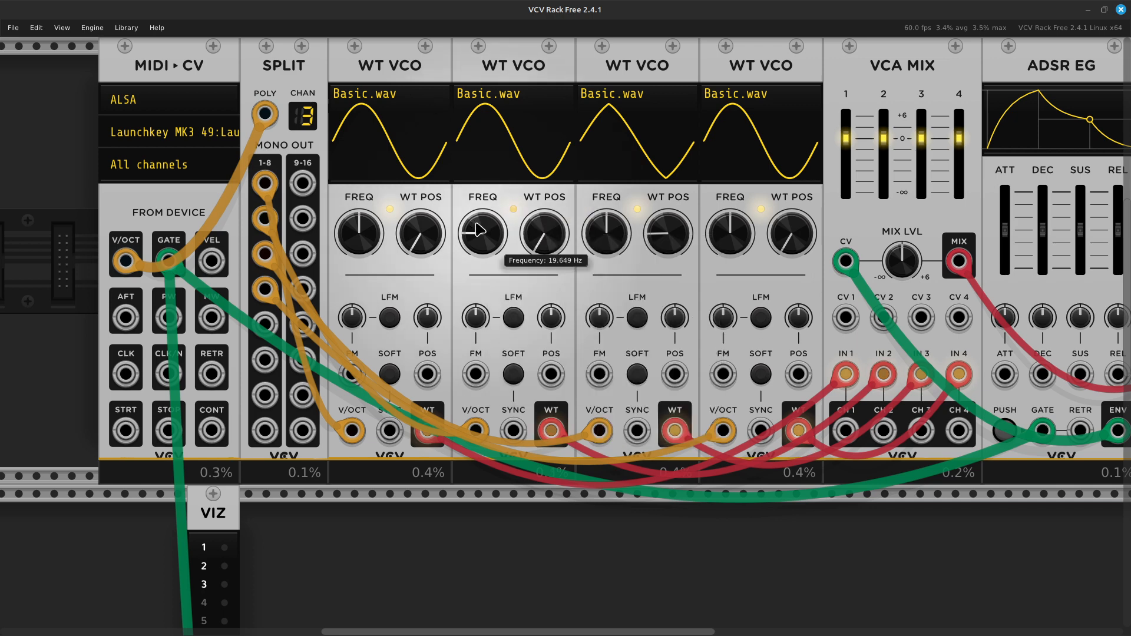
pyautogui.rightClick(477, 226)
pyautogui.click(506, 255)
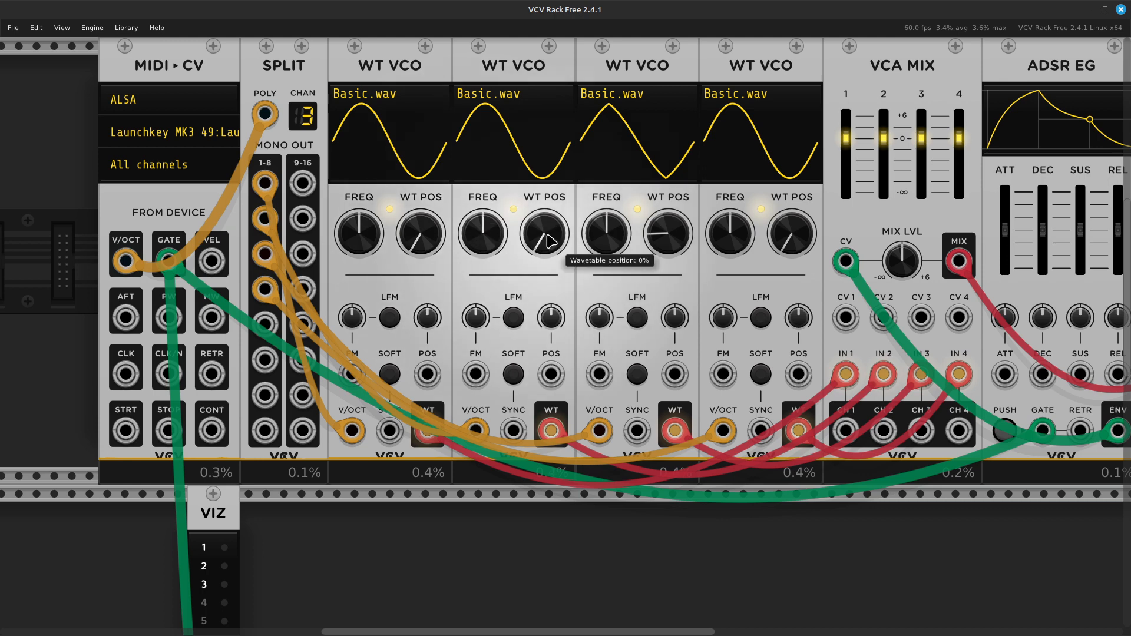
# Raise the wavetable position of the second WT VCO to its maximum for a square wave, and of the fourth to a sawtooth.
pyautogui.moveTo(548, 242); pyautogui.dragTo(548, 197)
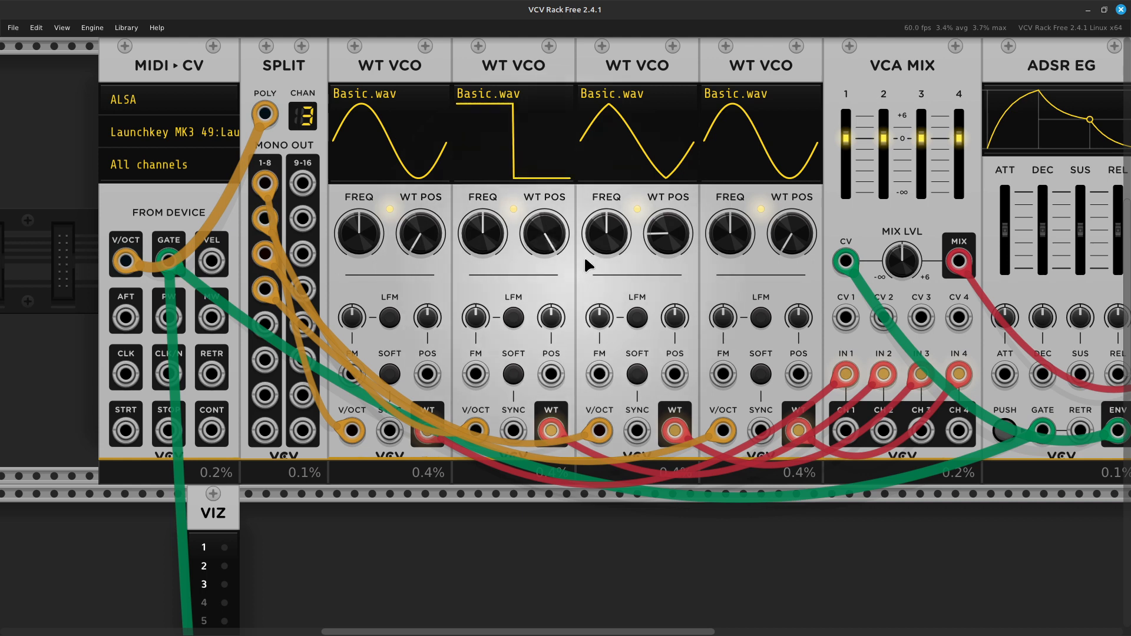
pyautogui.moveTo(678, 236)
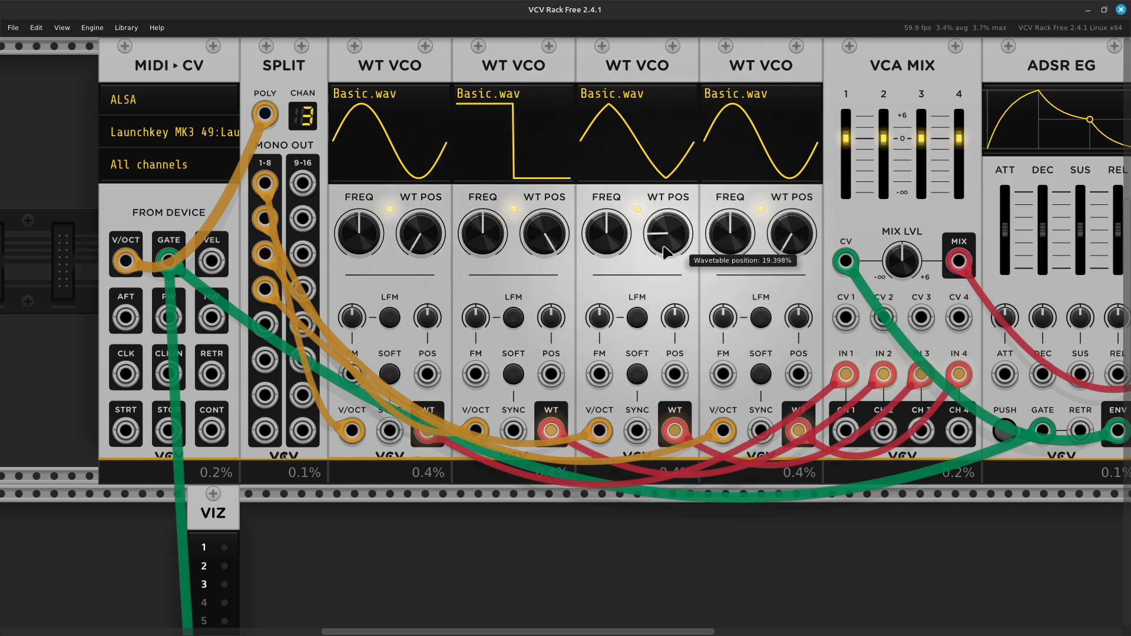
pyautogui.moveTo(664, 242); pyautogui.dragTo(664, 242)
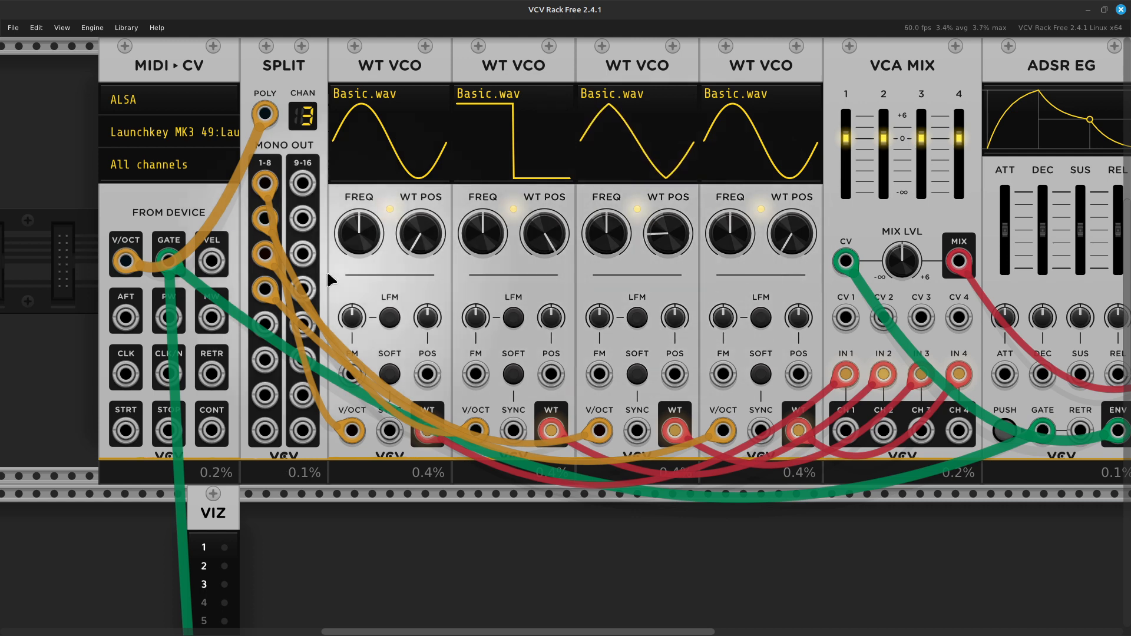
pyautogui.moveTo(415, 244)
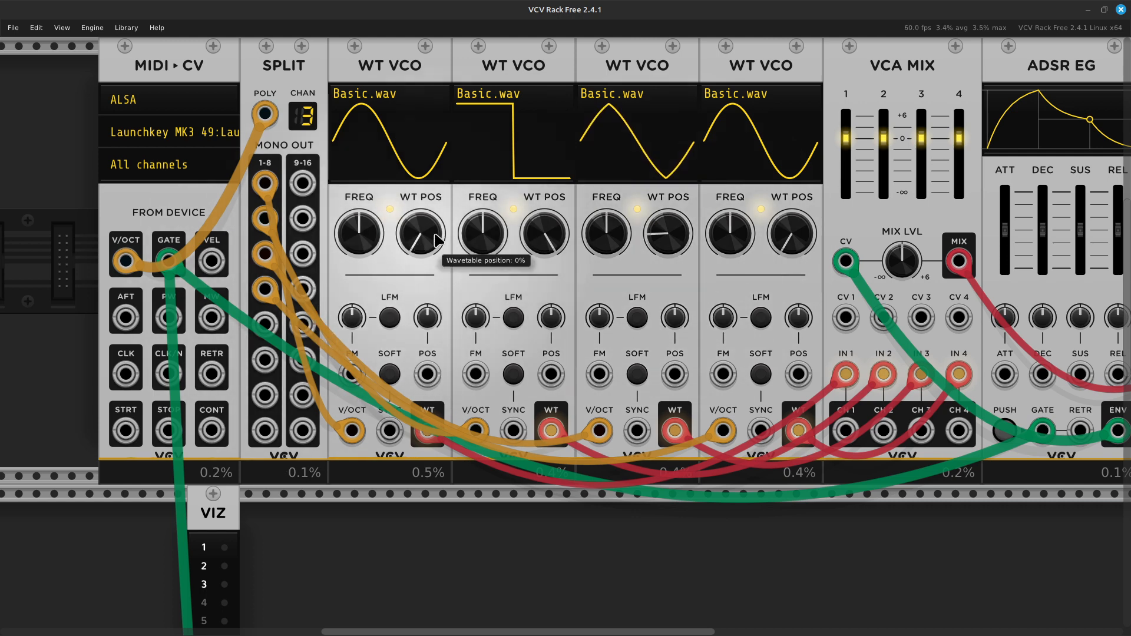
pyautogui.moveTo(807, 251)
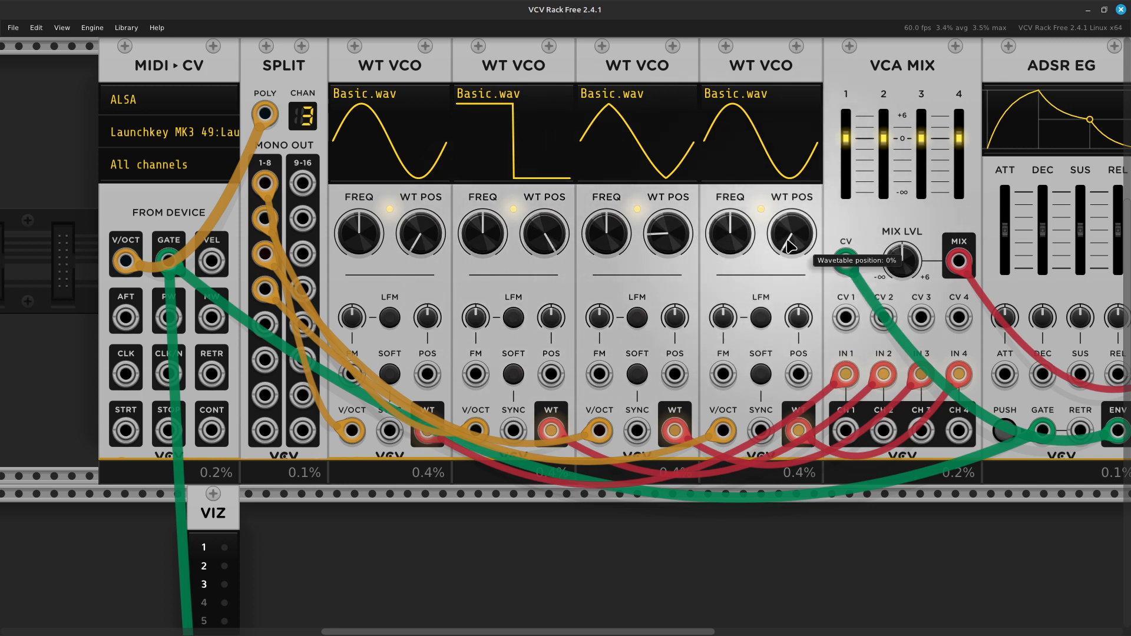
pyautogui.moveTo(790, 247); pyautogui.dragTo(790, 214)
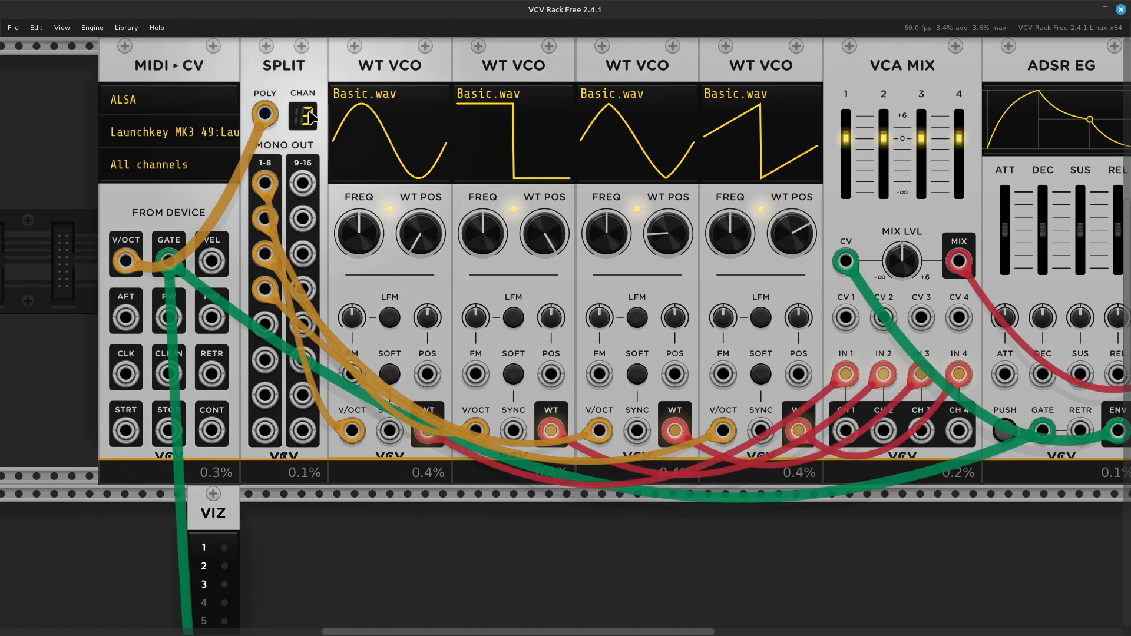
pyautogui.moveTo(264, 121)
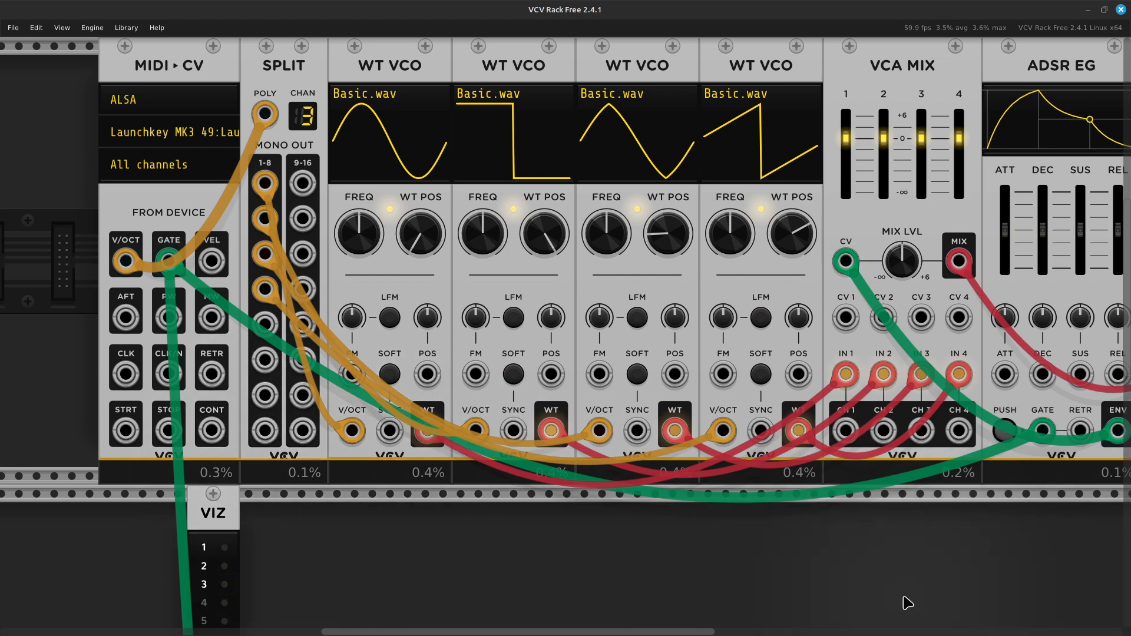
# Remove the cable between VCA and AUDIO, and move the MIX cable from the VCA's IN to AUDIO's L/MON input.
pyautogui.hscroll(5, 899, 607)
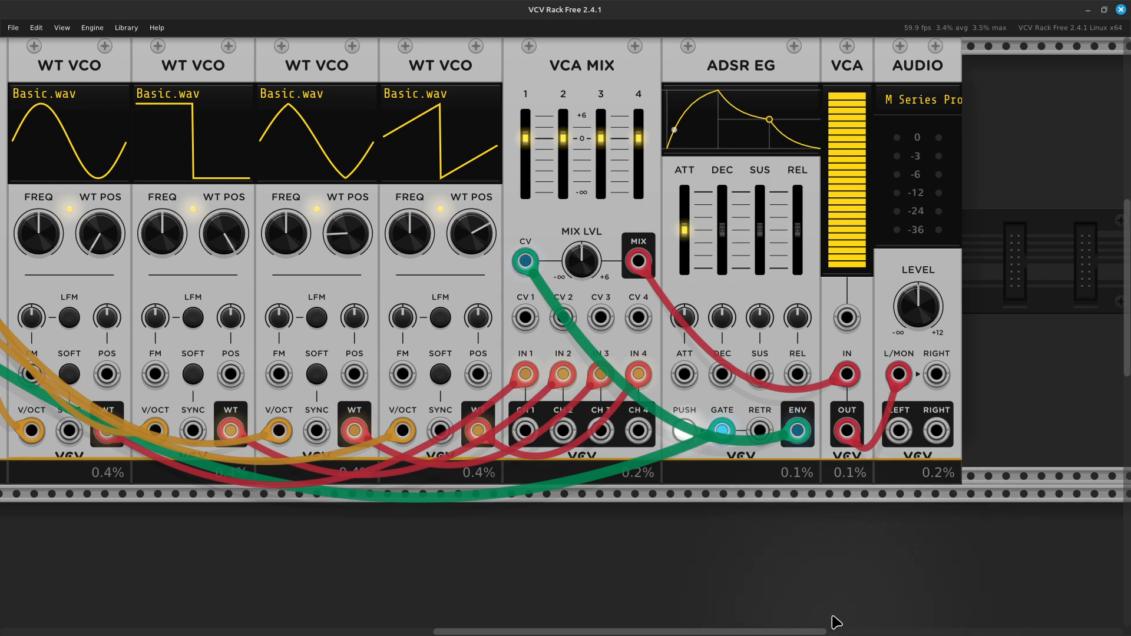
pyautogui.moveTo(760, 633)
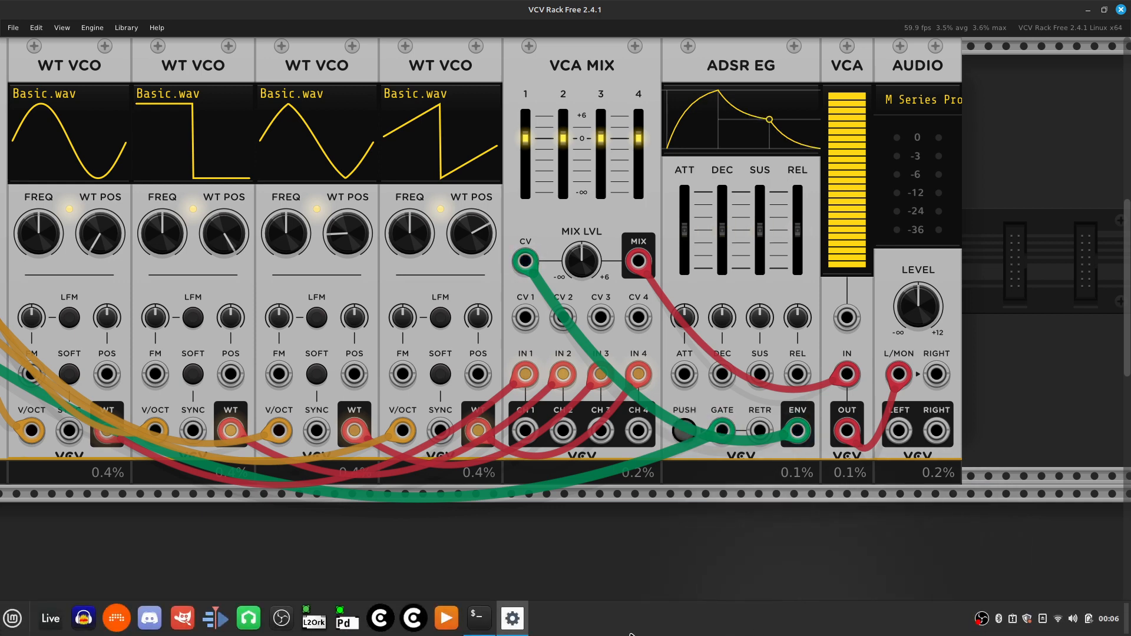
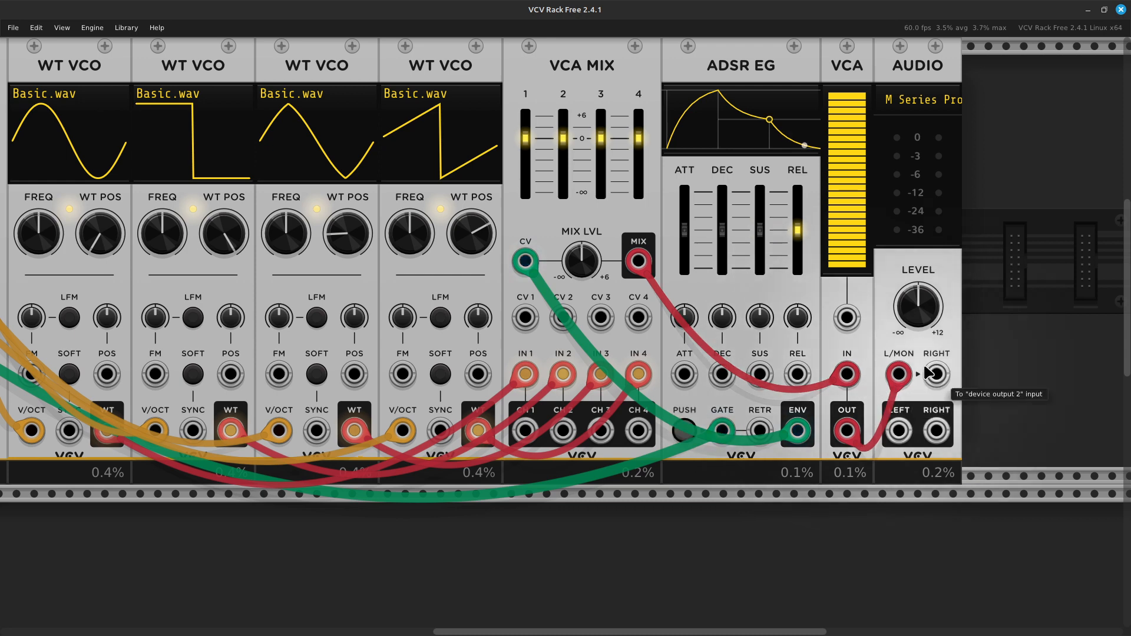
pyautogui.moveTo(899, 374); pyautogui.dragTo(892, 556)
pyautogui.moveTo(850, 380); pyautogui.dragTo(899, 376)
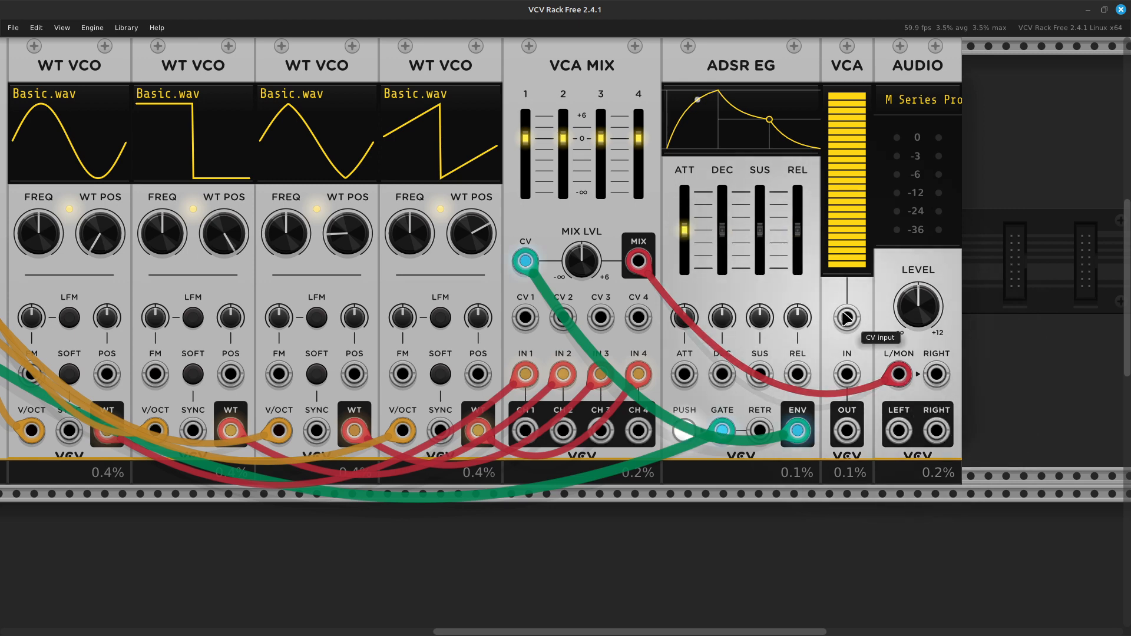
# Reselect JACK as AUDIO's driver and choose M Series Pro (1-2 in, 1-2 out) as its device.
pyautogui.click(930, 109)
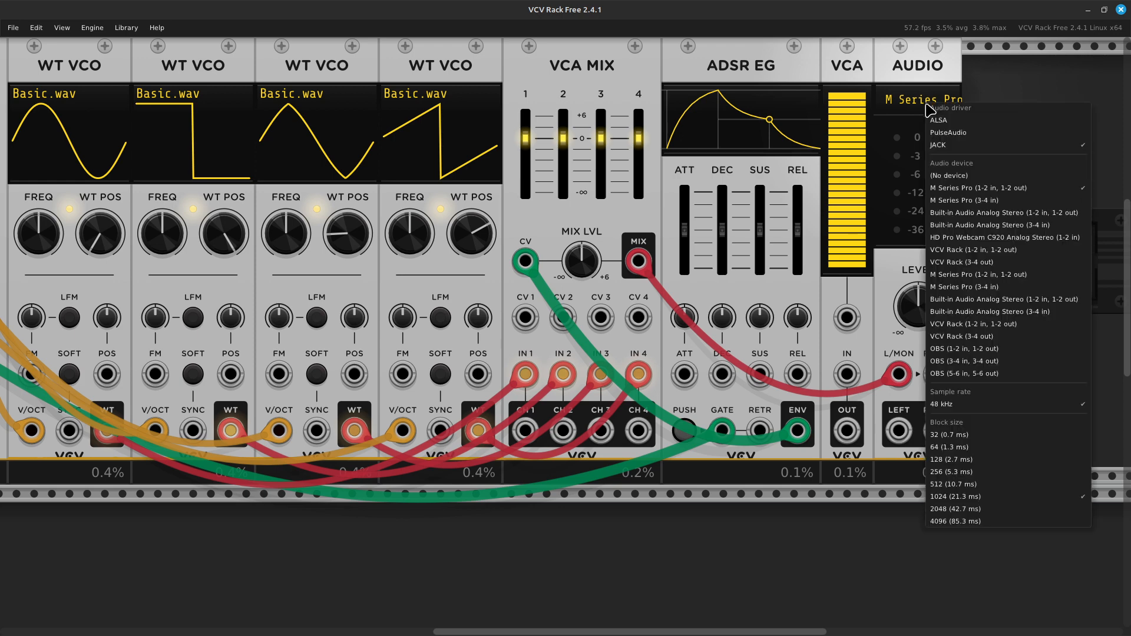
pyautogui.click(950, 146)
pyautogui.click(917, 104)
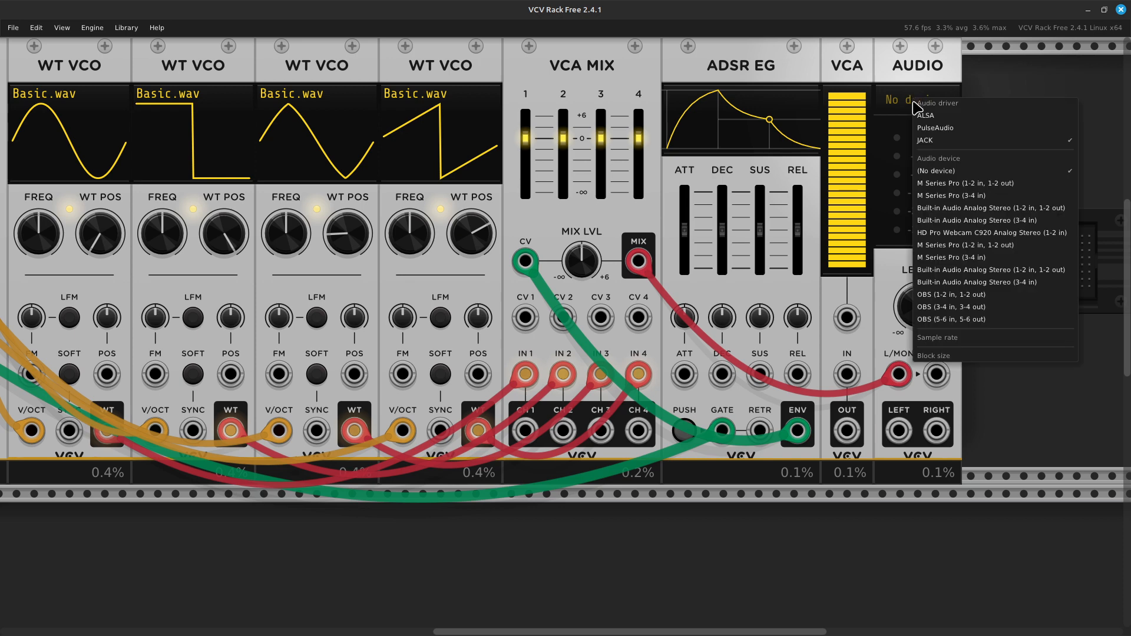
pyautogui.click(930, 186)
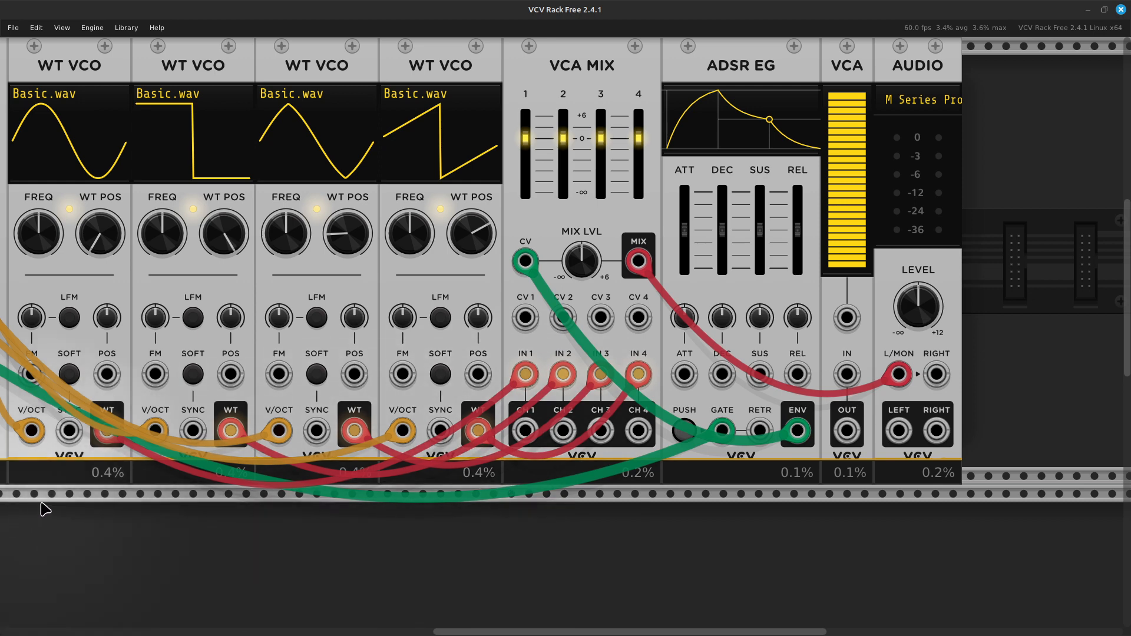
# Lower AUDIO's output level to about -14.8 dB, and remove the cable between VCA MIX's MIX output and L/MON.
pyautogui.moveTo(931, 311)
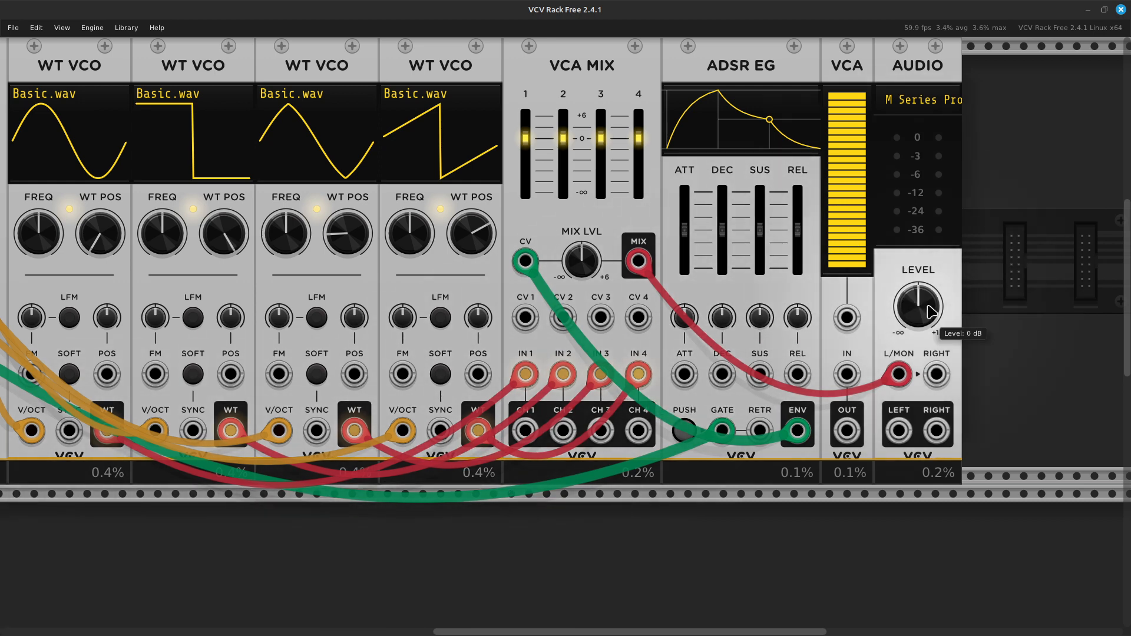
pyautogui.moveTo(931, 311); pyautogui.dragTo(931, 330)
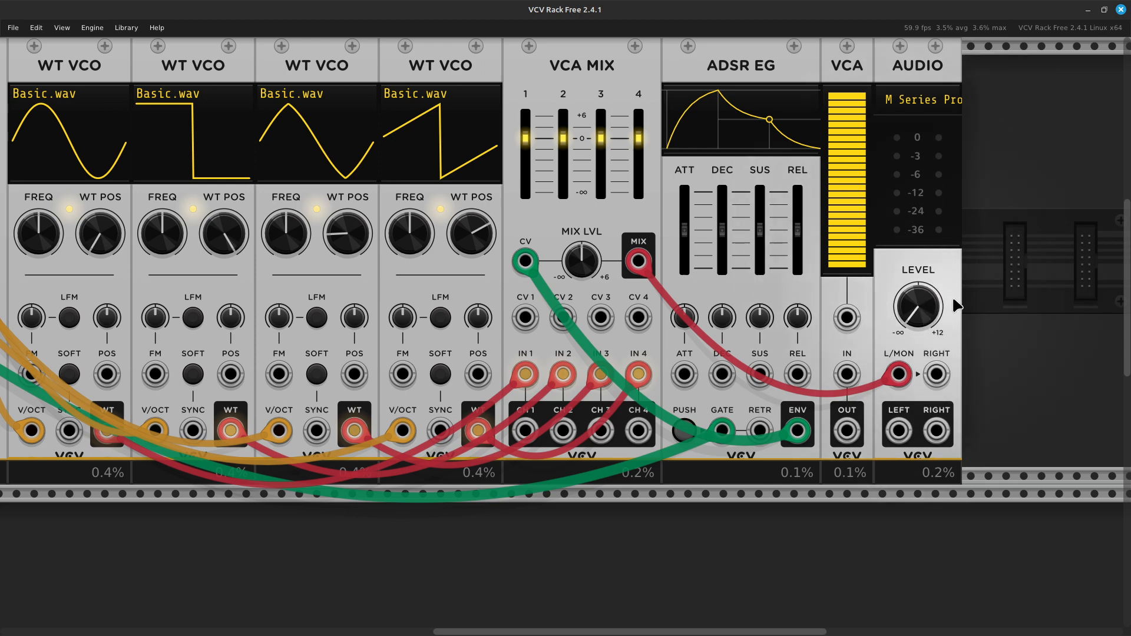
pyautogui.moveTo(920, 317)
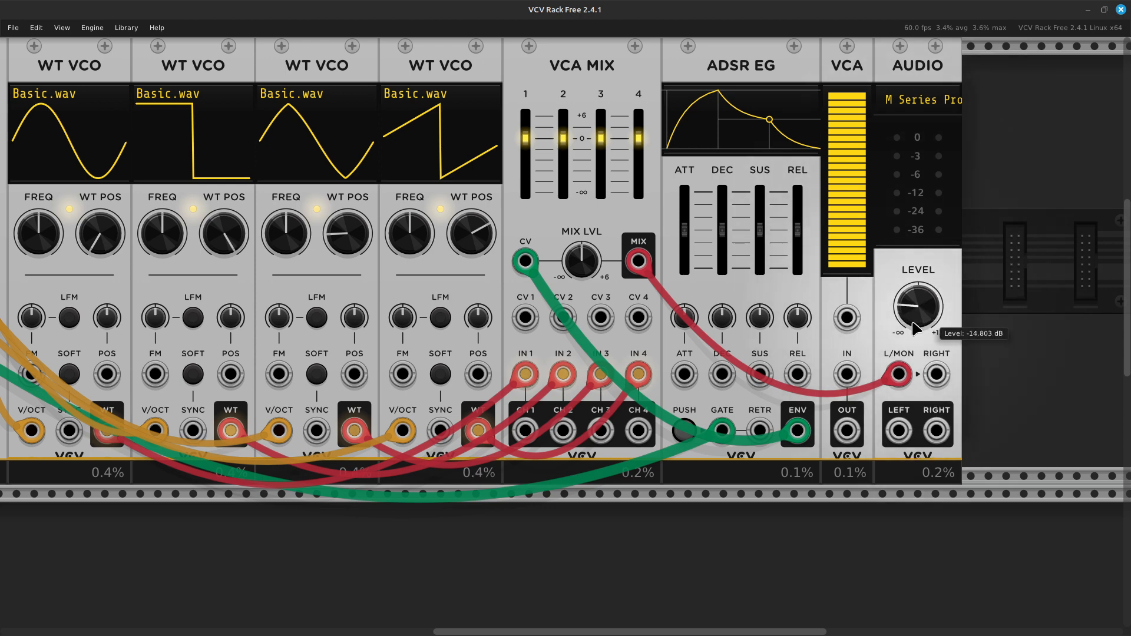
pyautogui.moveTo(896, 376); pyautogui.dragTo(848, 520)
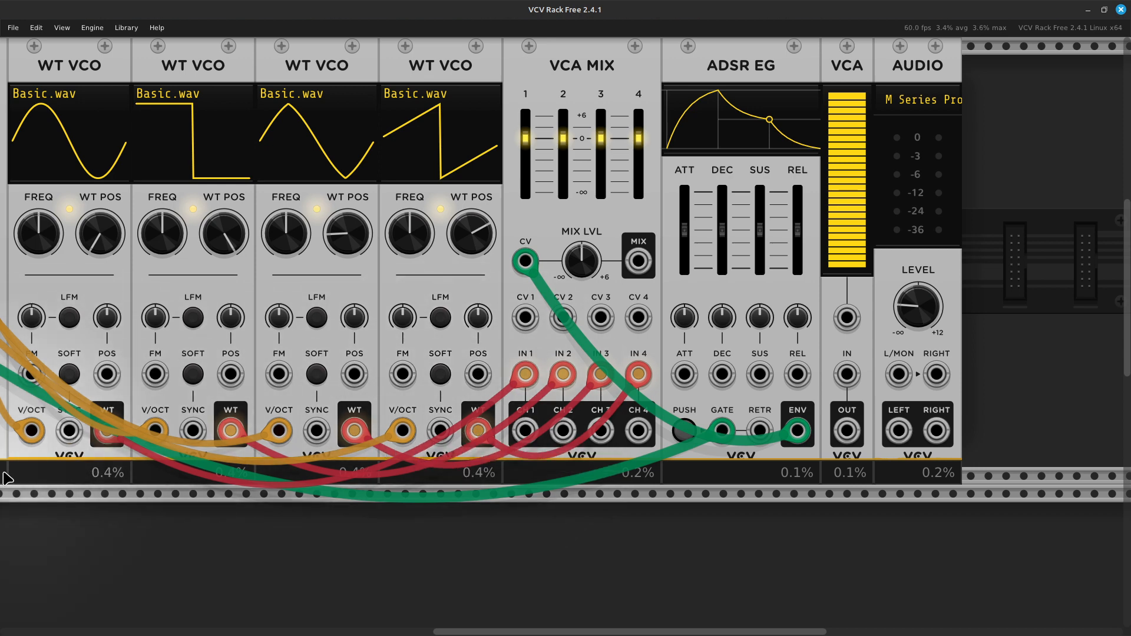
# Unplug the first WT VCO's cable from VCA MIX's IN 1, and reconnect IN 1 to that oscillator's WT output in red.
pyautogui.hscroll(-3, 5, 477)
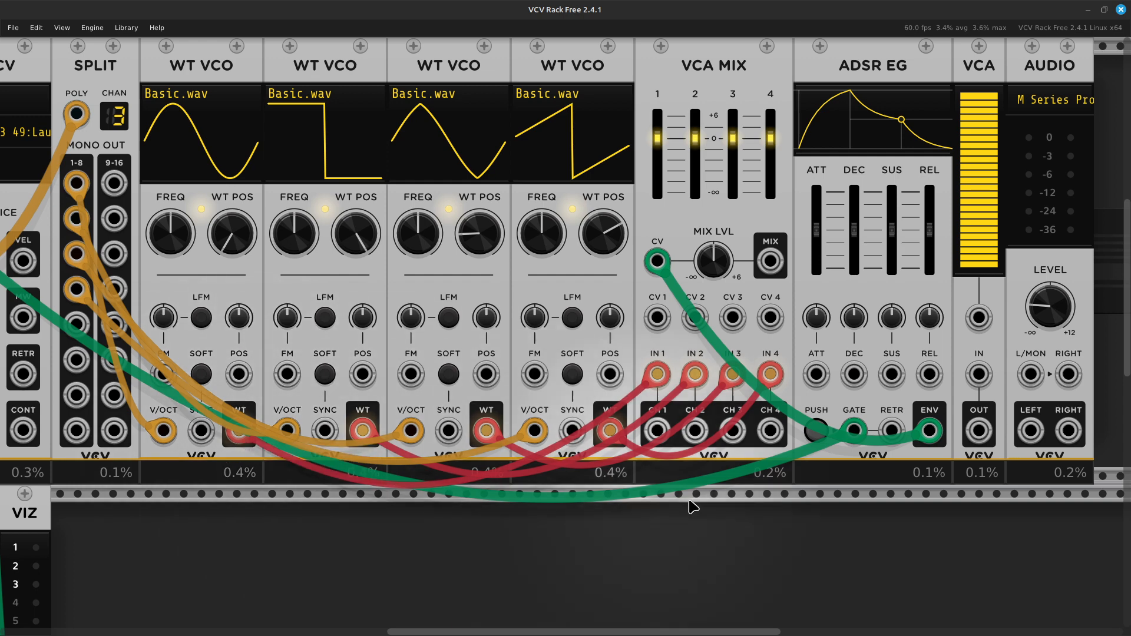
pyautogui.hscroll(5, 913, 528)
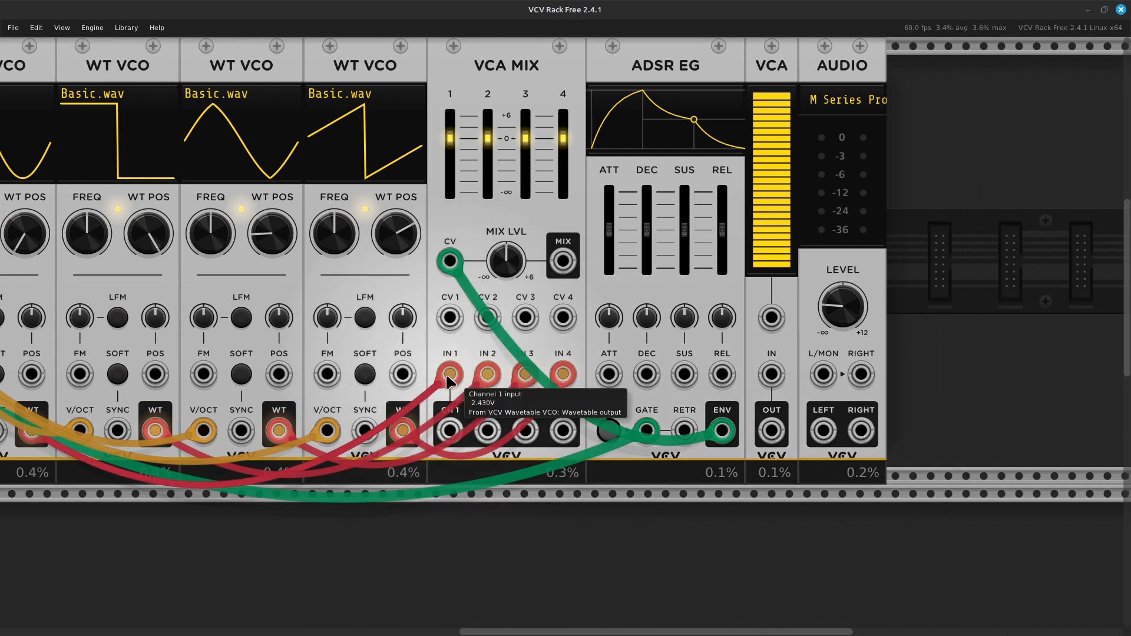
pyautogui.moveTo(449, 377)
pyautogui.mouseDown()
pyautogui.moveTo(463, 412)
pyautogui.moveTo(570, 497)
pyautogui.moveTo(724, 479)
pyautogui.moveTo(793, 458)
pyautogui.moveTo(824, 377)
pyautogui.moveTo(803, 462)
pyautogui.moveTo(629, 512)
pyautogui.moveTo(435, 380)
pyautogui.mouseUp()
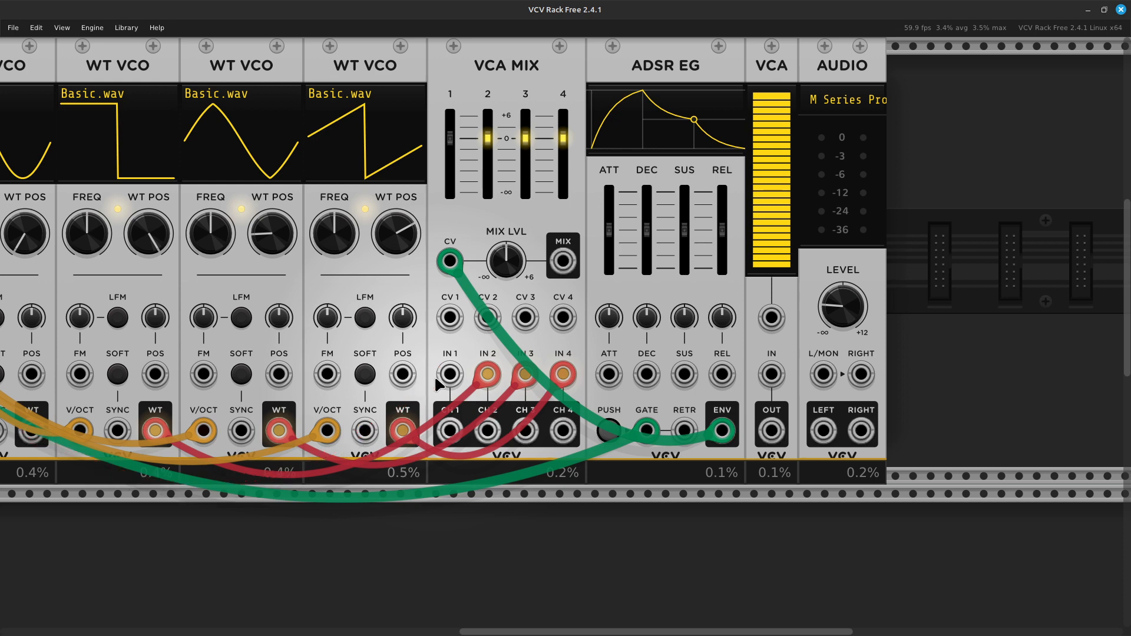
pyautogui.hscroll(-5, 331, 460)
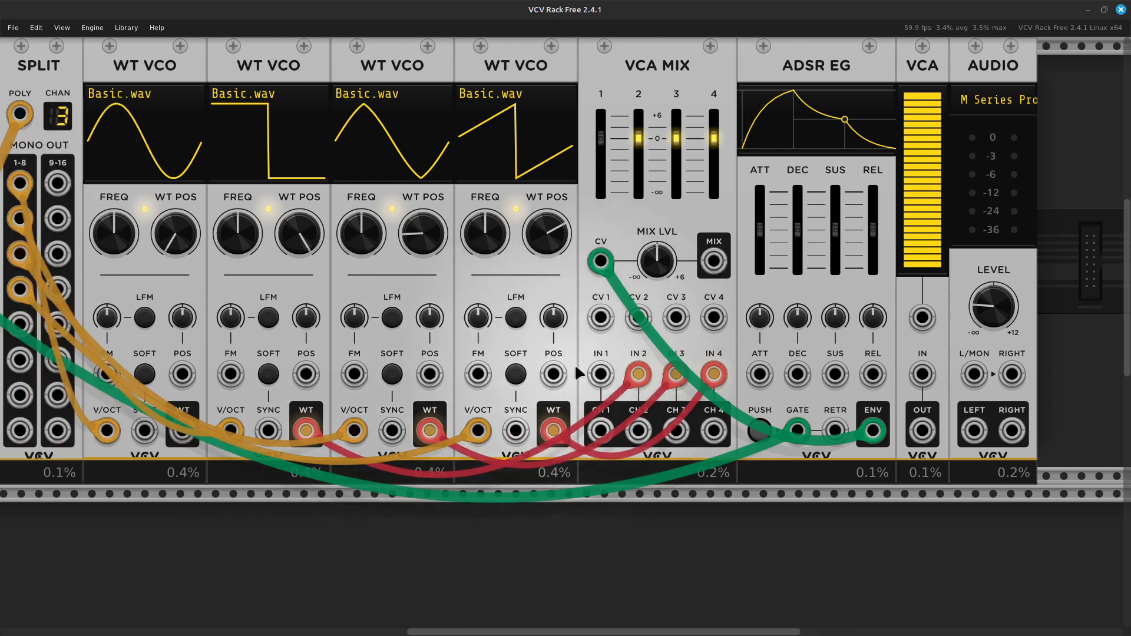
pyautogui.rightClick(598, 375)
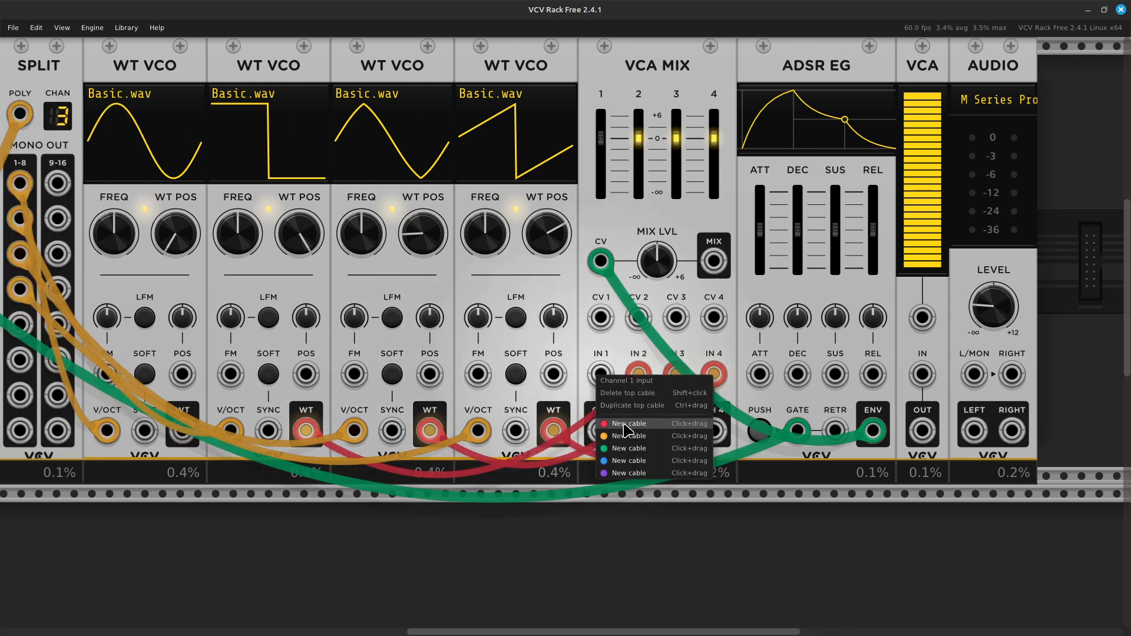
pyautogui.moveTo(607, 423)
pyautogui.mouseDown()
pyautogui.moveTo(513, 568)
pyautogui.moveTo(429, 565)
pyautogui.moveTo(371, 536)
pyautogui.moveTo(353, 446)
pyautogui.mouseUp()
pyautogui.hscroll(-4, 472, 566)
pyautogui.hscroll(-1, 429, 565)
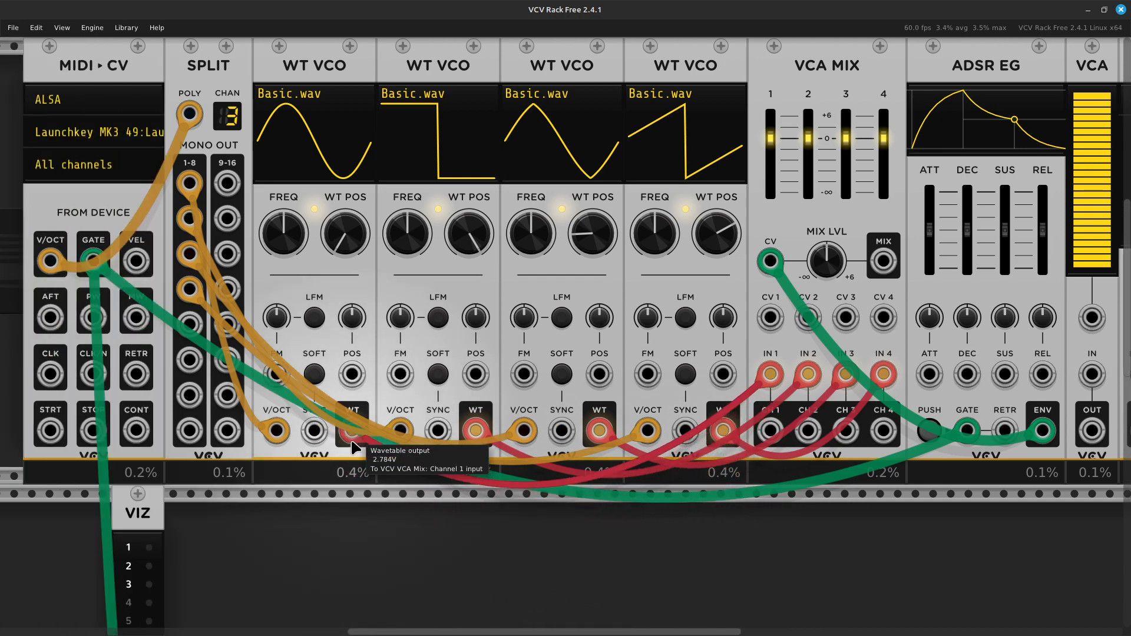
# Remove the green cable between ADSR EG's ENV output and VCA MIX's CV input.
pyautogui.hscroll(12, 457, 543)
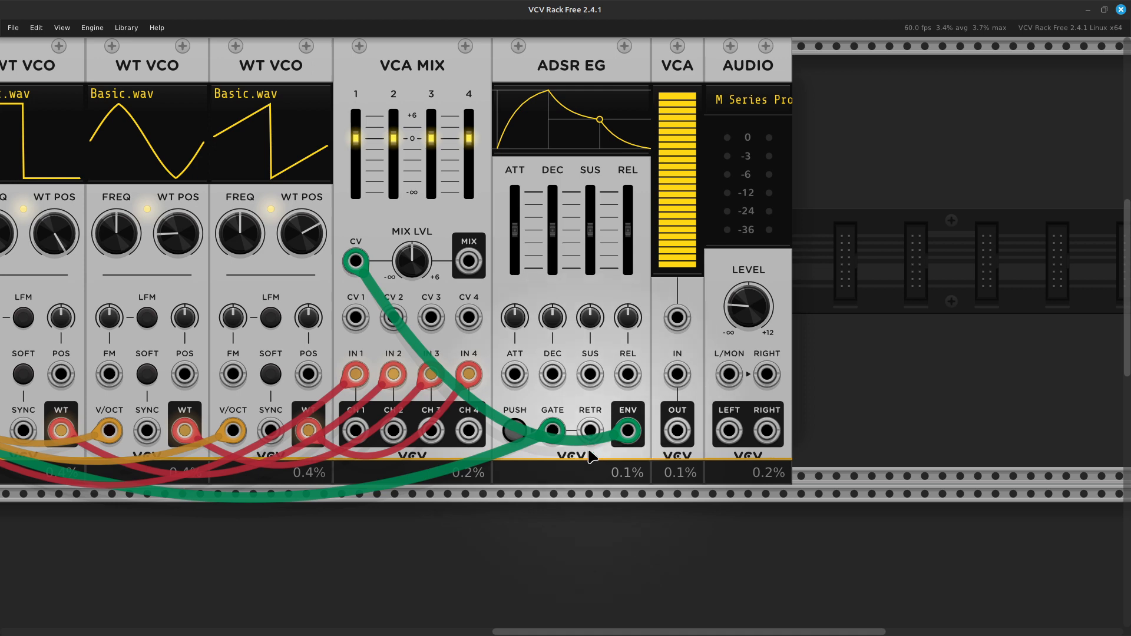
pyautogui.moveTo(553, 430)
pyautogui.mouseDown()
pyautogui.moveTo(561, 505)
pyautogui.moveTo(560, 435)
pyautogui.mouseUp()
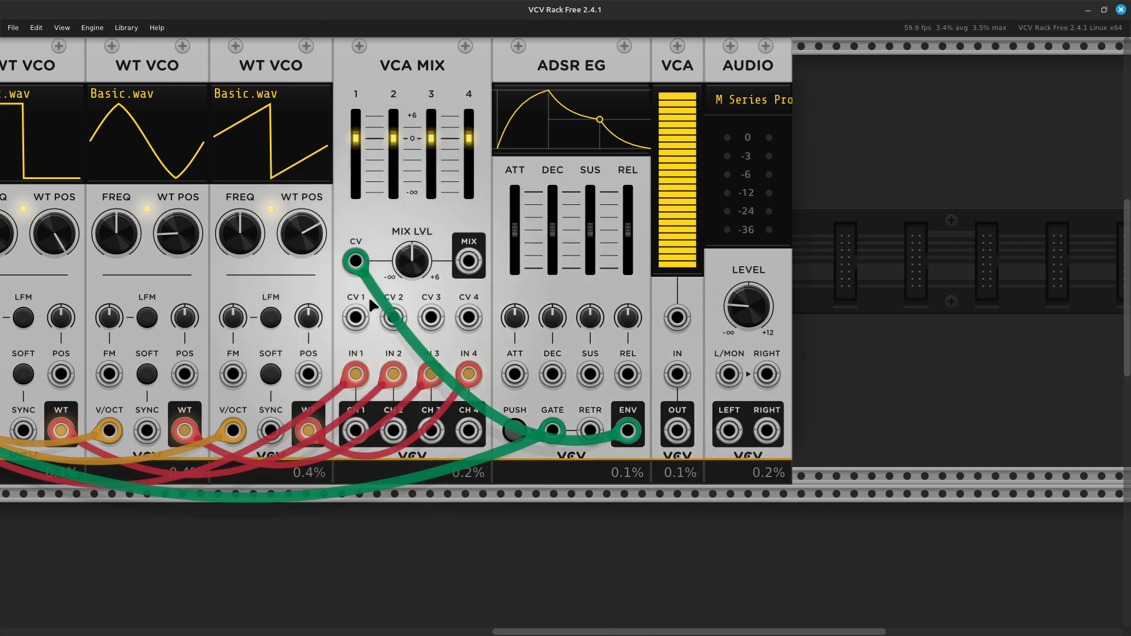
pyautogui.moveTo(355, 261); pyautogui.dragTo(635, 550)
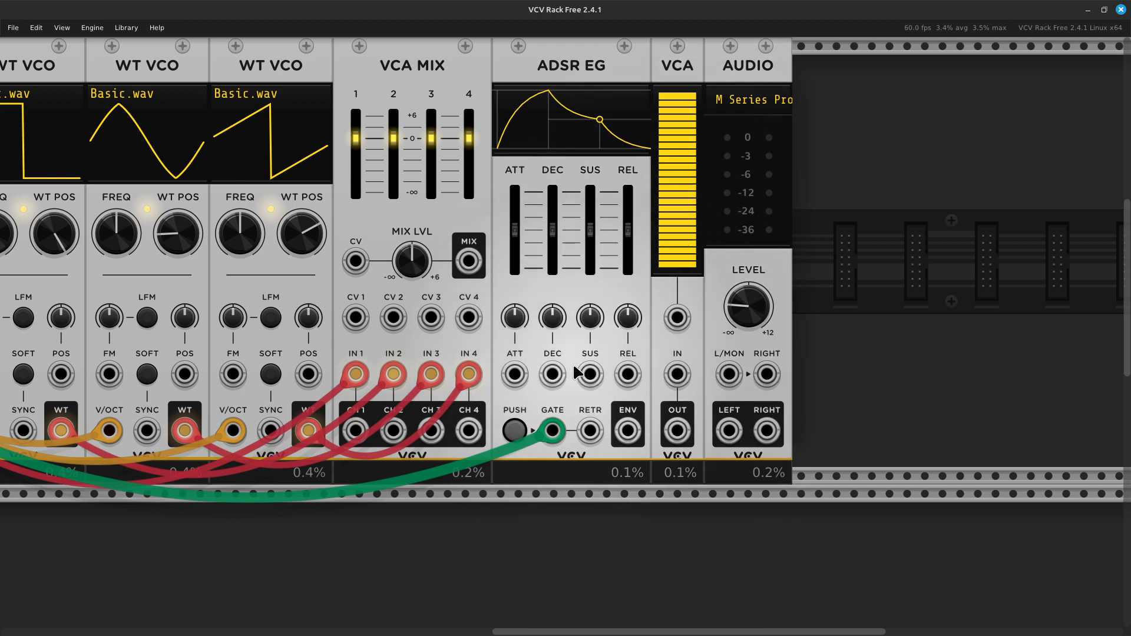
pyautogui.hscroll(-5, 583, 377)
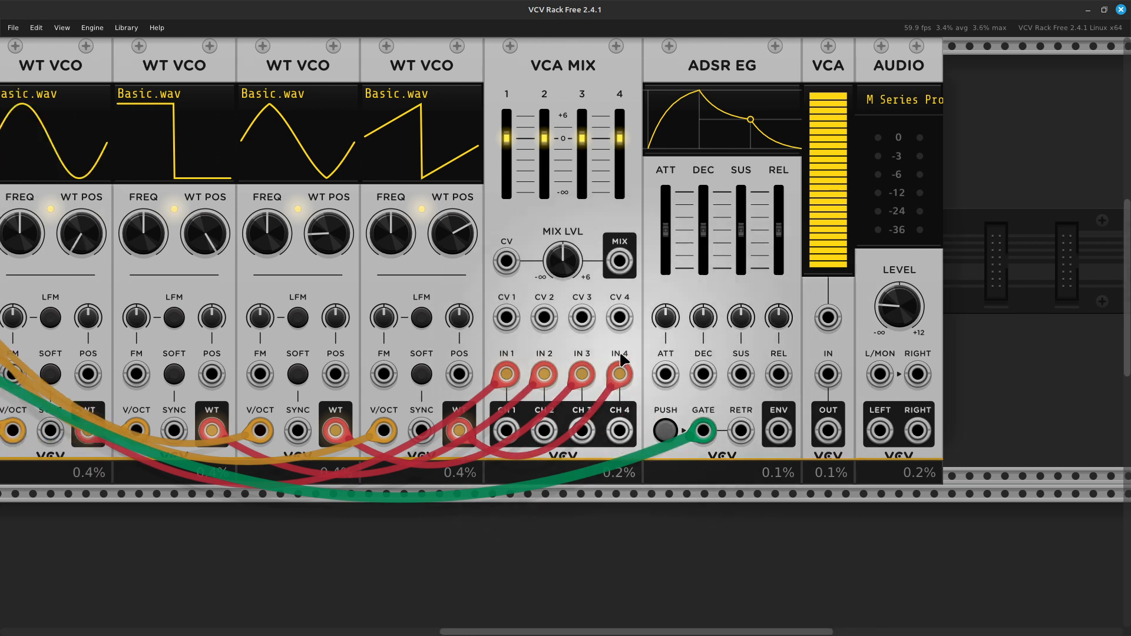
pyautogui.rightClick(619, 269)
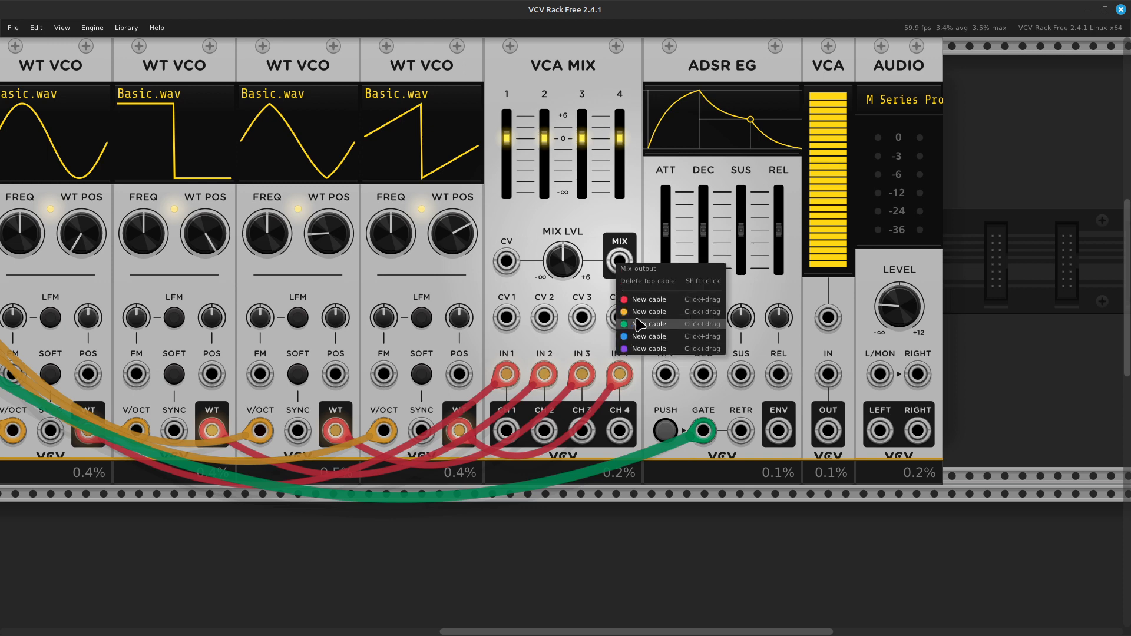
pyautogui.moveTo(694, 359); pyautogui.dragTo(822, 567)
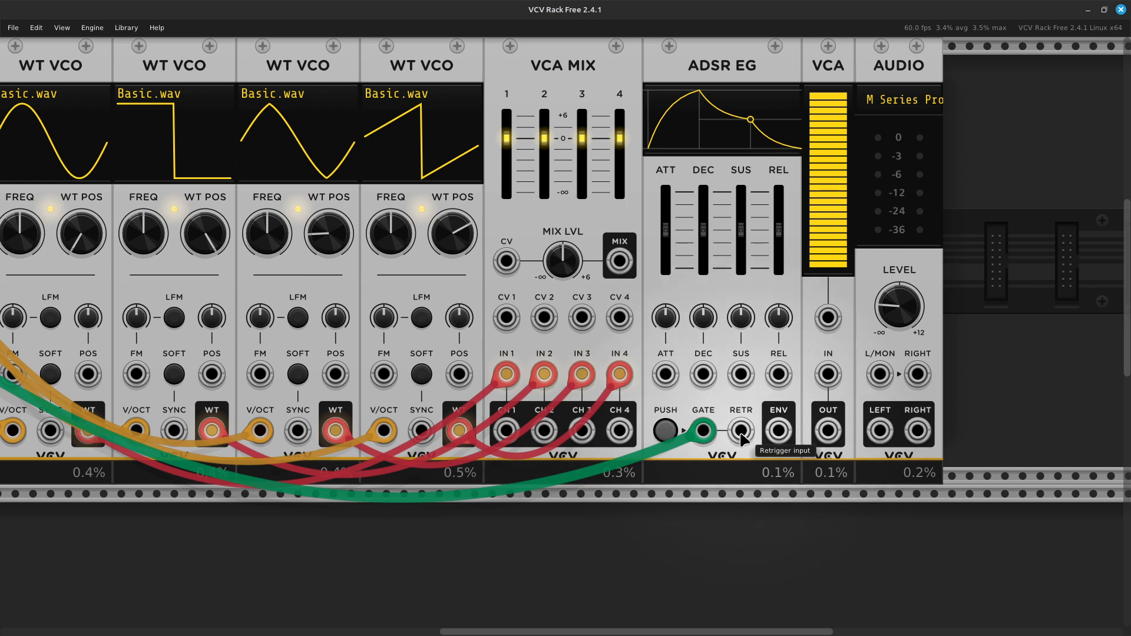
pyautogui.rightClick(776, 439)
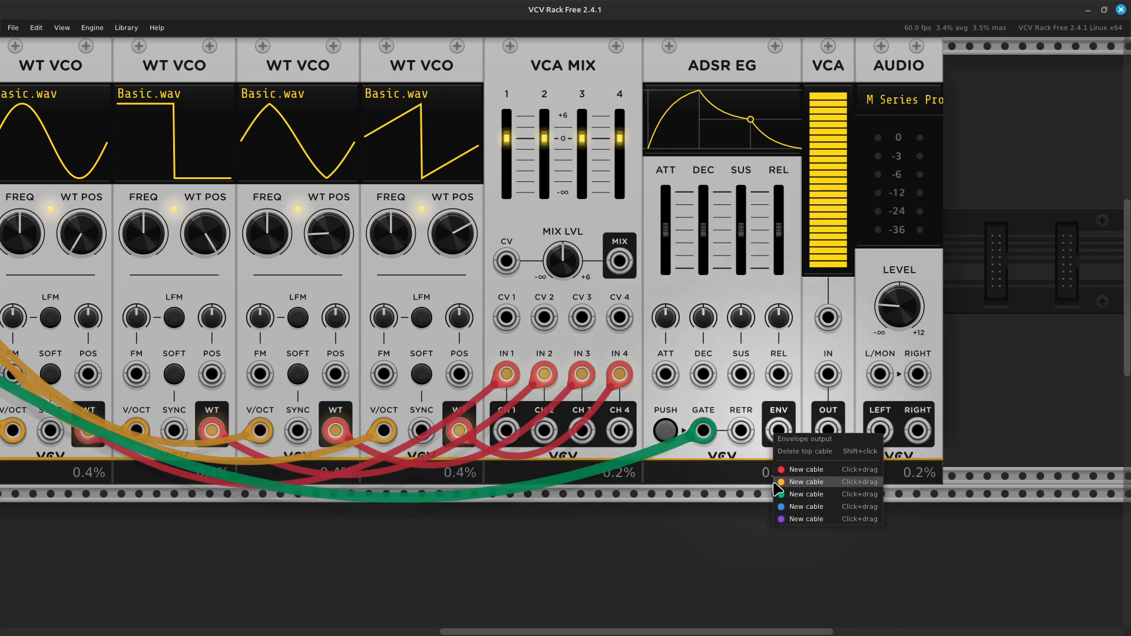
pyautogui.click(793, 498)
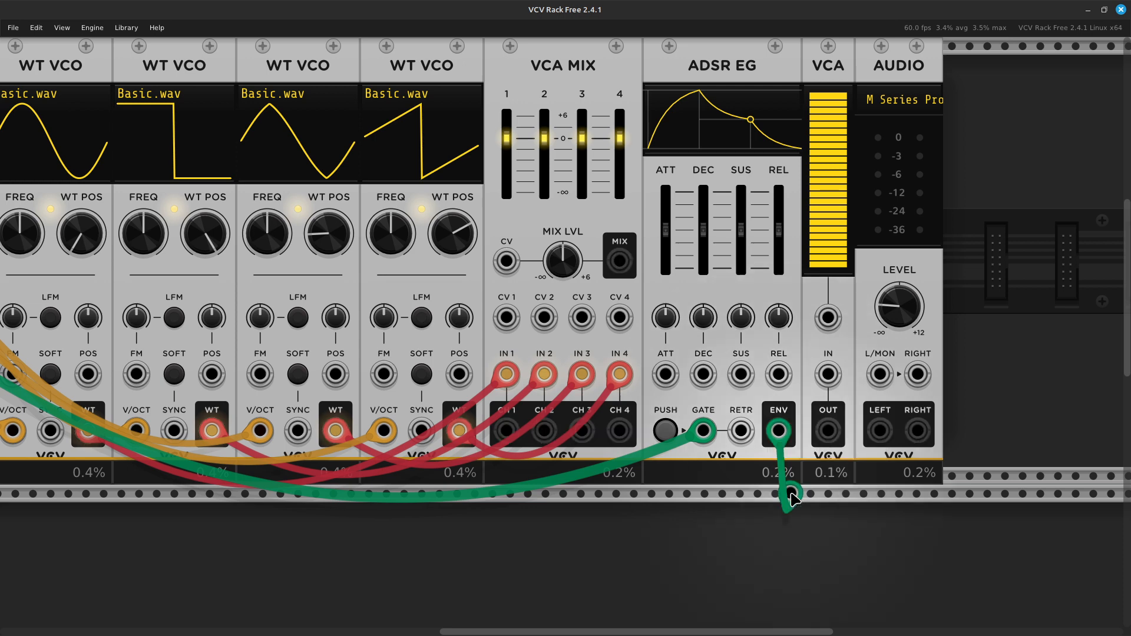
pyautogui.moveTo(781, 504); pyautogui.dragTo(687, 602)
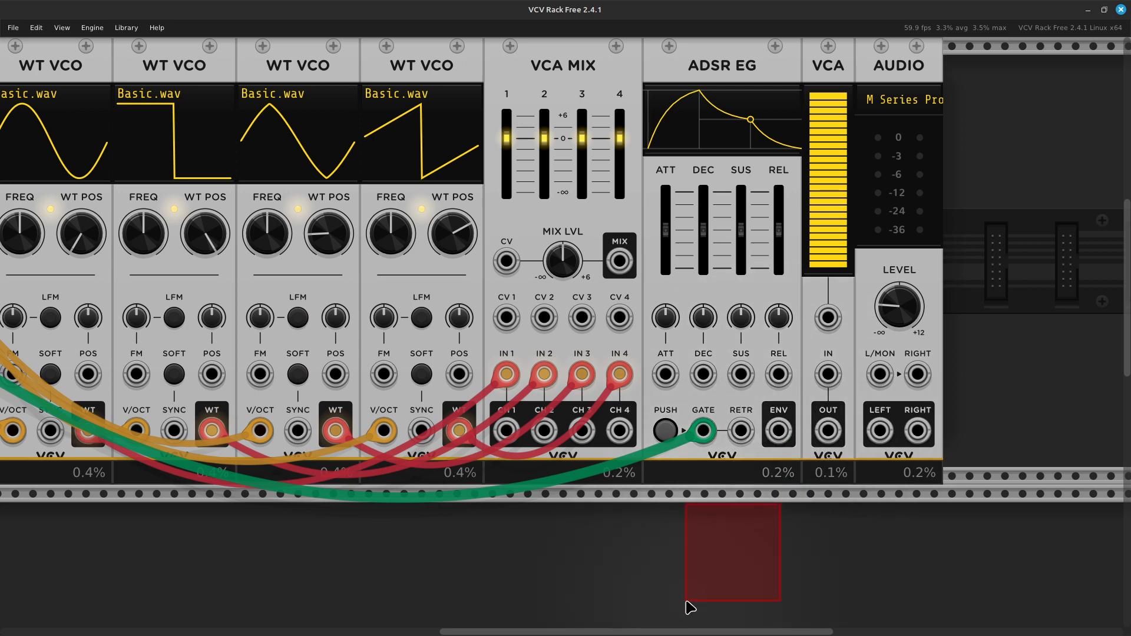
pyautogui.rightClick(776, 437)
pyautogui.click(790, 506)
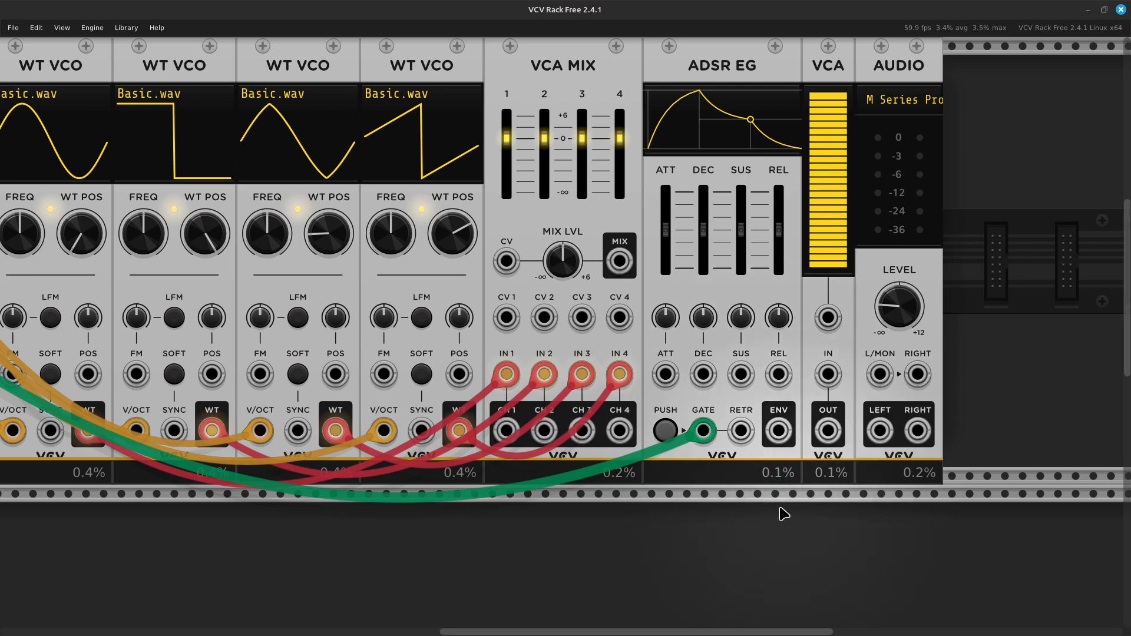
pyautogui.moveTo(783, 499); pyautogui.dragTo(651, 562)
# Connect ADSR EG's ENV output to VCA MIX's CV input in green, and VCA MIX's MIX output to AUDIO's L/MON in red.
pyautogui.rightClick(777, 432)
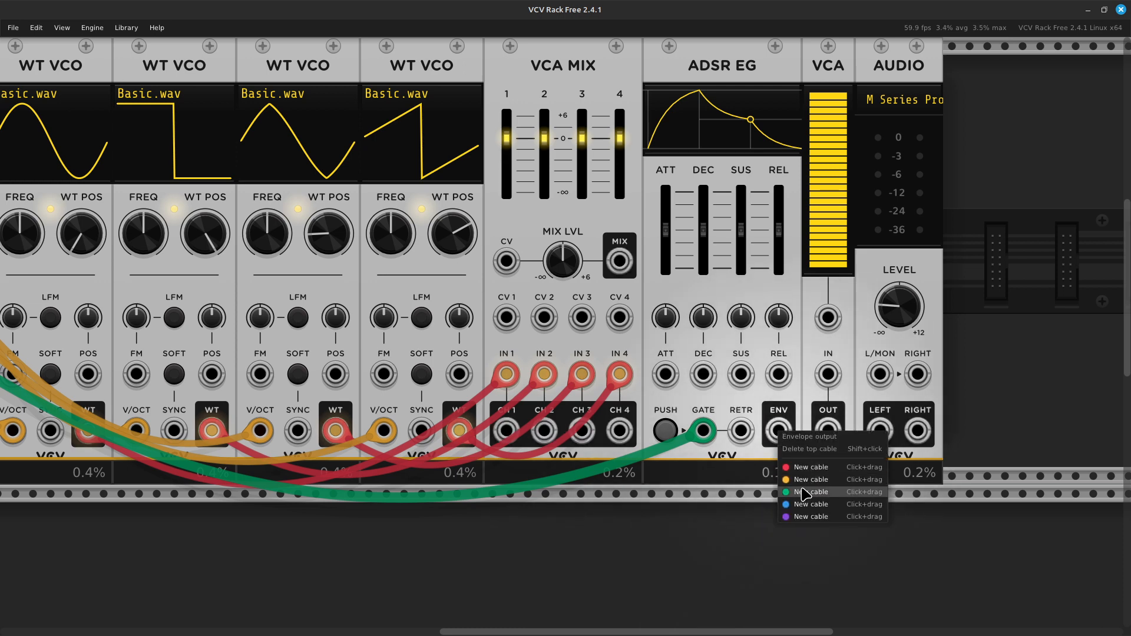
pyautogui.moveTo(805, 493); pyautogui.dragTo(502, 263)
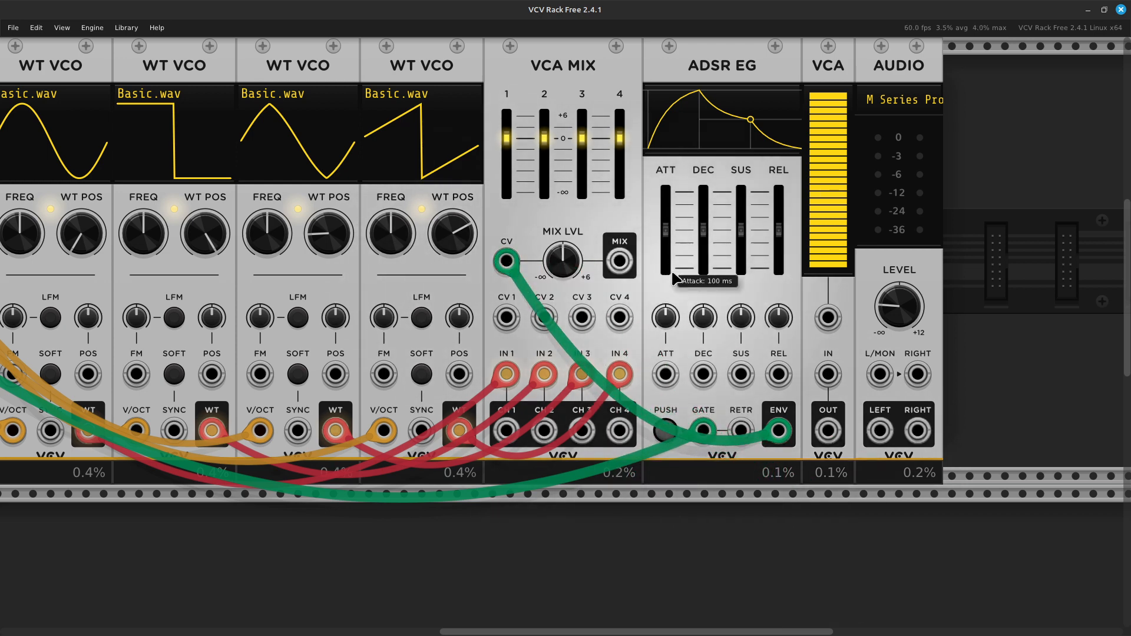
pyautogui.rightClick(621, 269)
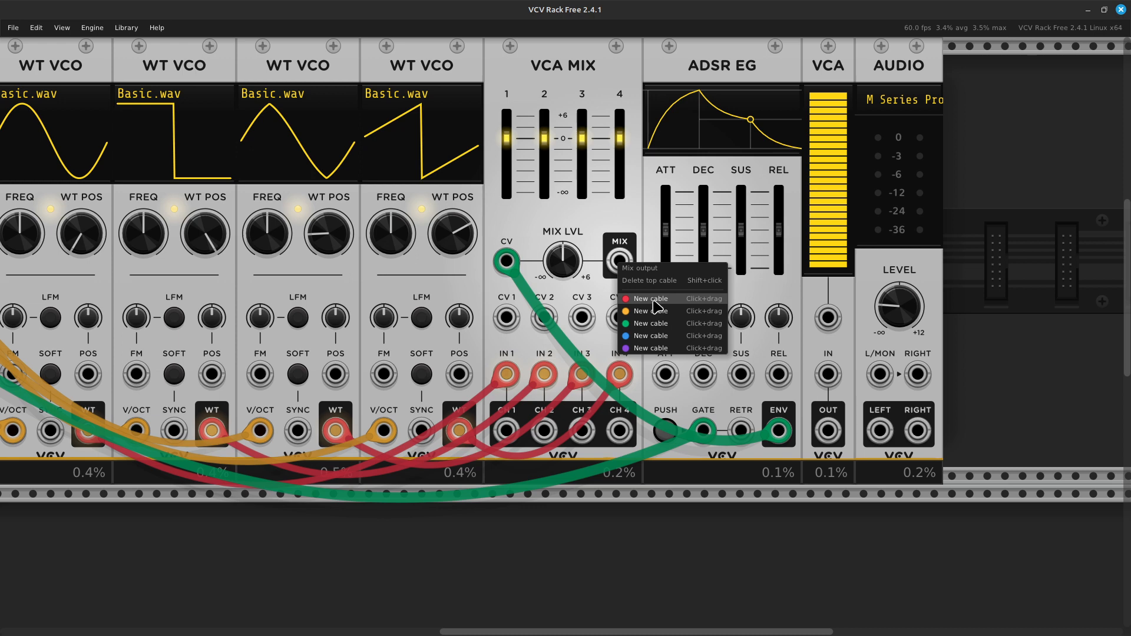
pyautogui.moveTo(657, 305); pyautogui.dragTo(881, 382)
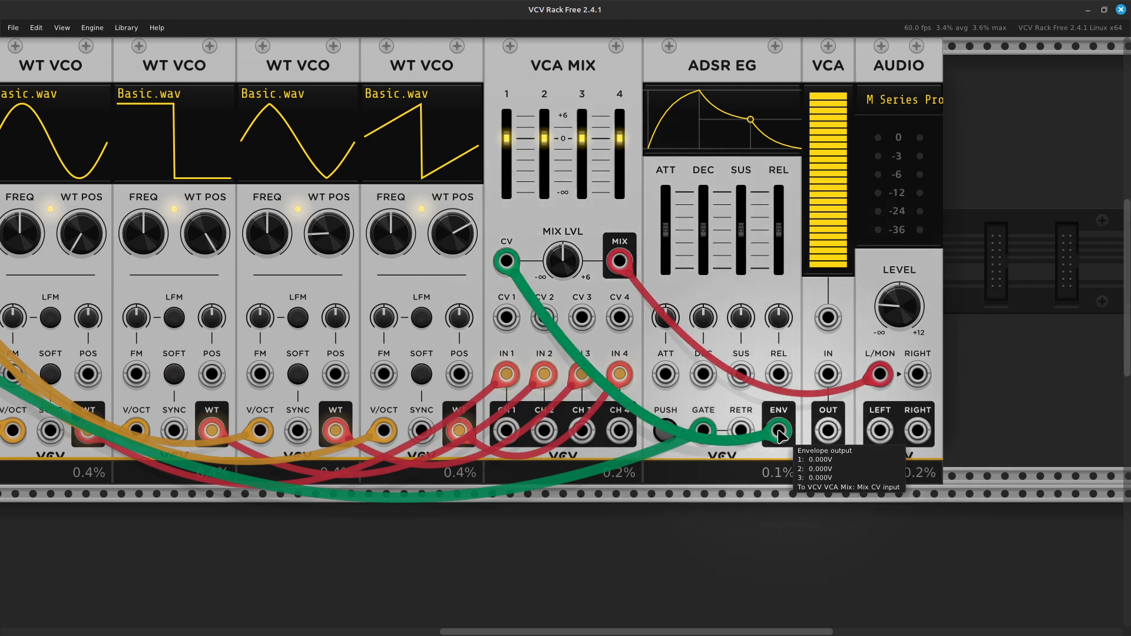
pyautogui.moveTo(779, 432)
pyautogui.mouseDown()
pyautogui.moveTo(767, 487)
pyautogui.moveTo(783, 433)
pyautogui.moveTo(788, 443)
pyautogui.mouseUp()
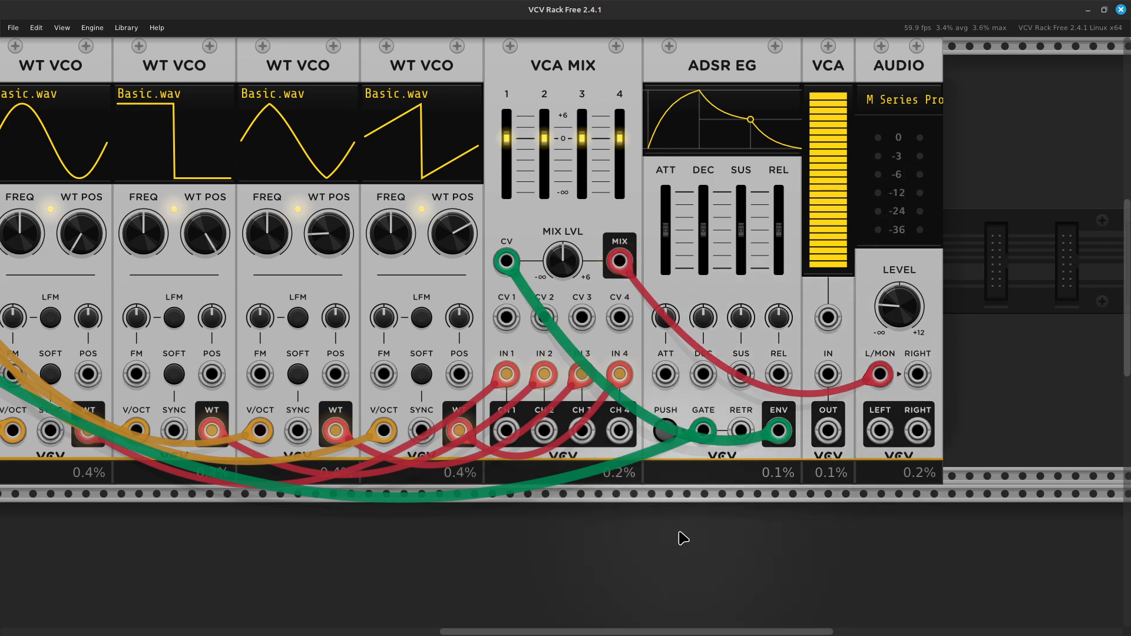
pyautogui.hscroll(-17, 422, 526)
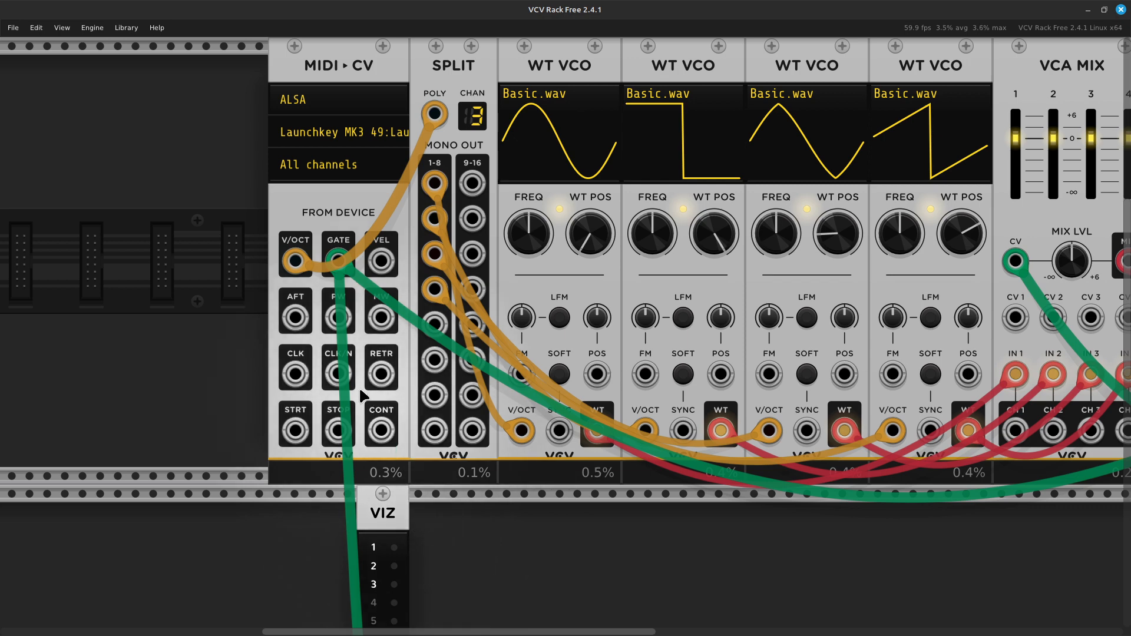
pyautogui.moveTo(348, 278)
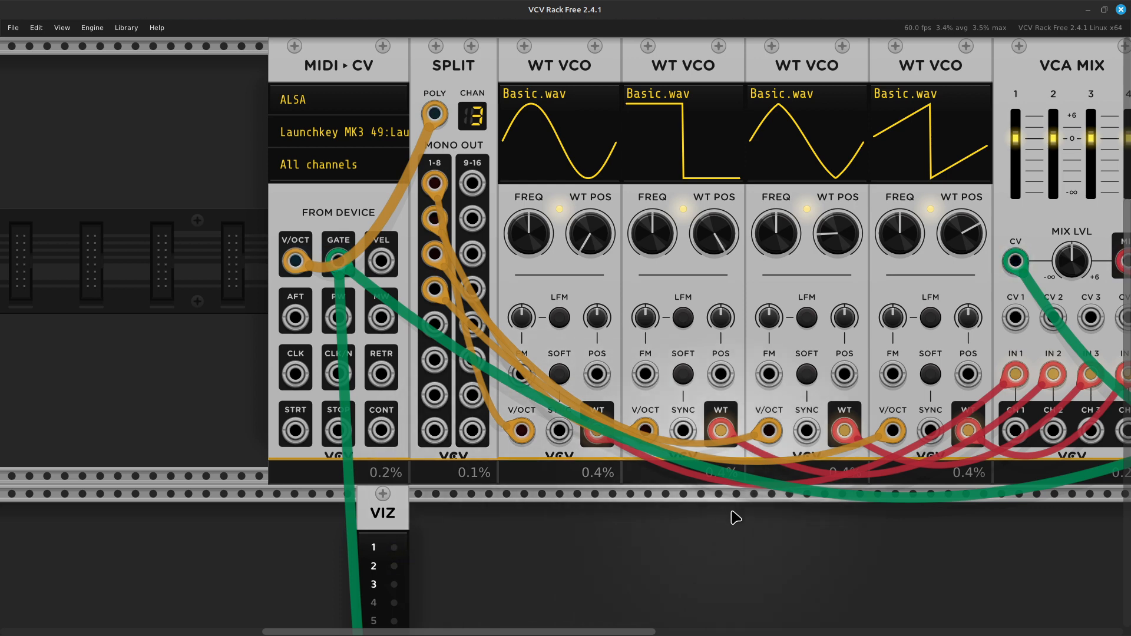
pyautogui.hscroll(10, 735, 519)
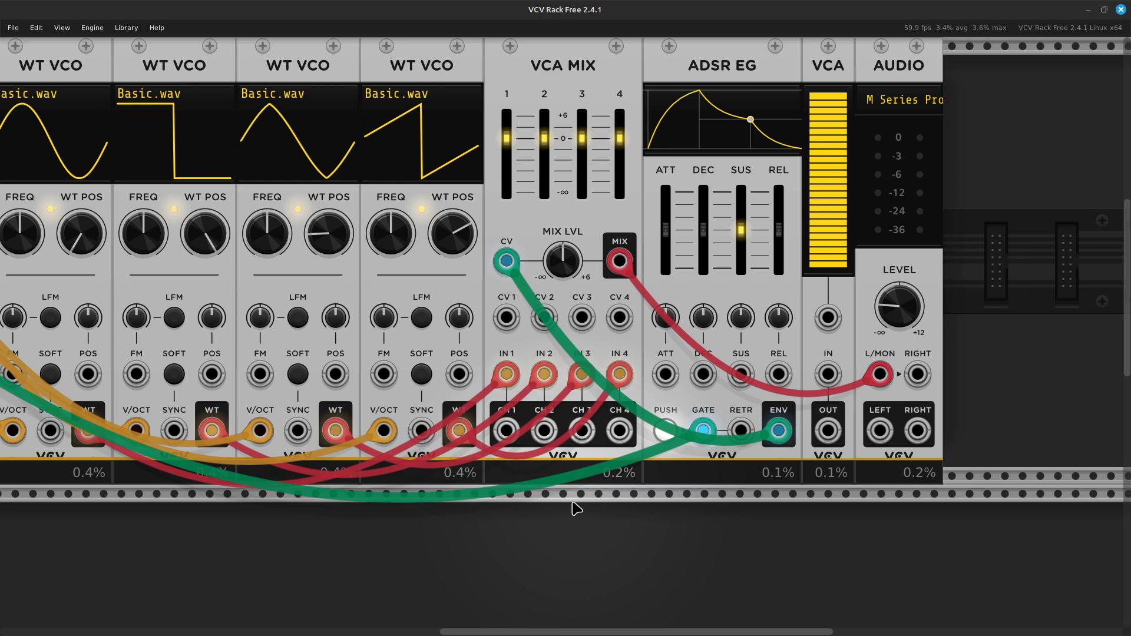
# Set the MIDI-CV module's polyphony mode to Reset.
pyautogui.hscroll(-10, 576, 508)
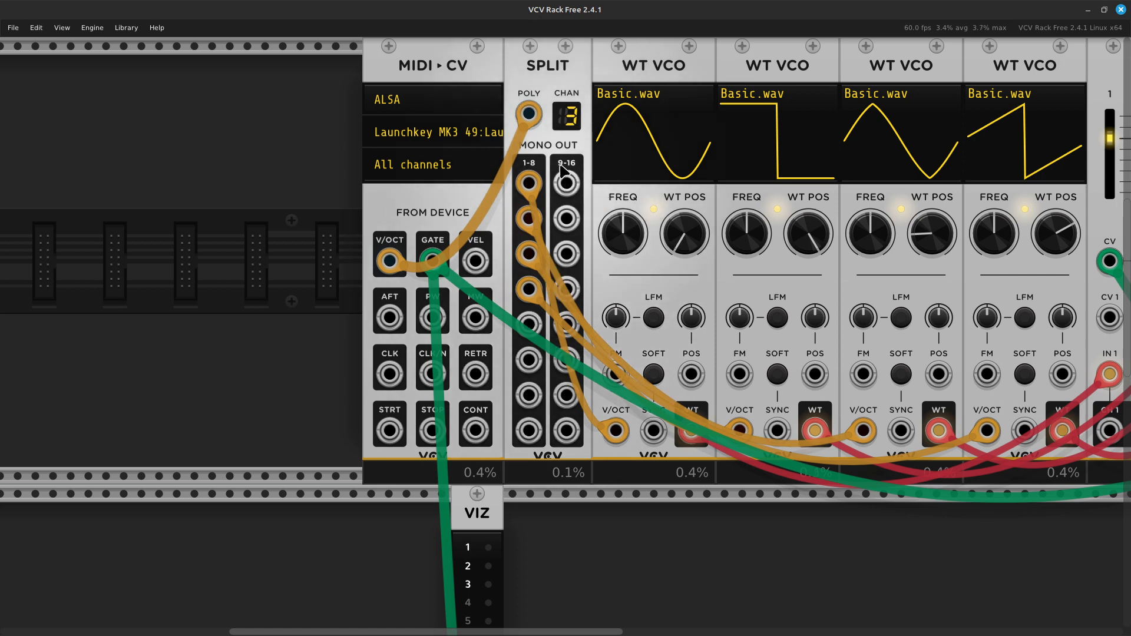
pyautogui.rightClick(427, 205)
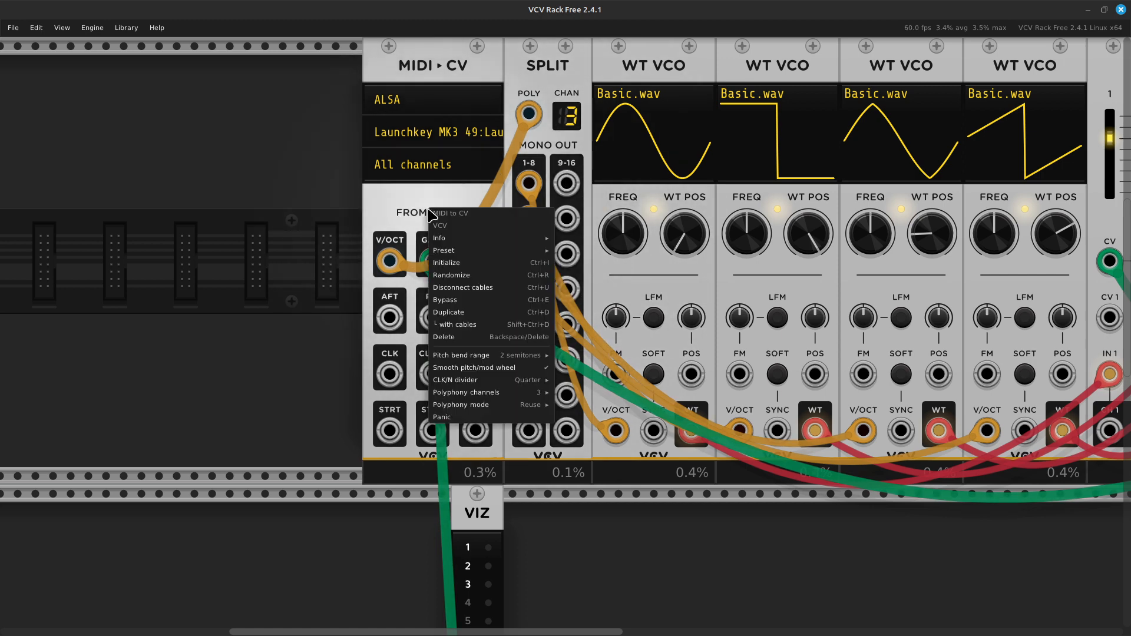
pyautogui.moveTo(500, 393)
pyautogui.moveTo(510, 412)
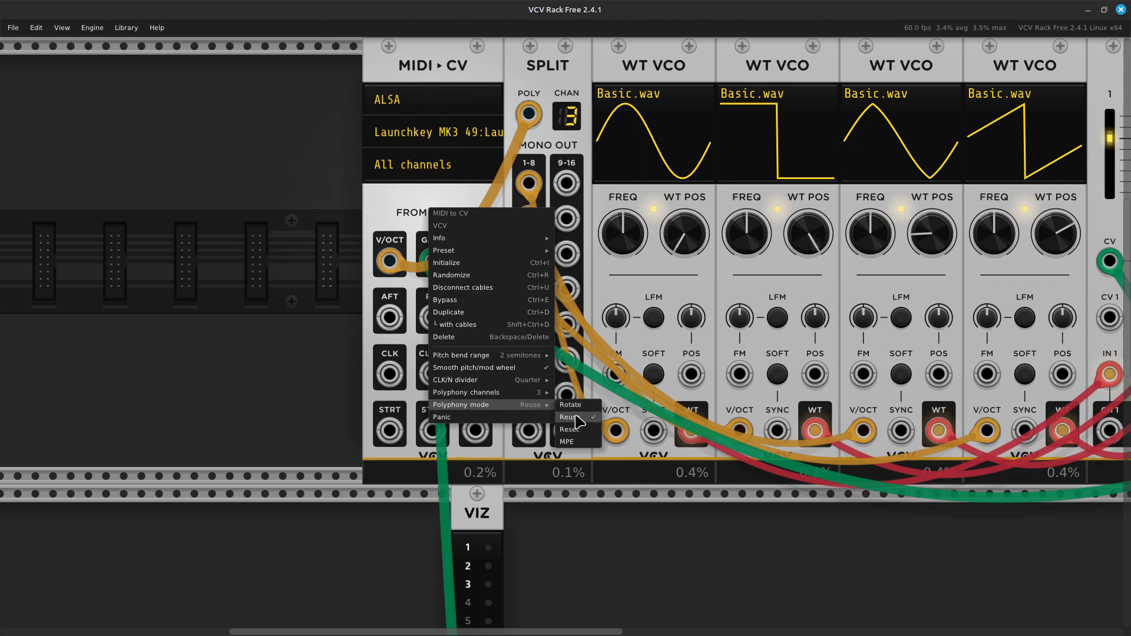
pyautogui.click(580, 433)
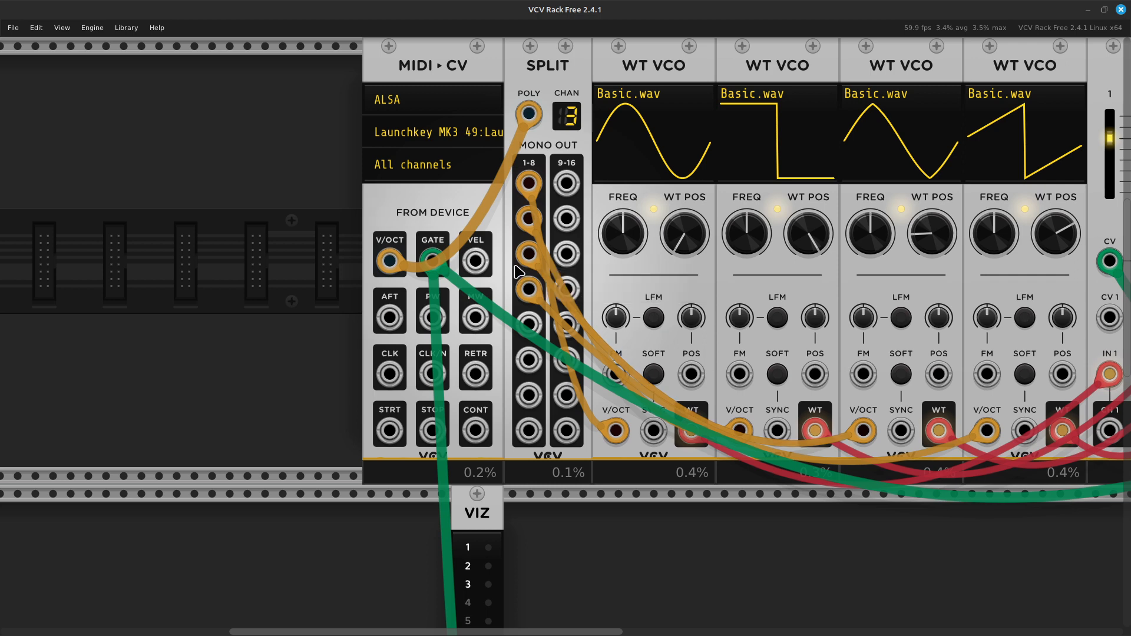
# Remove the four pitch cables running from SPLIT's channel 1 to 4 outputs to the WT VCOs' V/OCT inputs.
pyautogui.hscroll(5, 517, 270)
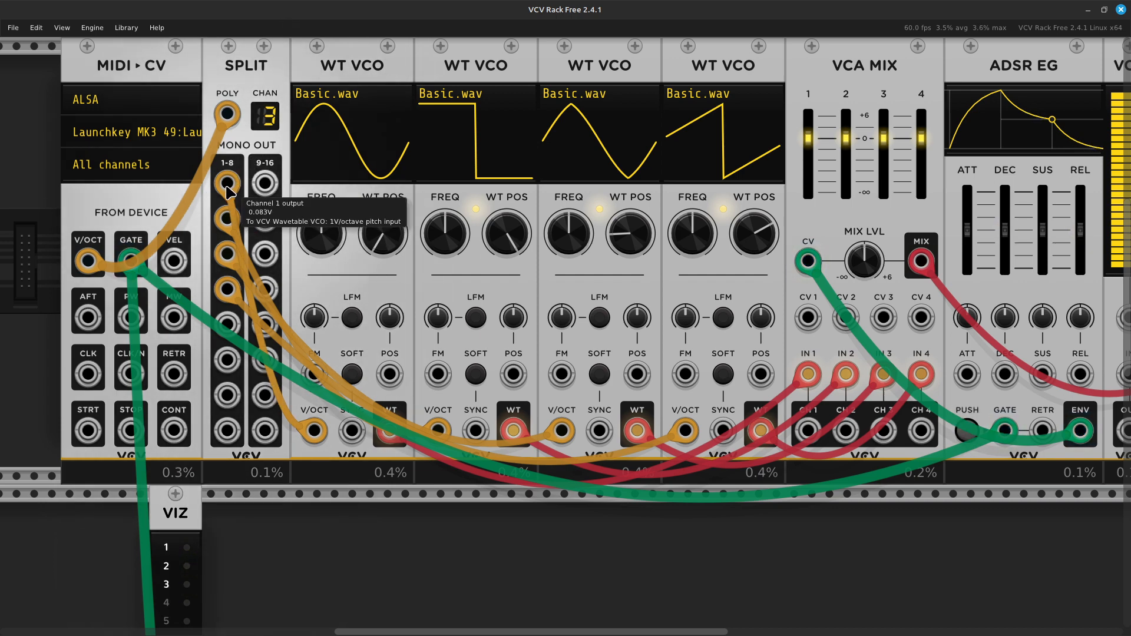
pyautogui.moveTo(226, 186); pyautogui.dragTo(265, 471)
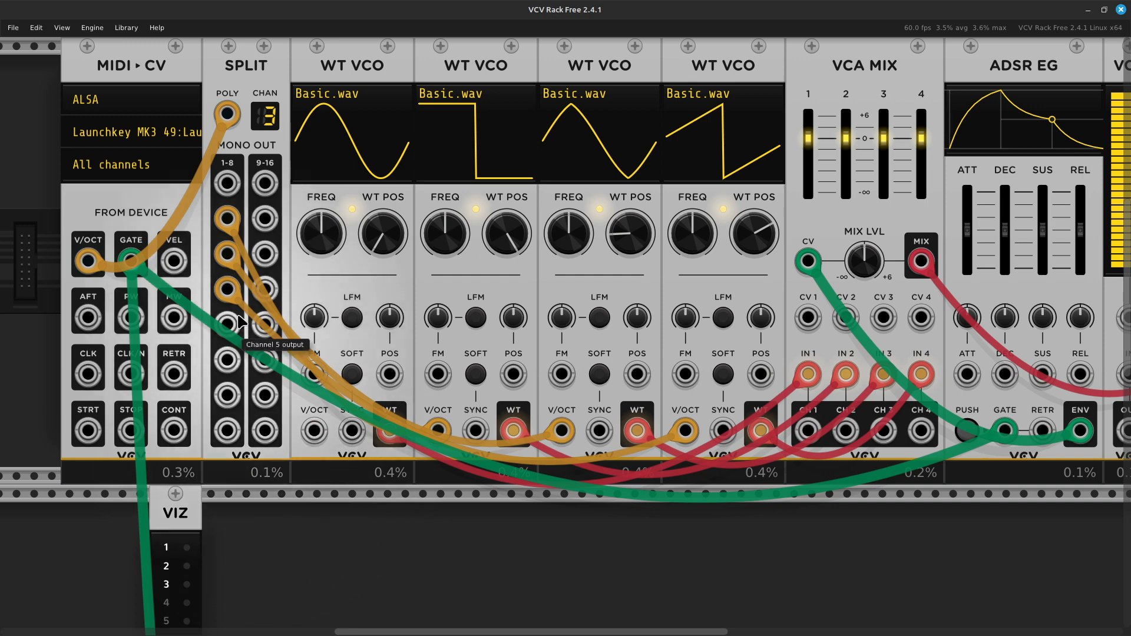
pyautogui.moveTo(227, 219); pyautogui.dragTo(271, 459)
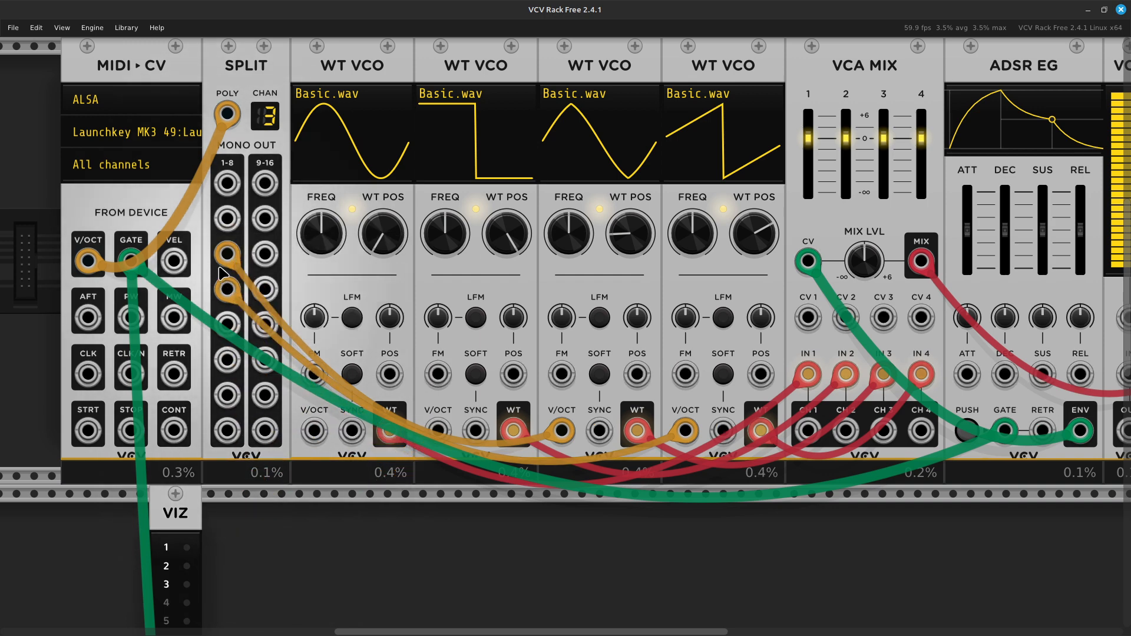
pyautogui.moveTo(227, 254); pyautogui.dragTo(285, 518)
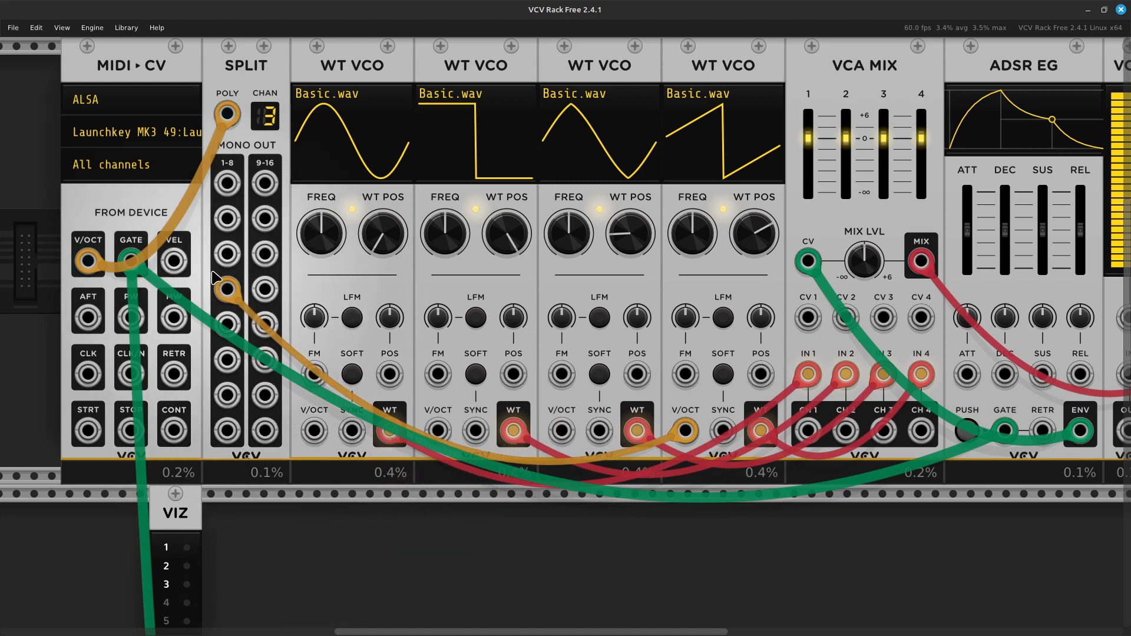
pyautogui.moveTo(260, 373); pyautogui.dragTo(297, 531)
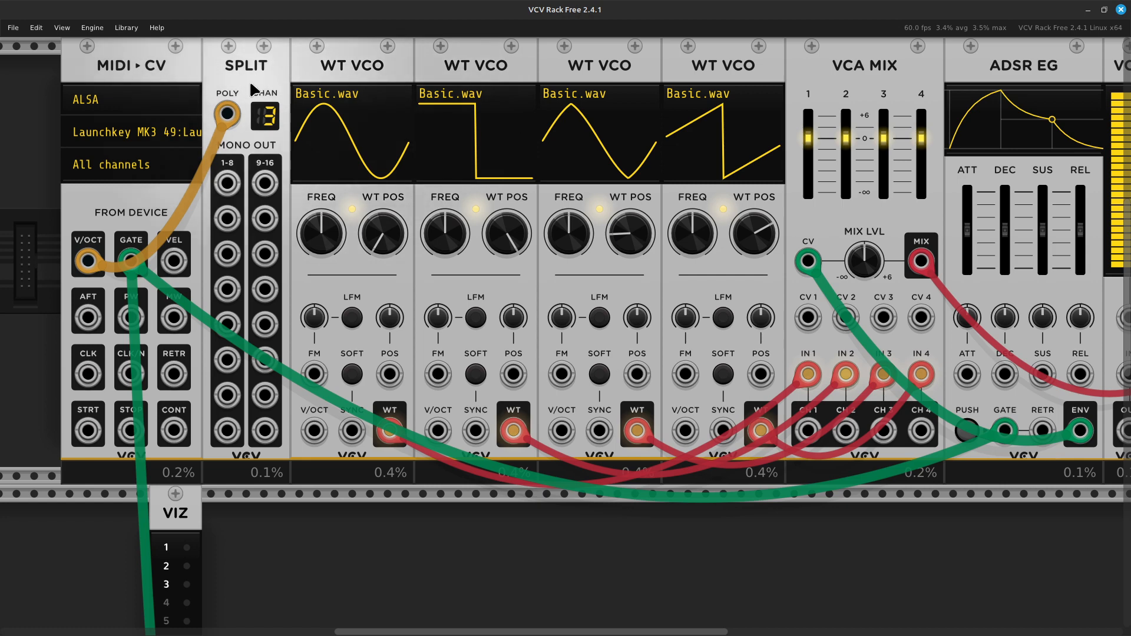
# Move the SPLIT module between the last WT VCO and VCA MIX, and return it beside MIDI-CV.
pyautogui.moveTo(250, 80); pyautogui.dragTo(646, 73)
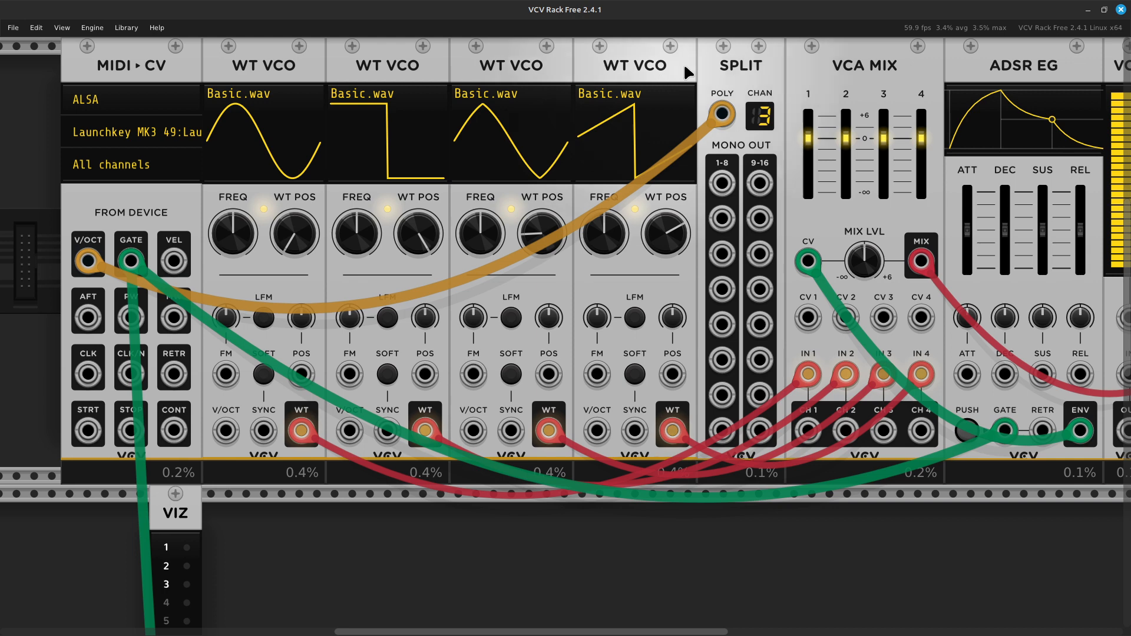
pyautogui.hscroll(5, 812, 103)
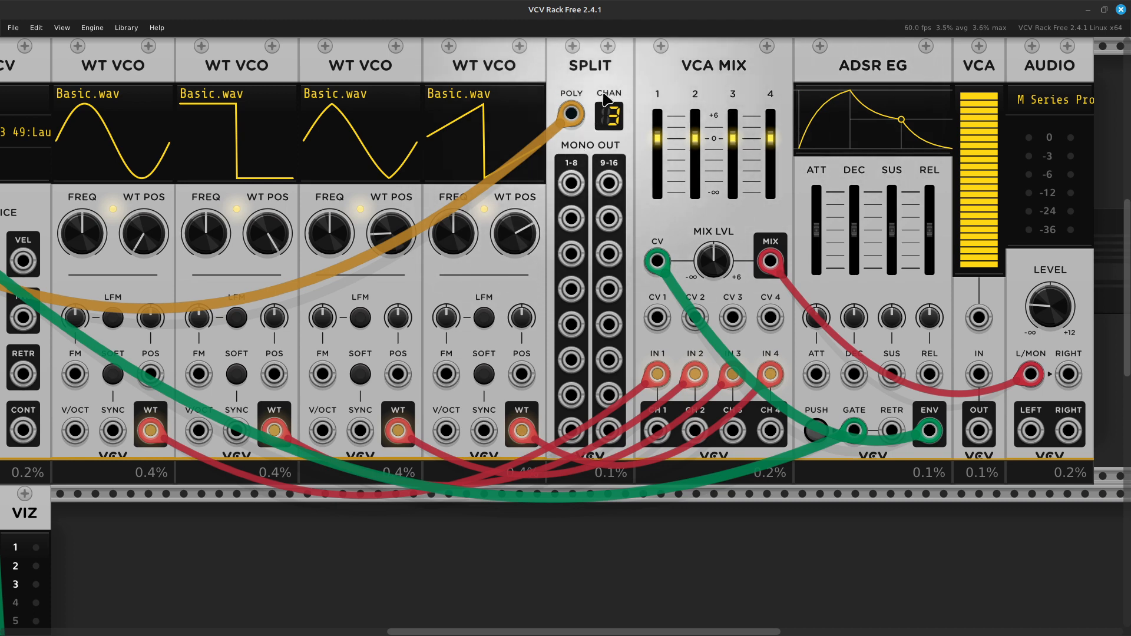
pyautogui.moveTo(599, 74); pyautogui.dragTo(221, 64)
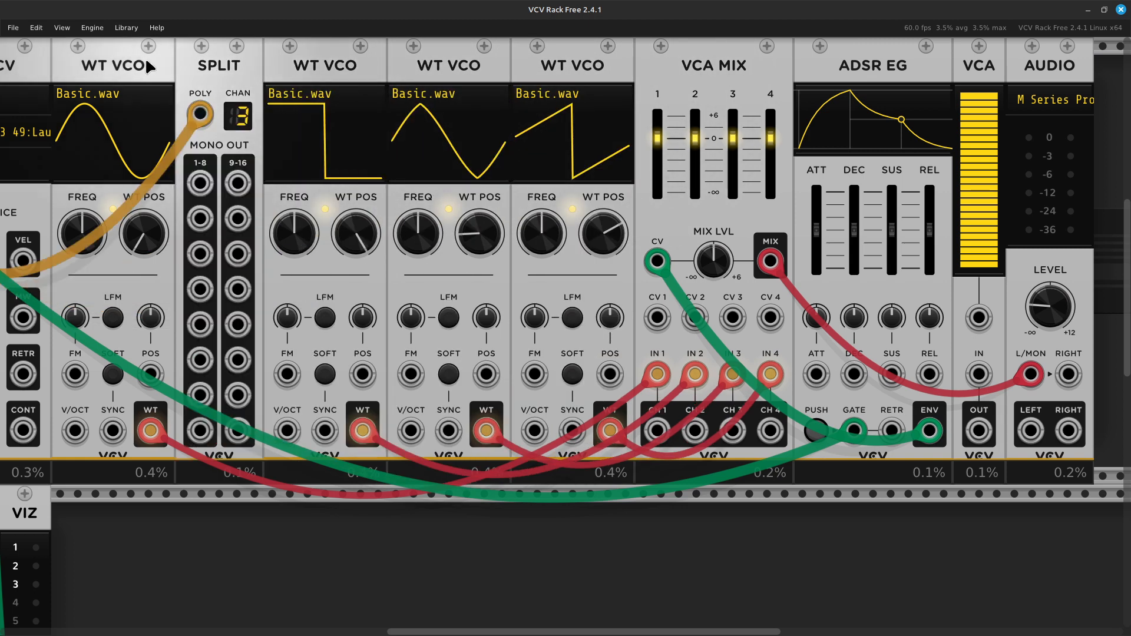
pyautogui.moveTo(146, 61); pyautogui.dragTo(101, 67)
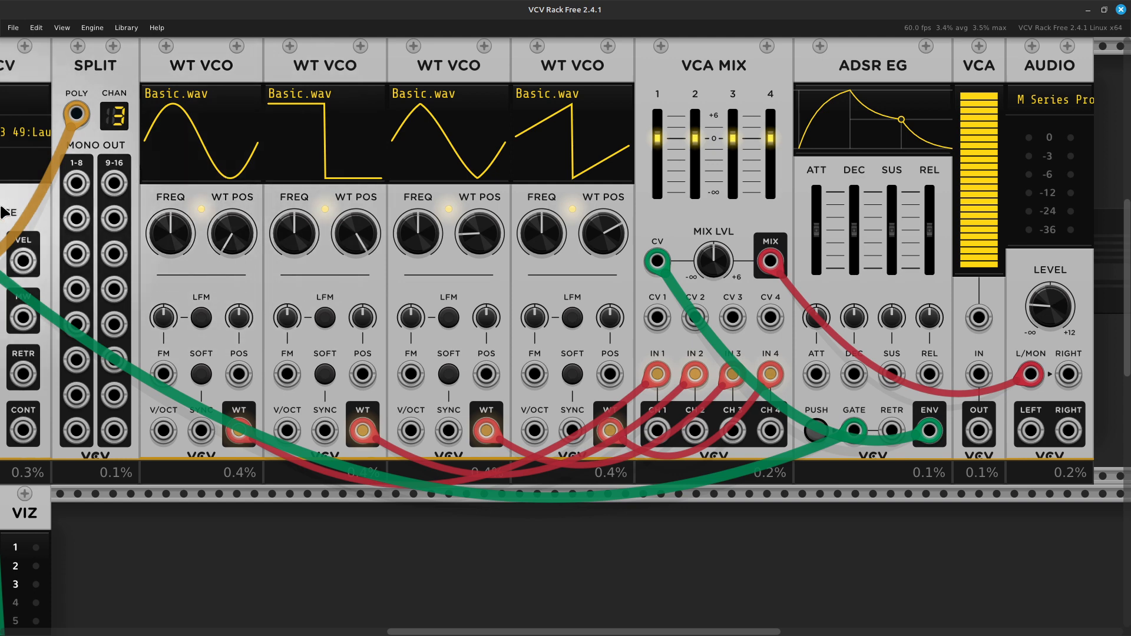
# Connect the first WT VCO's V/OCT input to SPLIT's channel 2 output and the second's to channel 3, in yellow.
pyautogui.rightClick(164, 433)
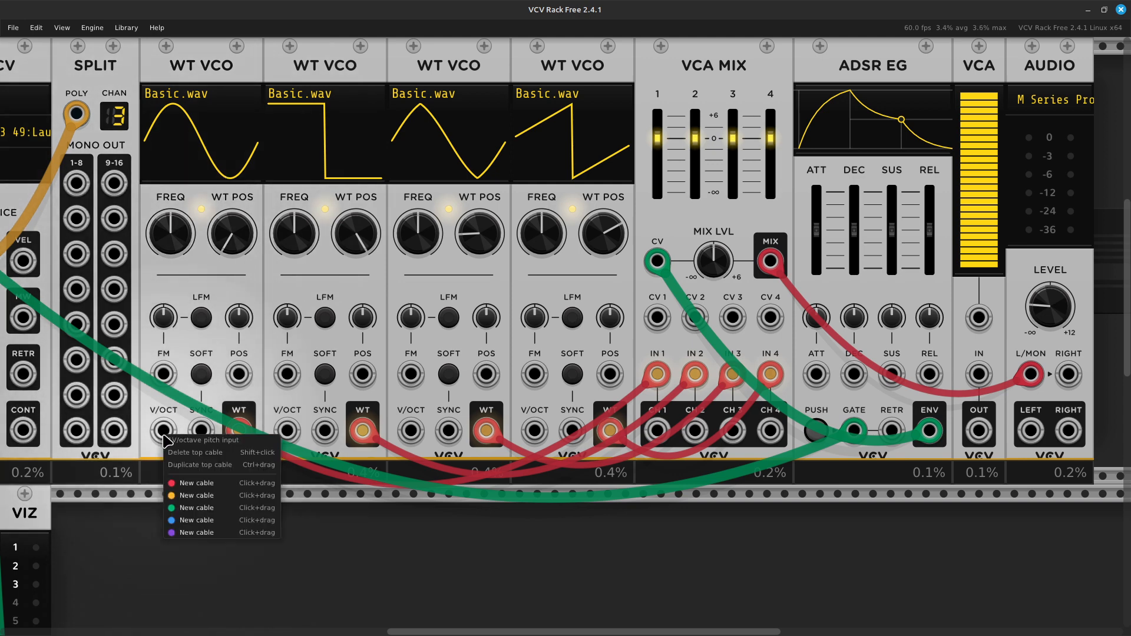
pyautogui.click(177, 495)
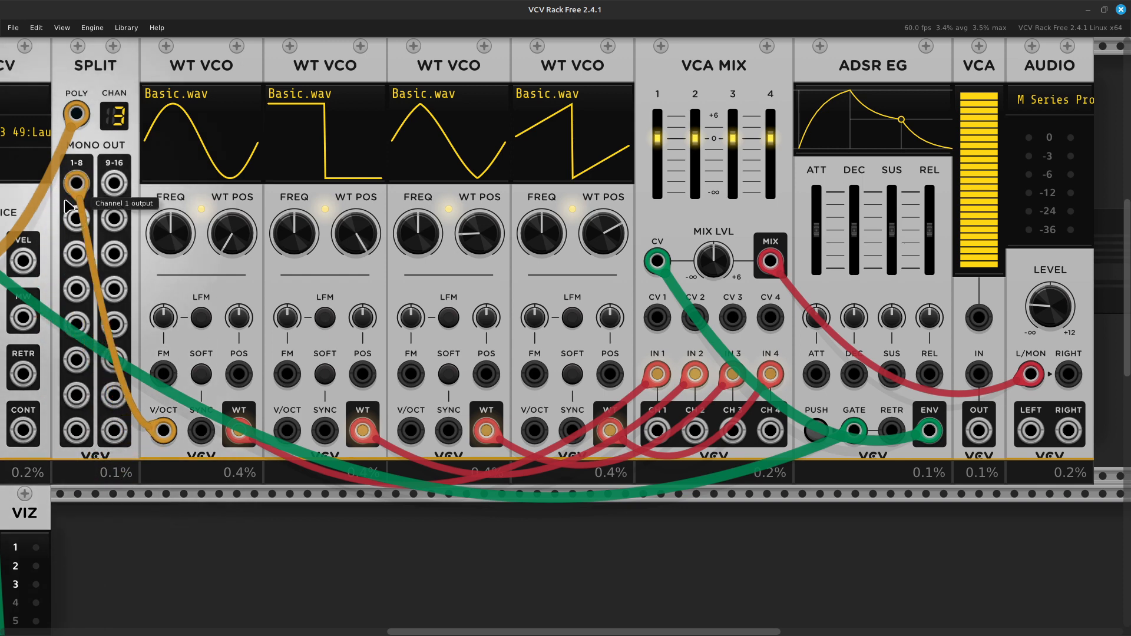
pyautogui.click(76, 218)
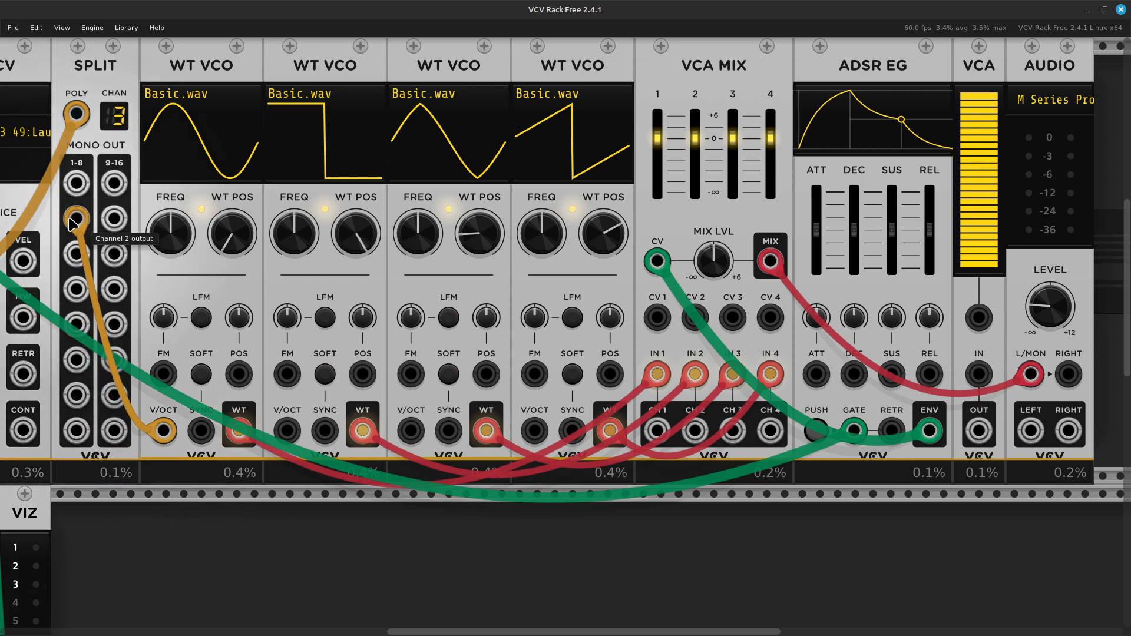
pyautogui.rightClick(289, 433)
pyautogui.click(307, 492)
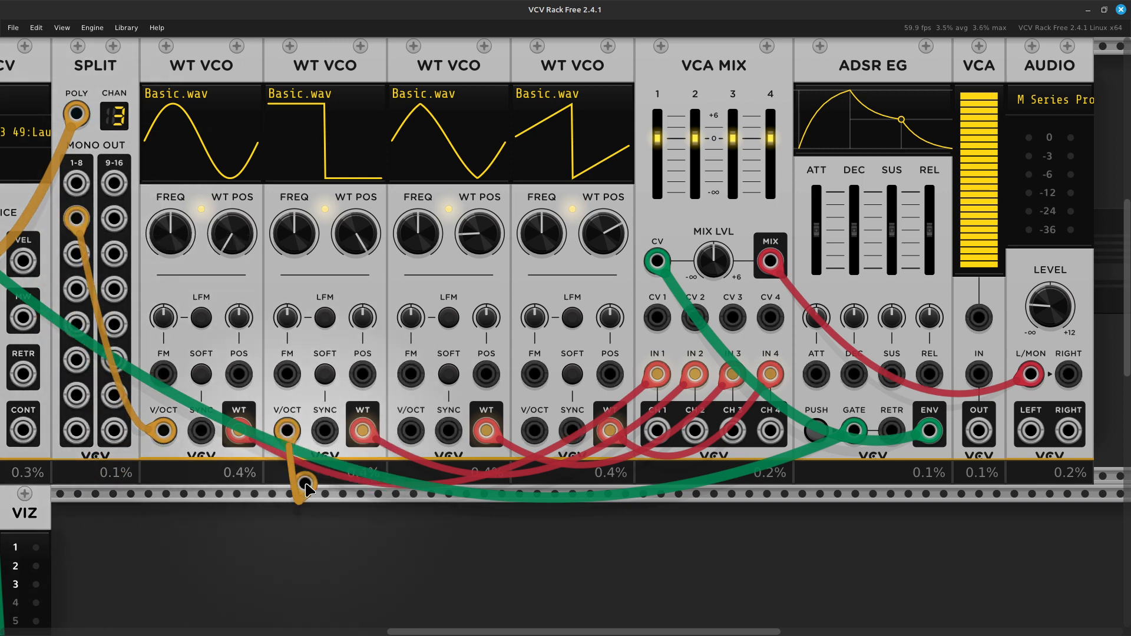
pyautogui.click(71, 265)
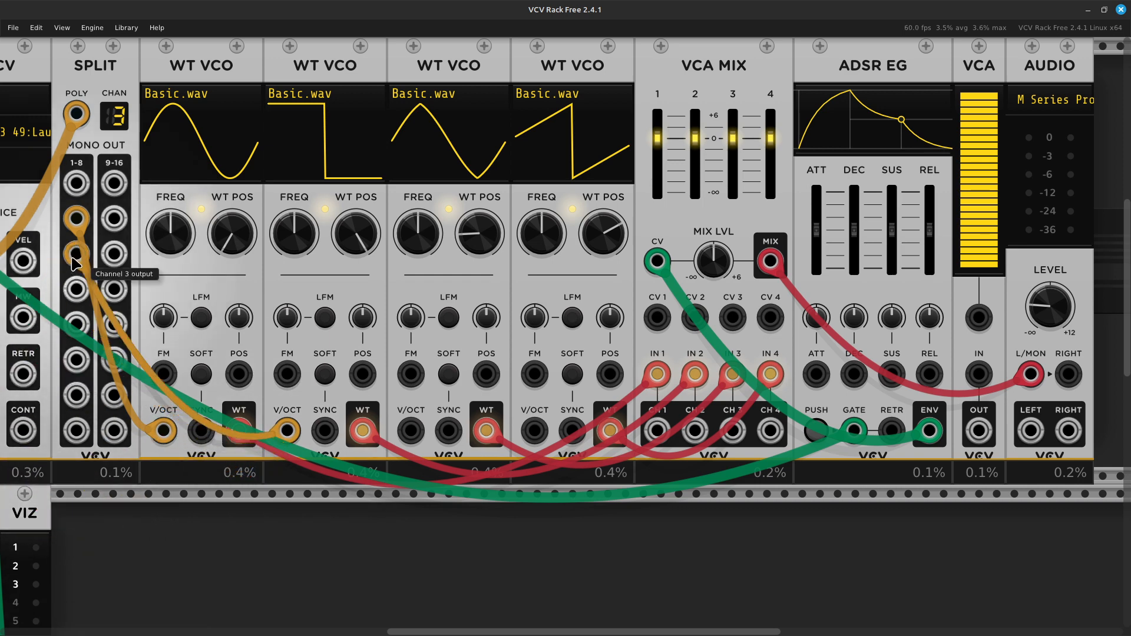
# Connect the third WT VCO's V/OCT input to SPLIT's channel 4 output with a yellow cable.
pyautogui.rightClick(410, 439)
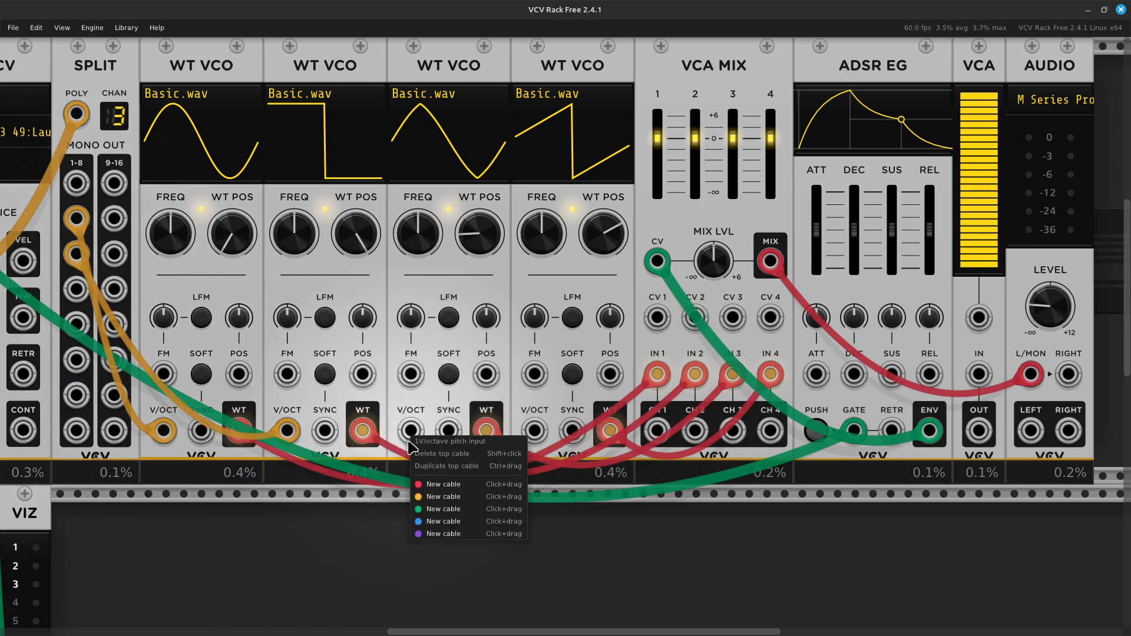
pyautogui.click(439, 496)
pyautogui.click(75, 419)
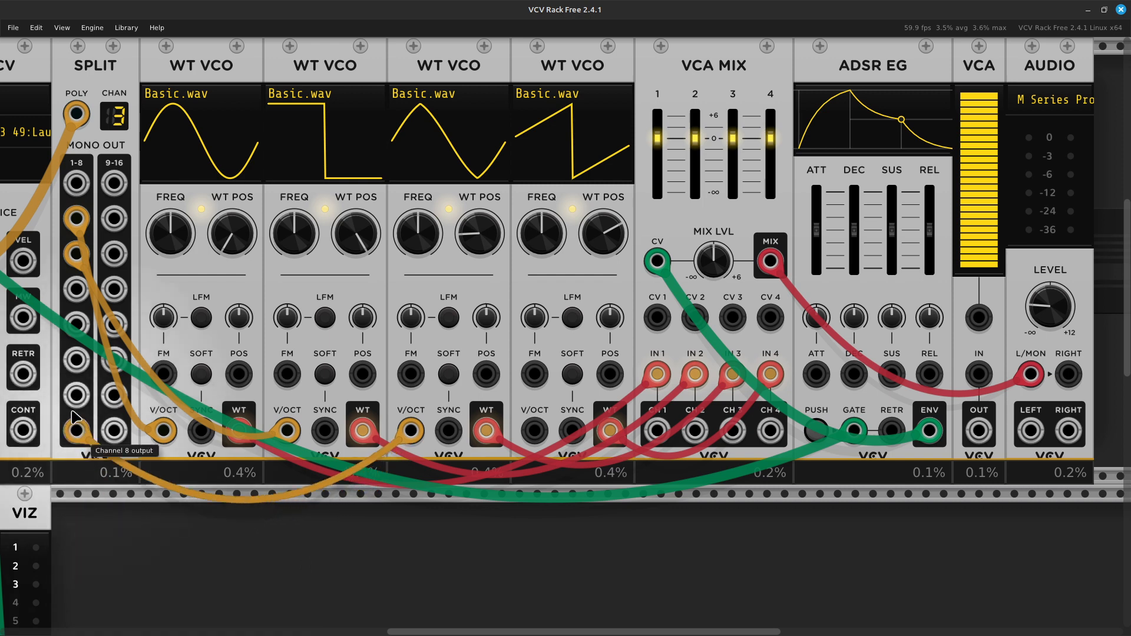
pyautogui.moveTo(71, 417); pyautogui.dragTo(76, 290)
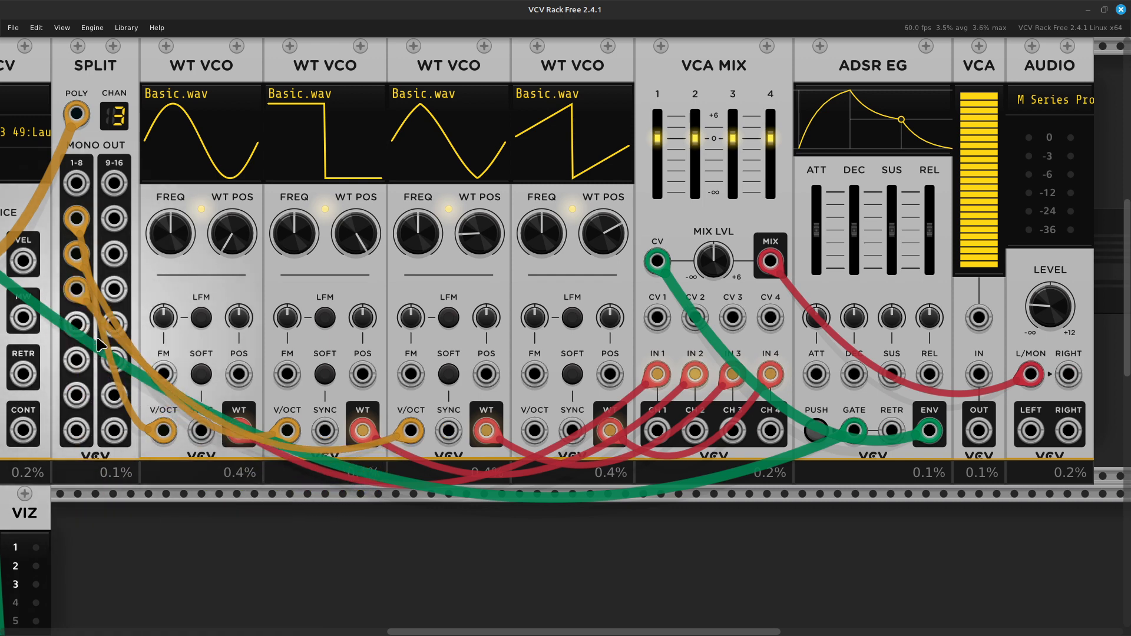
pyautogui.rightClick(535, 429)
pyautogui.click(546, 457)
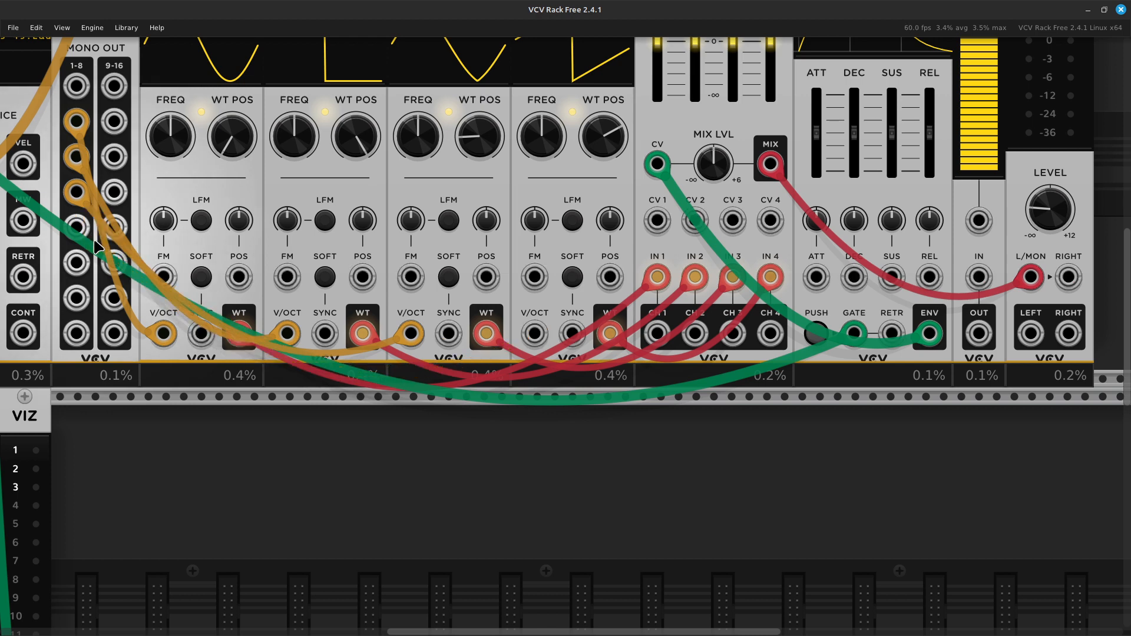
# Move the three pitch cables up to SPLIT's channel 1, 2 and 3 outputs, and connect channel 4 to the fourth WT VCO's V/OCT in yellow.
pyautogui.scroll(5, 46, 211)
pyautogui.hscroll(-4, 47, 217)
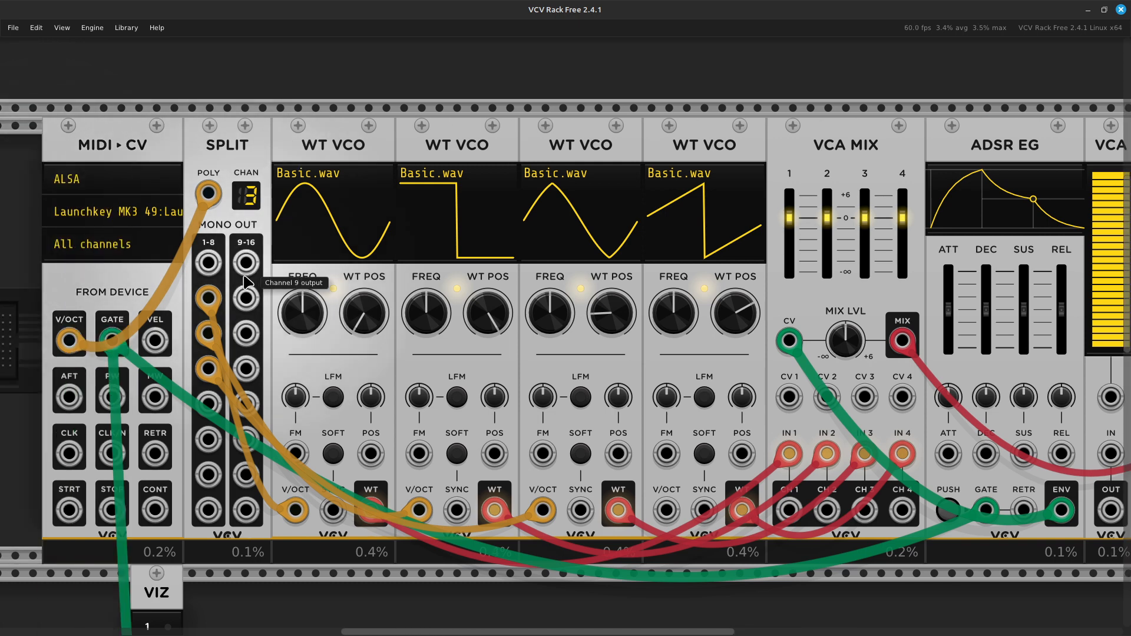
pyautogui.moveTo(212, 307); pyautogui.dragTo(213, 281)
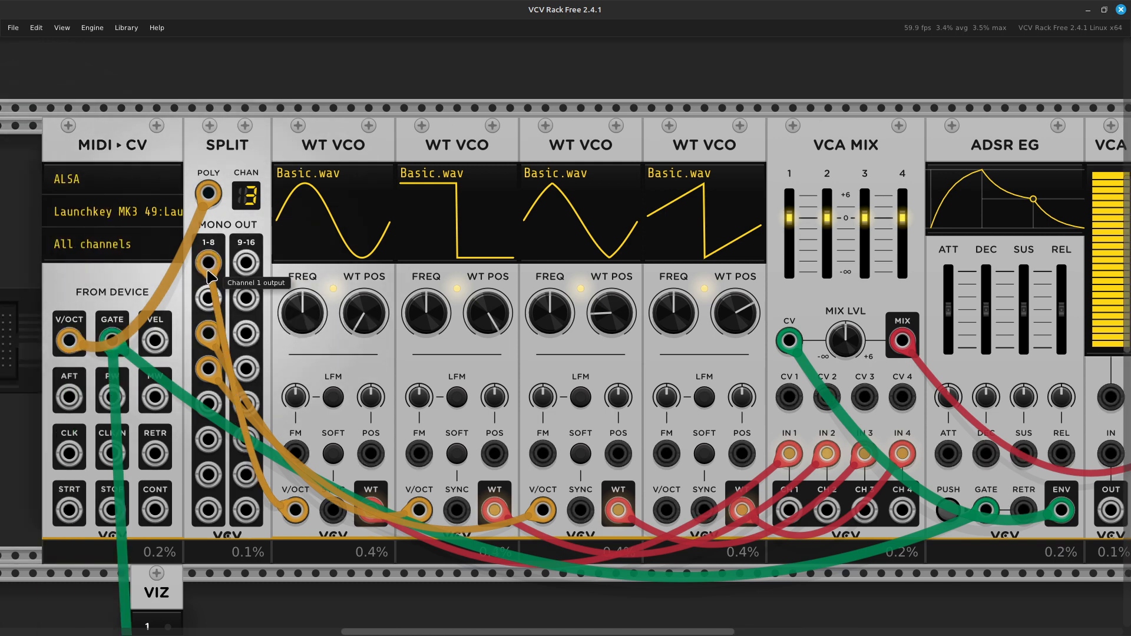
pyautogui.moveTo(210, 343); pyautogui.dragTo(211, 300)
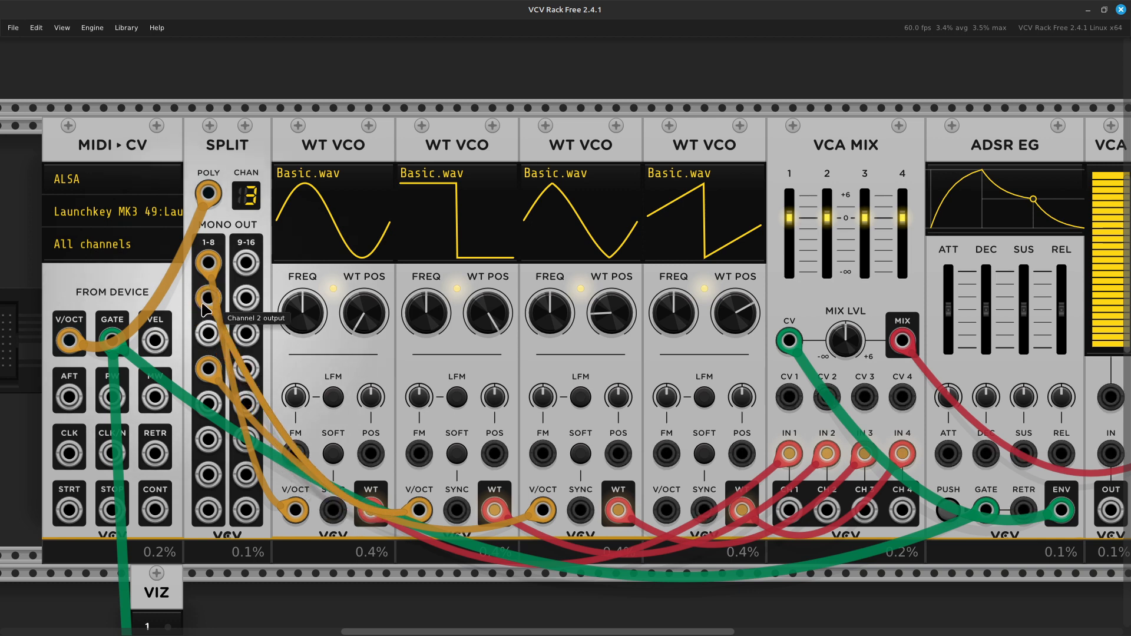
pyautogui.moveTo(210, 370); pyautogui.dragTo(210, 334)
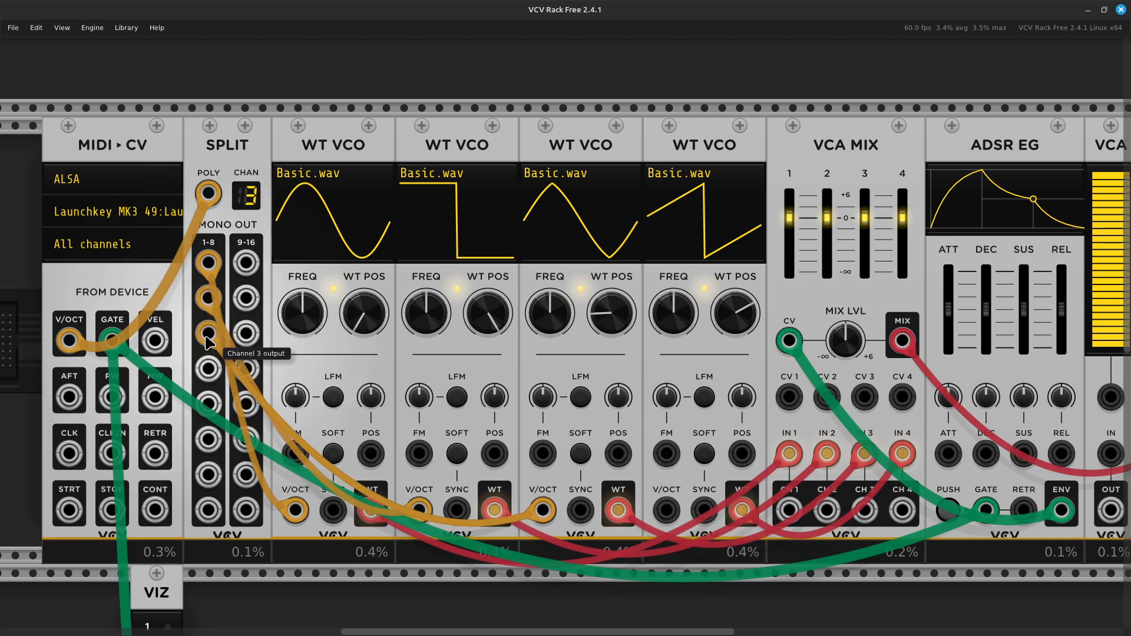
pyautogui.rightClick(209, 380)
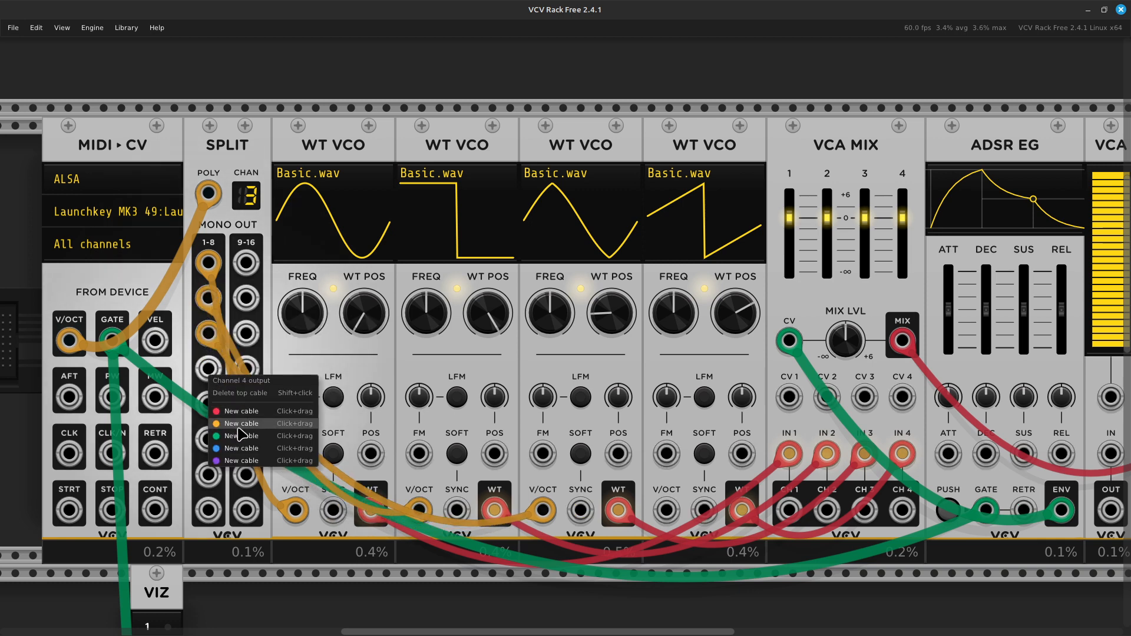
pyautogui.moveTo(240, 430); pyautogui.dragTo(668, 397)
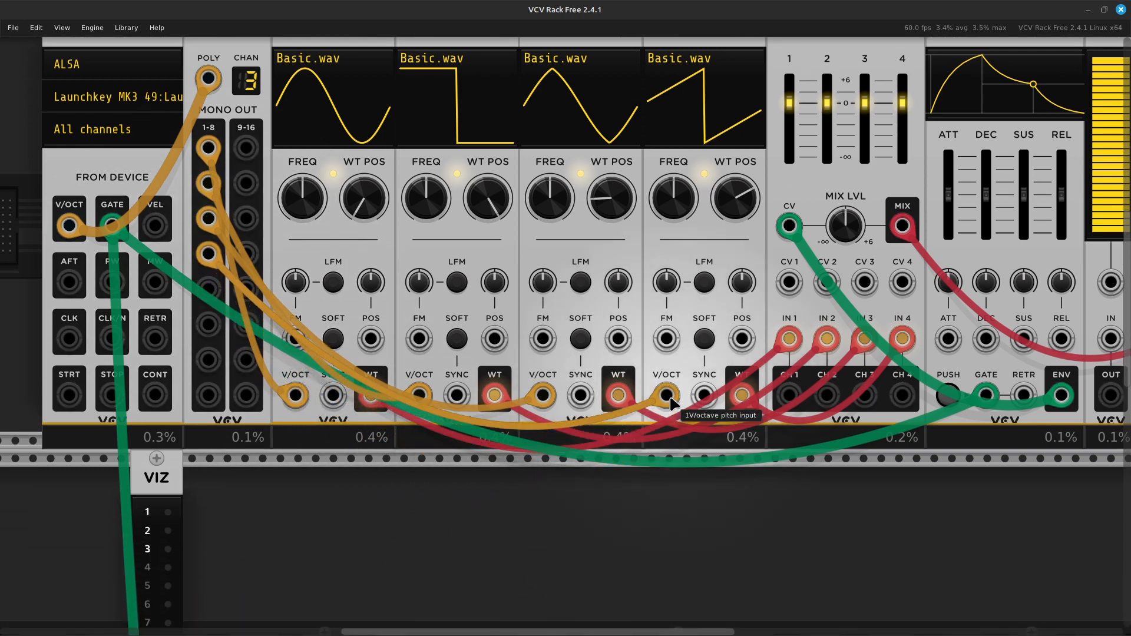
# Select VCA MIX, ADSR EG, VCA and AUDIO together and shift them right, leaving a gap after the fourth WT VCO.
pyautogui.hscroll(5, 1120, 285)
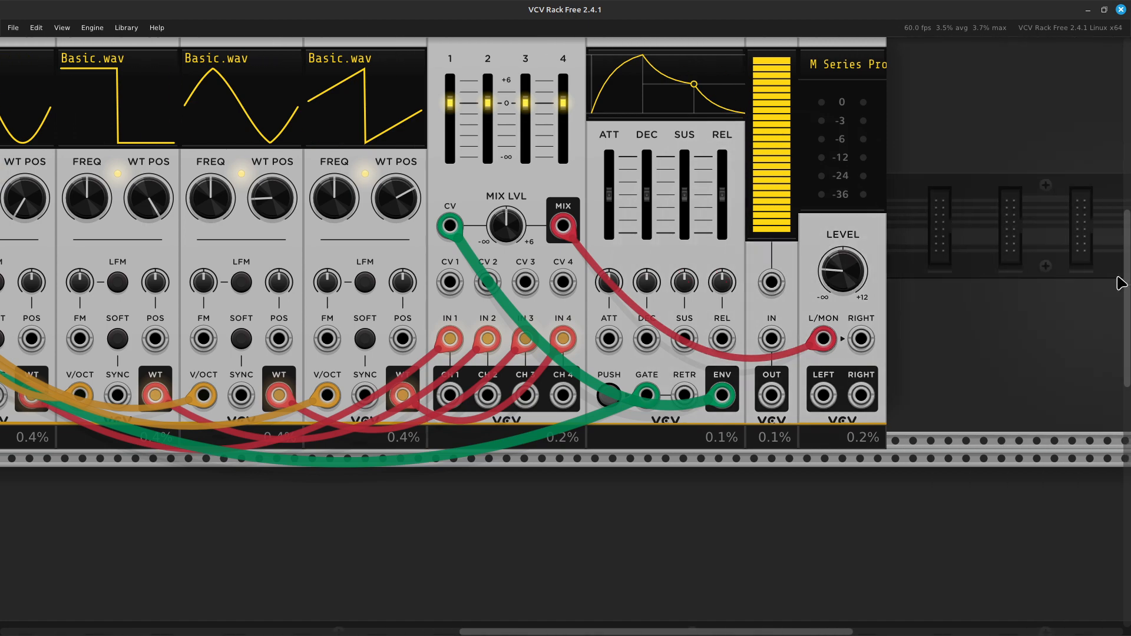
pyautogui.scroll(2, 1107, 285)
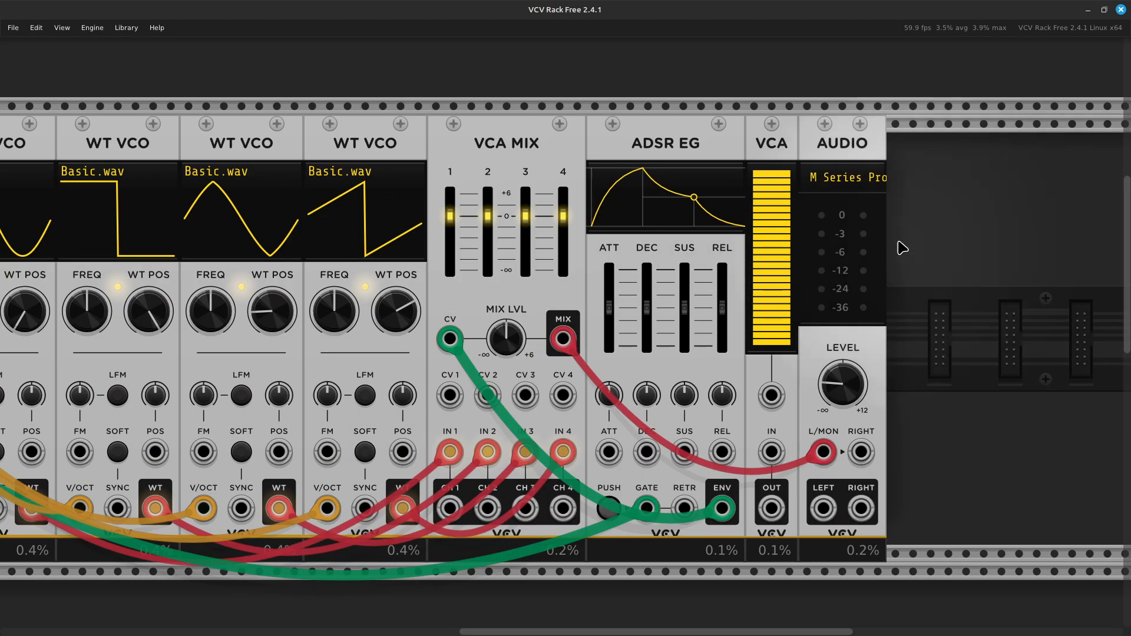
pyautogui.moveTo(535, 137); pyautogui.dragTo(768, 148)
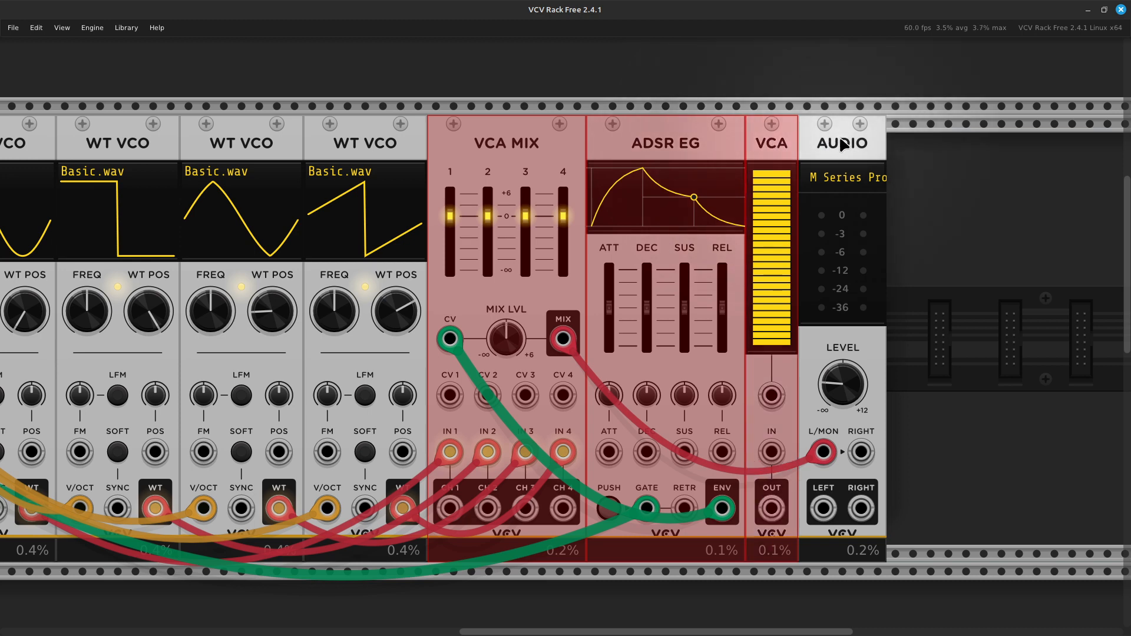
pyautogui.keyDown('shift'); pyautogui.click(845, 141); pyautogui.keyUp('shift')
pyautogui.keyDown('shift'); pyautogui.click(789, 144); pyautogui.keyUp('shift')
pyautogui.keyDown('shift'); pyautogui.click(790, 144); pyautogui.keyUp('shift')
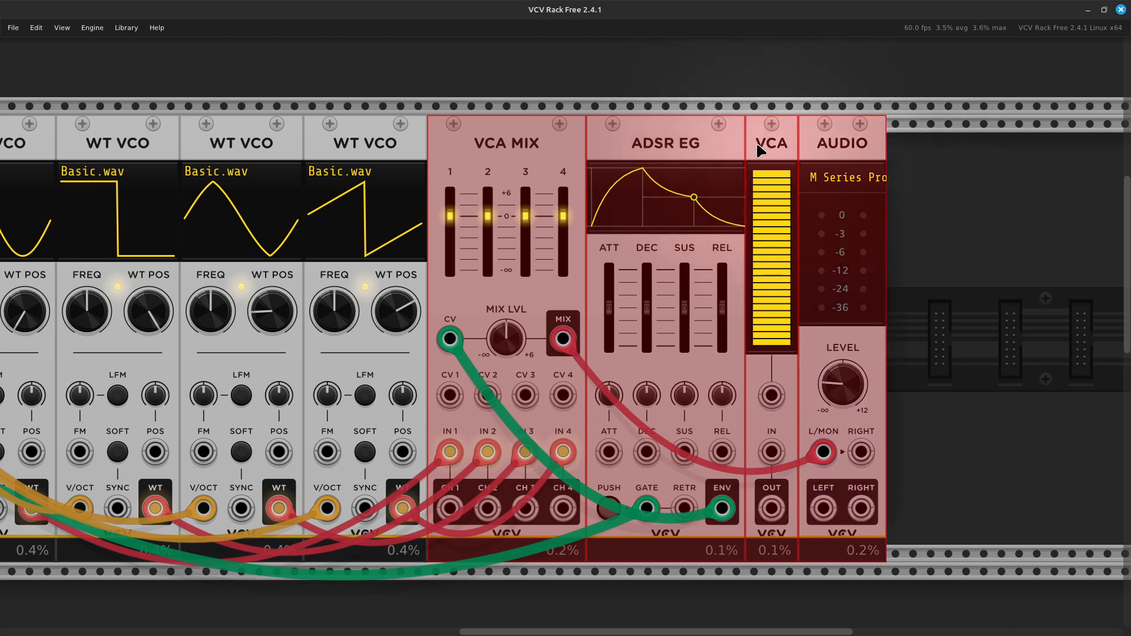
pyautogui.moveTo(579, 129); pyautogui.dragTo(658, 127)
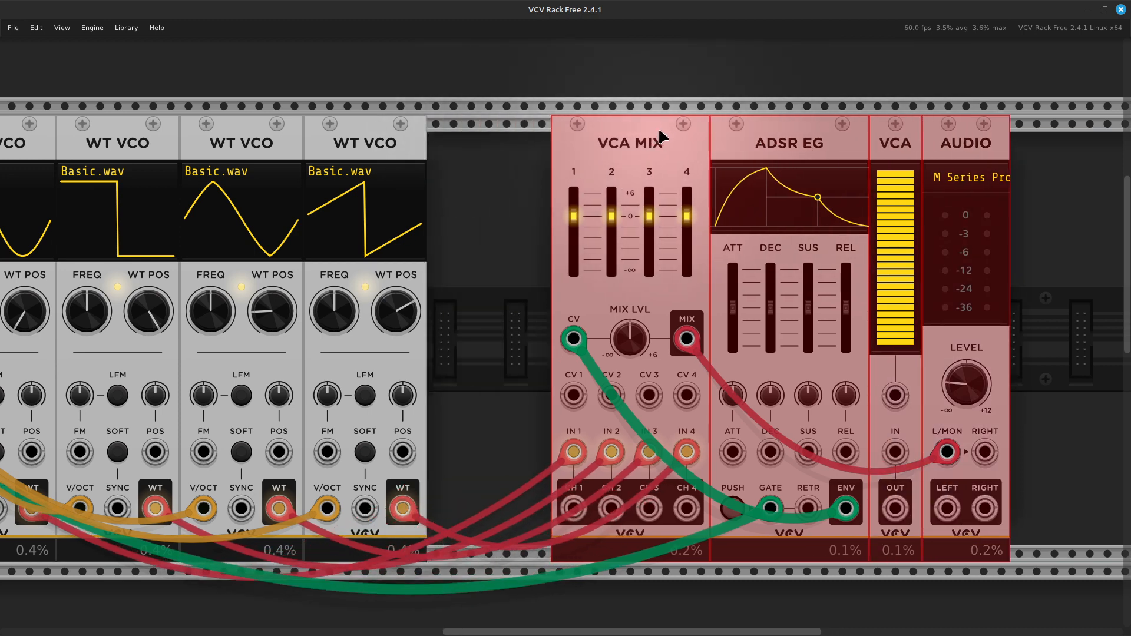
pyautogui.click(526, 254)
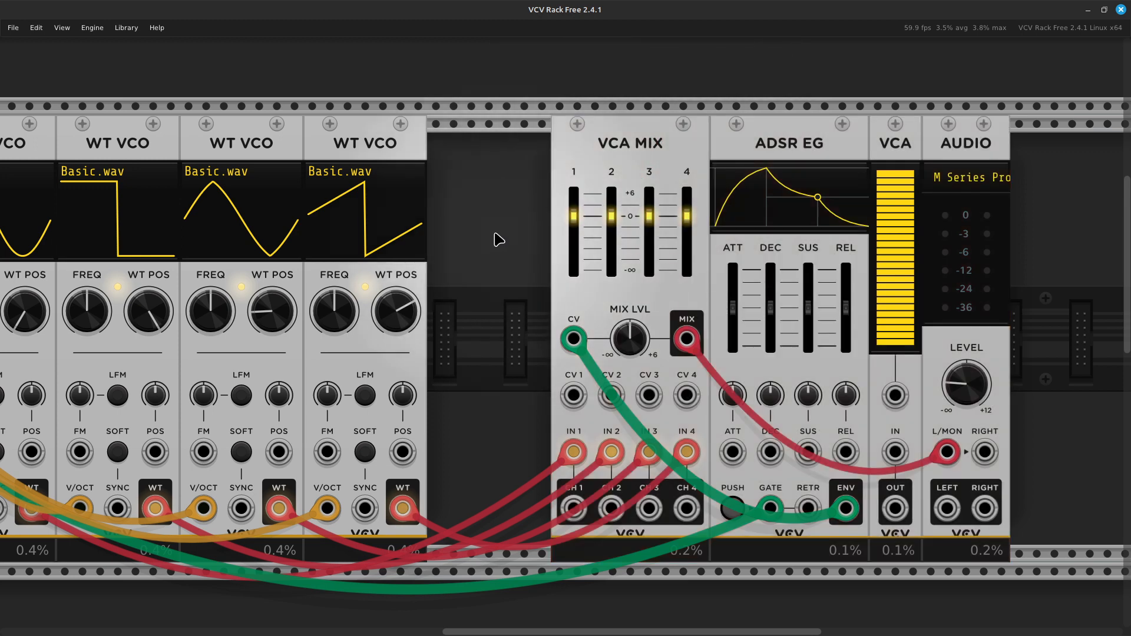
# Search the module browser for "merge" and add the MERGE module directly beside the fourth WT VCO.
pyautogui.rightClick(498, 240)
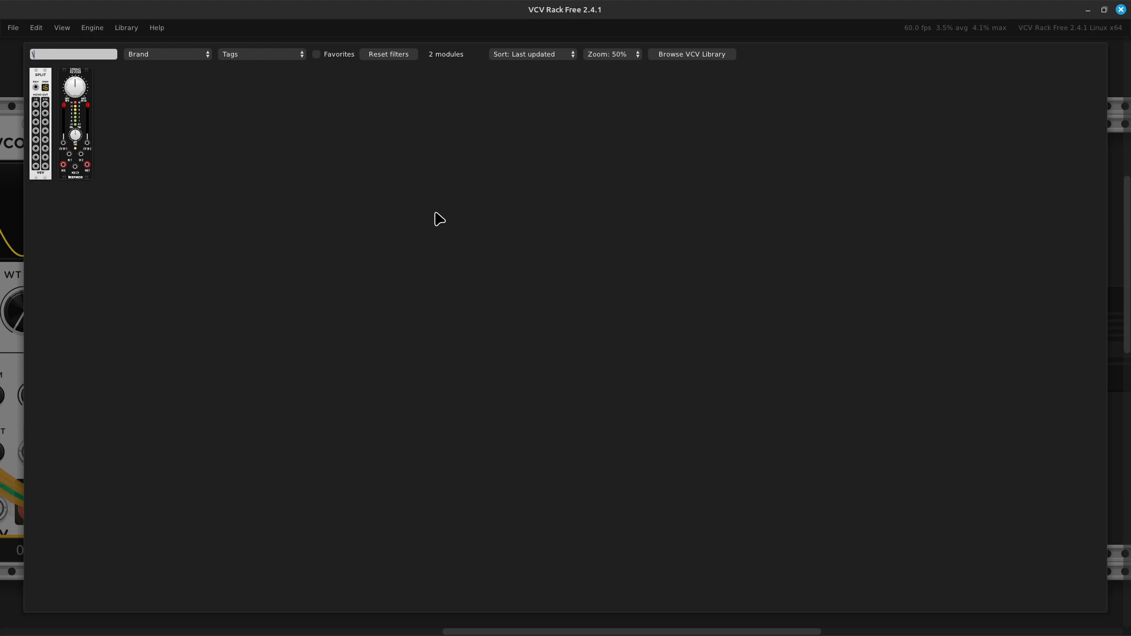
pyautogui.press('BackSpace')
pyautogui.write('merge')
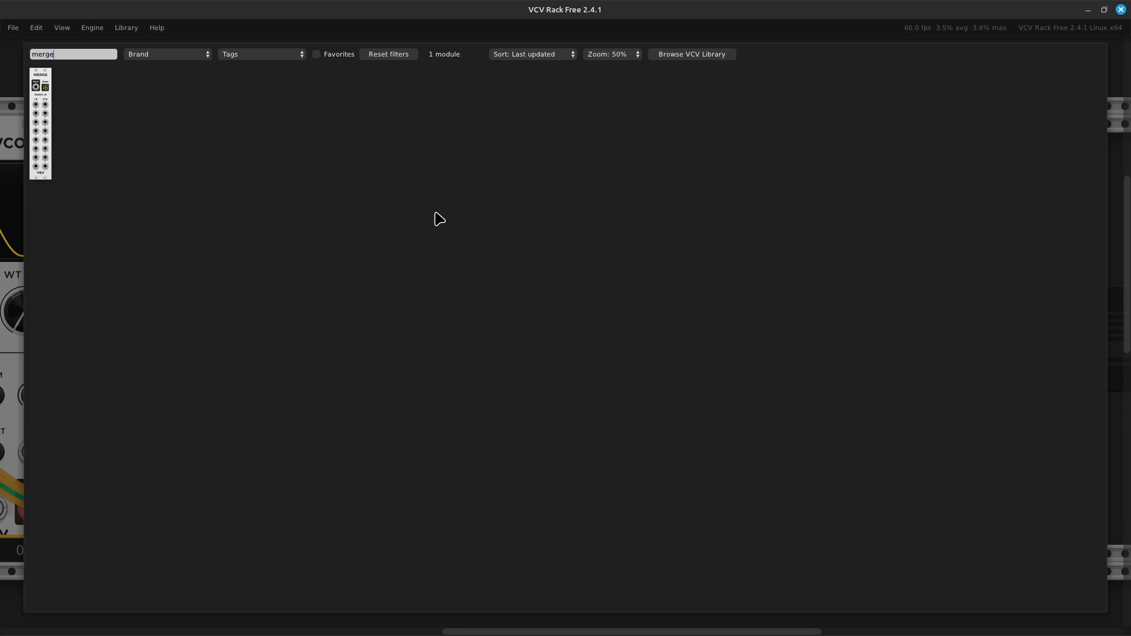
pyautogui.click(39, 171)
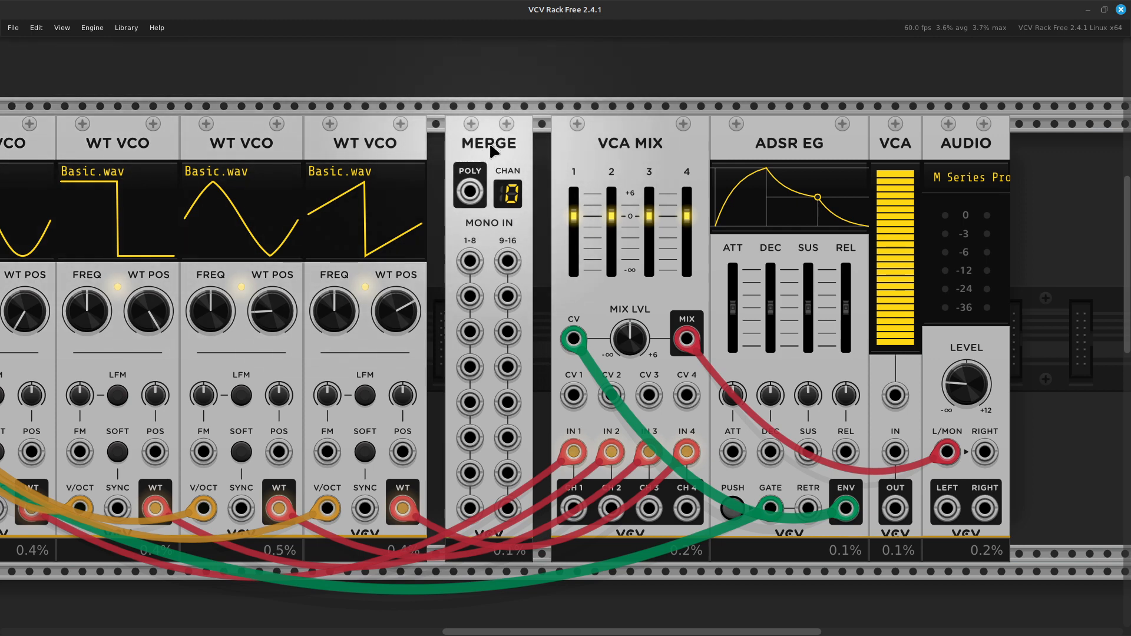
pyautogui.moveTo(491, 150); pyautogui.dragTo(473, 148)
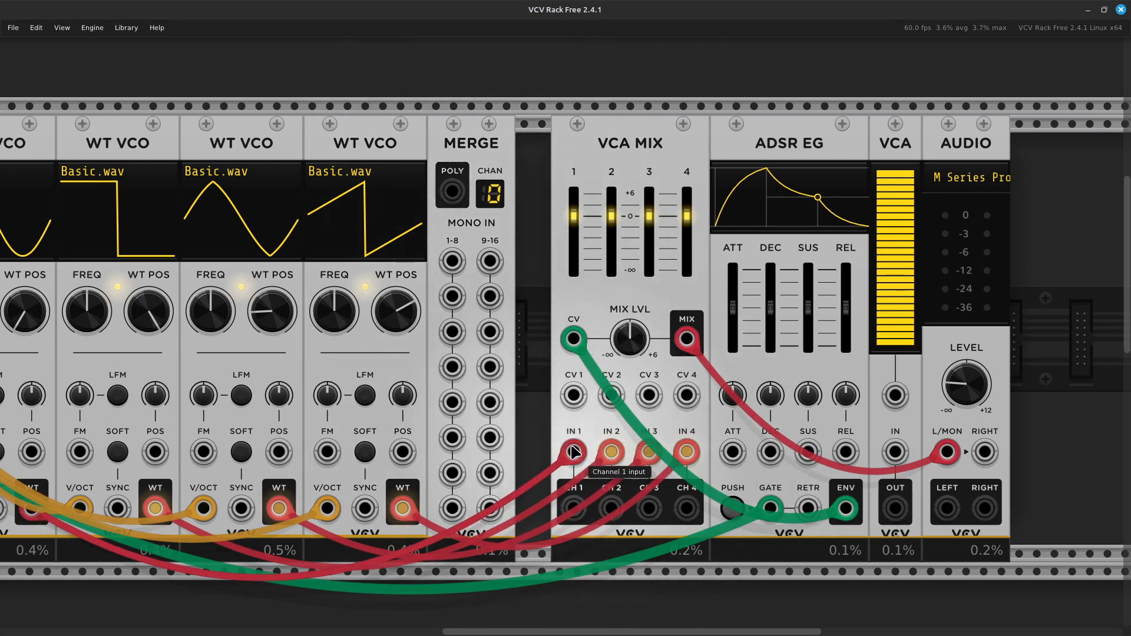
# Move the four WT VCO output cables from VCA MIX's inputs to MERGE's mono inputs 1 to 4, keeping their order.
pyautogui.moveTo(573, 452); pyautogui.dragTo(452, 261)
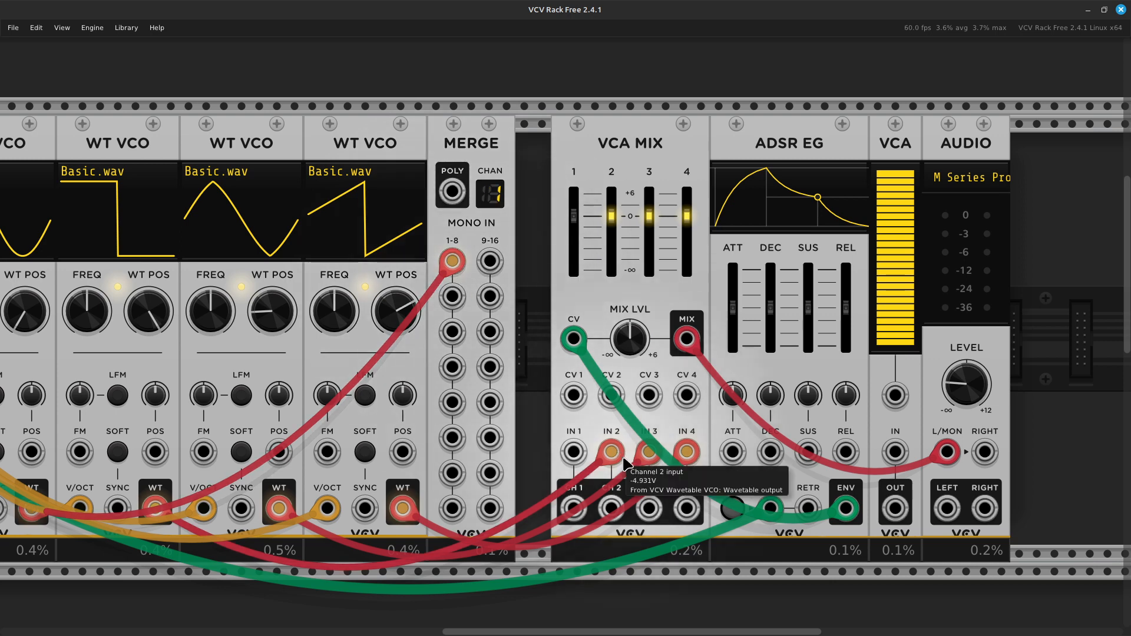
pyautogui.moveTo(611, 451); pyautogui.dragTo(452, 297)
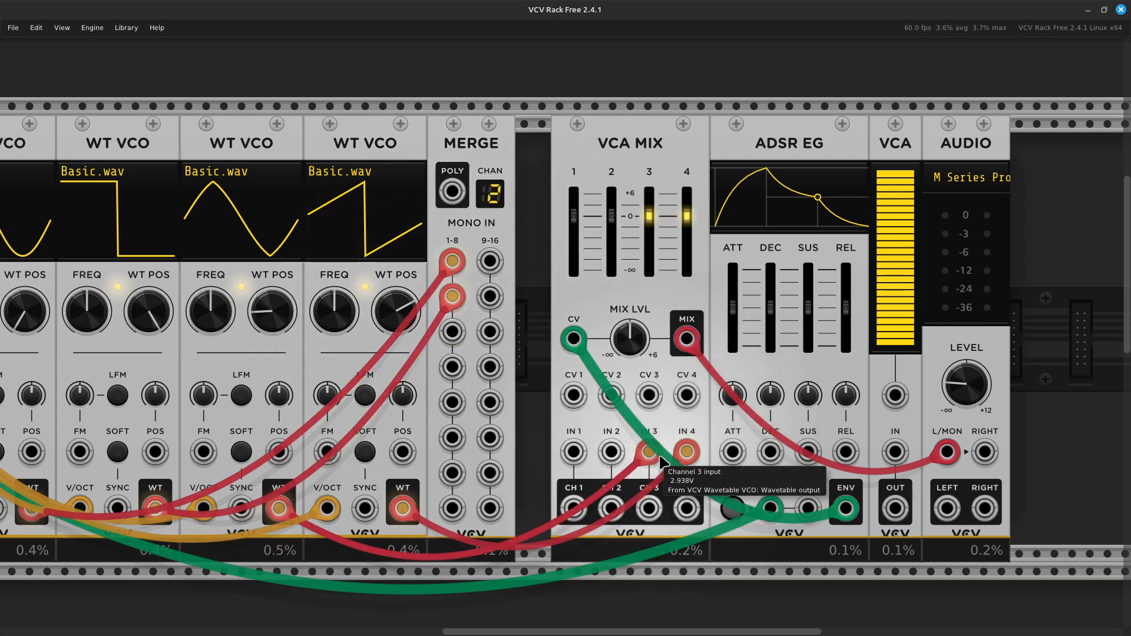
pyautogui.moveTo(650, 453); pyautogui.dragTo(452, 333)
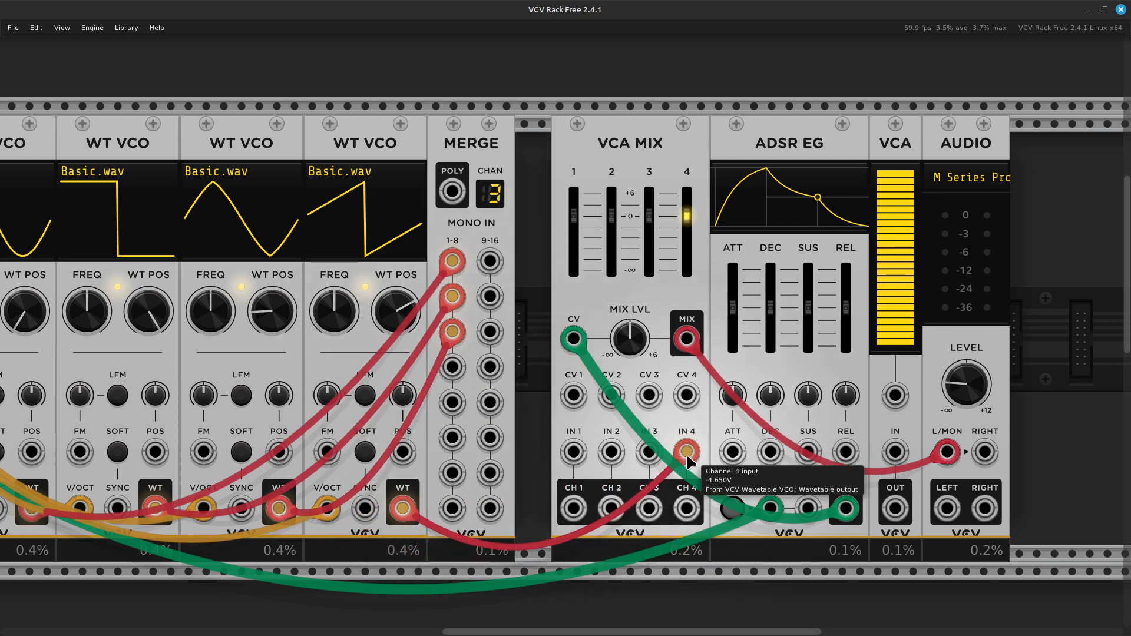
pyautogui.moveTo(687, 452); pyautogui.dragTo(452, 367)
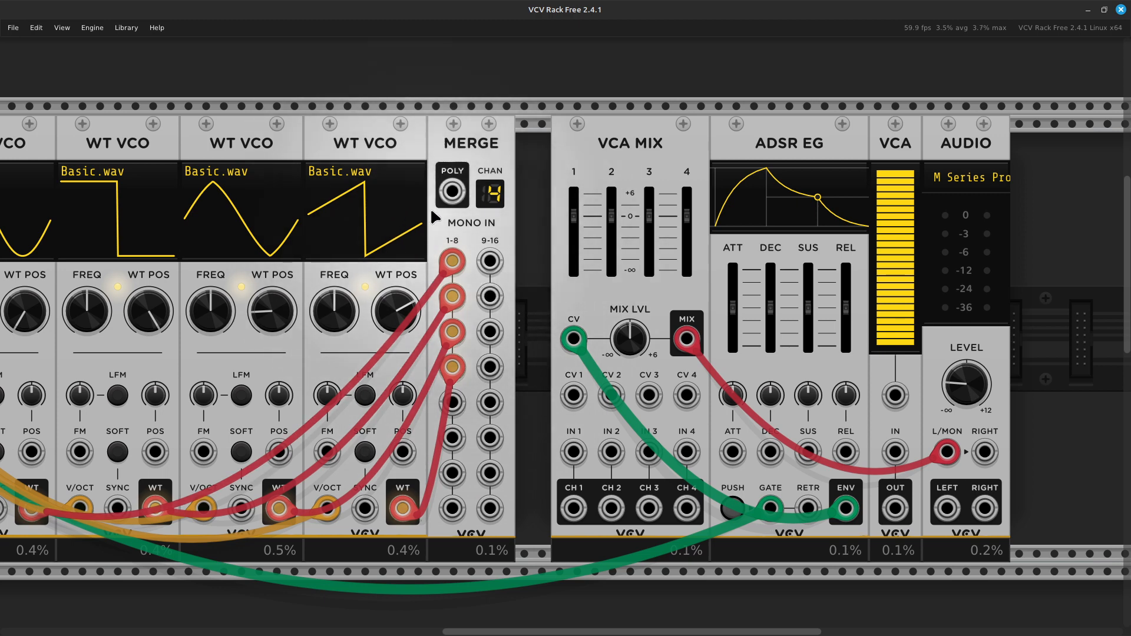
# Connect MERGE's POLY output to VCA MIX's IN 1 with a red cable.
pyautogui.rightClick(446, 193)
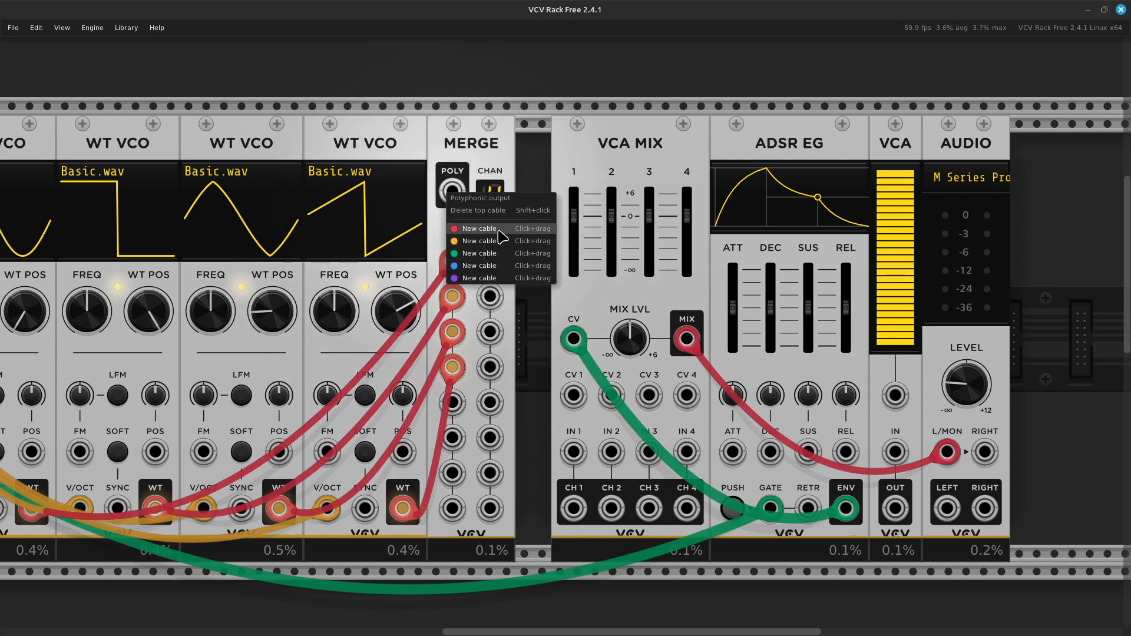
pyautogui.moveTo(501, 231); pyautogui.dragTo(572, 502)
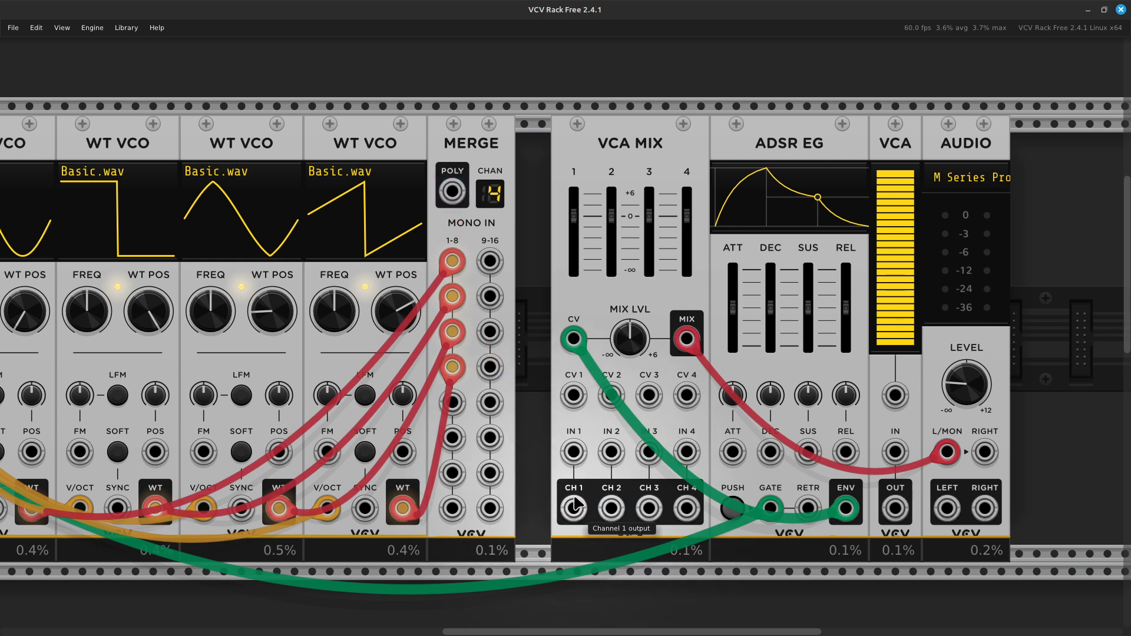
pyautogui.rightClick(448, 198)
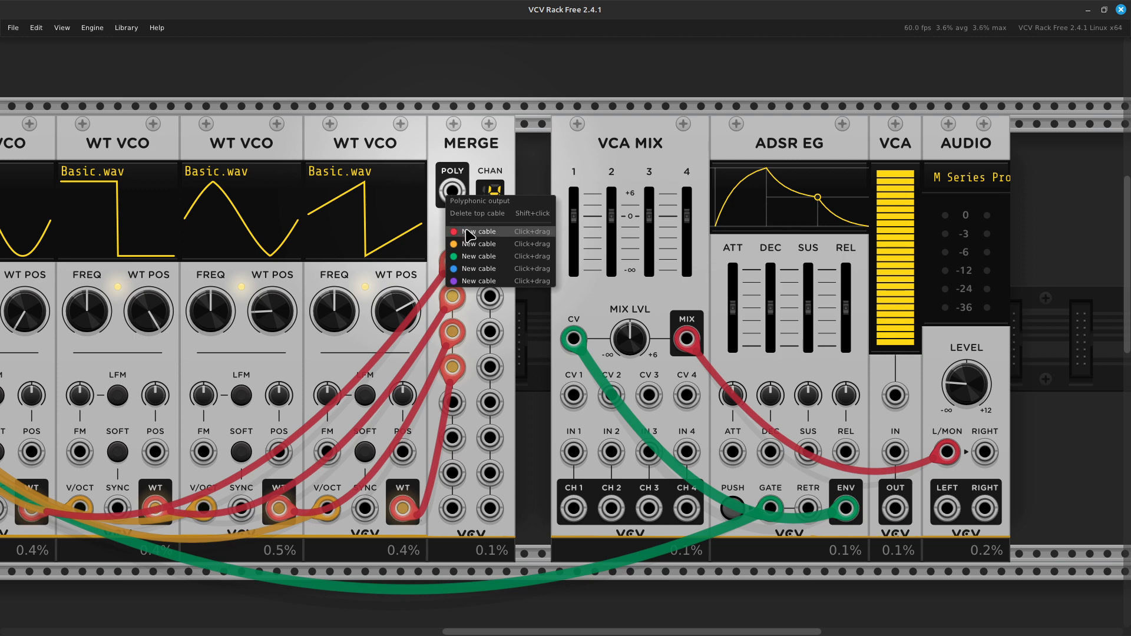
pyautogui.moveTo(466, 232); pyautogui.dragTo(574, 453)
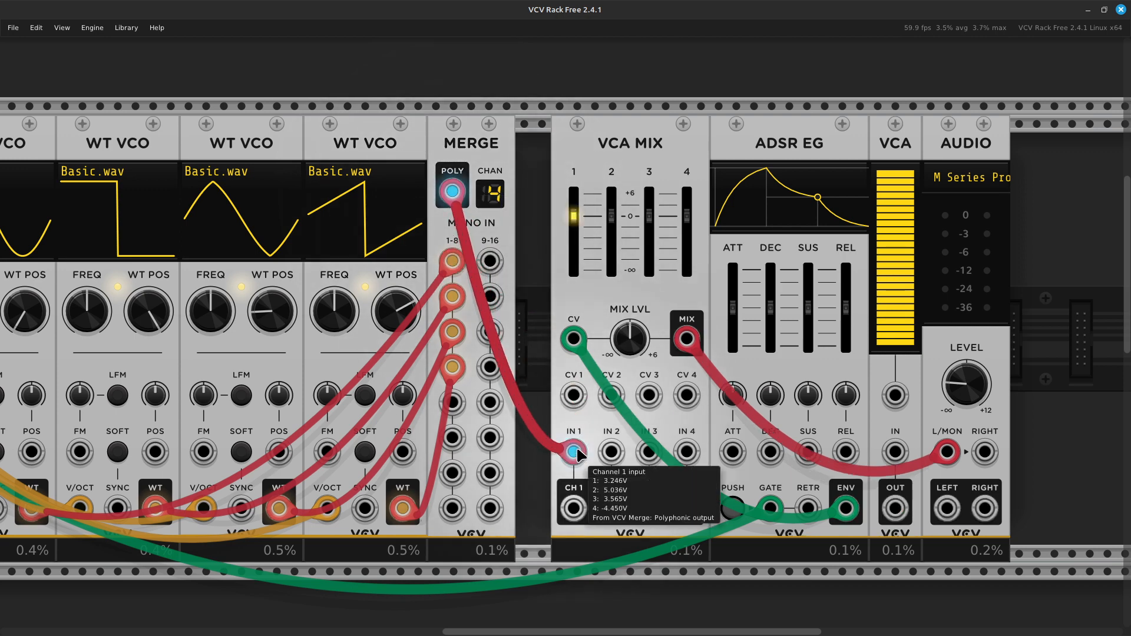
# Raise the third WT VCO's wavetable position to give it a triangle waveform.
pyautogui.hscroll(-3, 556, 454)
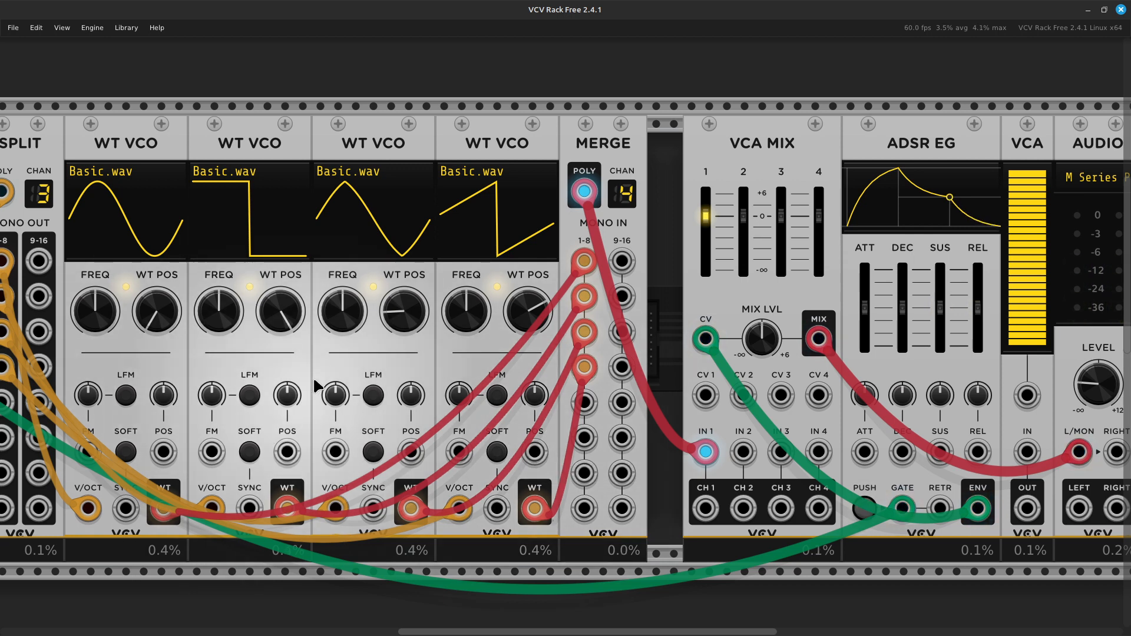
pyautogui.moveTo(387, 333); pyautogui.dragTo(387, 311)
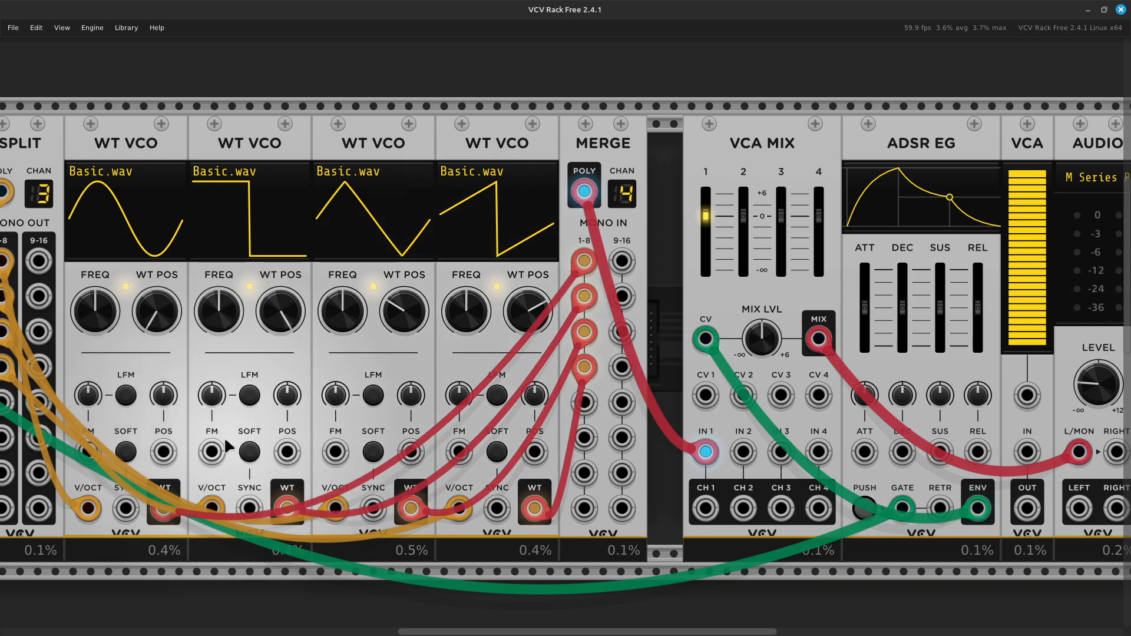
# Set the MIDI-CV module's polyphony channels to 4.
pyautogui.hscroll(-5, 229, 446)
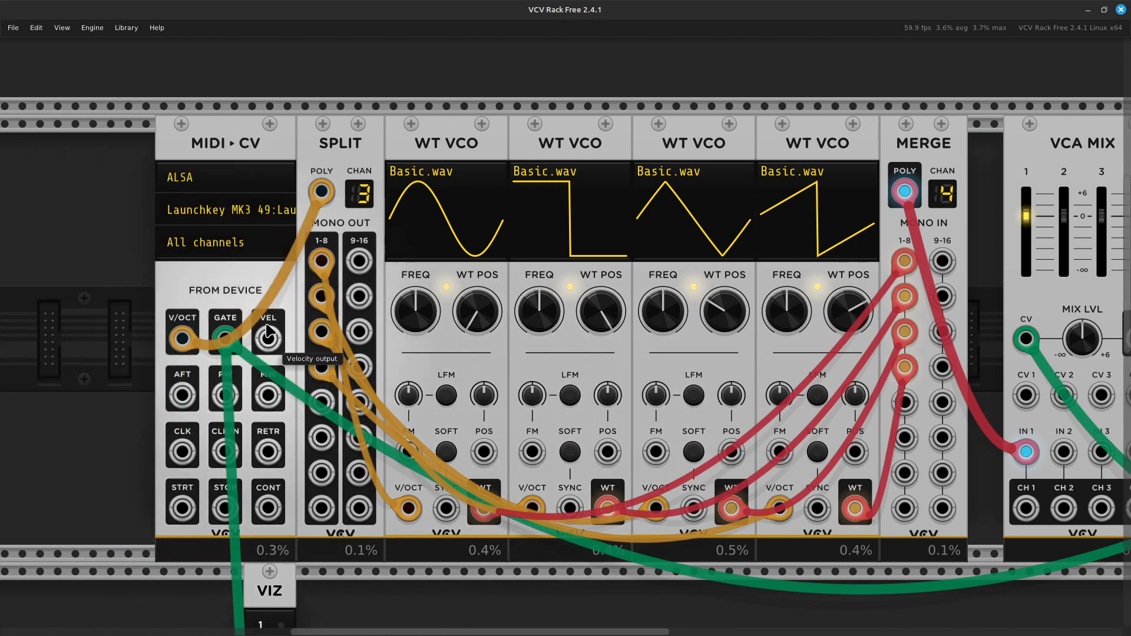
pyautogui.rightClick(223, 296)
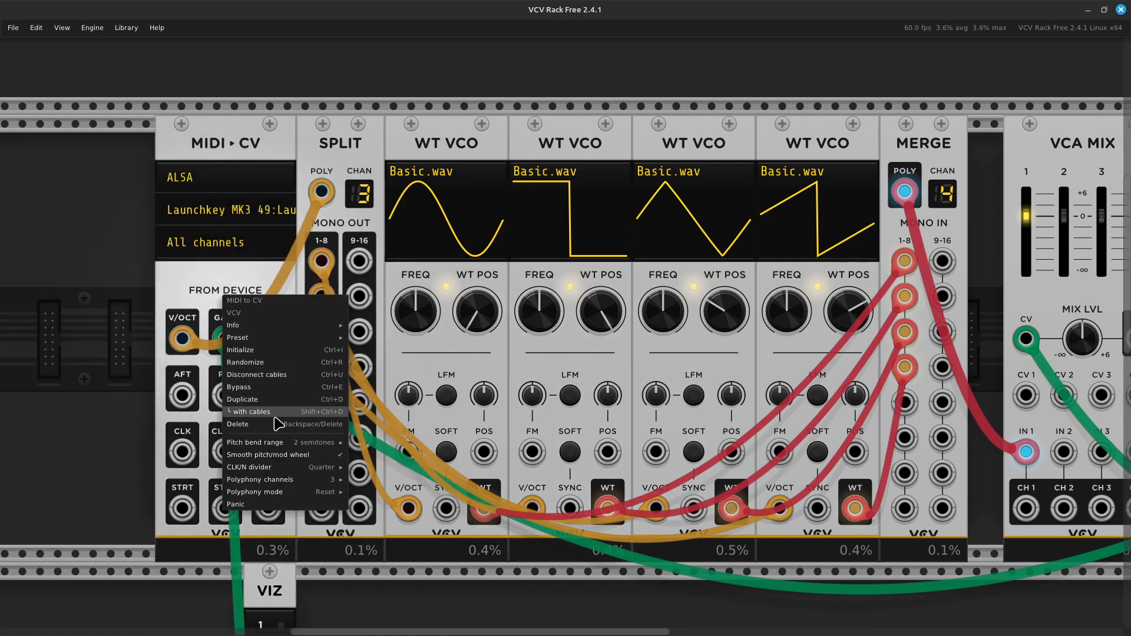
pyautogui.moveTo(286, 481)
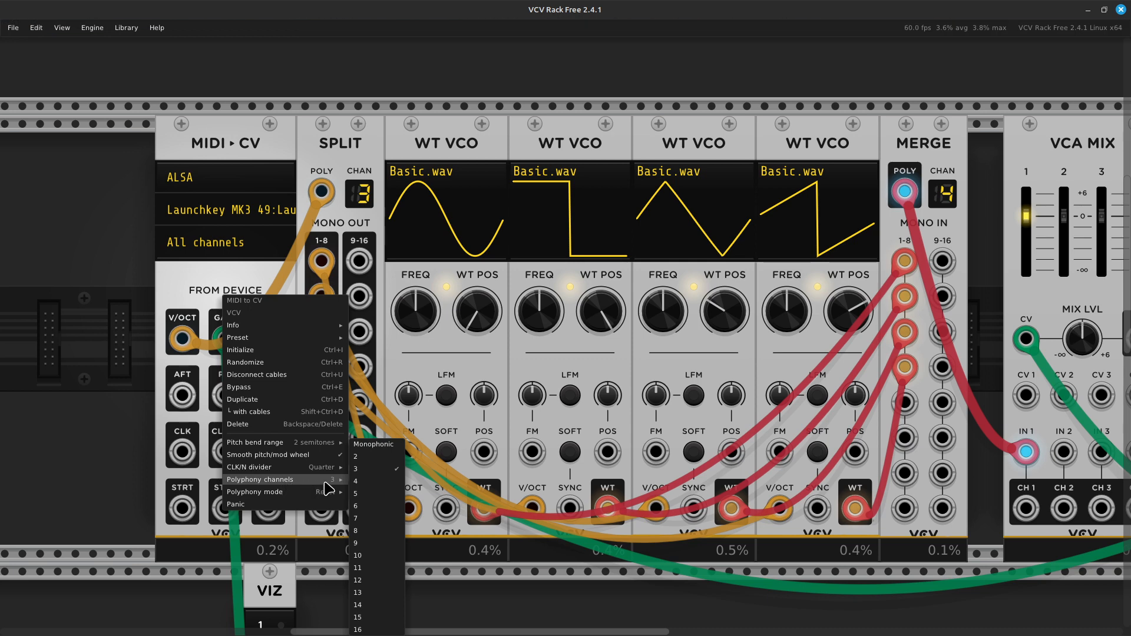
pyautogui.click(363, 481)
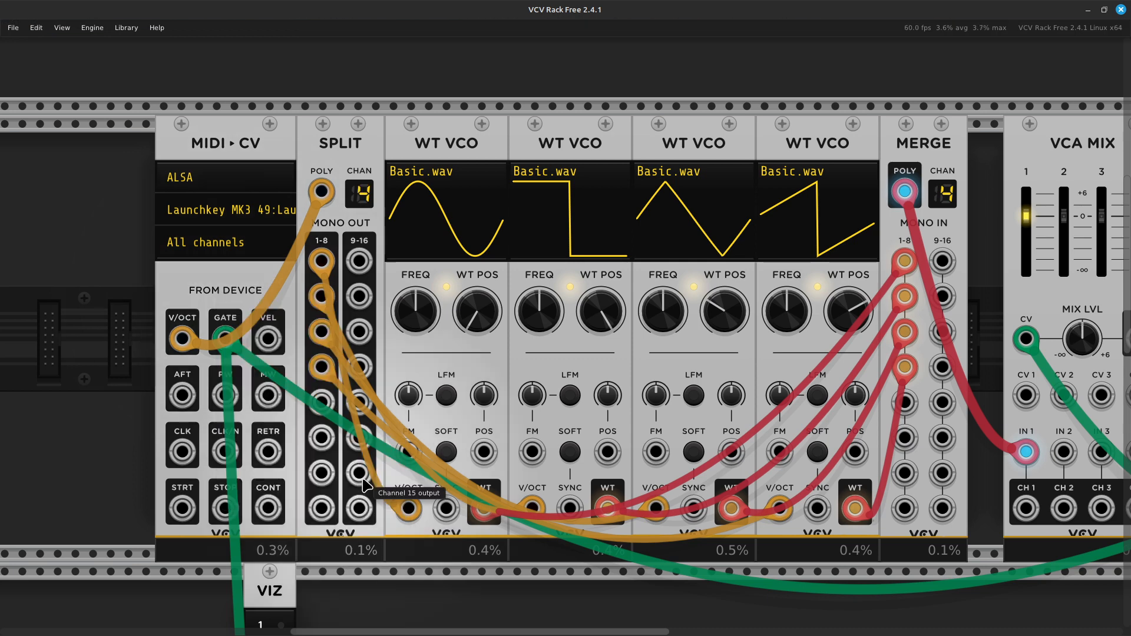
# Move the MIX cable from AUDIO's L/MON input to VCA's IN, and connect VCA's OUT to L/MON in red.
pyautogui.hscroll(10, 1127, 448)
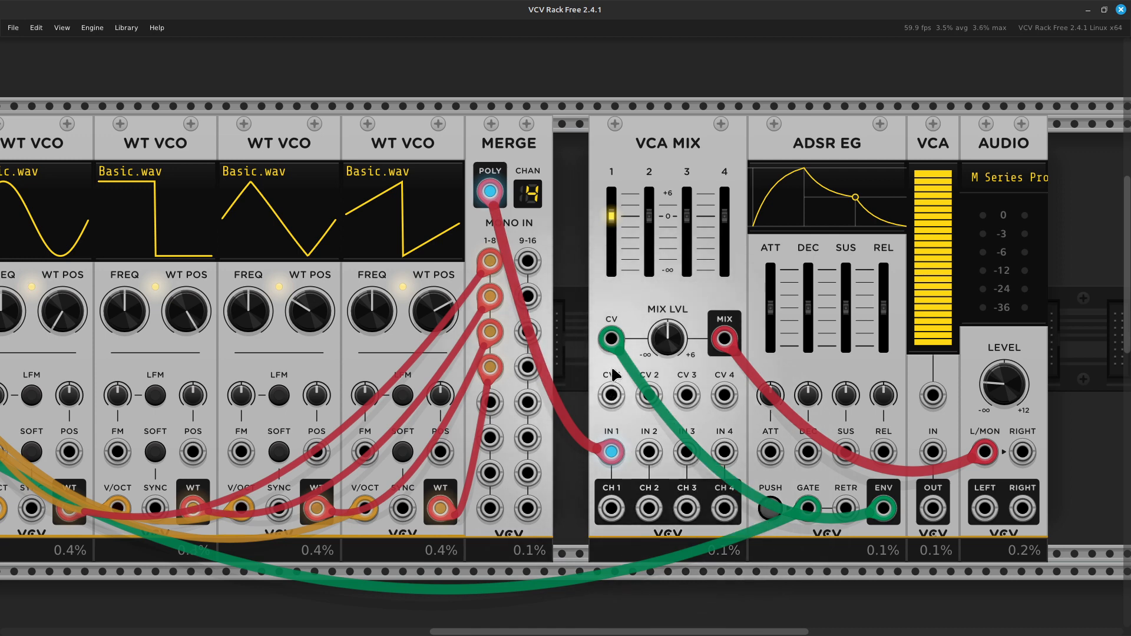
pyautogui.hscroll(5, 611, 365)
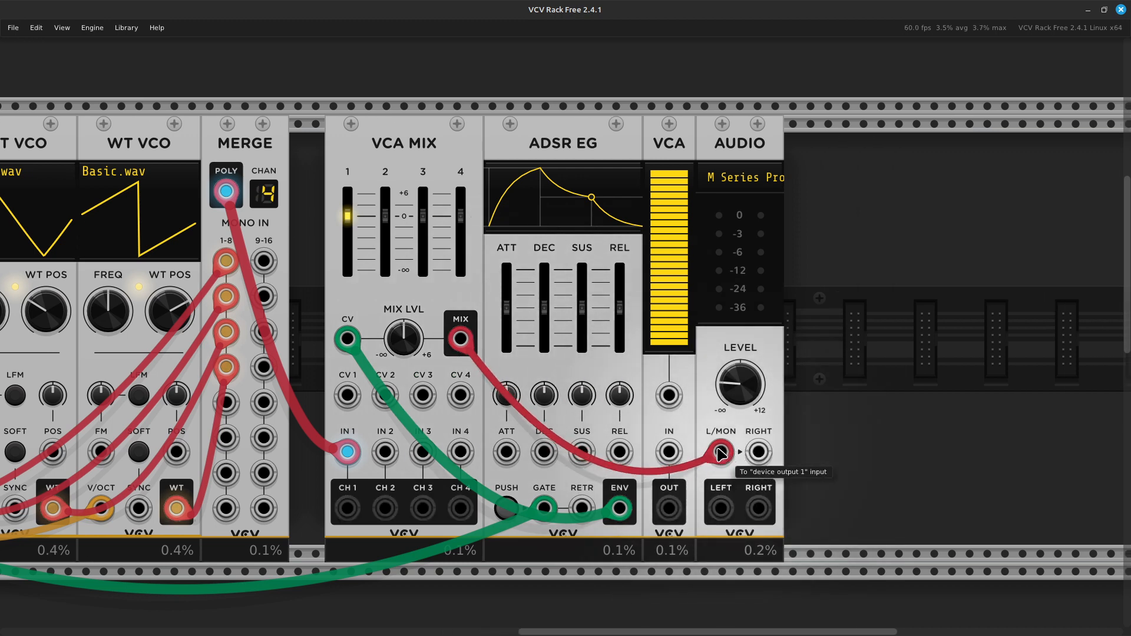
pyautogui.moveTo(719, 450); pyautogui.dragTo(669, 465)
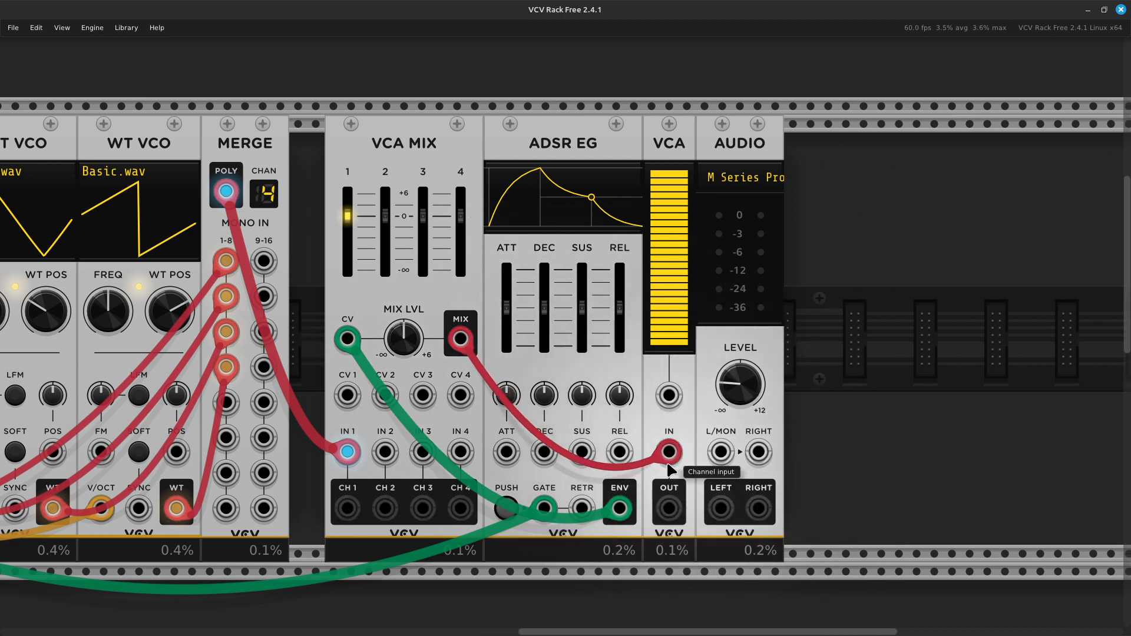
pyautogui.rightClick(670, 508)
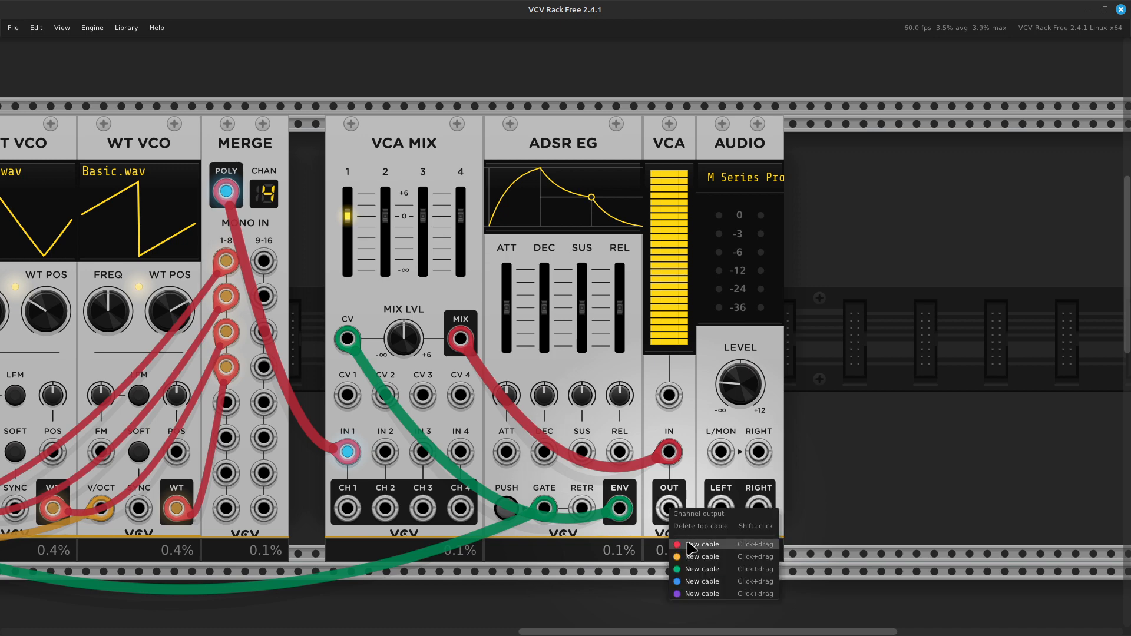
pyautogui.moveTo(688, 542); pyautogui.dragTo(720, 452)
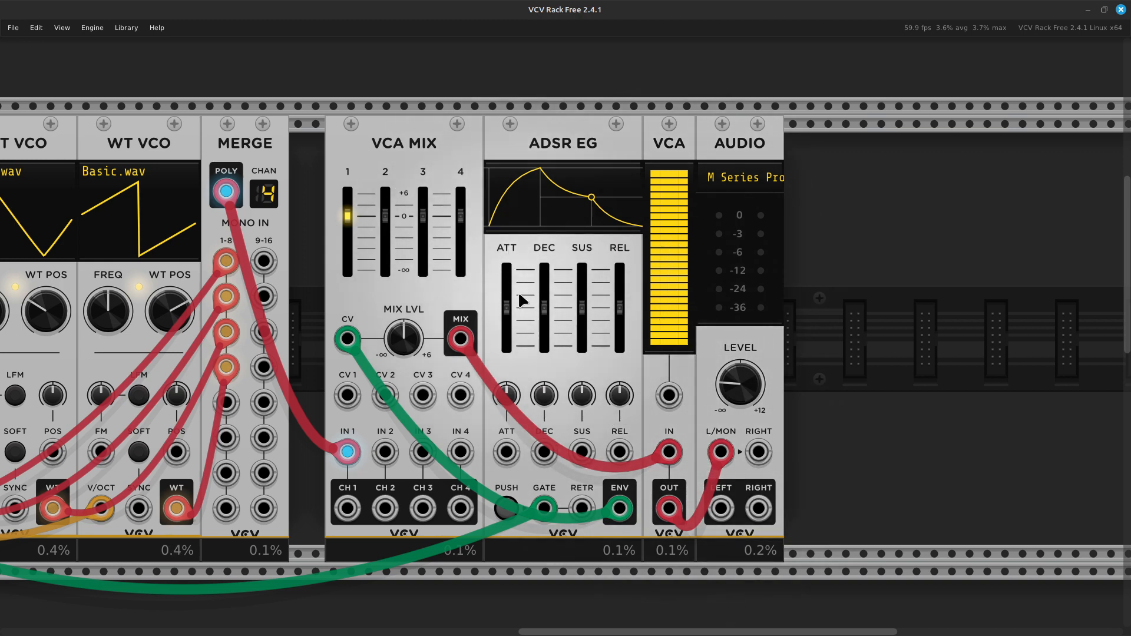
# Delete the VCA MIX module and close the gap by sliding ADSR EG, VCA and AUDIO up against MERGE.
pyautogui.moveTo(424, 204)
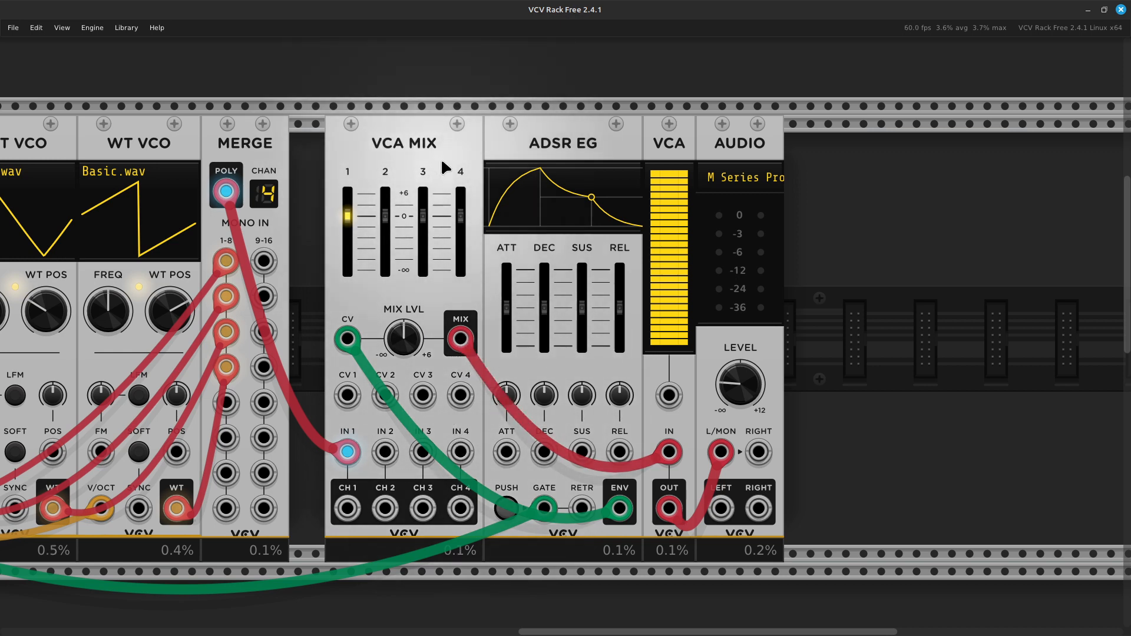
pyautogui.click(424, 162)
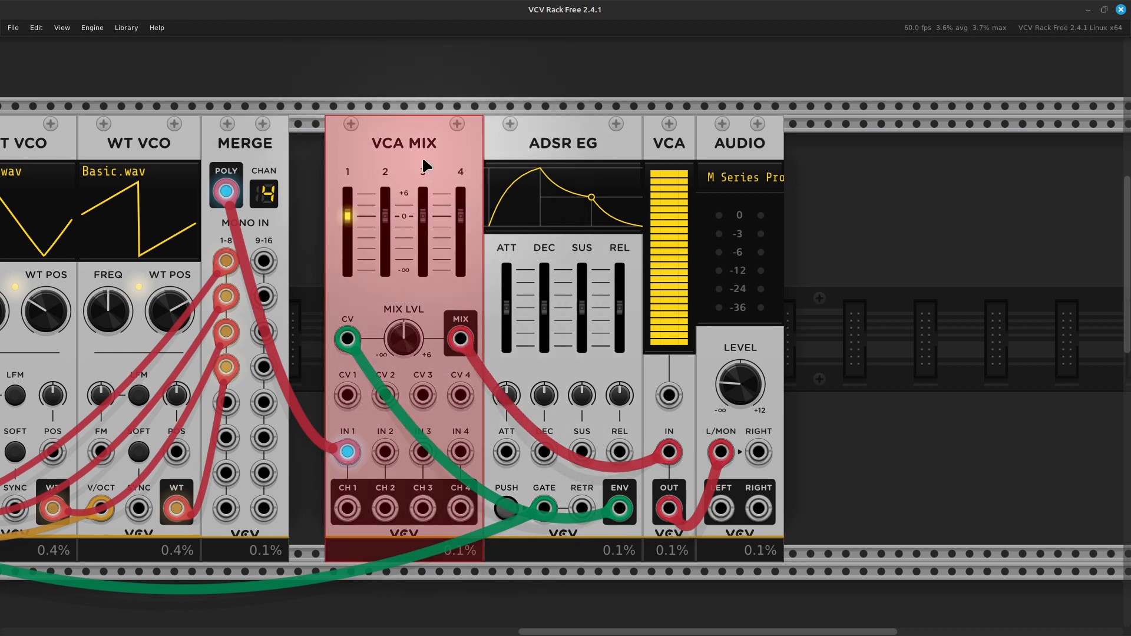
pyautogui.press('Delete')
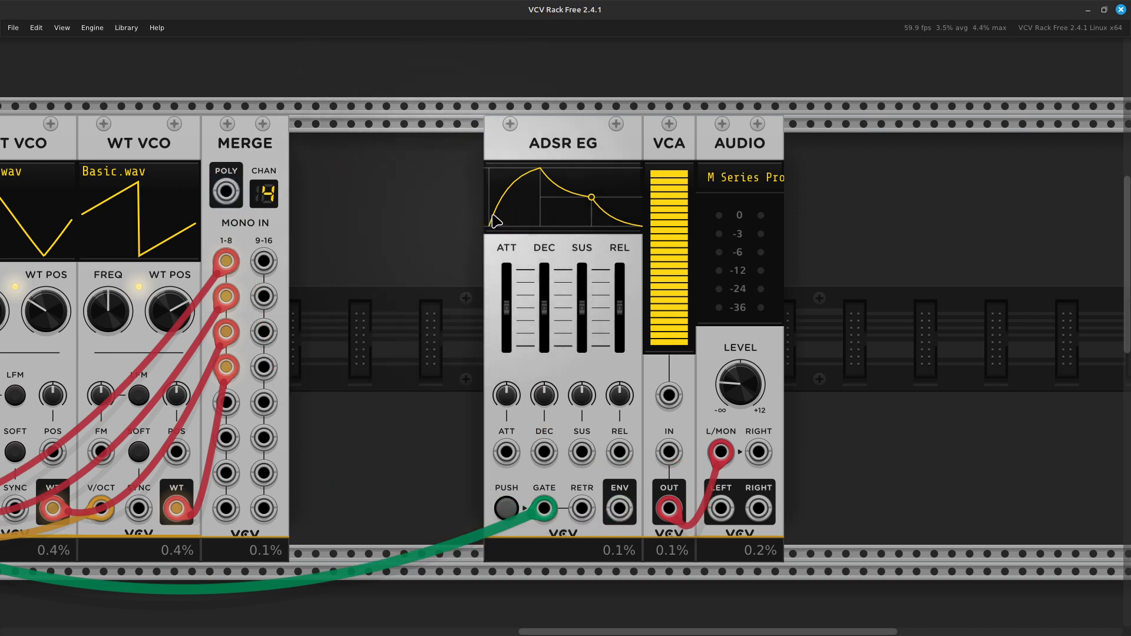
pyautogui.moveTo(583, 148); pyautogui.dragTo(395, 158)
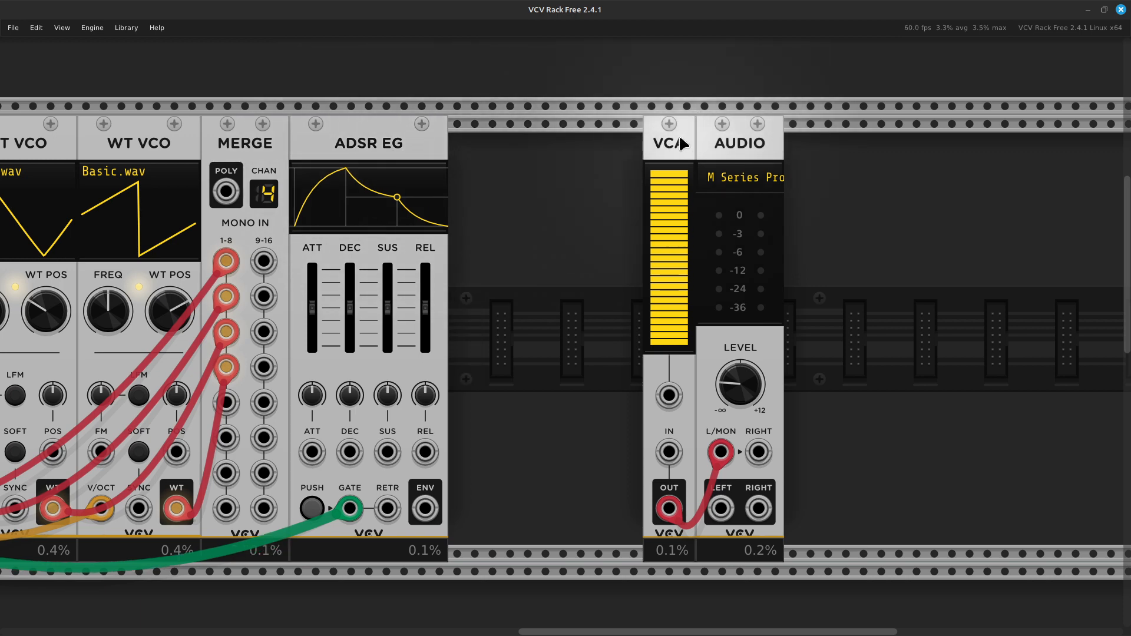
pyautogui.moveTo(680, 138); pyautogui.dragTo(486, 141)
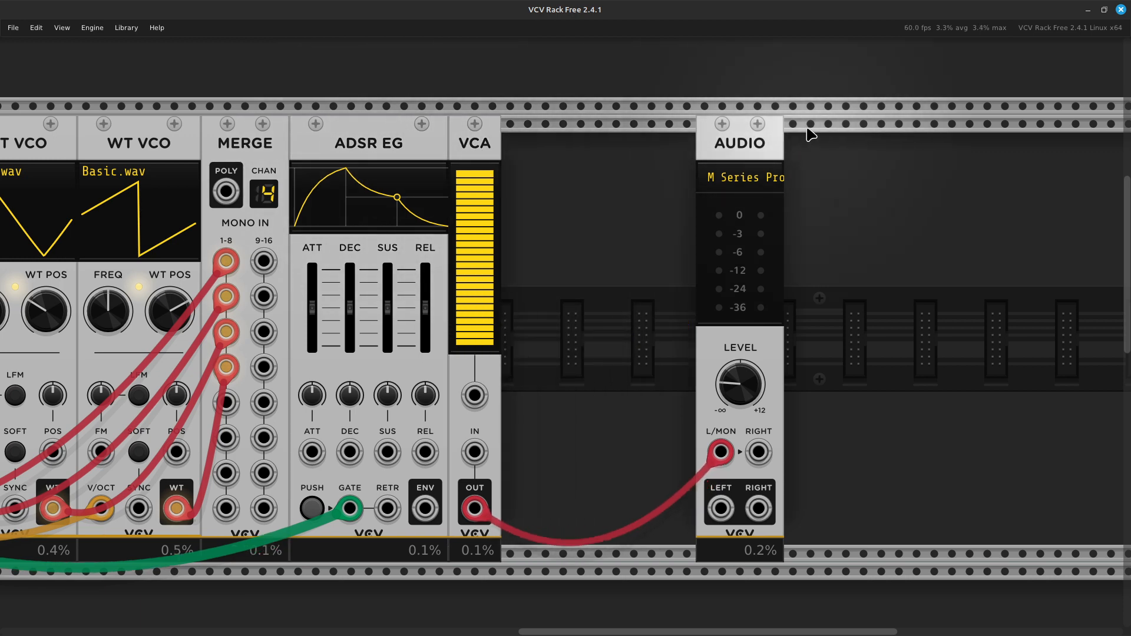
pyautogui.moveTo(767, 133); pyautogui.dragTo(569, 172)
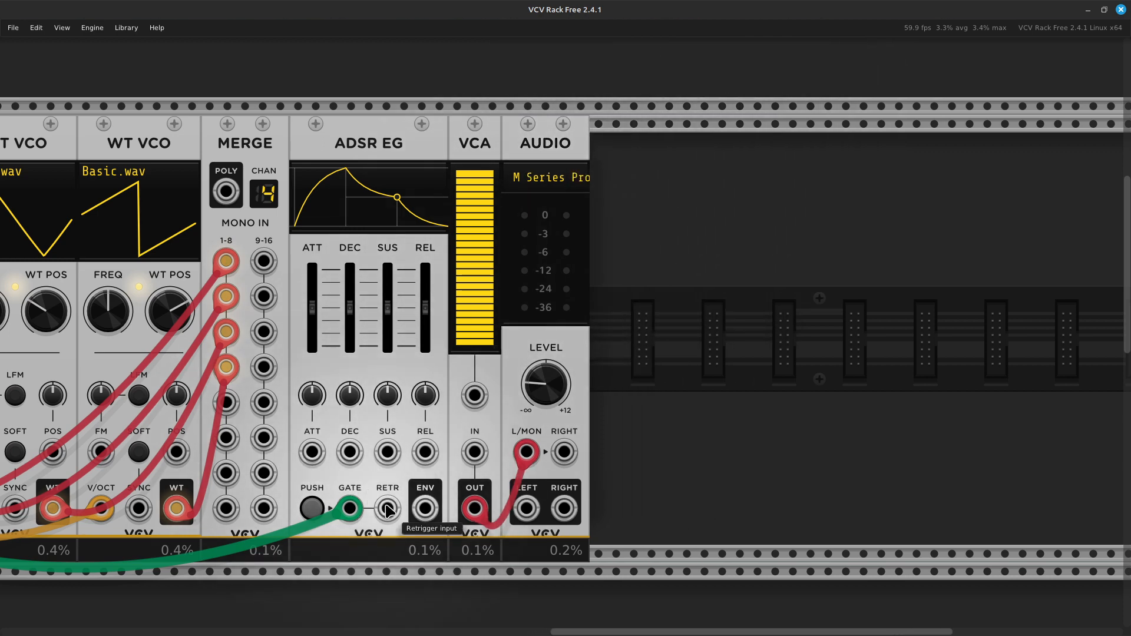
# Connect MERGE's POLY output to VCA's IN with a red cable and turn AUDIO's level down to -inf dB.
pyautogui.rightClick(429, 505)
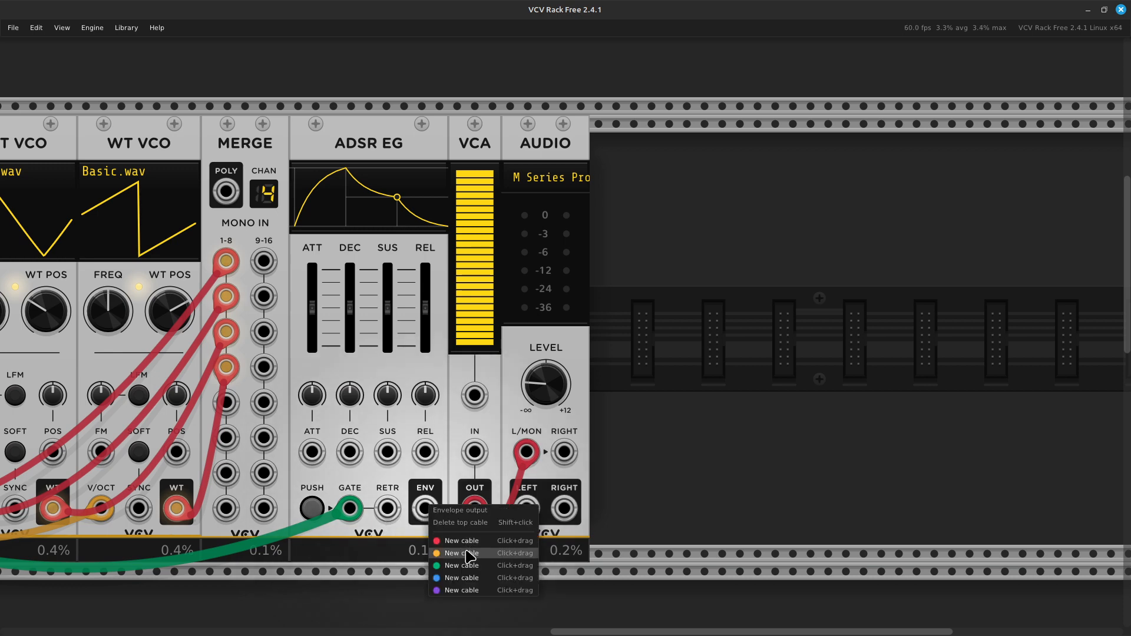
pyautogui.click(396, 550)
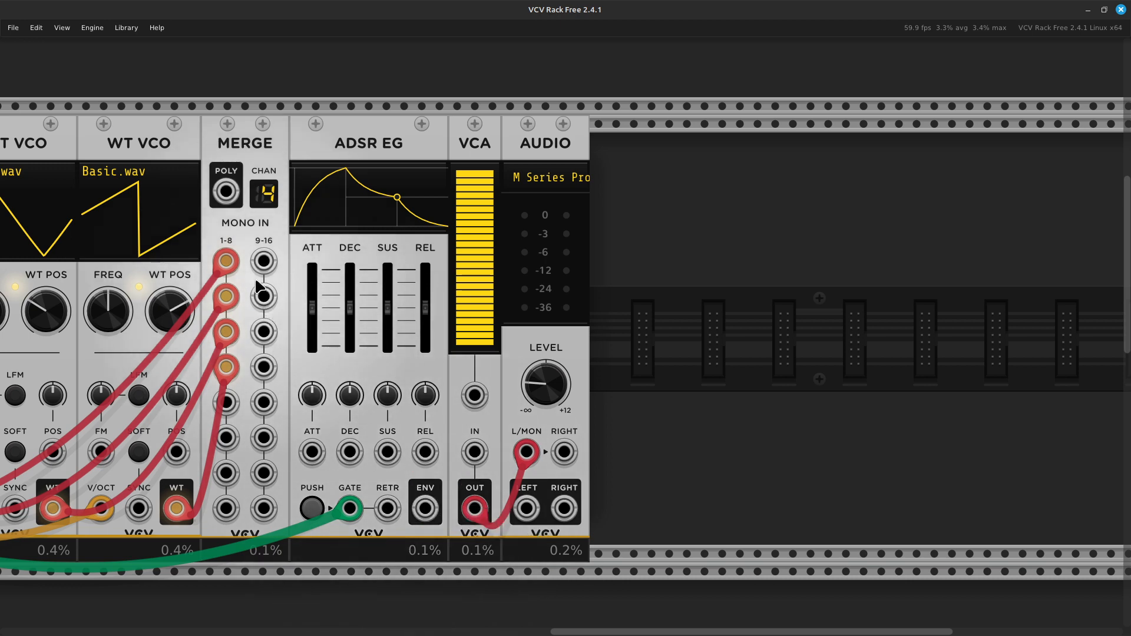
pyautogui.rightClick(225, 188)
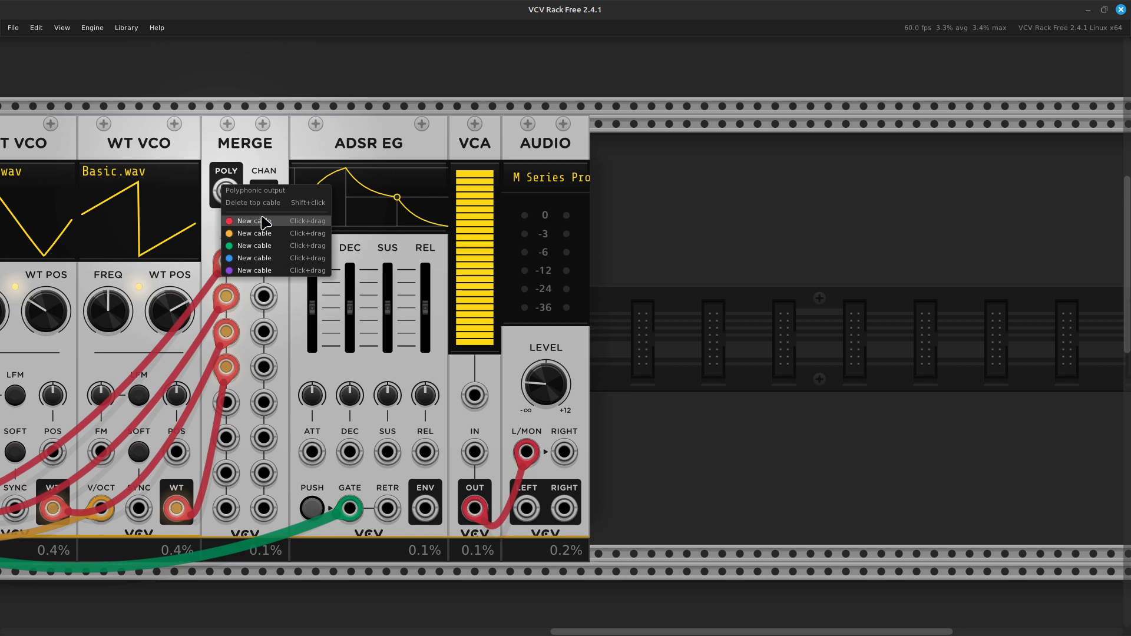
pyautogui.moveTo(253, 221); pyautogui.dragTo(475, 452)
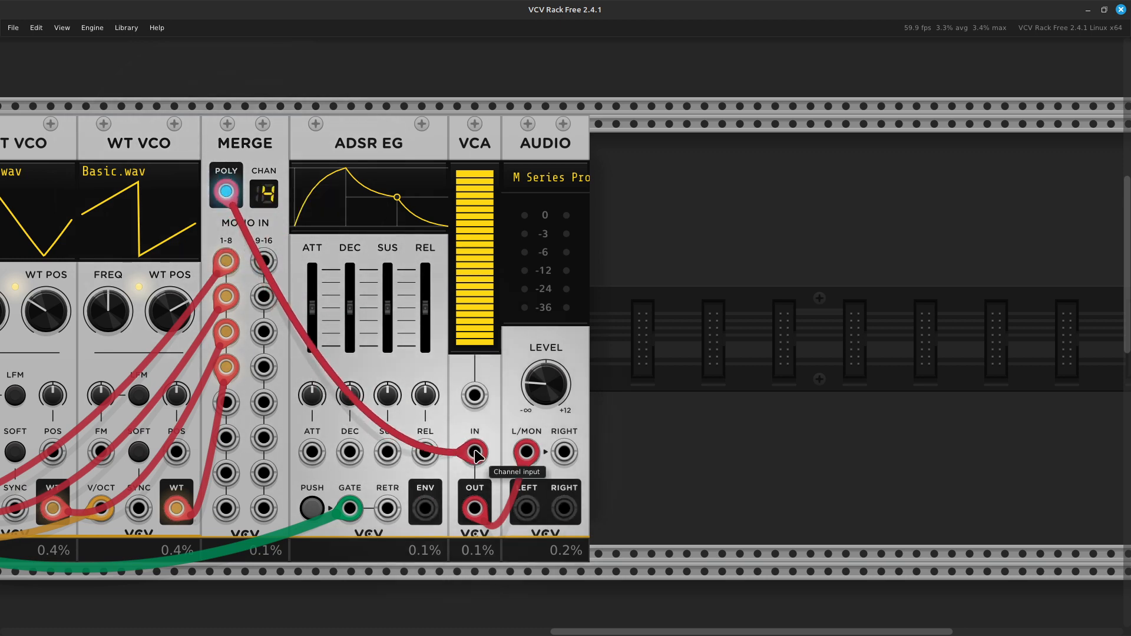
pyautogui.moveTo(483, 501)
pyautogui.moveTo(545, 384); pyautogui.dragTo(546, 418)
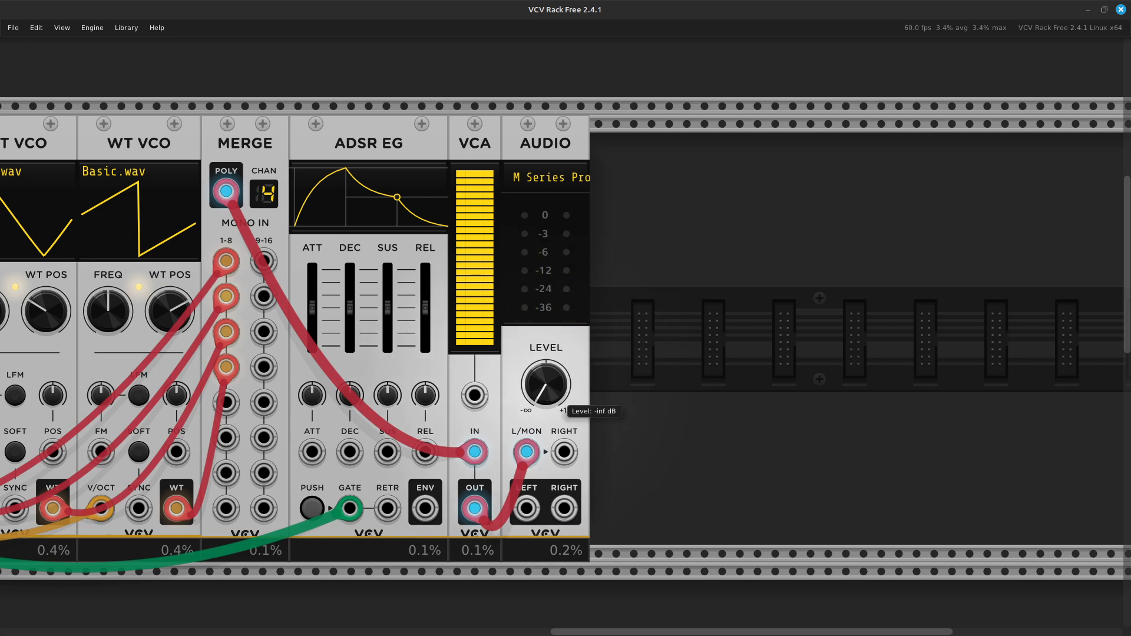
# Connect ADSR EG's ENV output to VCA's level CV input in yellow, and bring AUDIO's level back up to a low setting.
pyautogui.rightClick(428, 506)
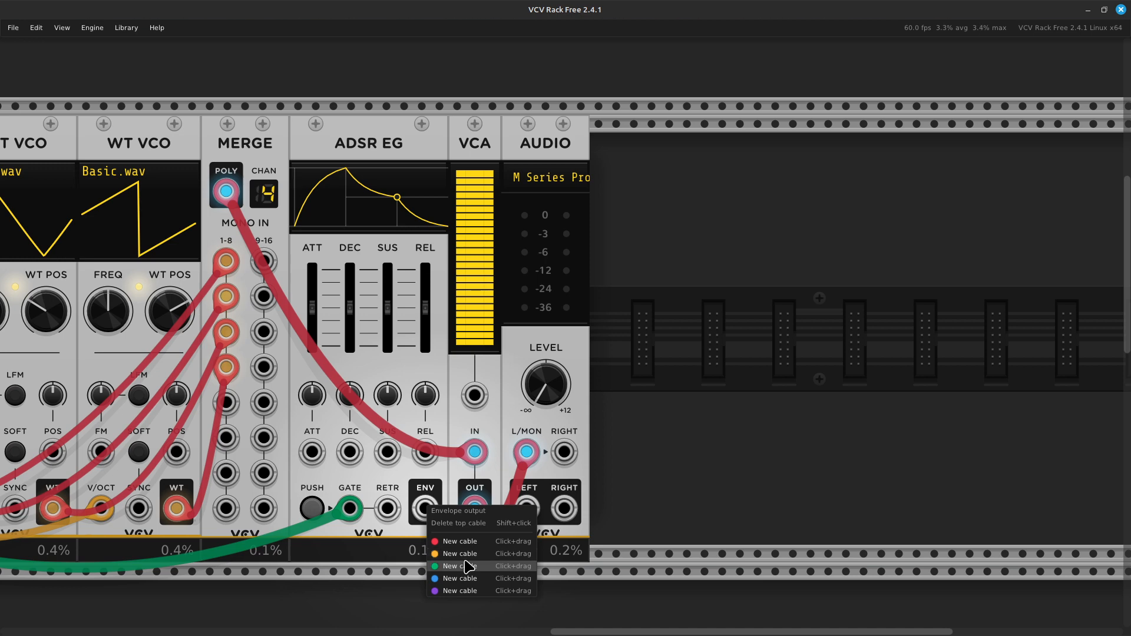
pyautogui.moveTo(462, 557); pyautogui.dragTo(474, 396)
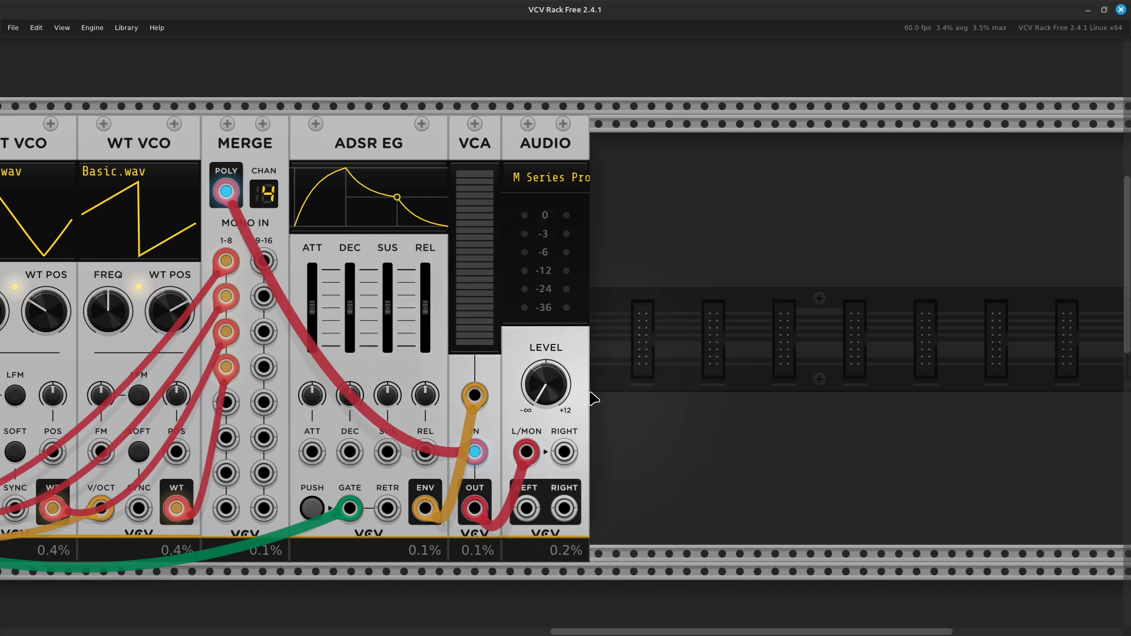
pyautogui.moveTo(562, 392)
pyautogui.mouseDown()
pyautogui.moveTo(563, 419)
pyautogui.moveTo(563, 402)
pyautogui.mouseUp()
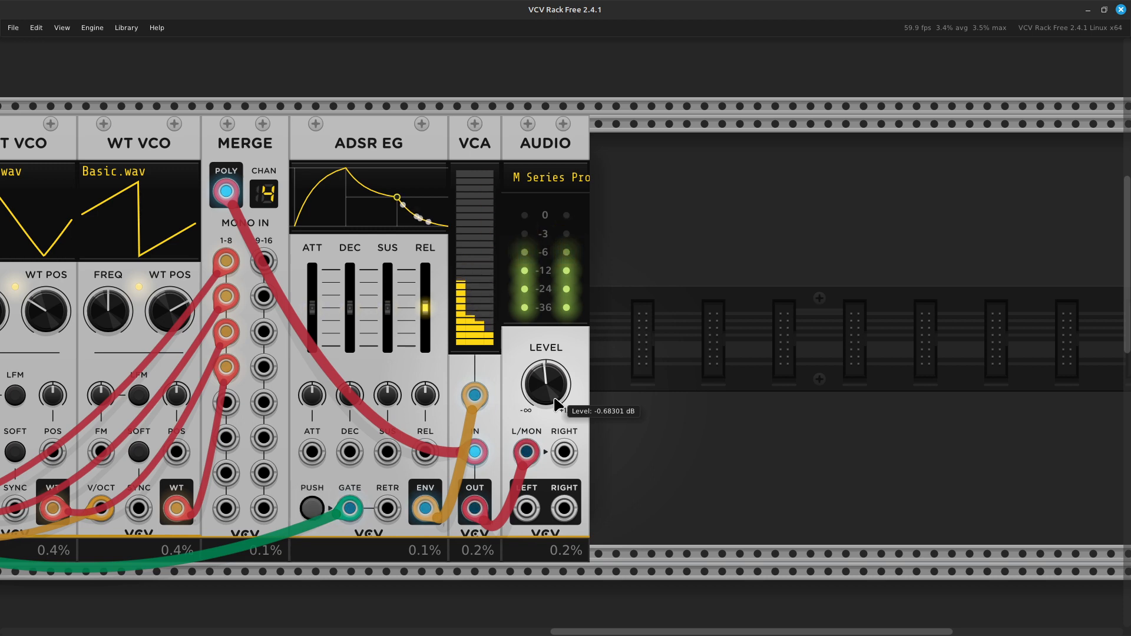
pyautogui.moveTo(556, 400); pyautogui.dragTo(556, 408)
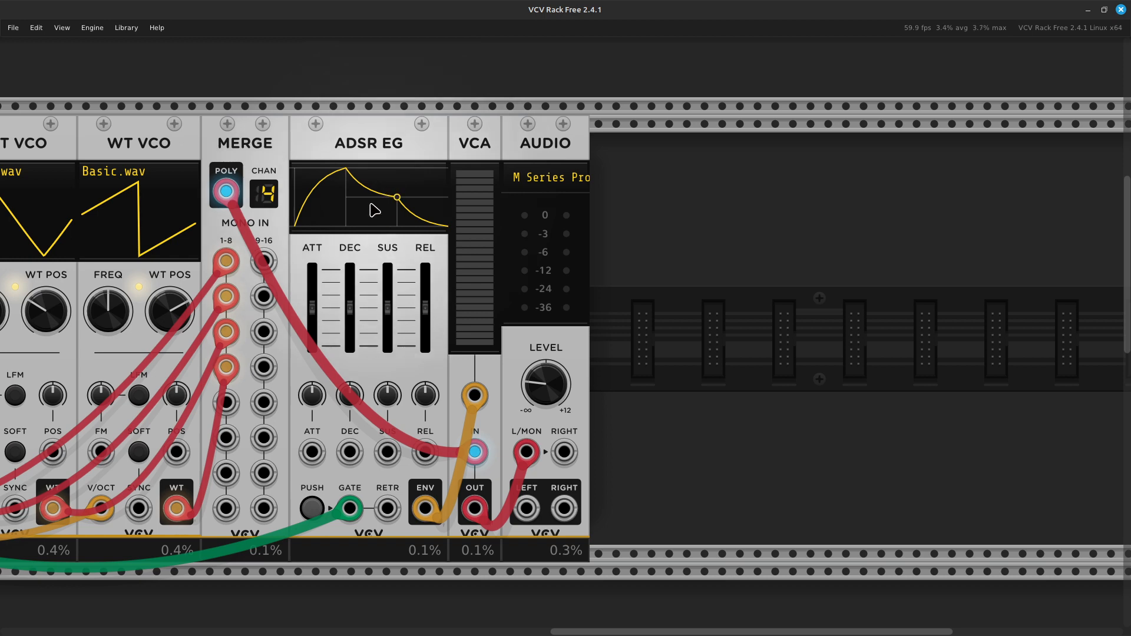
pyautogui.hscroll(-6, 361, 239)
pyautogui.hscroll(-10, 350, 248)
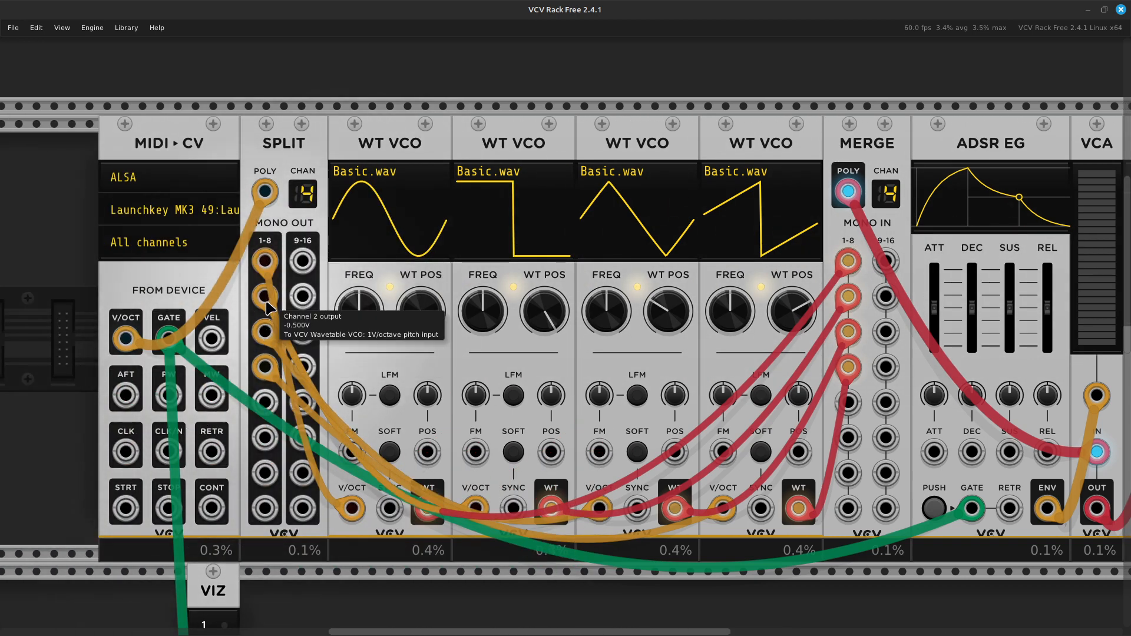
pyautogui.press('Right')
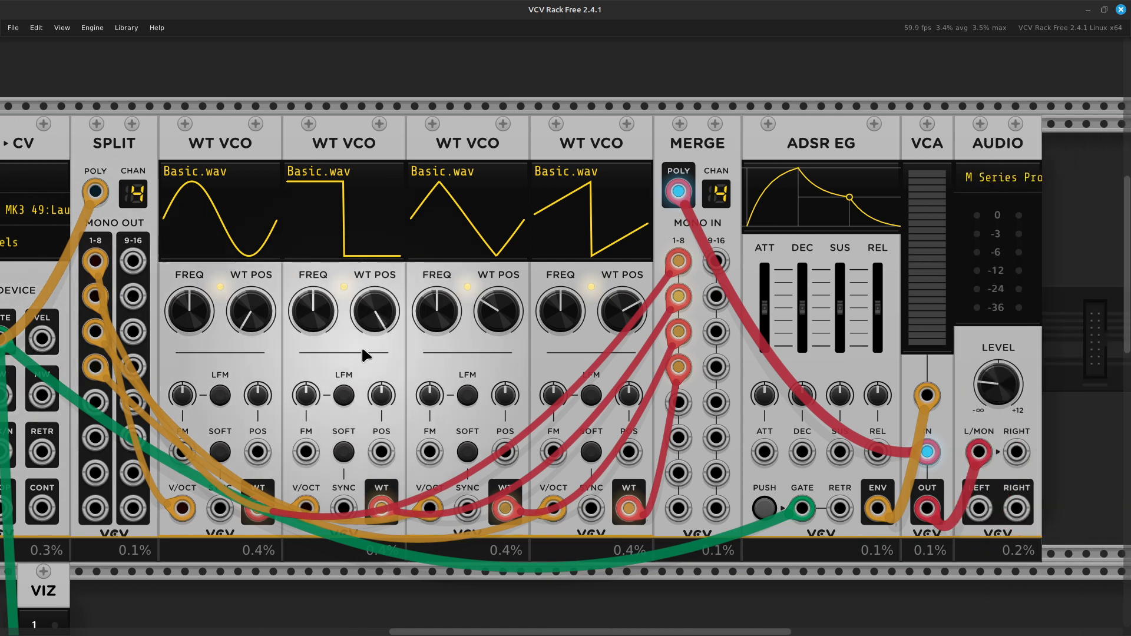
pyautogui.press('Left')
pyautogui.press('Left')
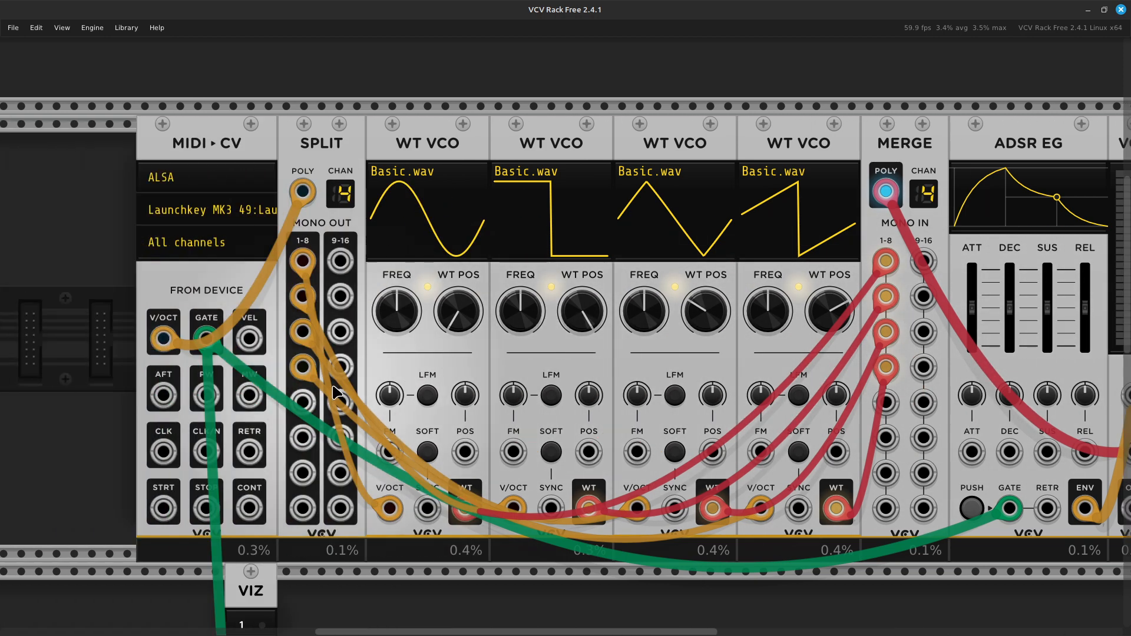
pyautogui.rightClick(214, 294)
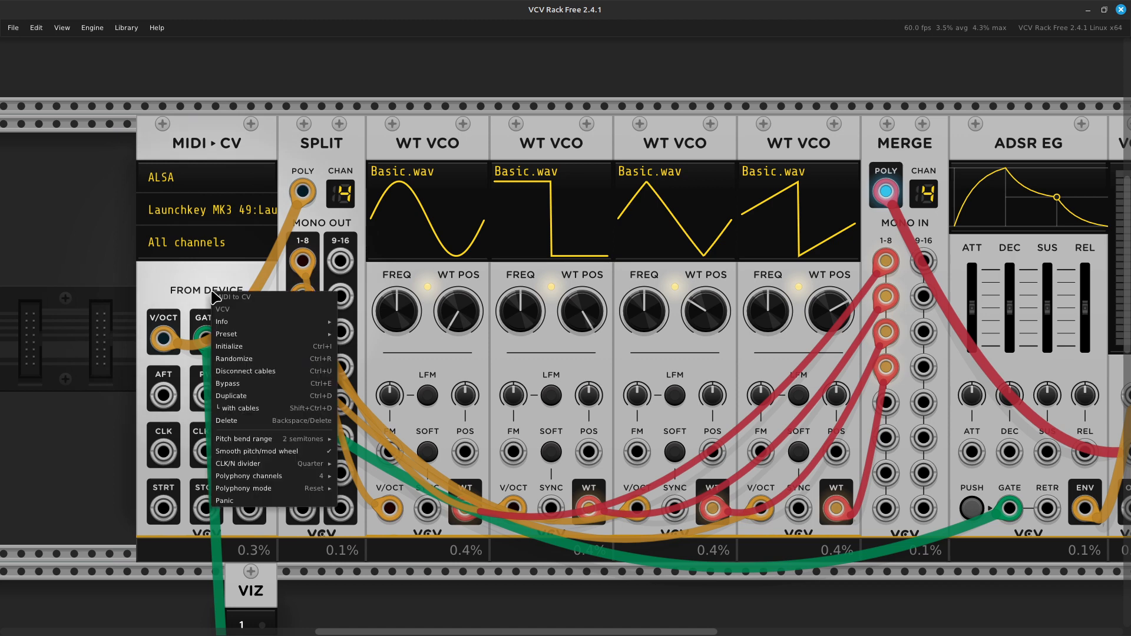
pyautogui.moveTo(297, 488)
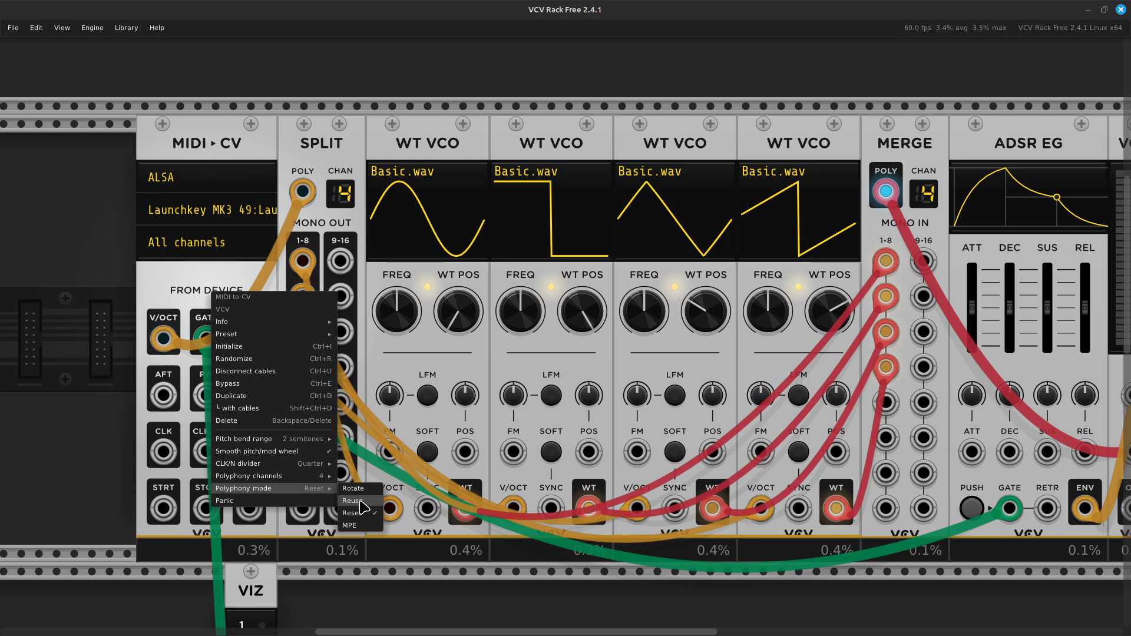
pyautogui.click(394, 560)
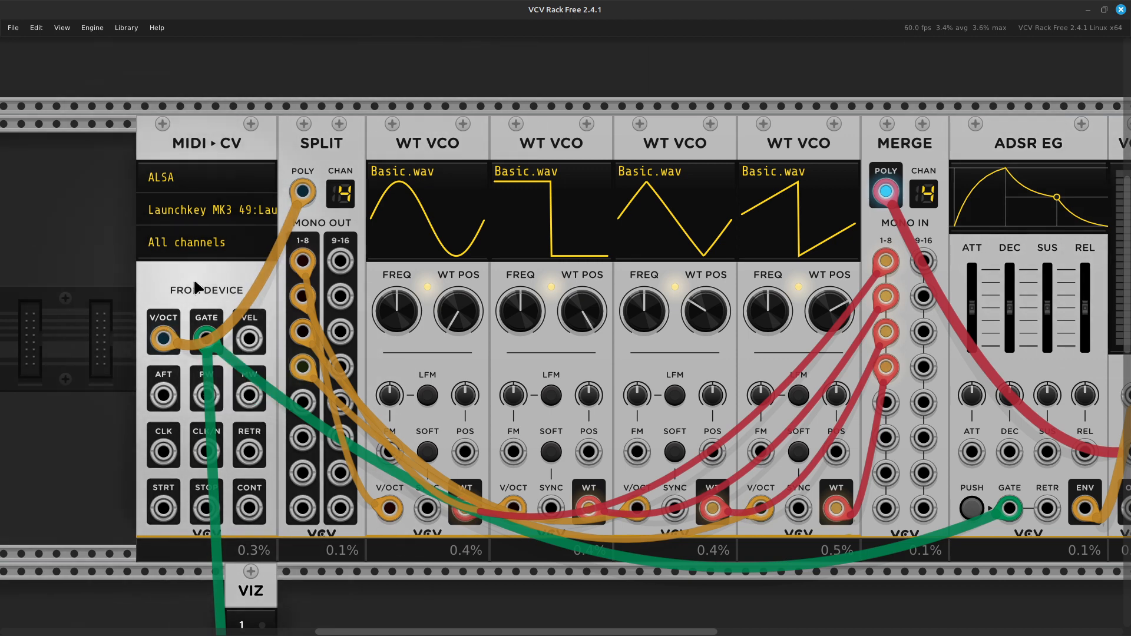
# Set the MIDI-CV module's polyphony mode to Reuse.
pyautogui.rightClick(206, 285)
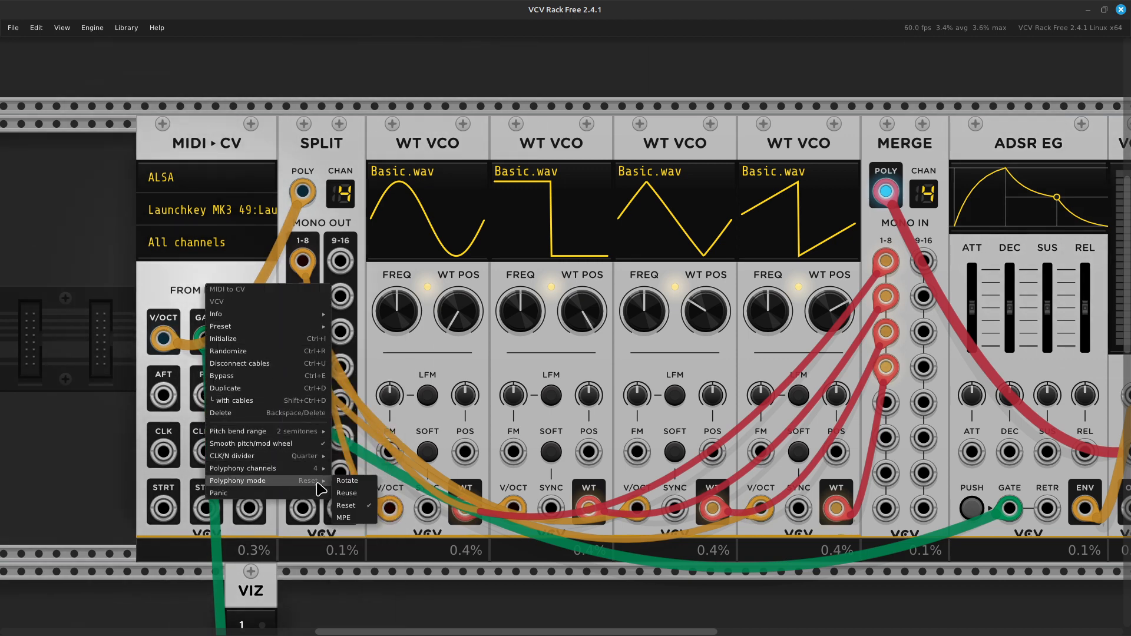
pyautogui.moveTo(321, 472)
pyautogui.click(364, 499)
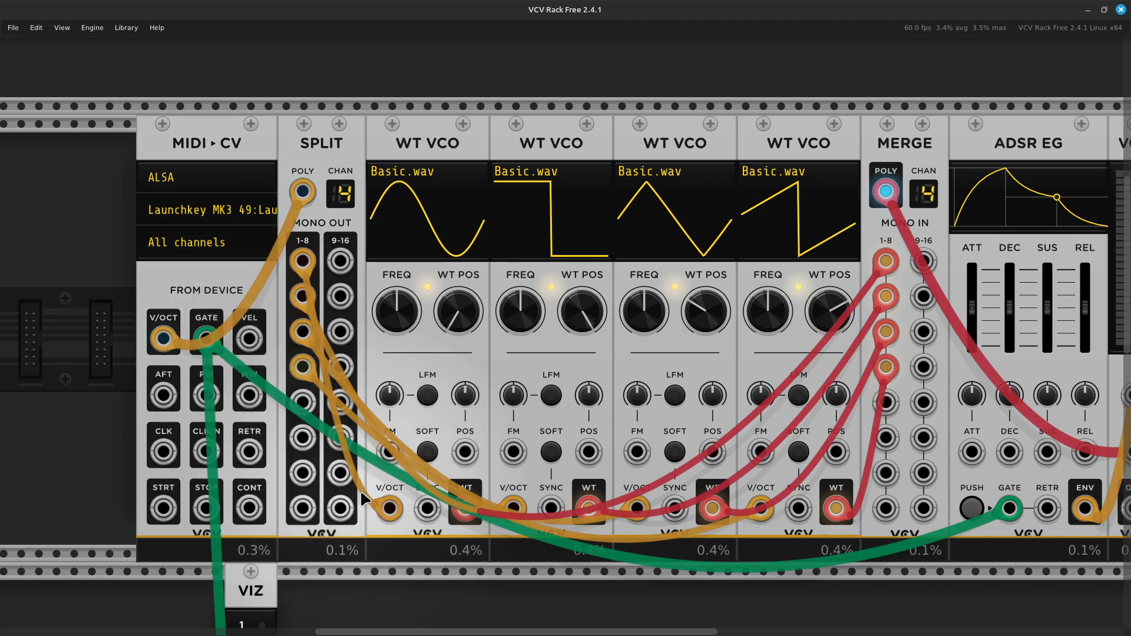
# Place VIZ between MIDI-CV and SPLIT in the upper row, then slide MIDI-CV and VIZ together up against SPLIT.
pyautogui.moveTo(414, 618)
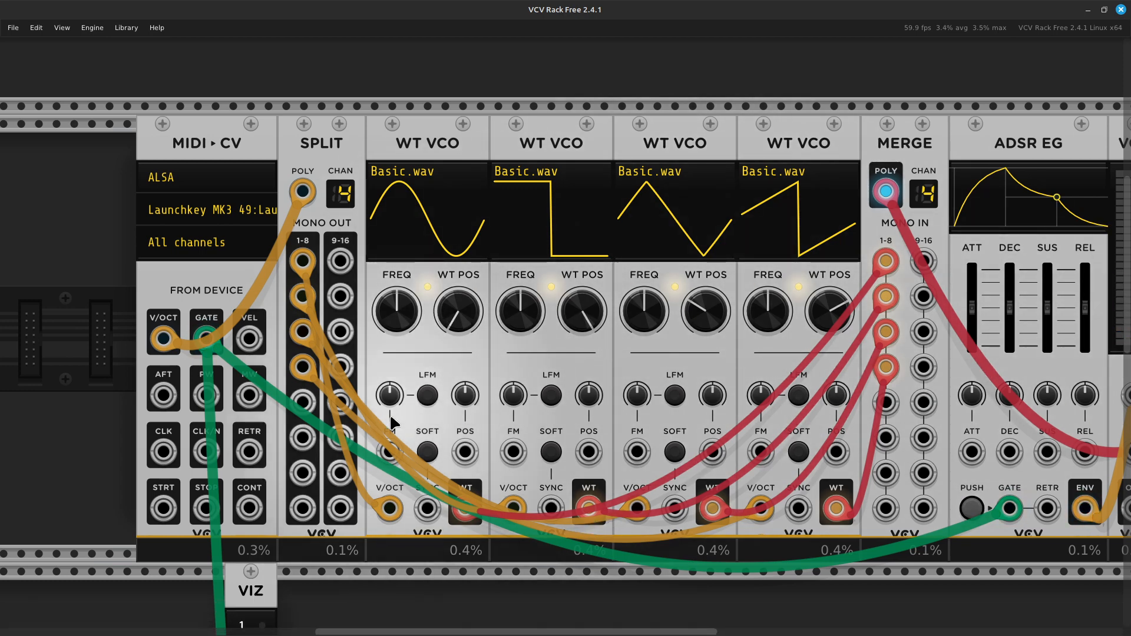
pyautogui.scroll(-5, 380, 414)
pyautogui.scroll(4, 231, 71)
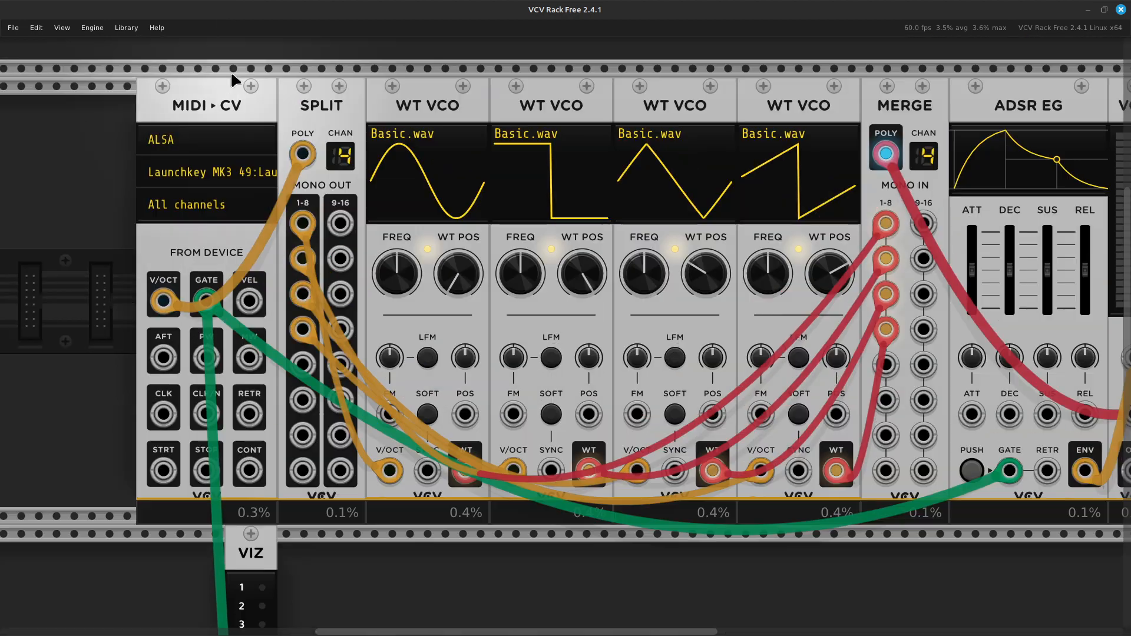
pyautogui.moveTo(225, 83); pyautogui.dragTo(143, 87)
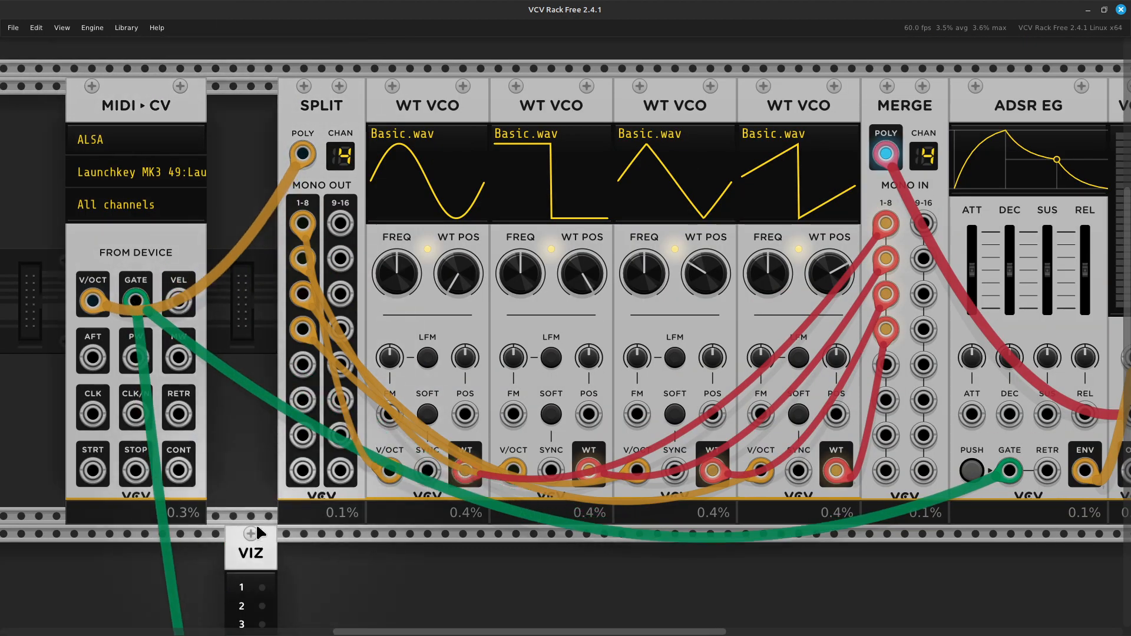
pyautogui.moveTo(257, 554); pyautogui.dragTo(245, 493)
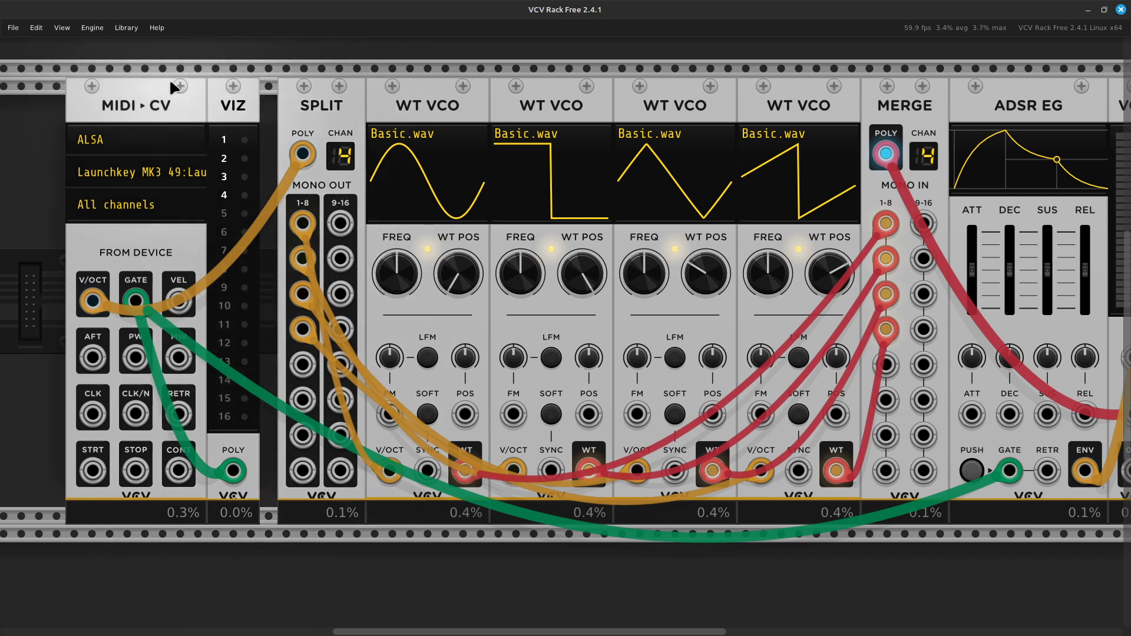
pyautogui.keyDown('shift'); pyautogui.click(153, 87); pyautogui.keyUp('shift')
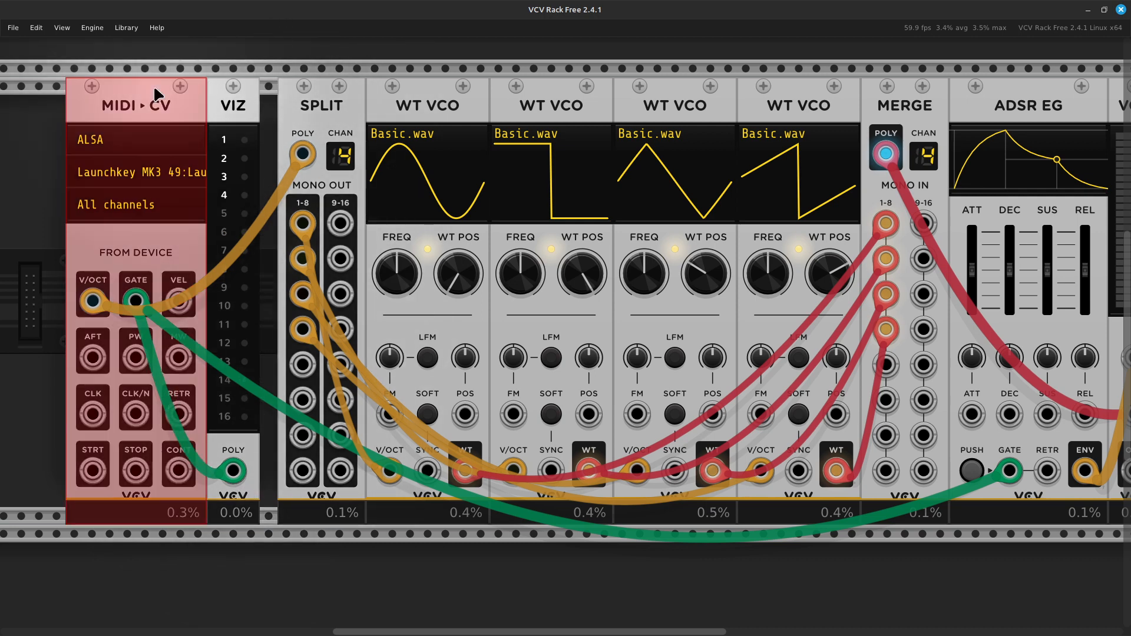
pyautogui.keyDown('shift'); pyautogui.click(220, 93); pyautogui.keyUp('shift')
pyautogui.moveTo(165, 94); pyautogui.dragTo(183, 95)
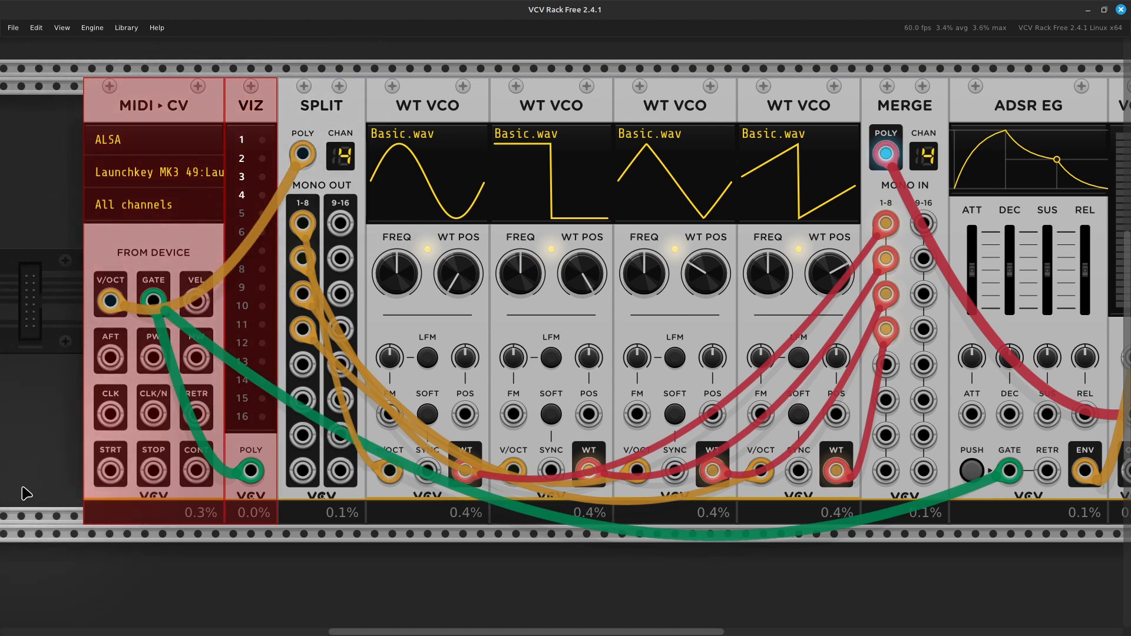
pyautogui.click(54, 430)
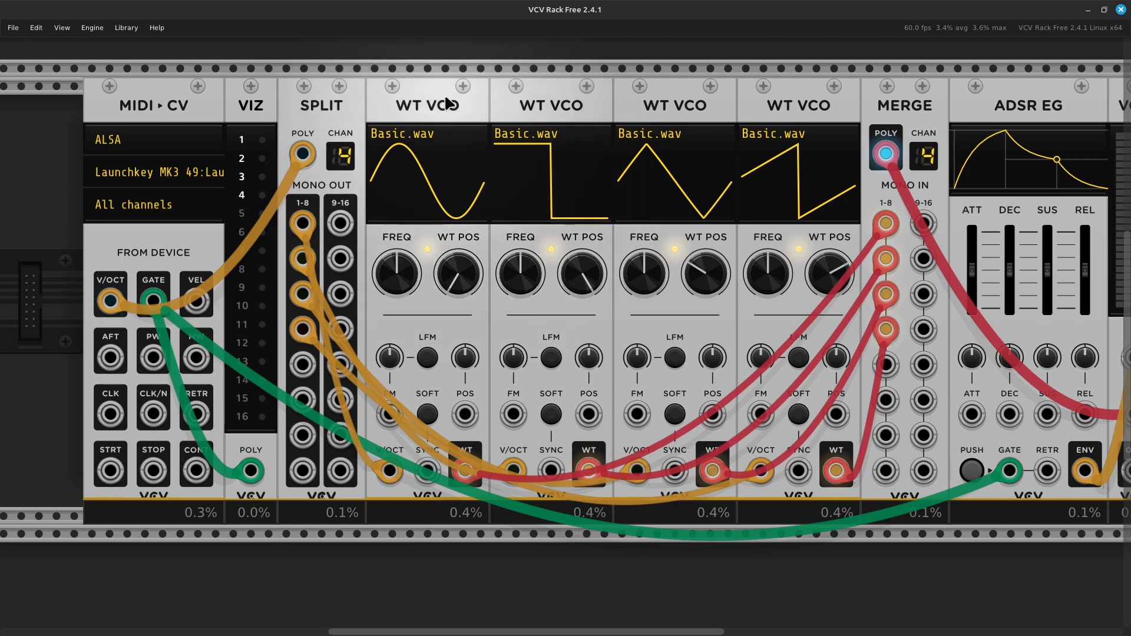
# Set the MIDI-CV module's polyphony mode to Rotate.
pyautogui.hscroll(-3, 38, 159)
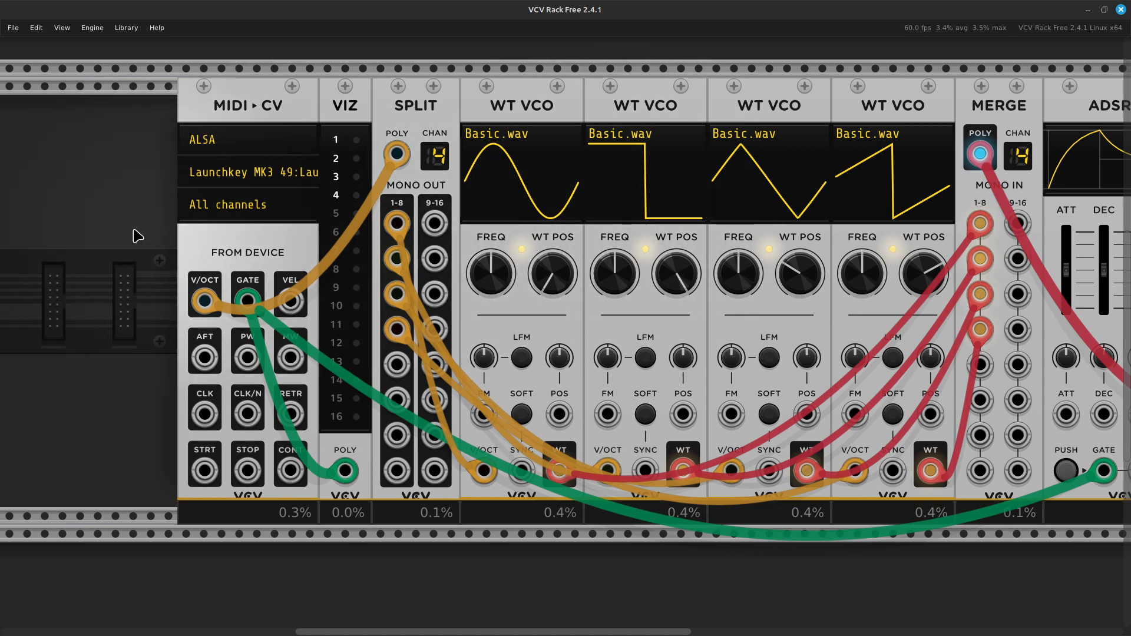
pyautogui.rightClick(240, 243)
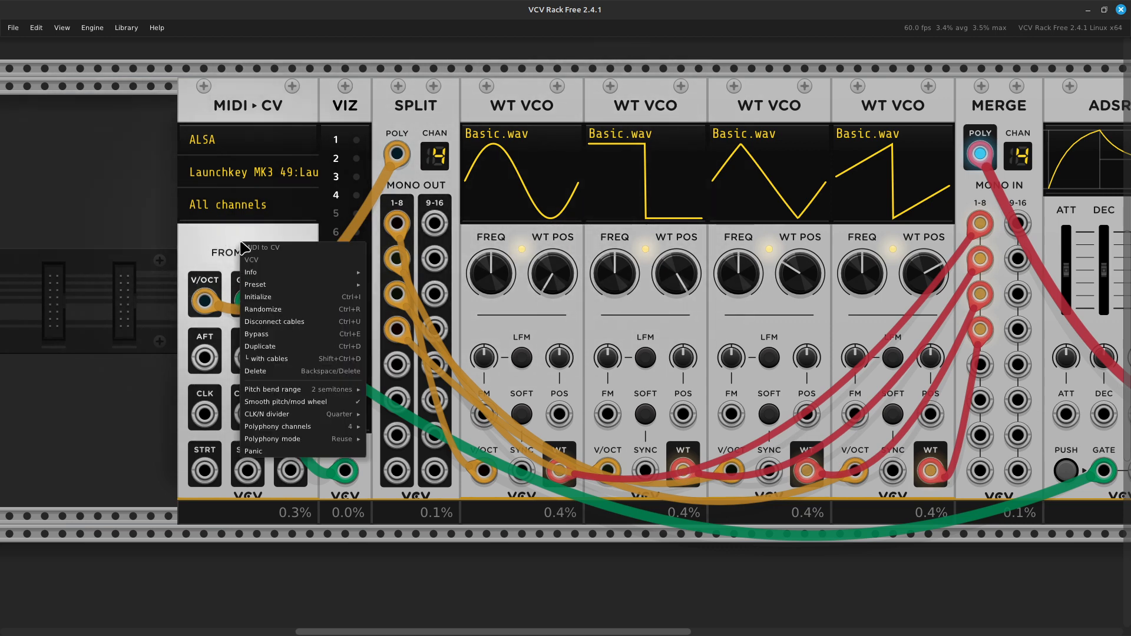
pyautogui.moveTo(296, 439)
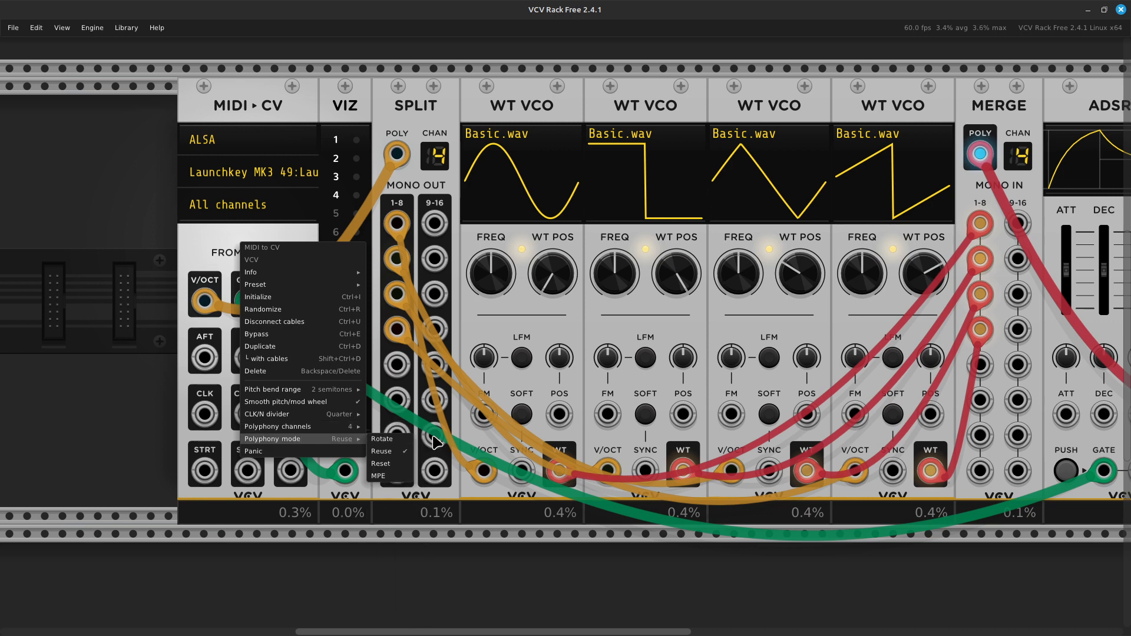
pyautogui.click(397, 441)
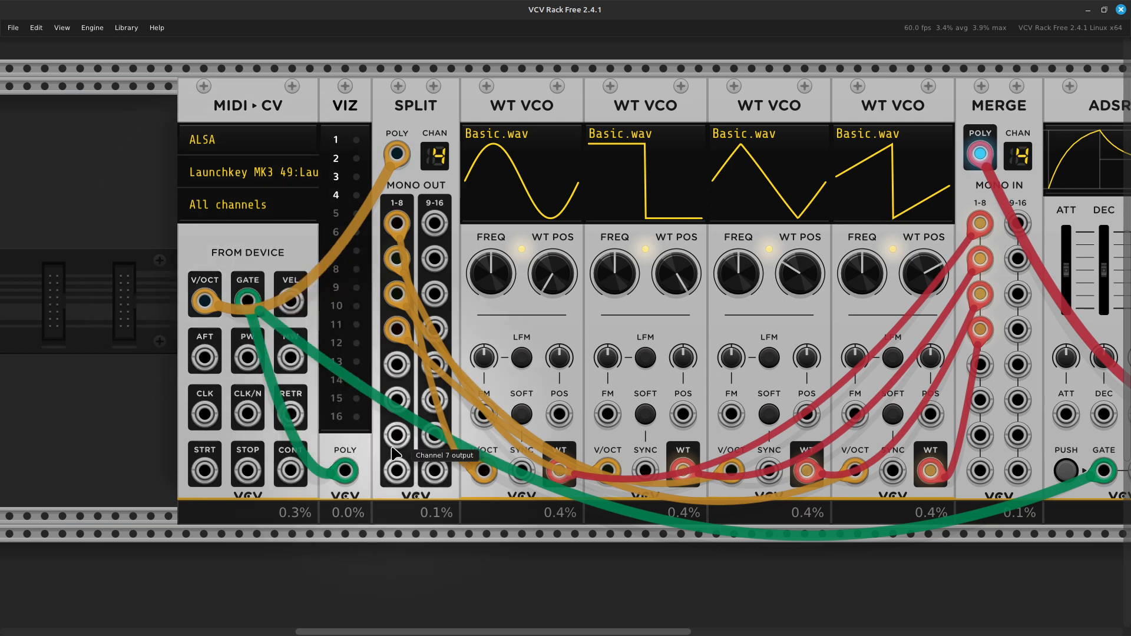
pyautogui.hscroll(3, 481, 557)
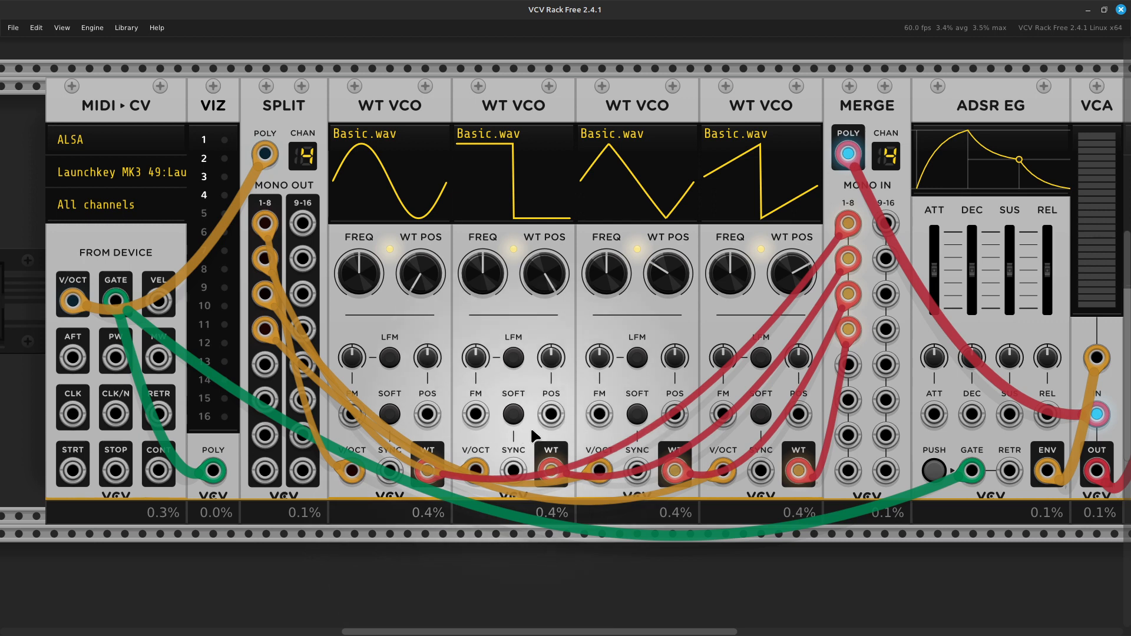
pyautogui.scroll(-2, 537, 435)
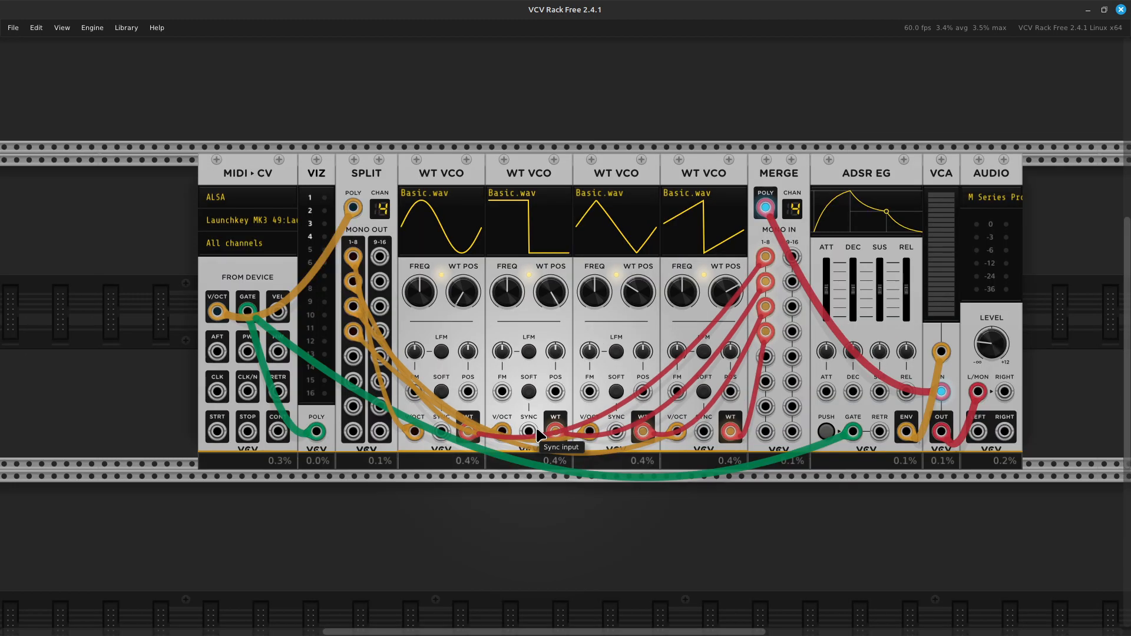
pyautogui.press('Right')
pyautogui.press('Left')
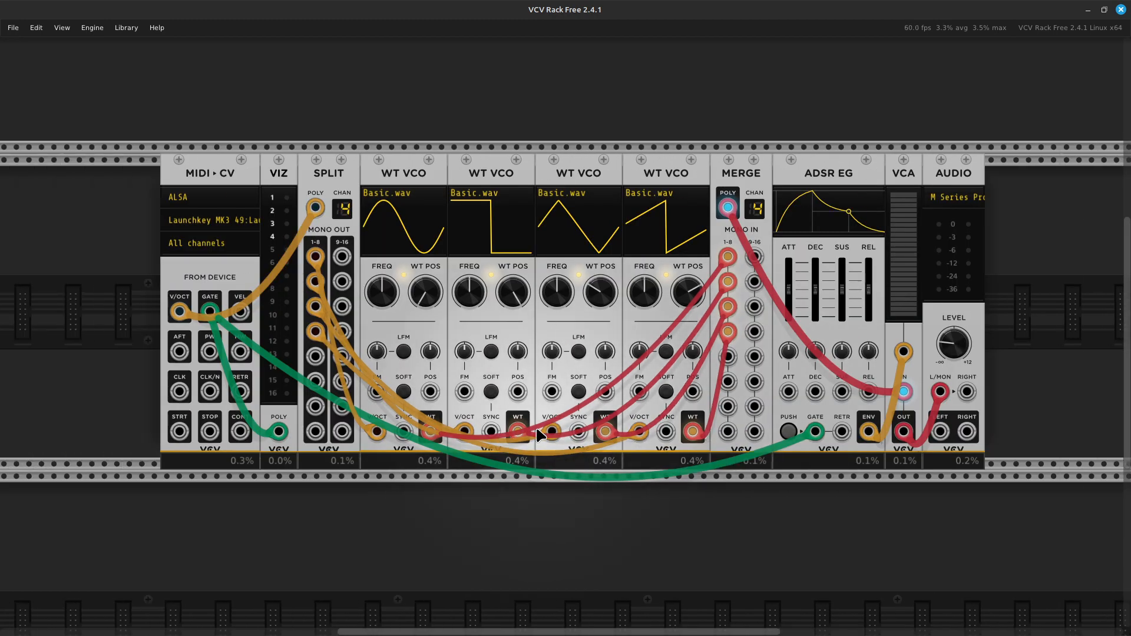